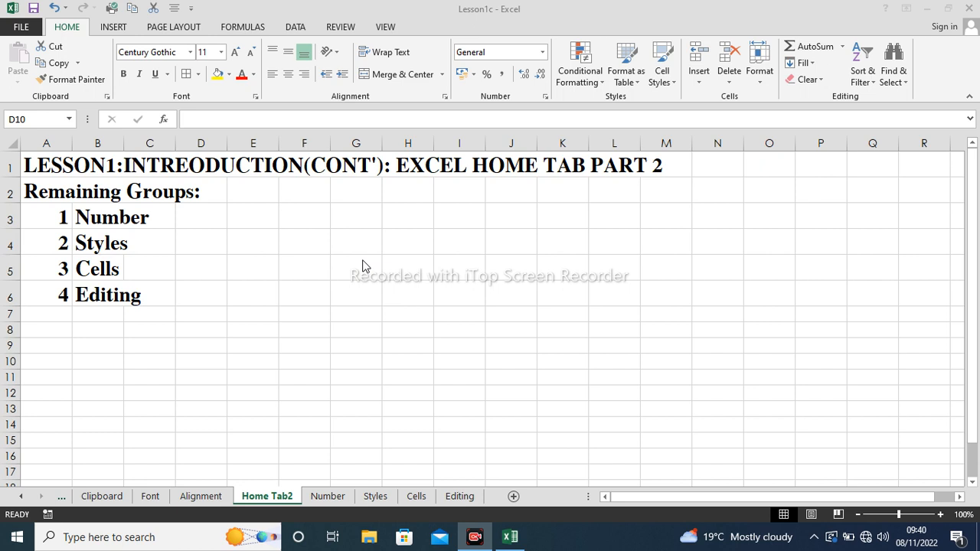
- Activate Excel and show the Number sheet with its NUMBER GROUP list and SALES table
click(325, 496)
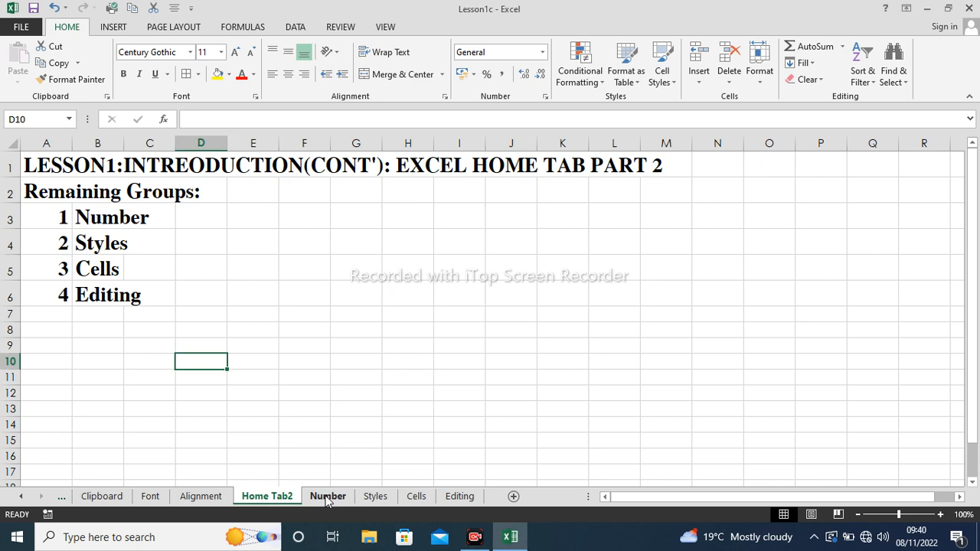
click(327, 497)
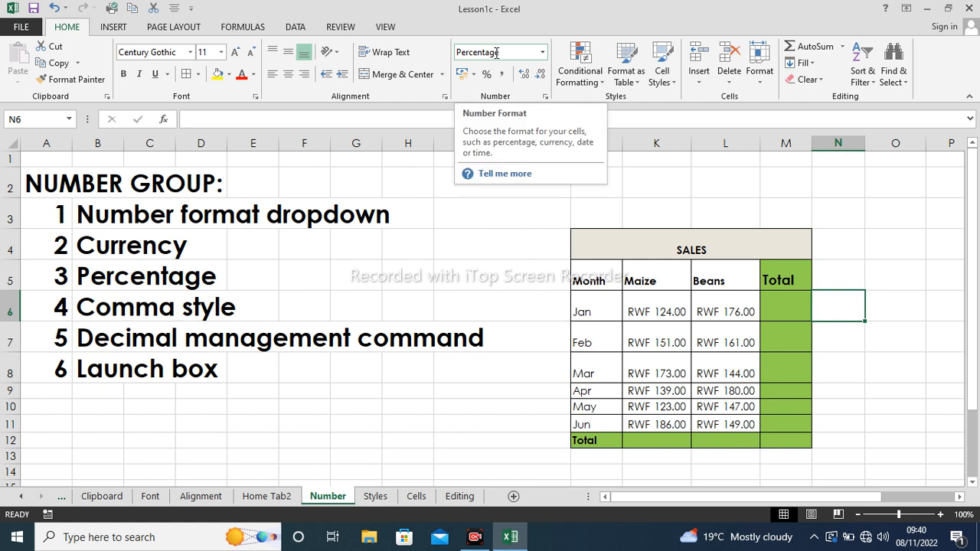
click(542, 53)
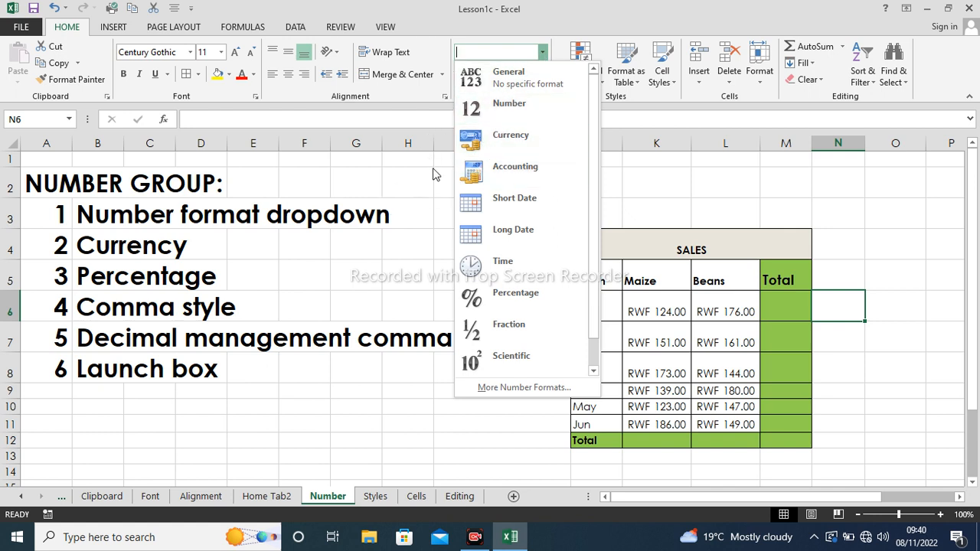
click(744, 189)
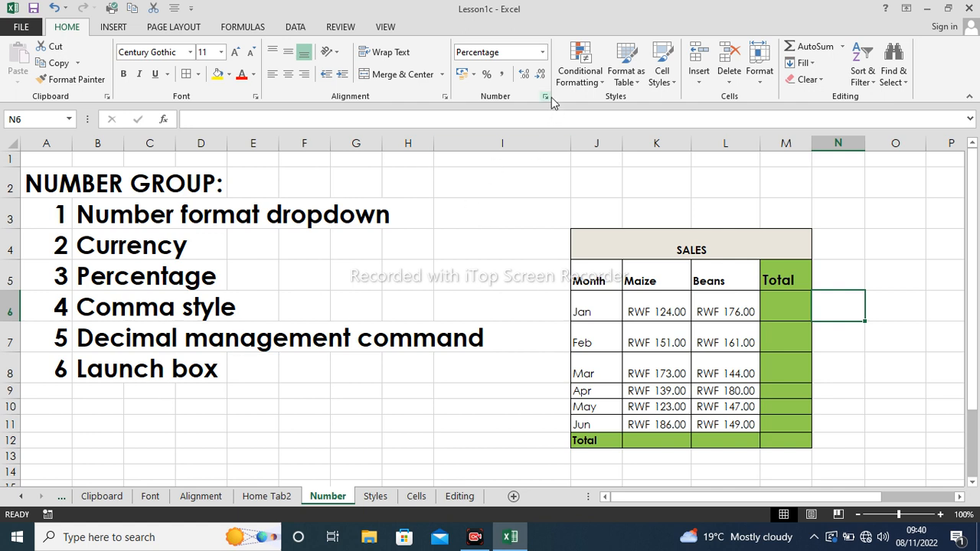
click(657, 190)
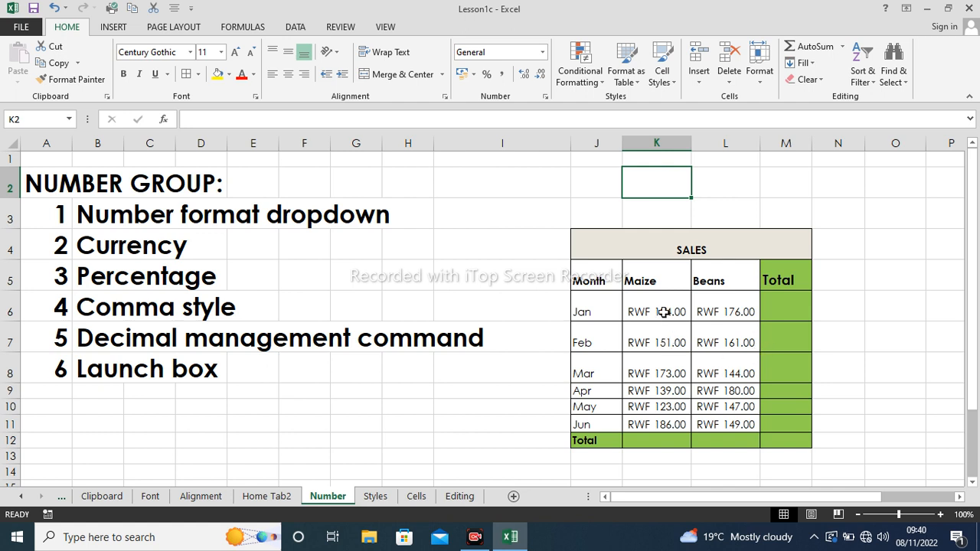
- Apply Currency format to the Maize and Beans amounts in K6:L11, e.g. £124.00
drag(661, 311, 728, 424)
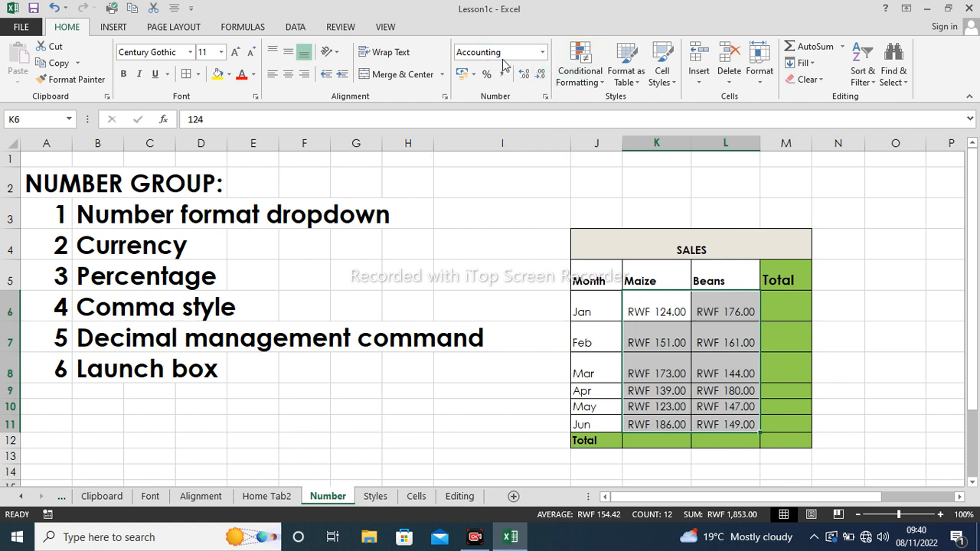
click(542, 53)
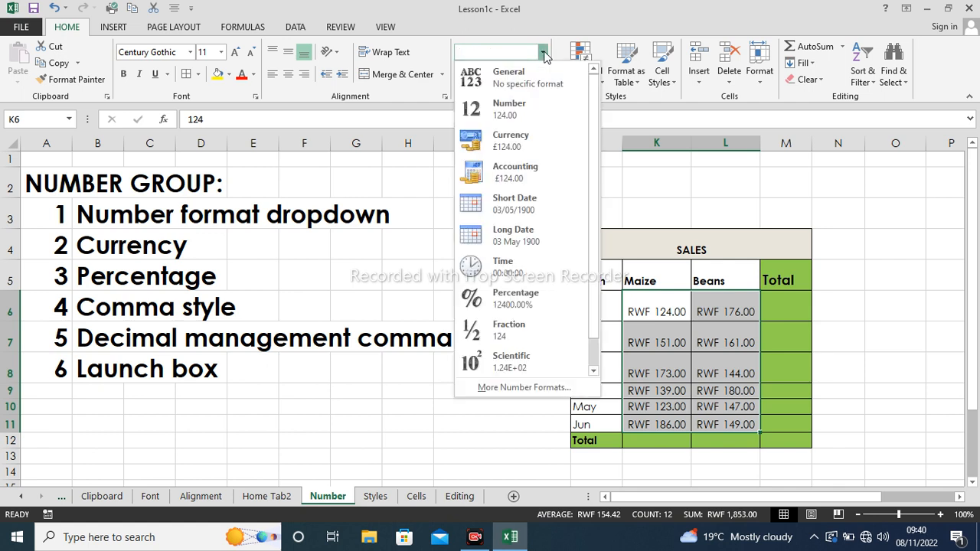
click(519, 145)
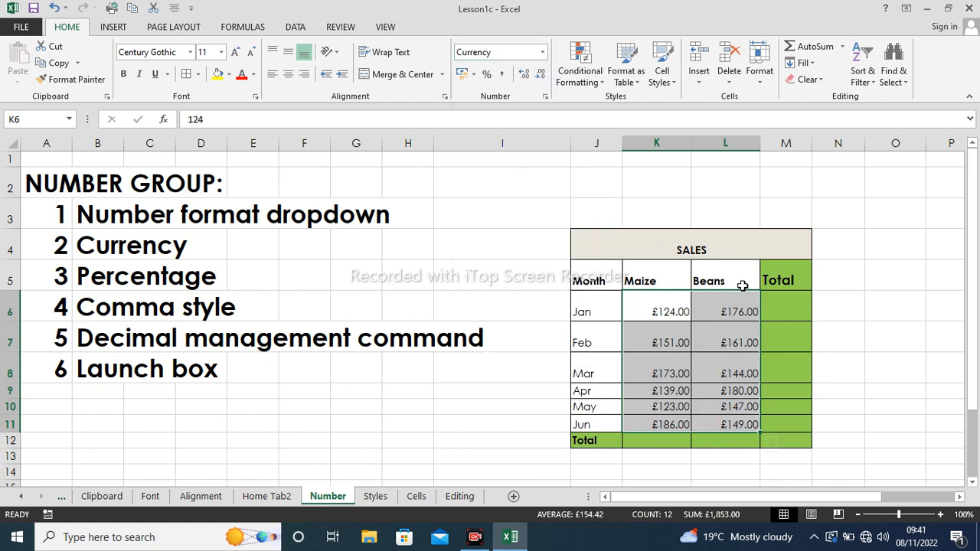
click(828, 302)
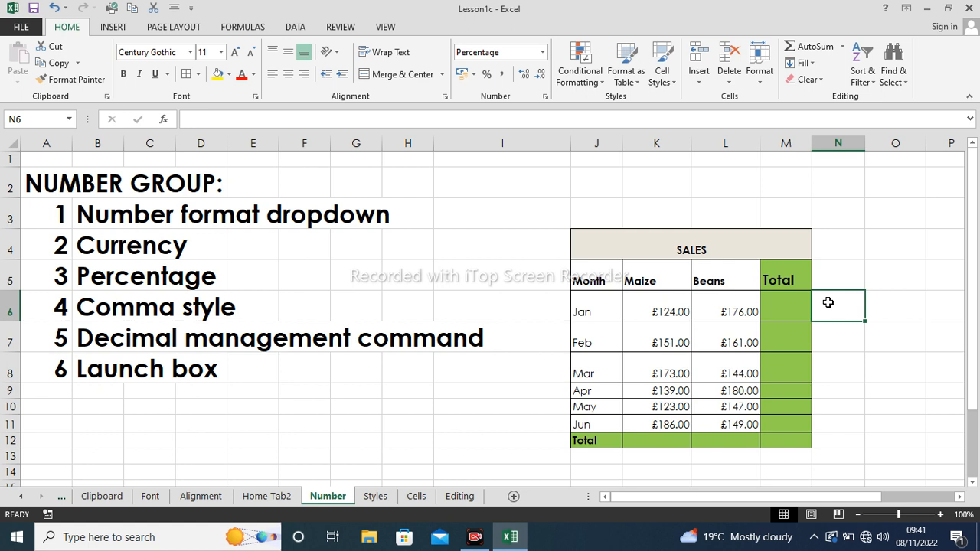
- Clear the stray entry from N6 and enter 0 in cell M2
text(0)
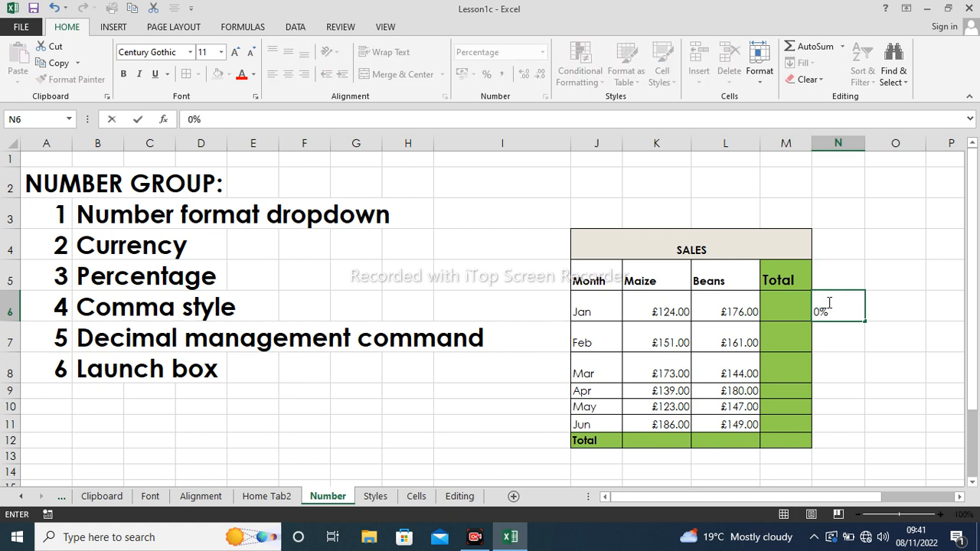
key(BackSpace)
key(Delete)
click(771, 176)
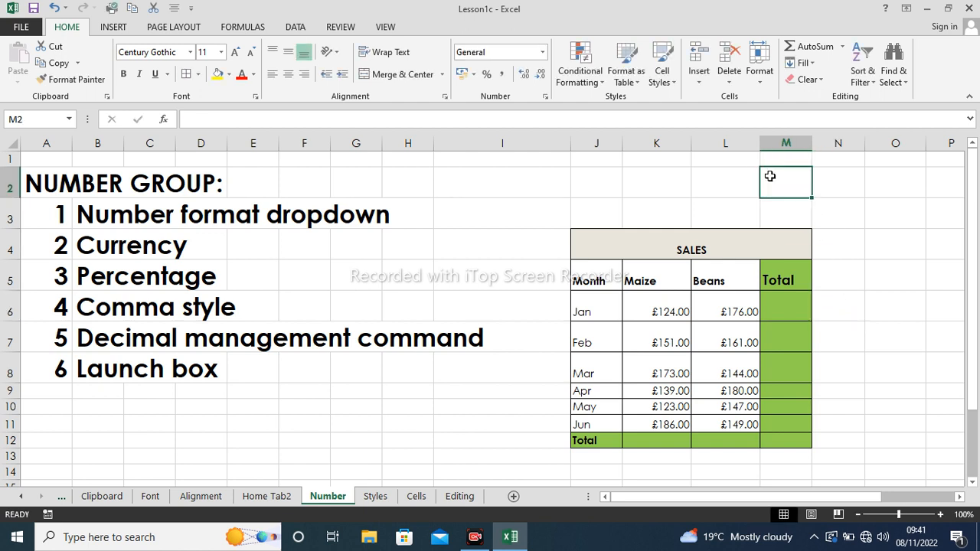
text(0)
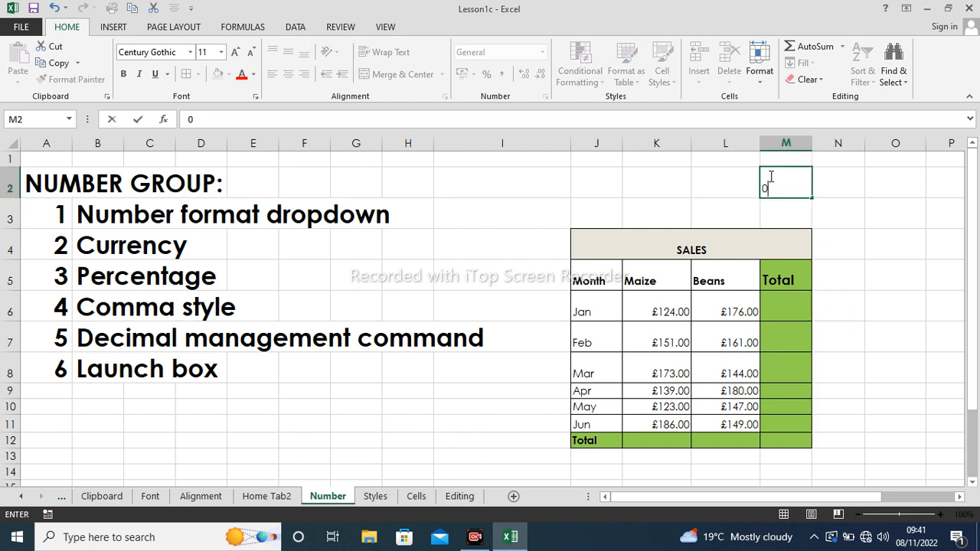
click(827, 190)
- Format M2 as Currency, then Accounting, so it displays £ -
click(807, 189)
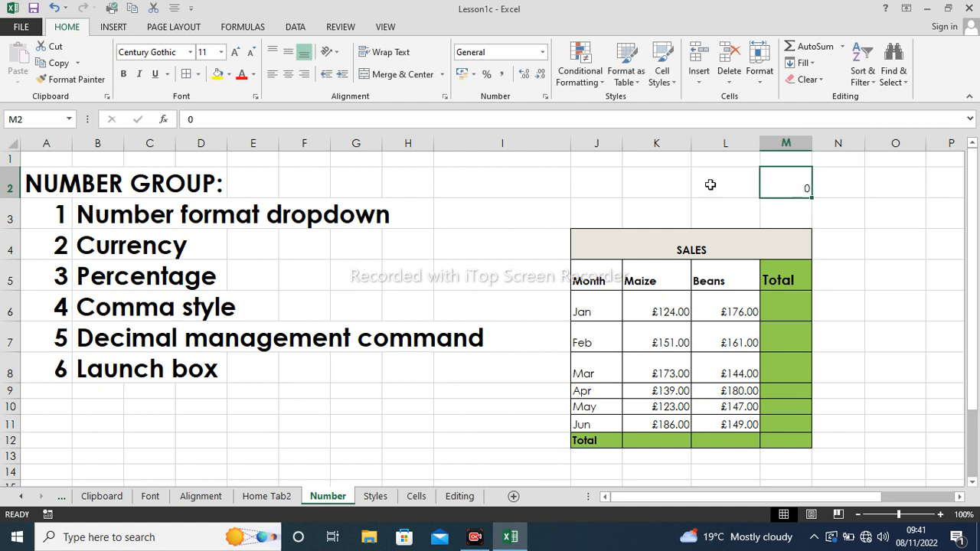
click(543, 52)
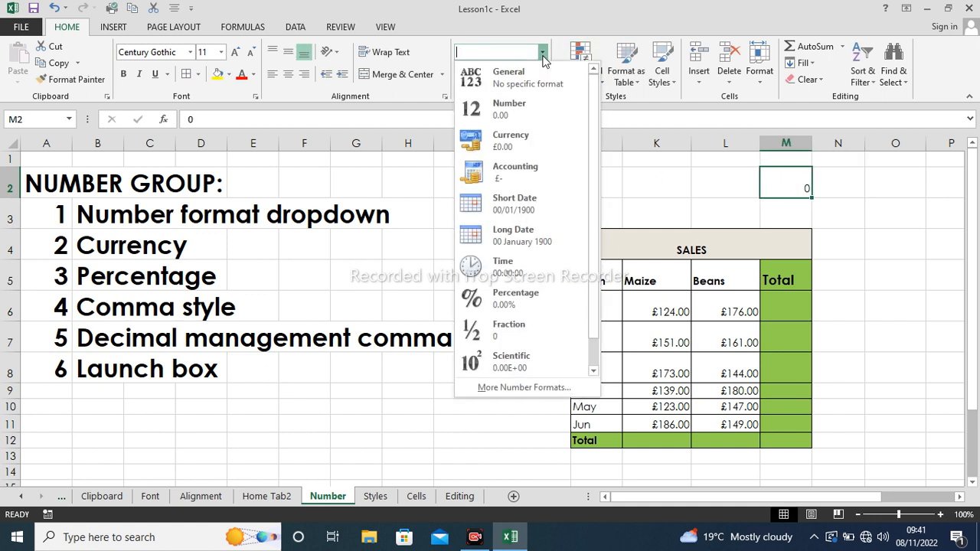
click(519, 139)
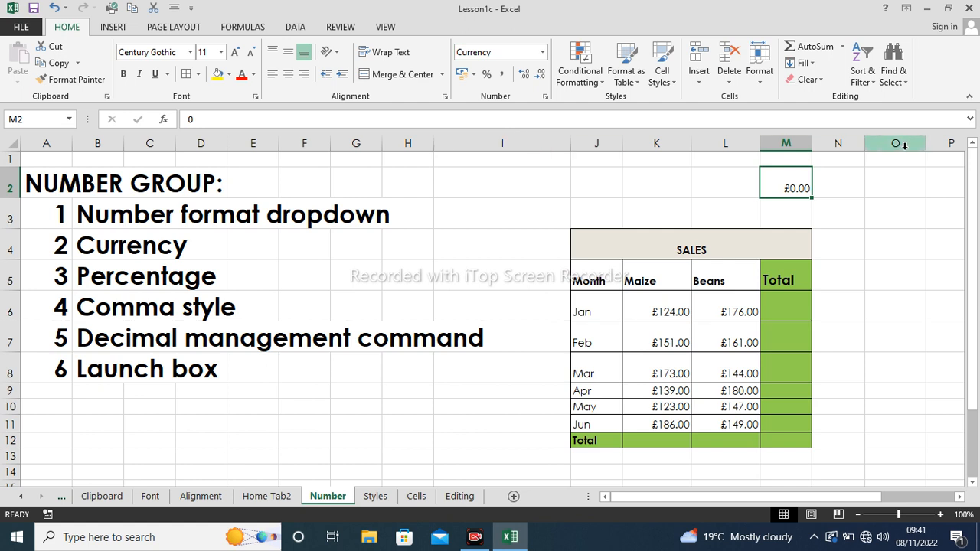
click(542, 52)
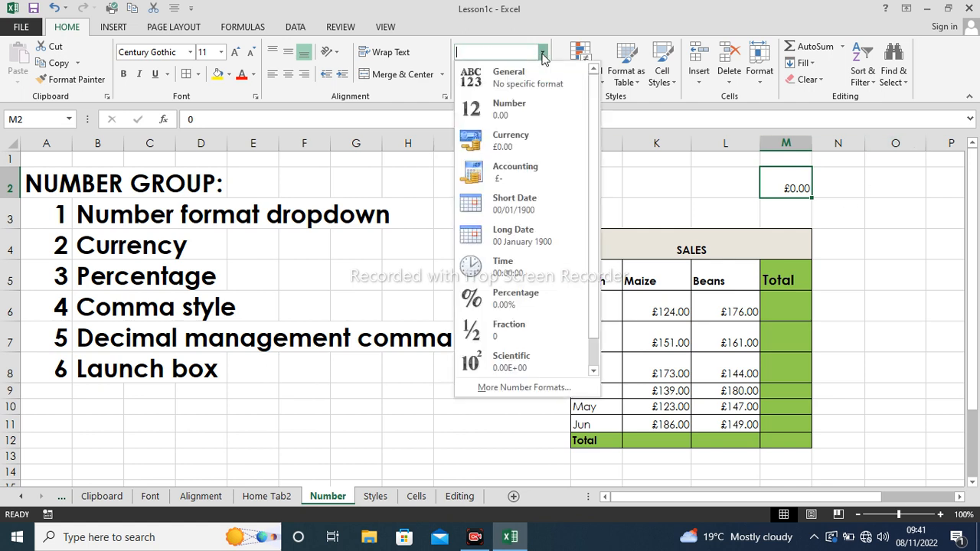
click(516, 170)
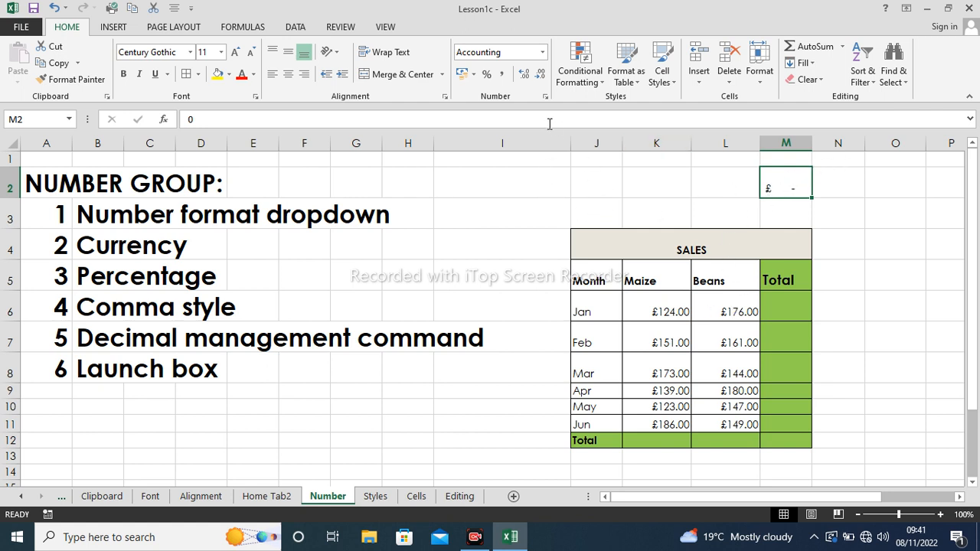
click(542, 52)
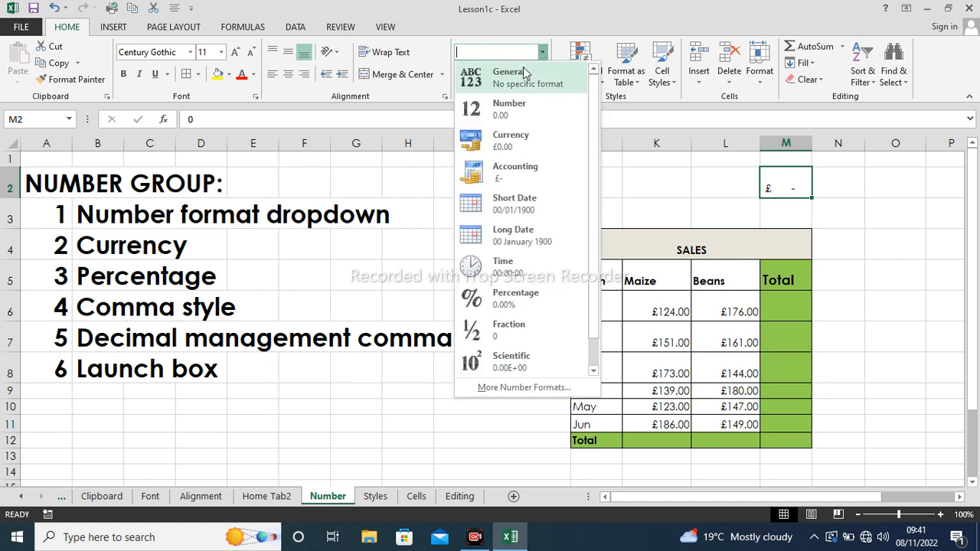
click(701, 184)
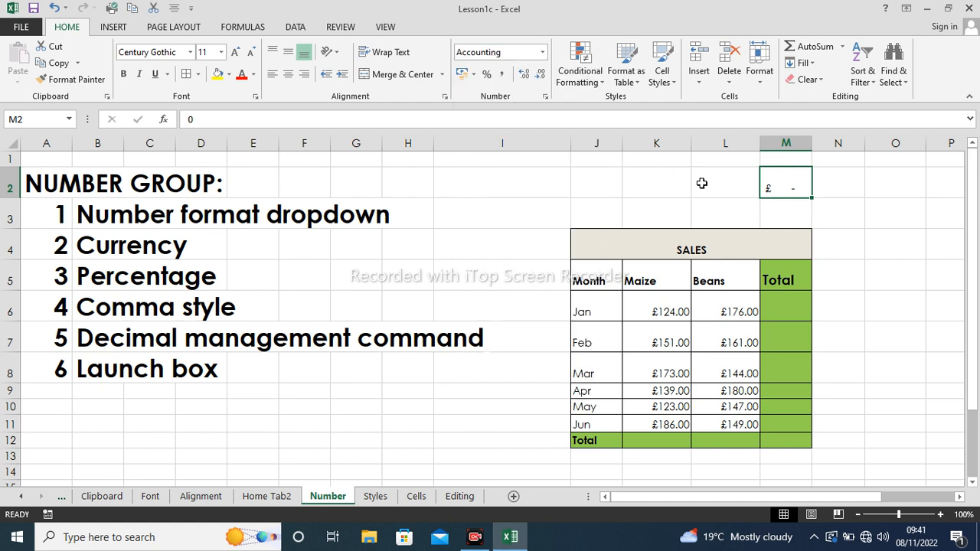
click(702, 182)
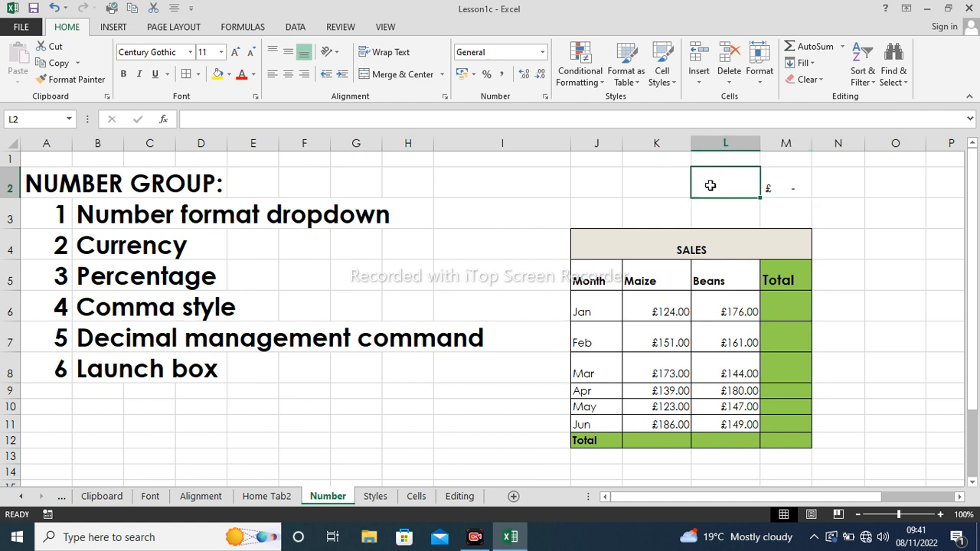
click(878, 242)
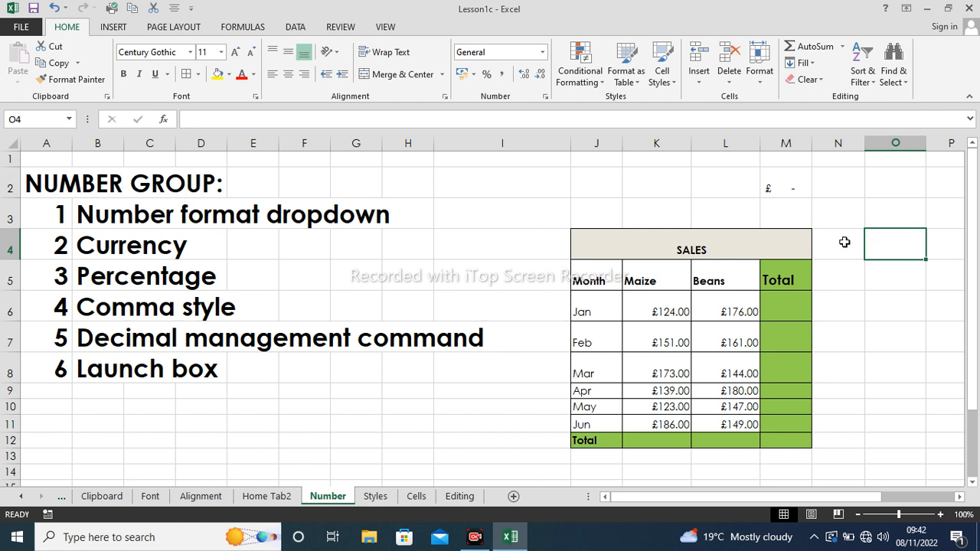
- Enter 1/2 in N4, which Excel turns into the date 01-Feb
click(840, 243)
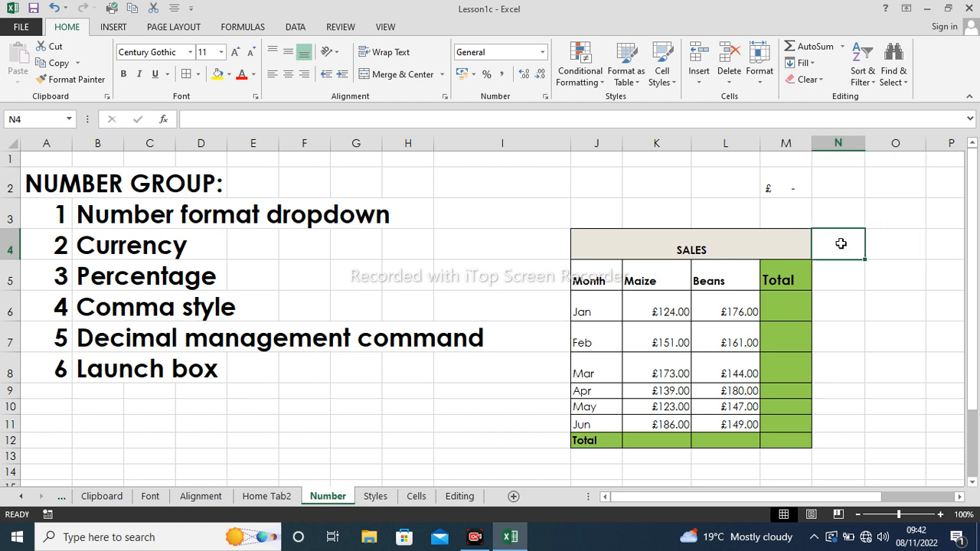
text(1/2)
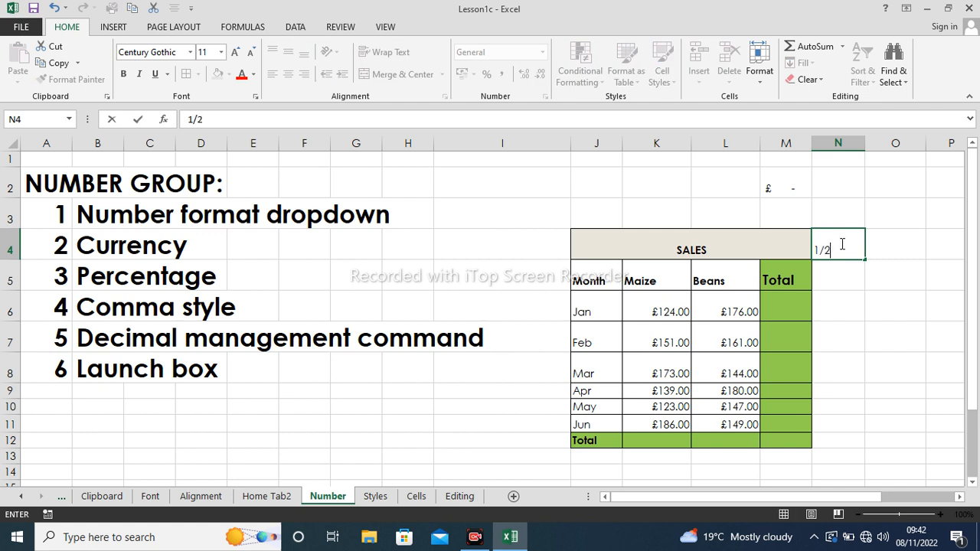
key(Return)
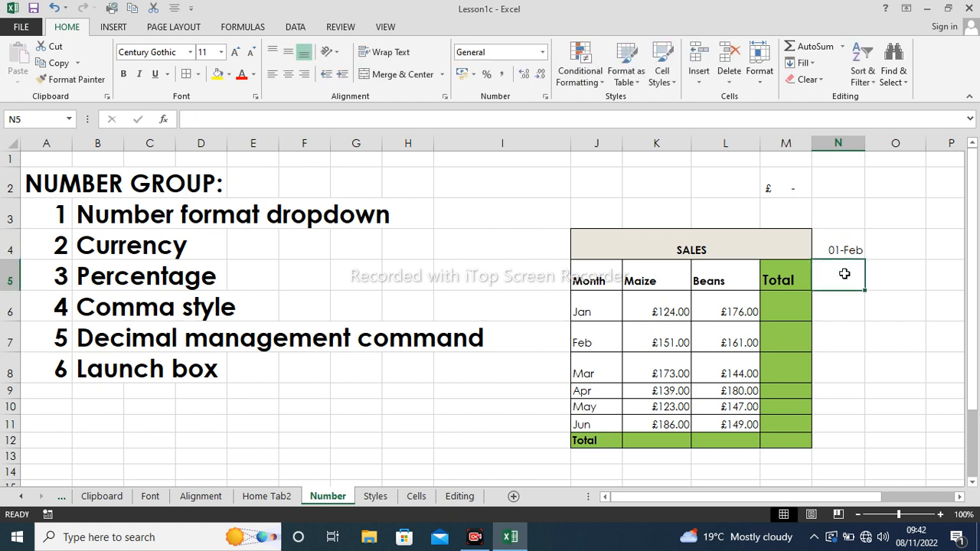
click(845, 247)
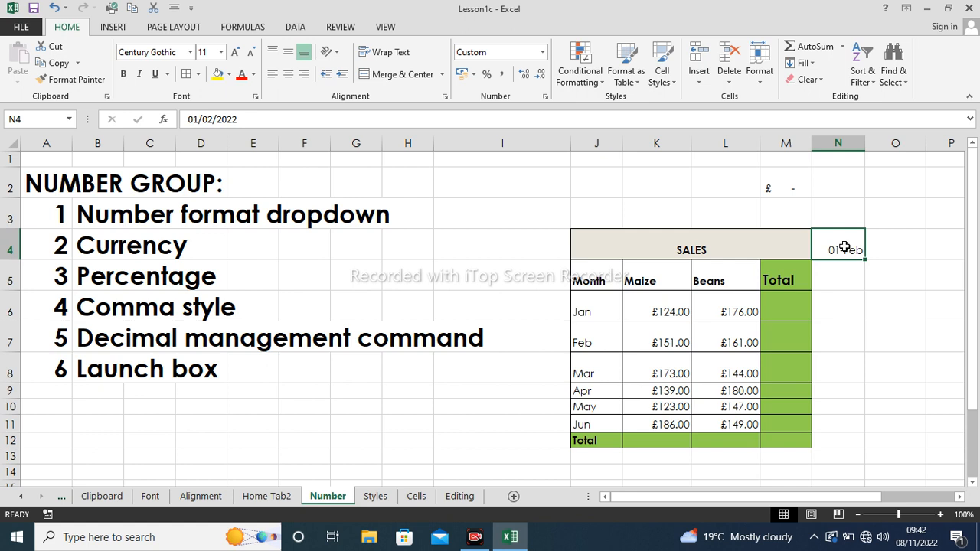
click(877, 238)
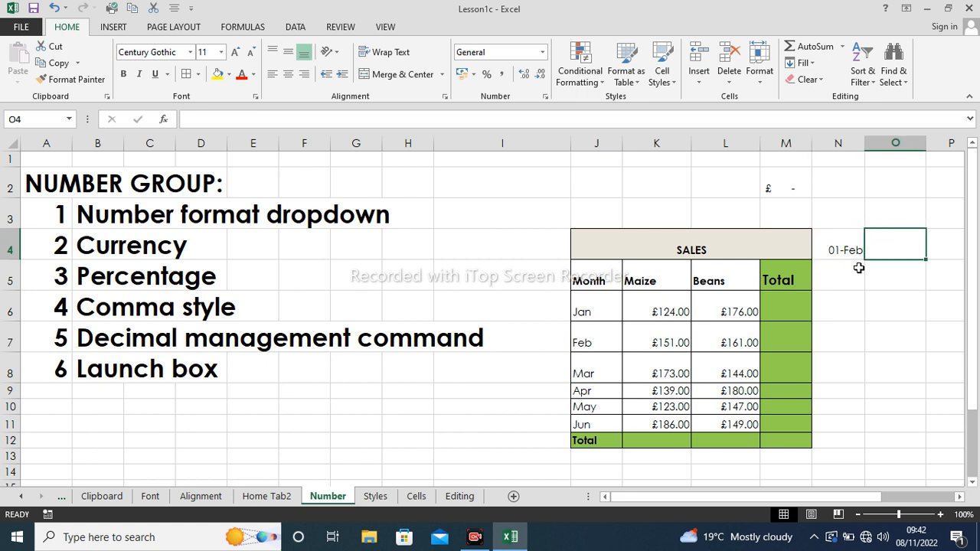
click(846, 249)
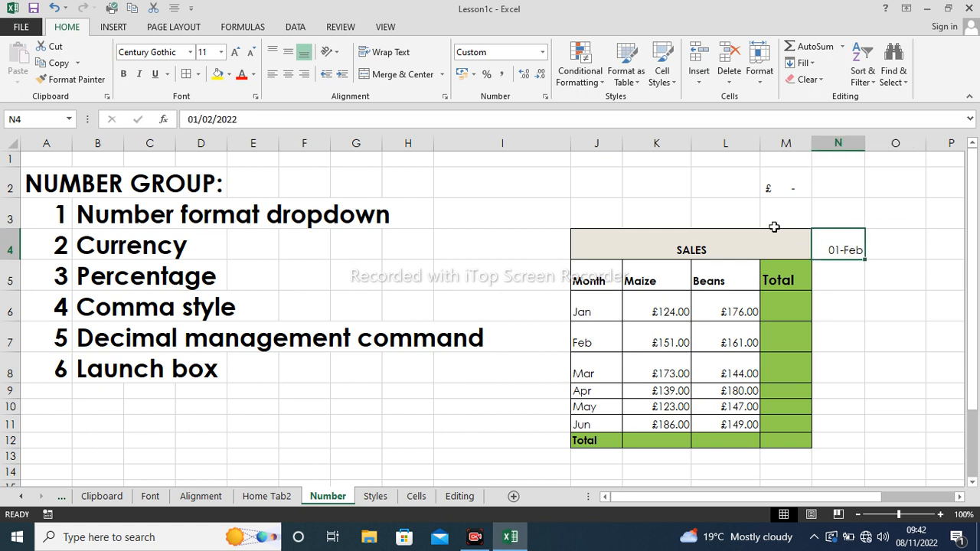
- Reformat N4 as Fraction and re-enter 1/2, so it shows 1/2 and stores 0.5
click(543, 52)
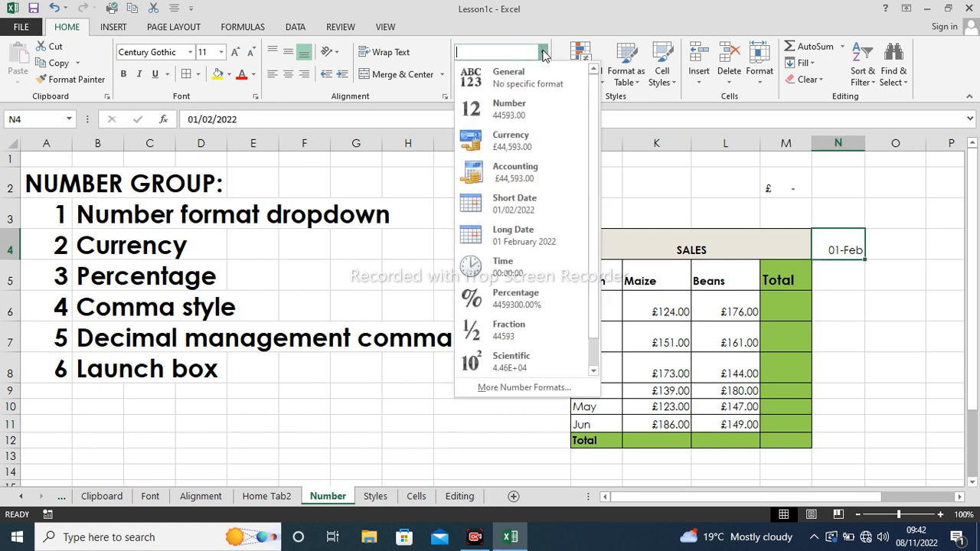
click(513, 330)
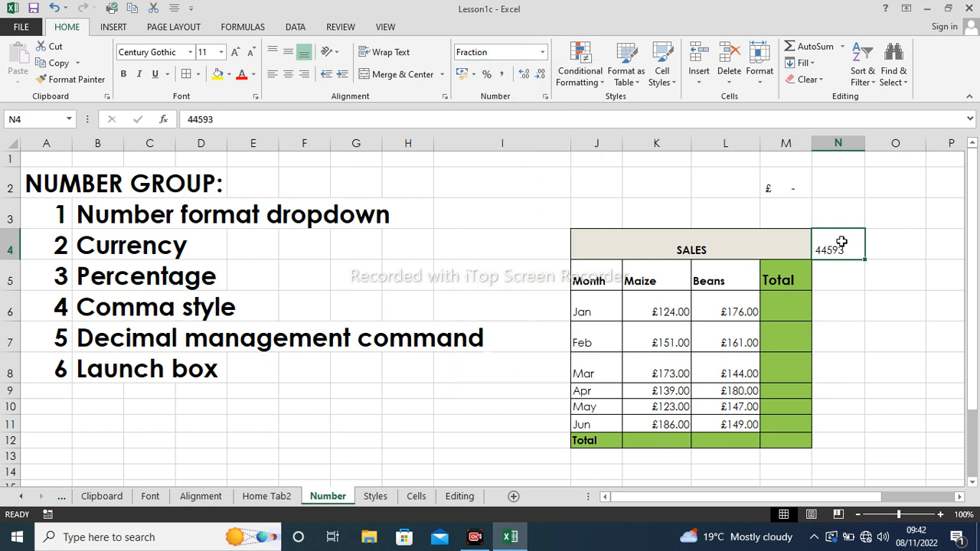
text(1)
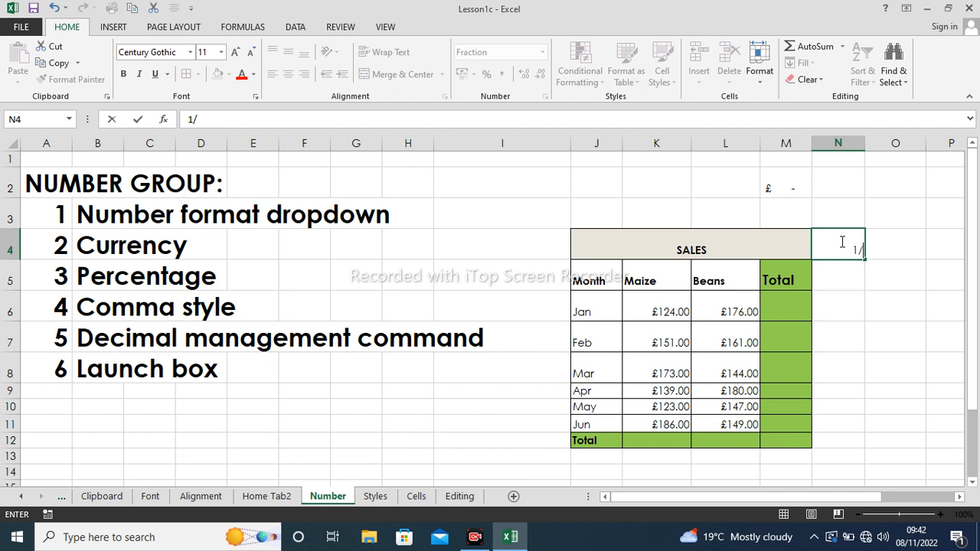
text(/2)
key(Return)
click(847, 245)
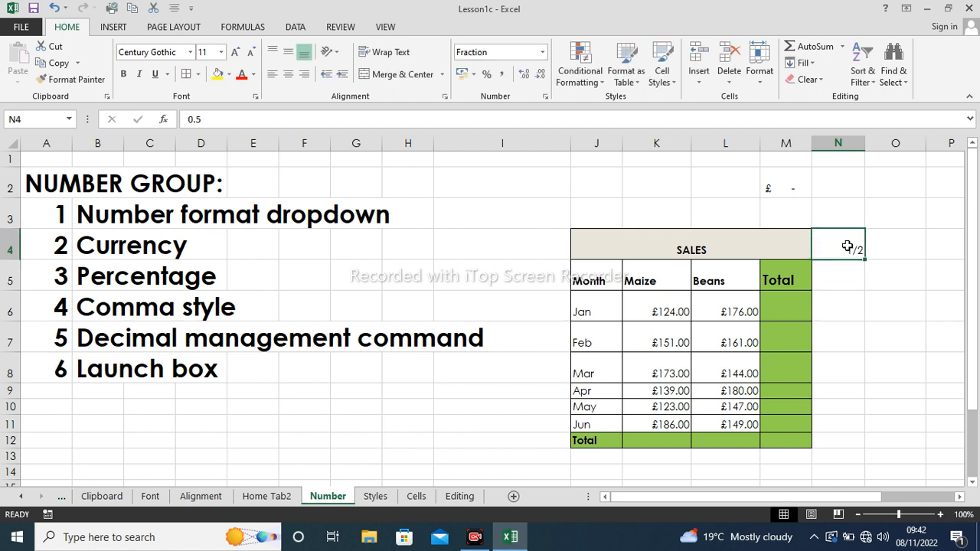
click(878, 239)
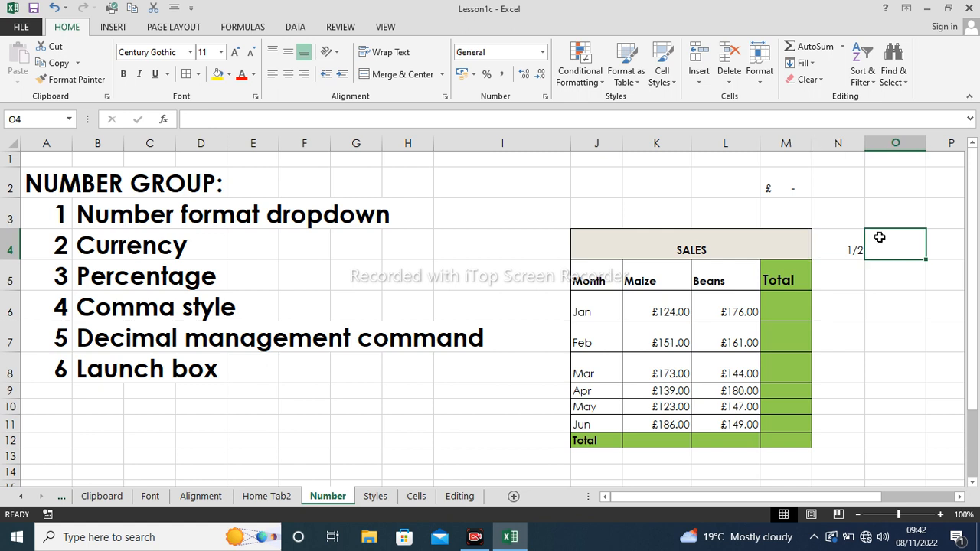
right_click(880, 238)
click(897, 238)
right_click(898, 239)
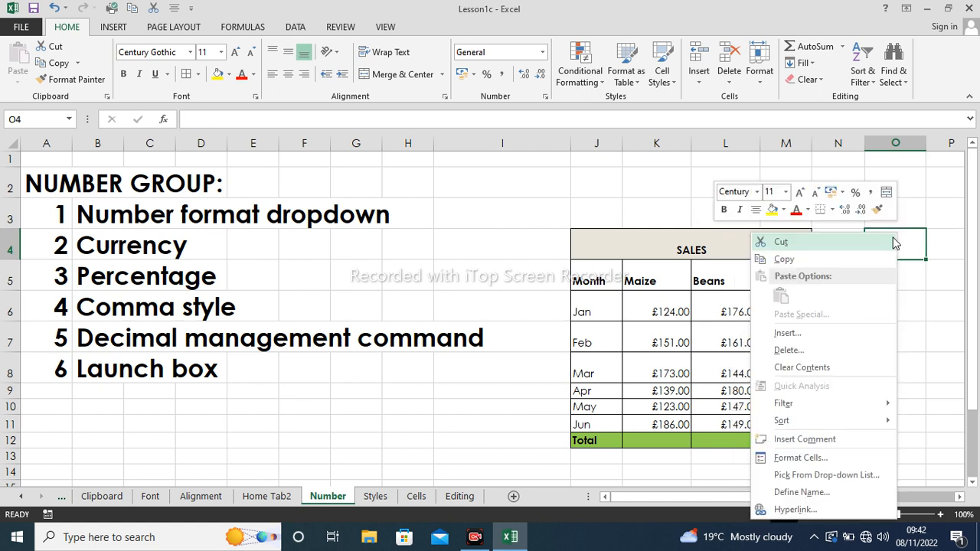
click(801, 458)
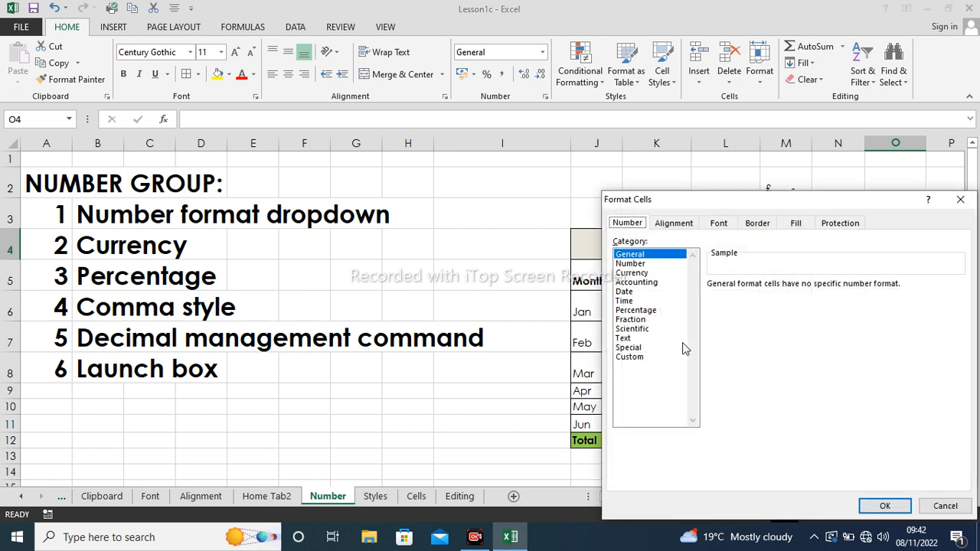
click(641, 319)
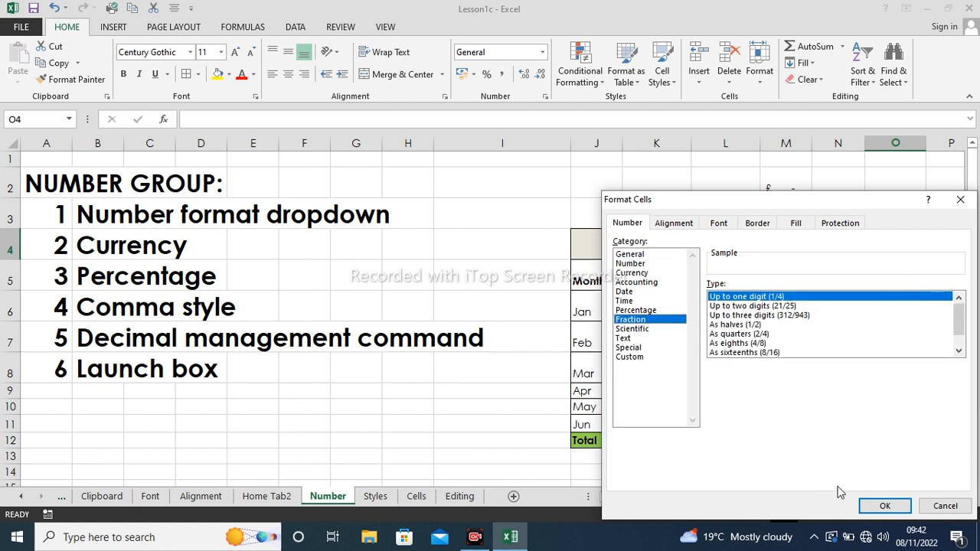
click(961, 200)
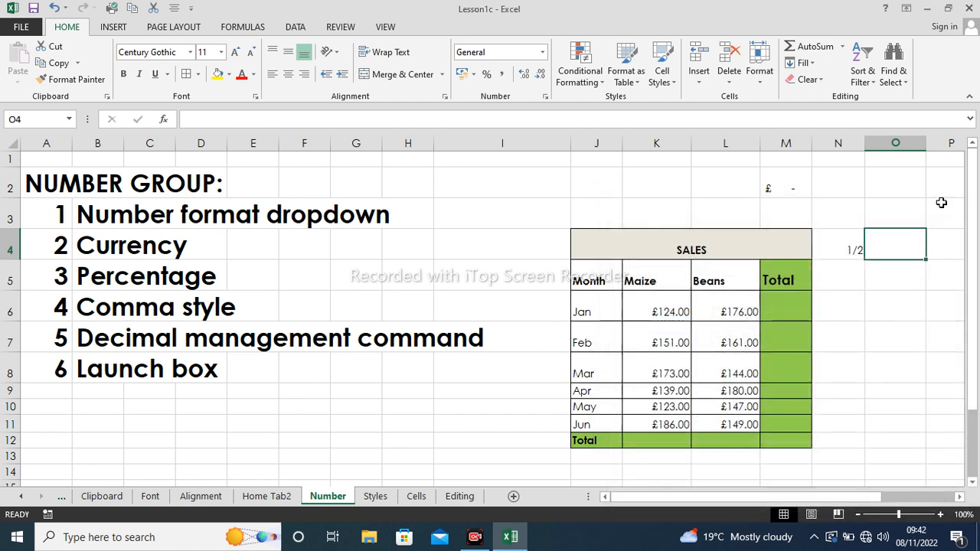
click(900, 284)
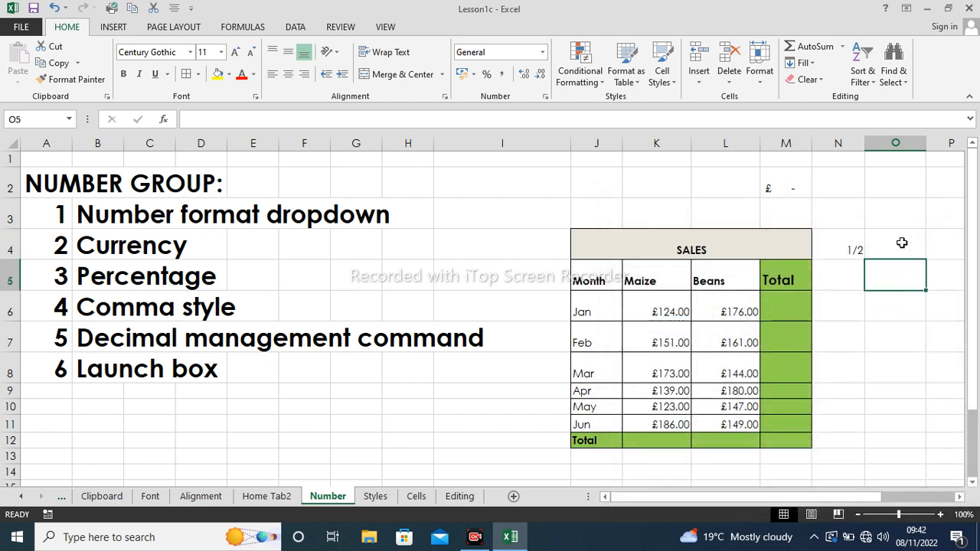
- Format N3 as Number and enter 1/12/20, which displays as 44896.00
click(855, 250)
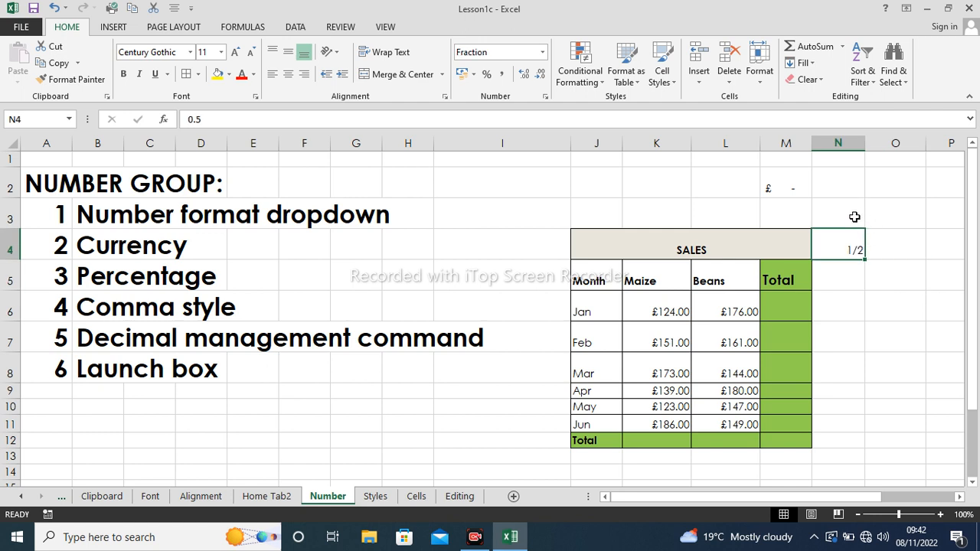
click(855, 215)
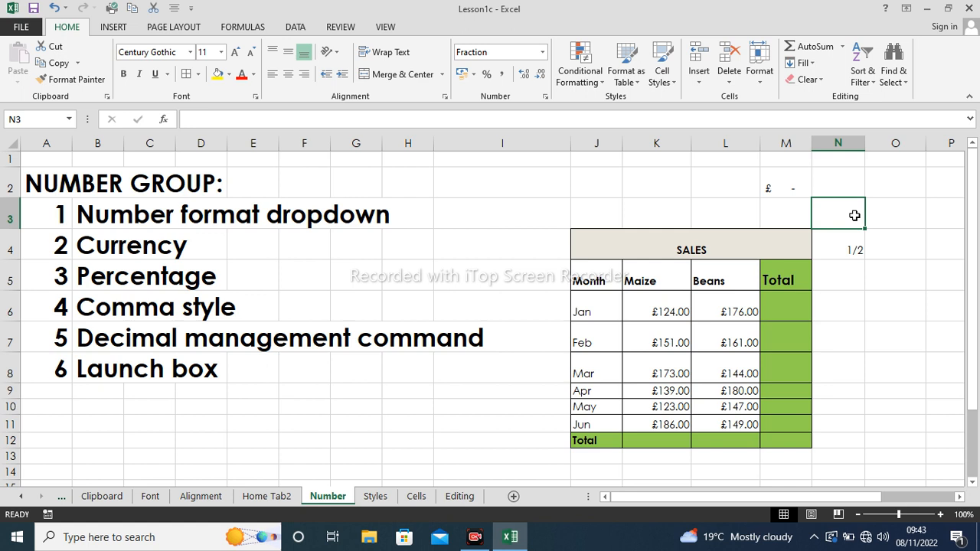
click(542, 52)
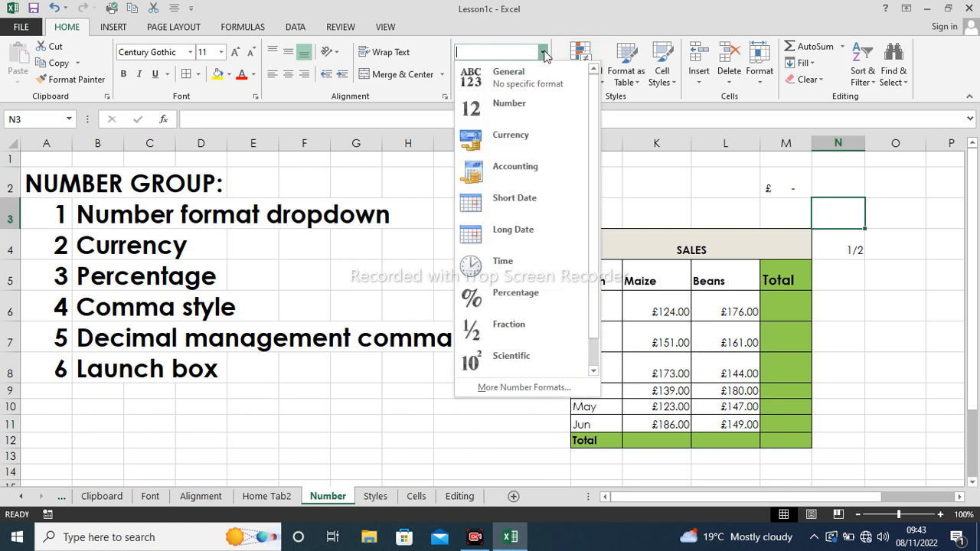
click(525, 105)
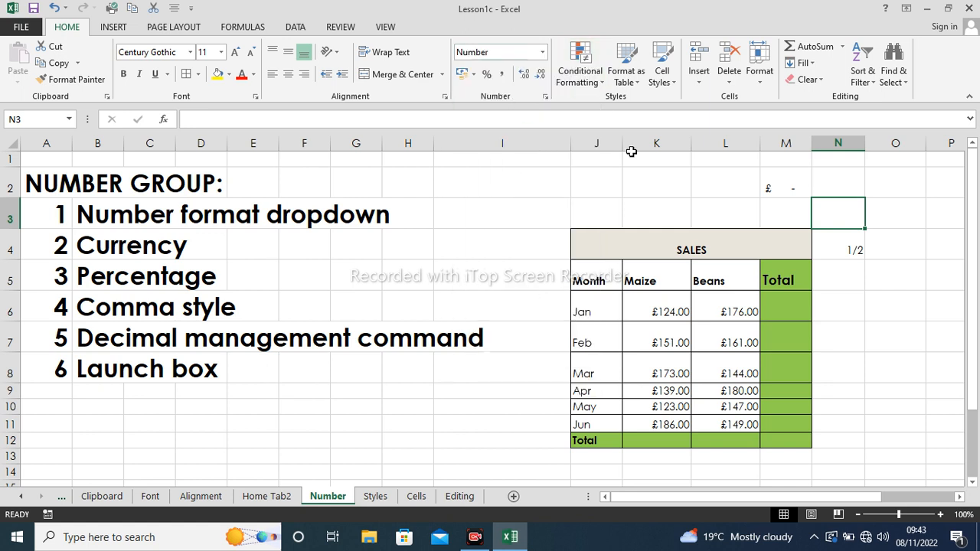
text(1/12/)
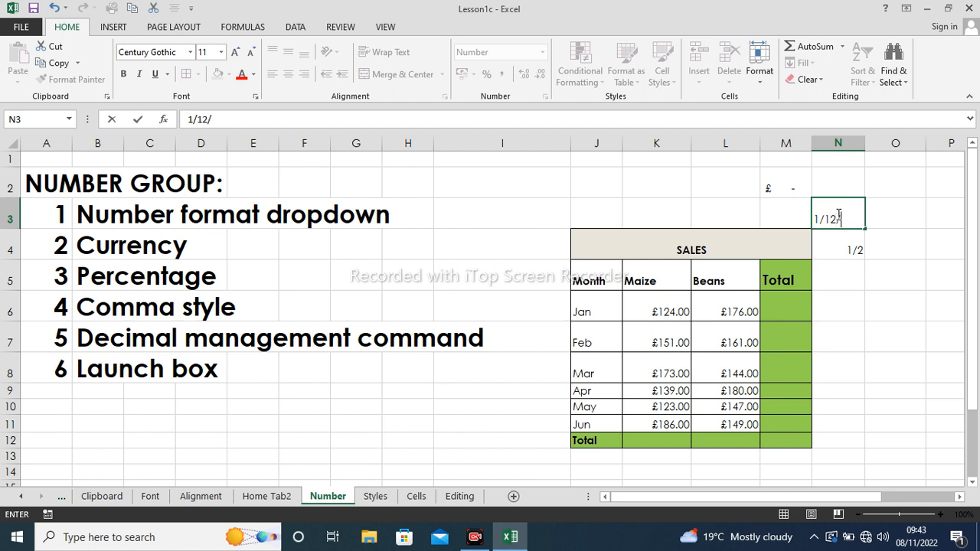
text(2022)
click(891, 202)
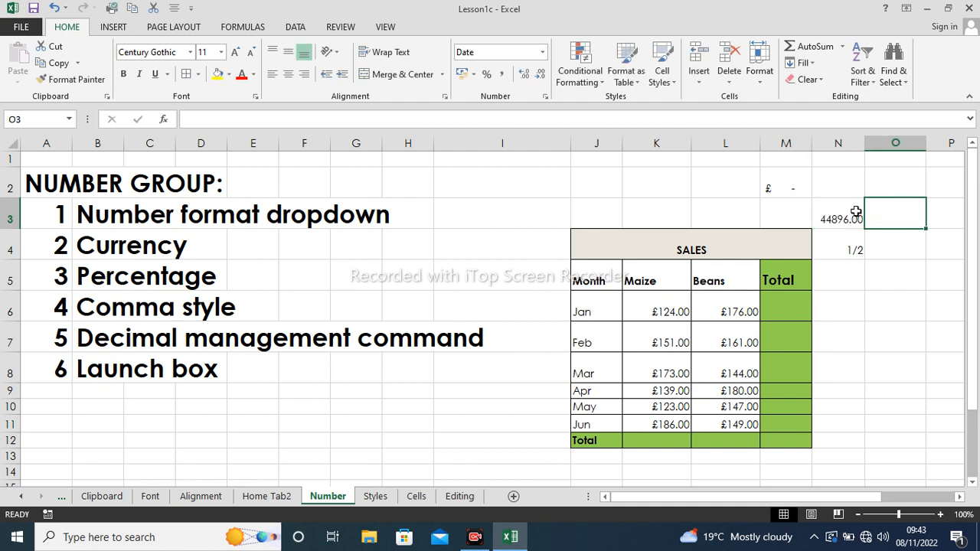
click(854, 214)
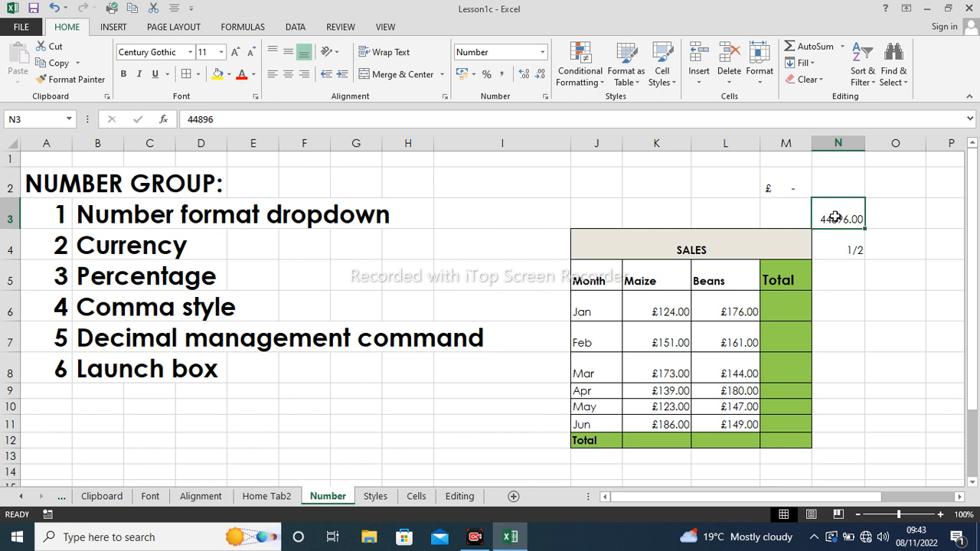
click(543, 53)
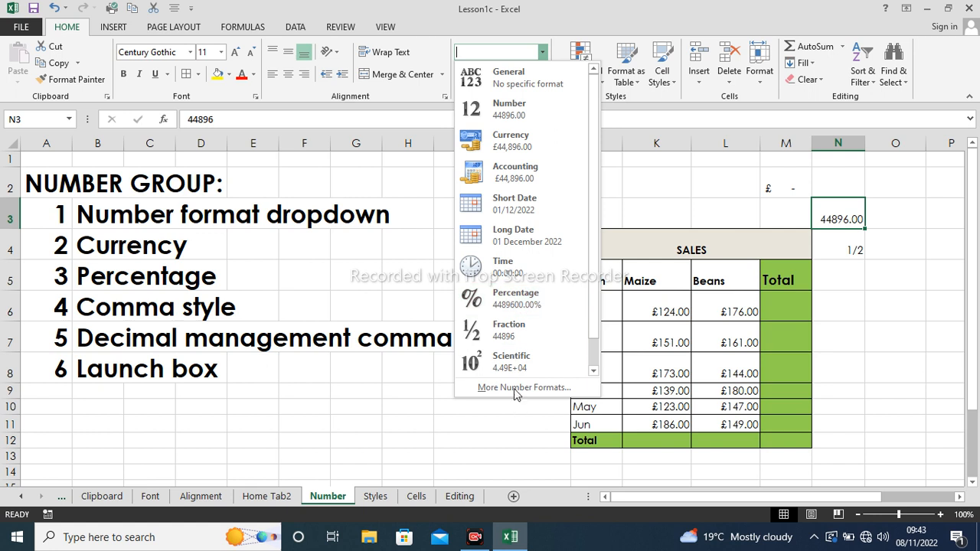
click(732, 174)
click(705, 174)
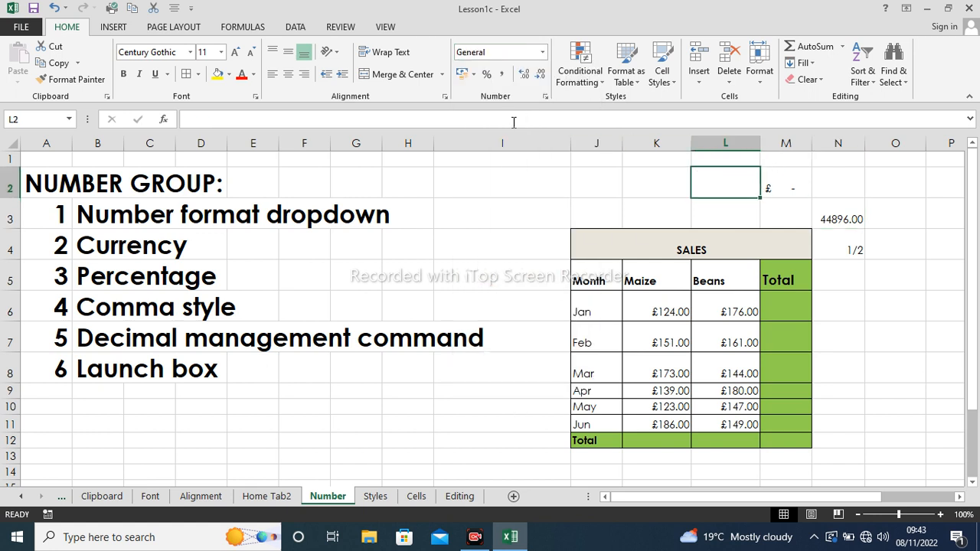
- Give K6:L11 the Accounting format with the RWF symbol, e.g. RWF 124.00
click(474, 76)
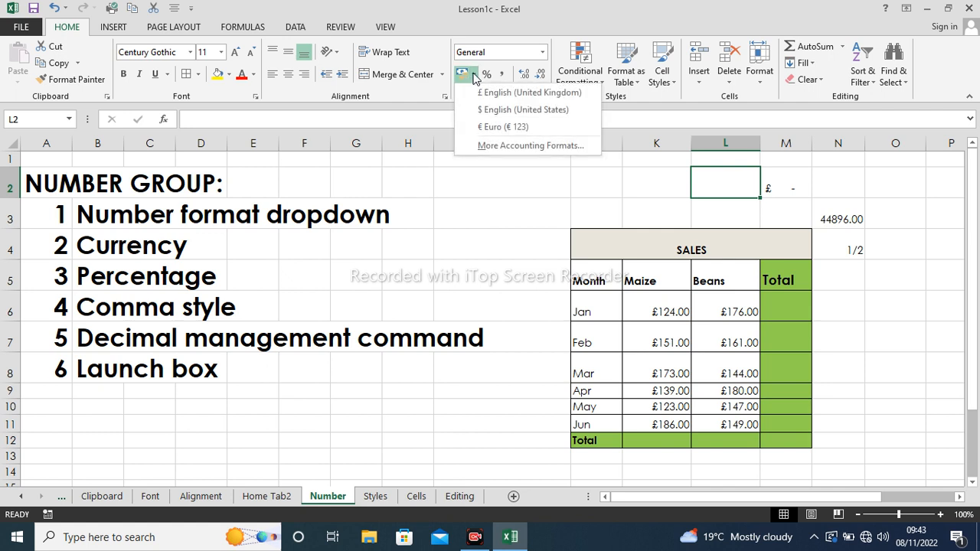
click(472, 226)
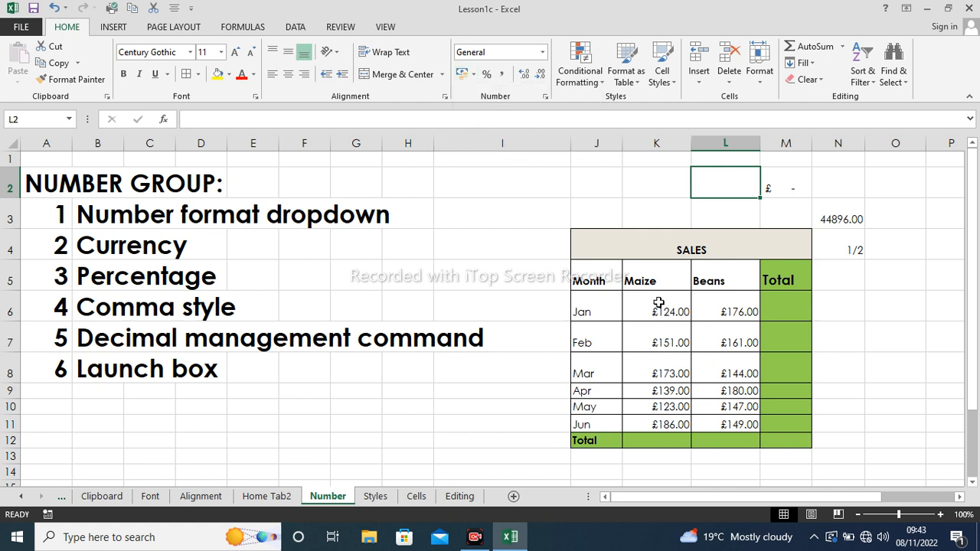
drag(659, 303, 725, 423)
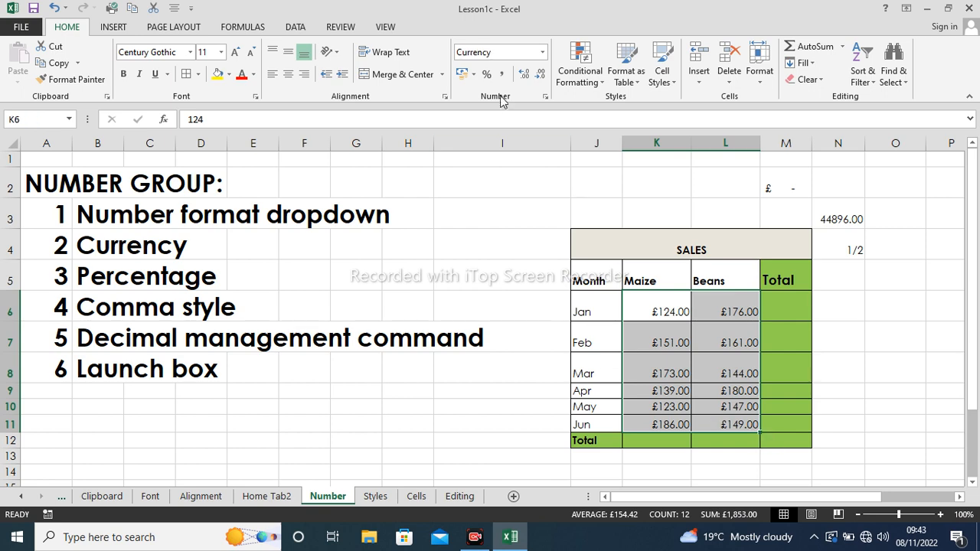
click(472, 76)
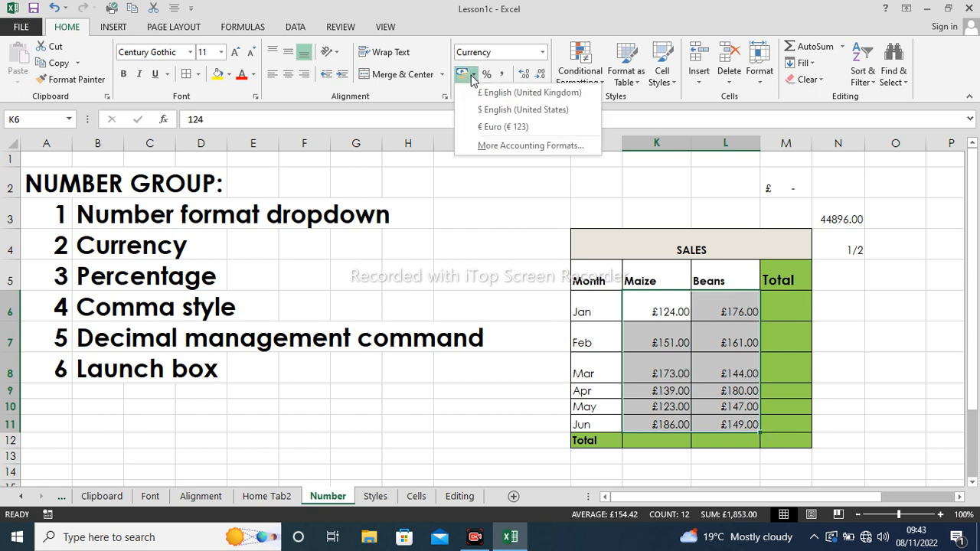
click(503, 145)
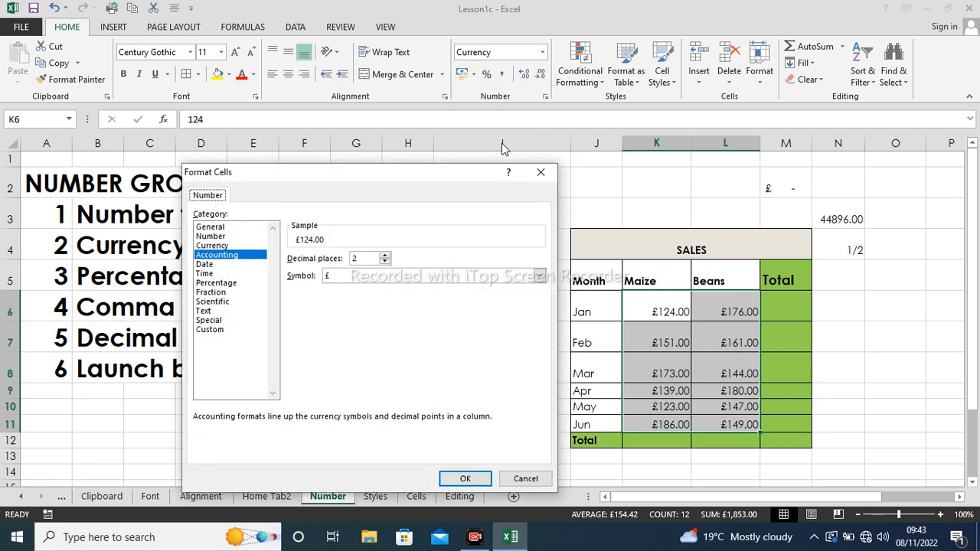
click(539, 277)
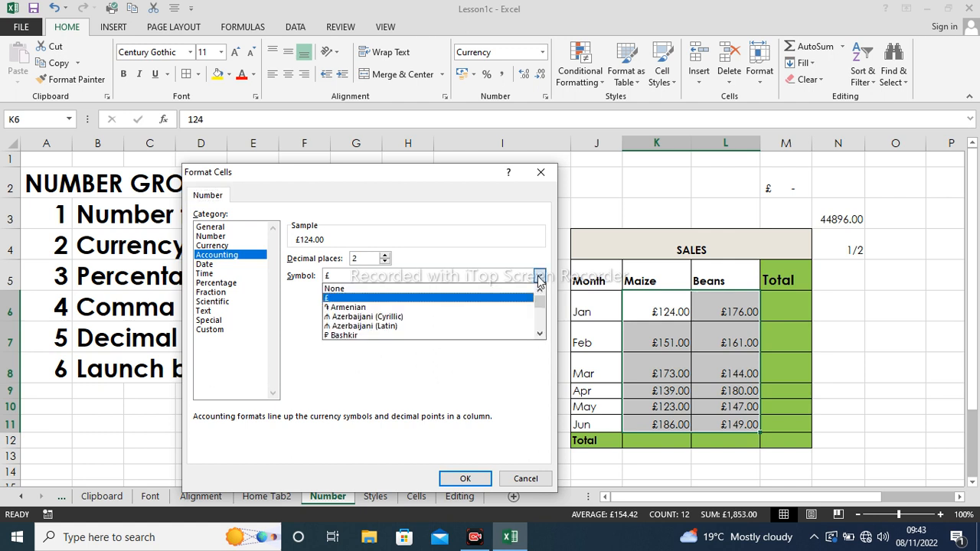
key(r)
key(r)
key(r)
key(r)
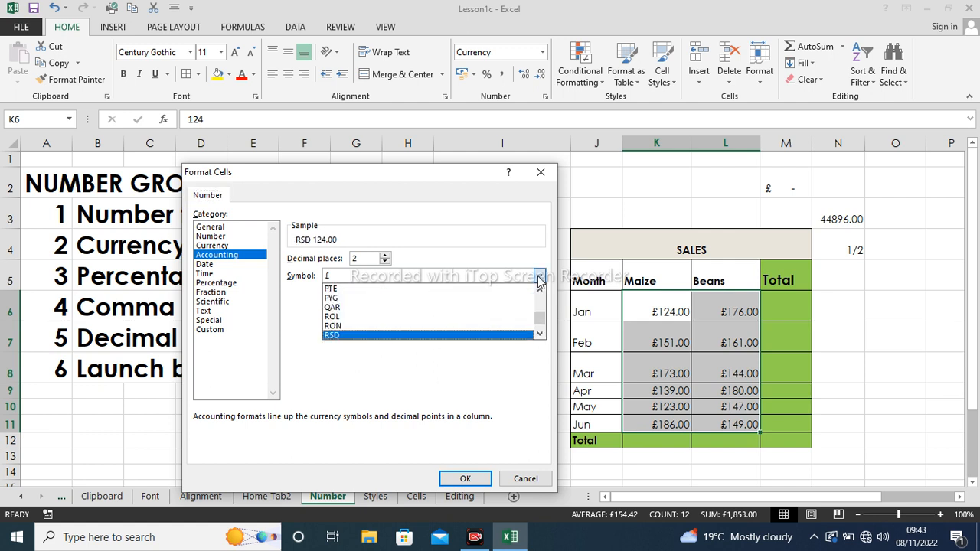
key(r)
key(r)
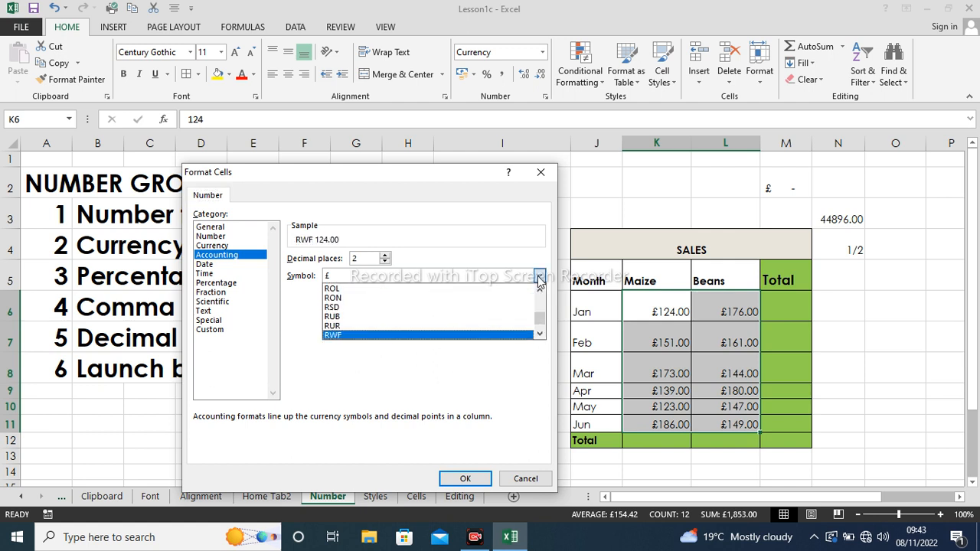
click(386, 342)
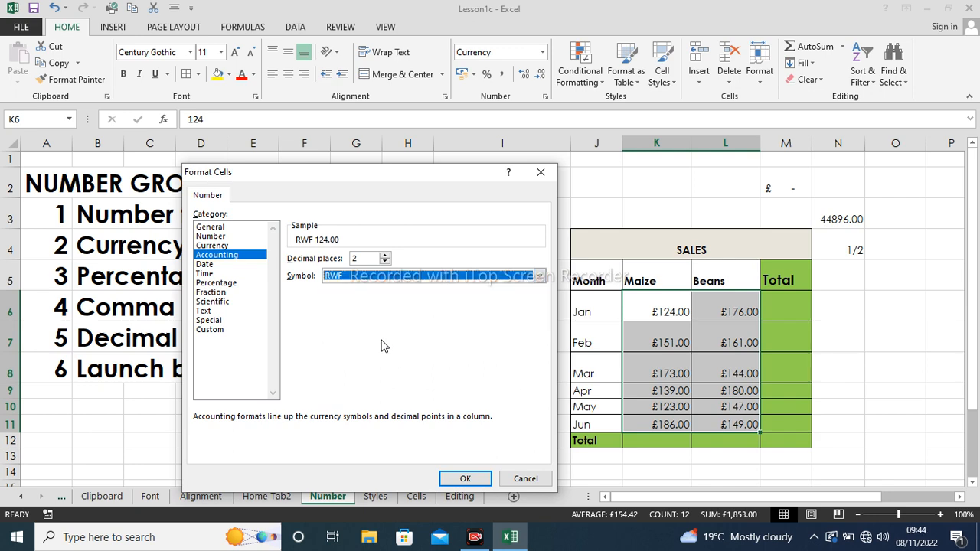
click(464, 477)
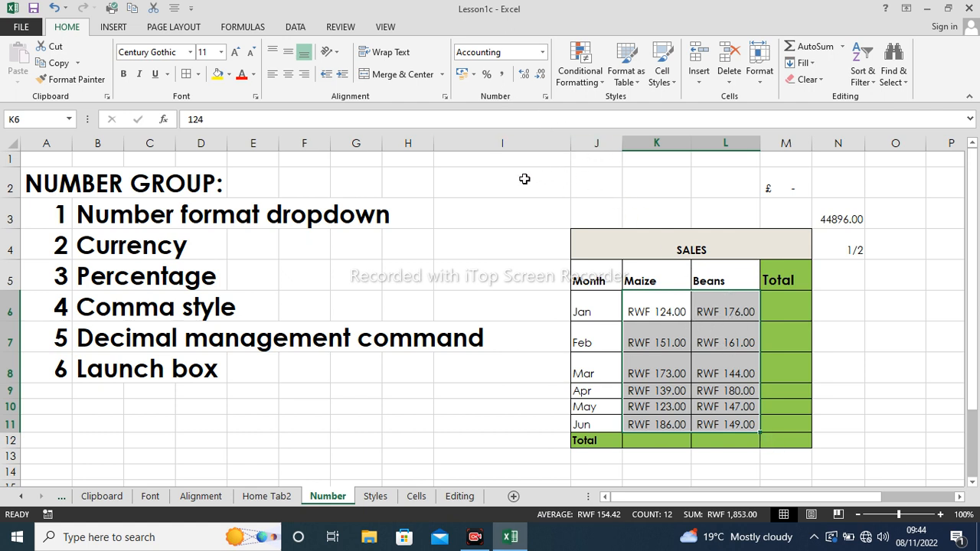
click(527, 179)
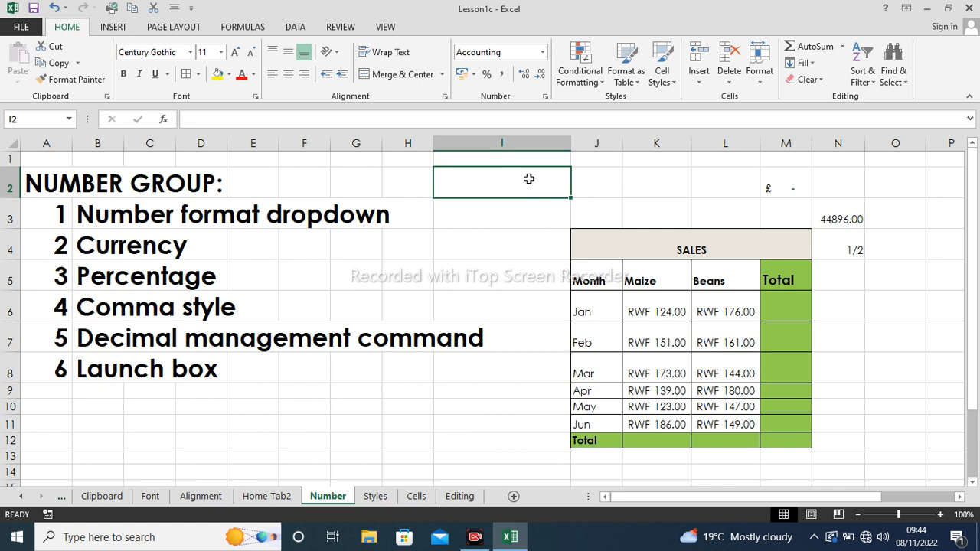
- Enter 0.3, 0.2 and 0.41 in cells I2, J2 and K2
text(0.3)
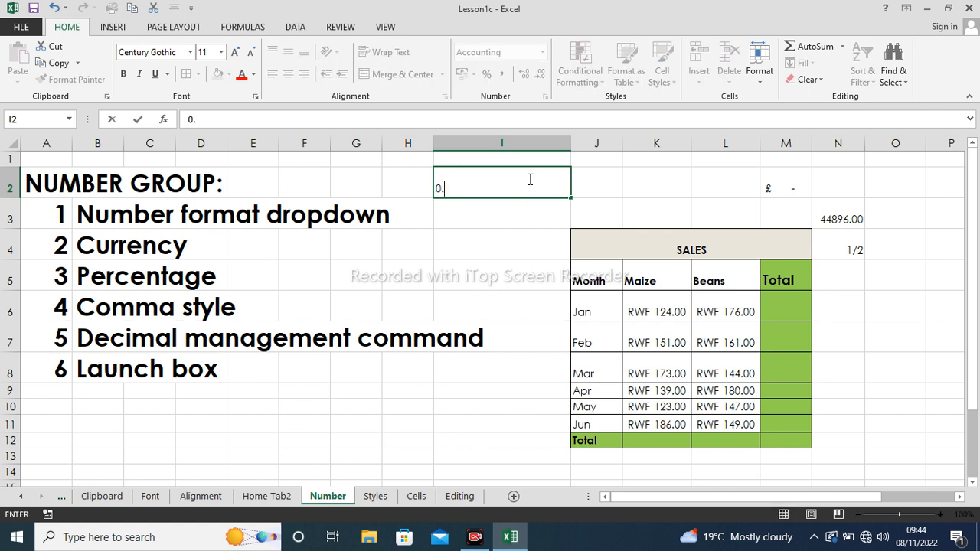
click(582, 181)
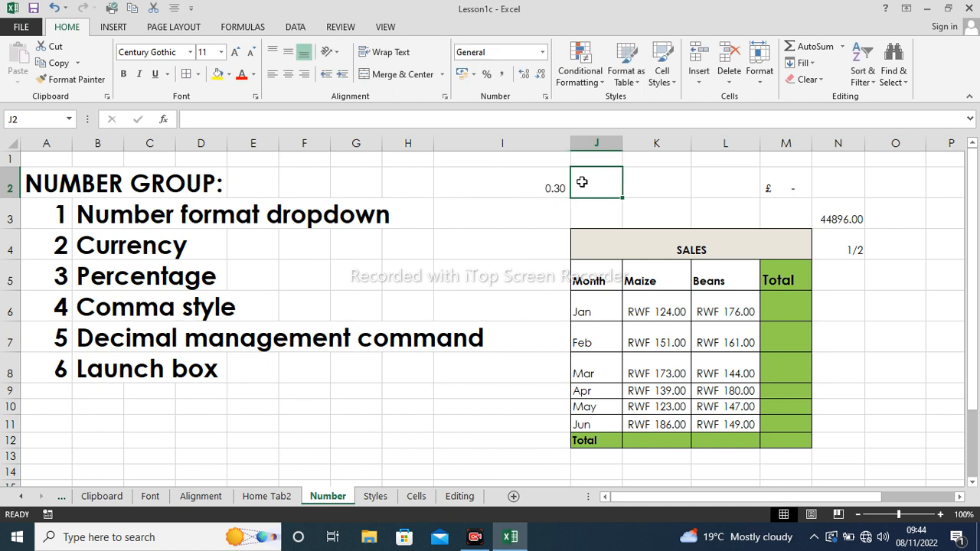
text(0.2)
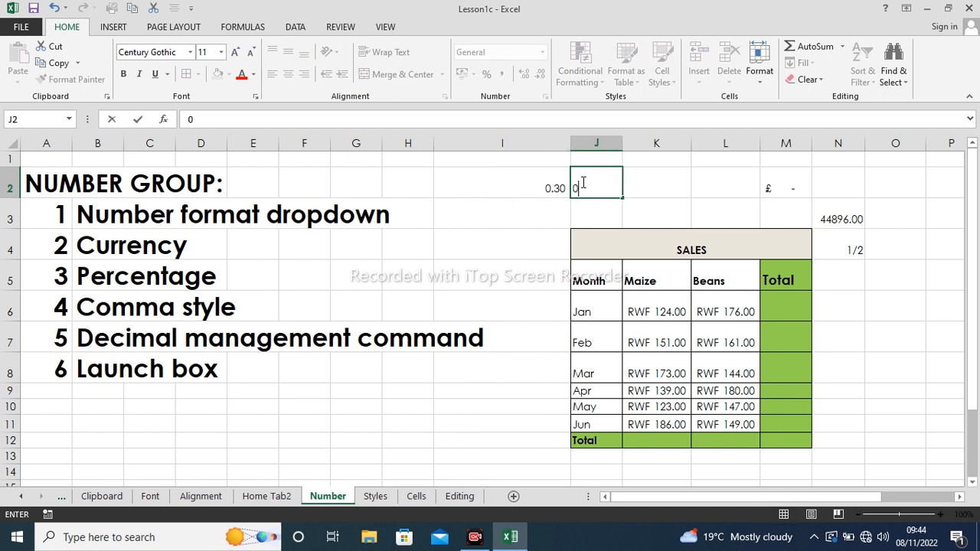
click(667, 180)
text(0)
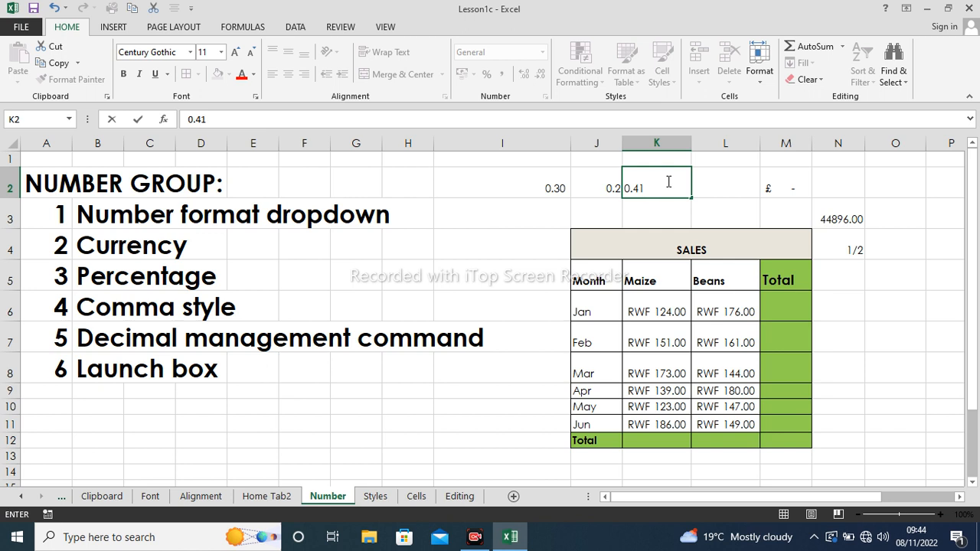
text(.41)
click(702, 174)
- Apply Percent Style to I2:K2 so they show 30%, 20% and 41%
click(556, 185)
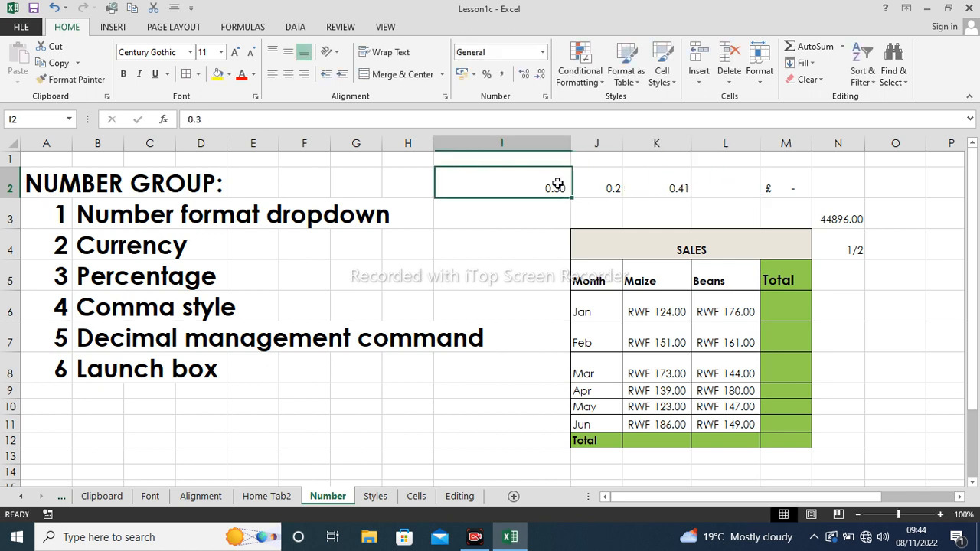
drag(557, 184, 629, 185)
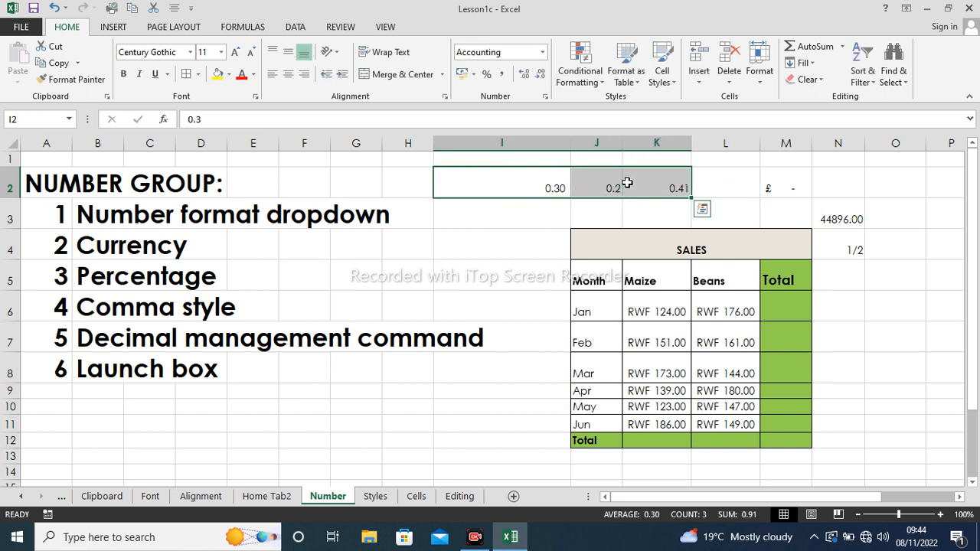
click(487, 74)
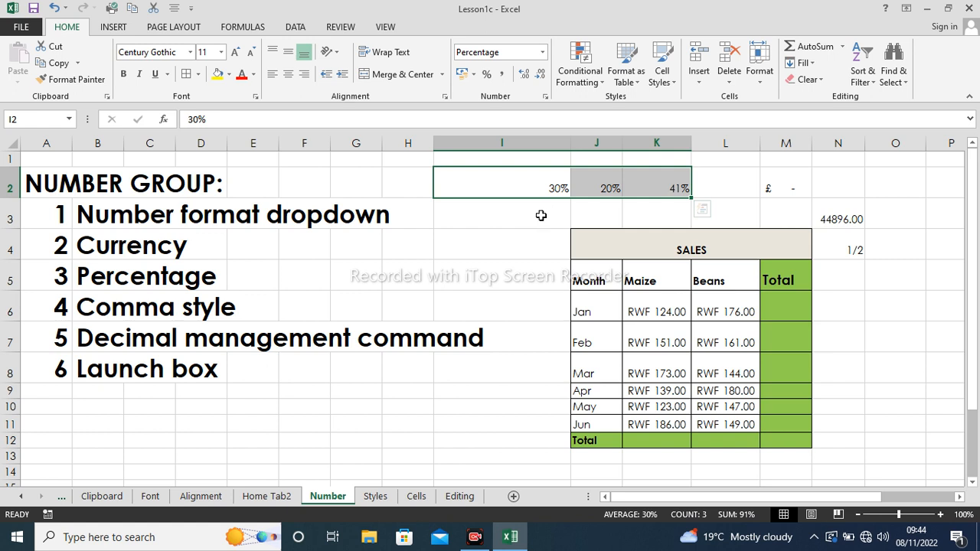
click(513, 218)
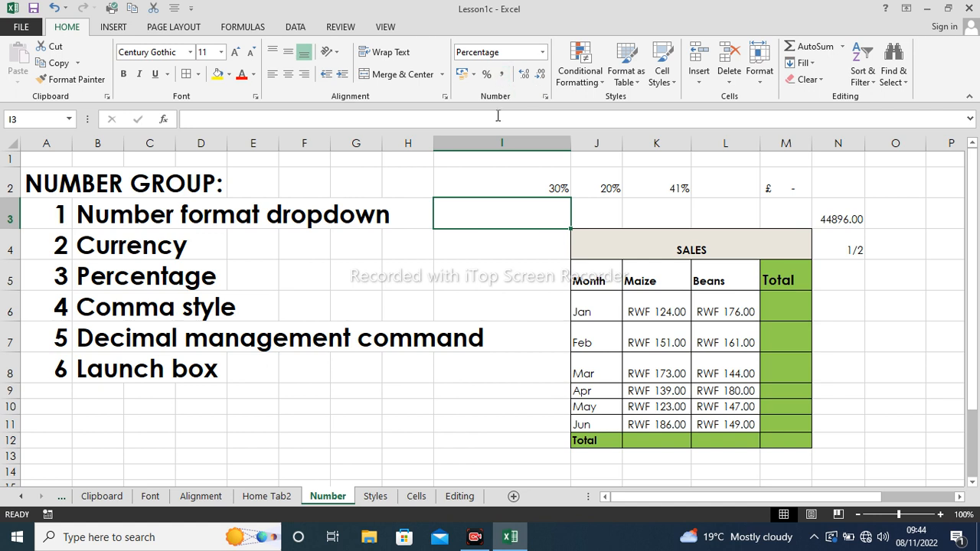
- Enter 10 in I3, then delete the resulting 10% entry
text(10)
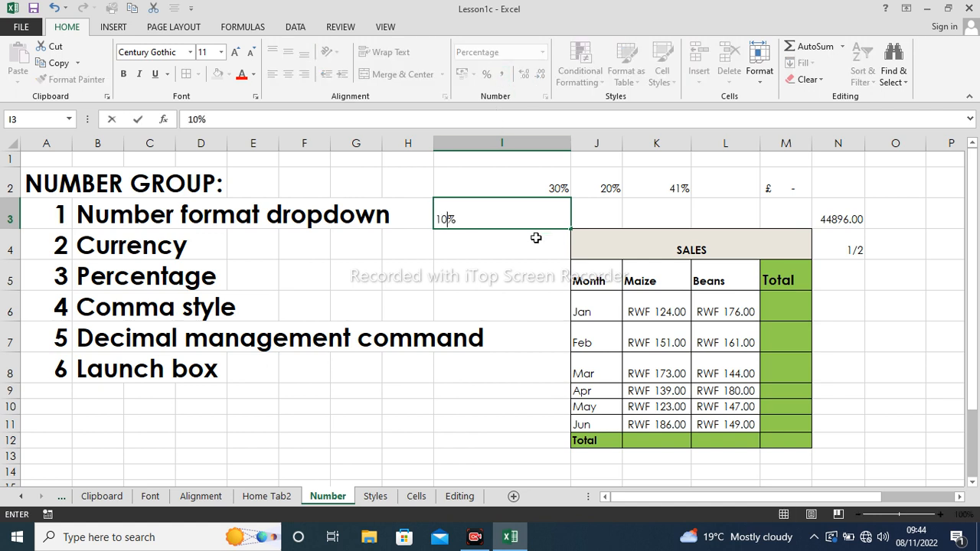
key(Return)
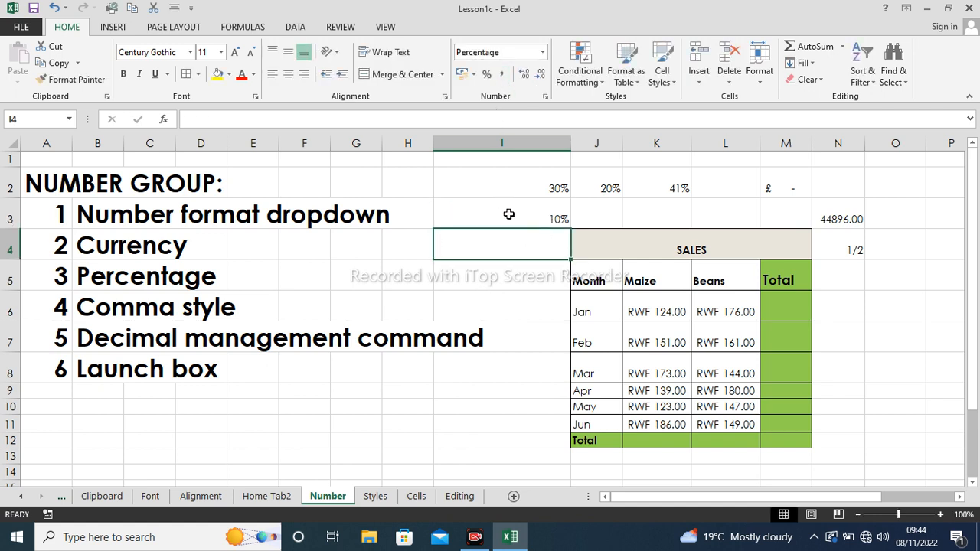
click(504, 215)
key(Delete)
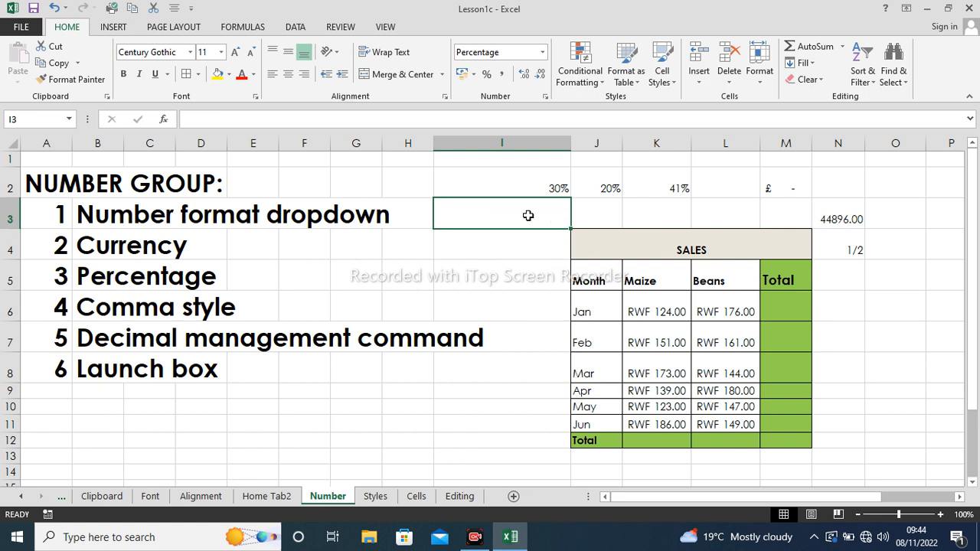
- Enter 100000000 in I10 and apply Comma Style to show 100,000,000.00
click(468, 407)
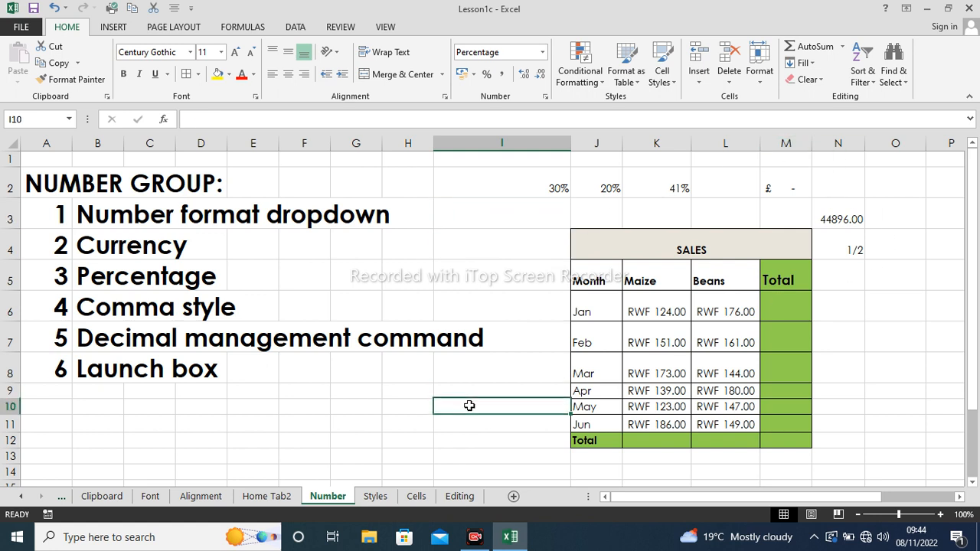
text(10)
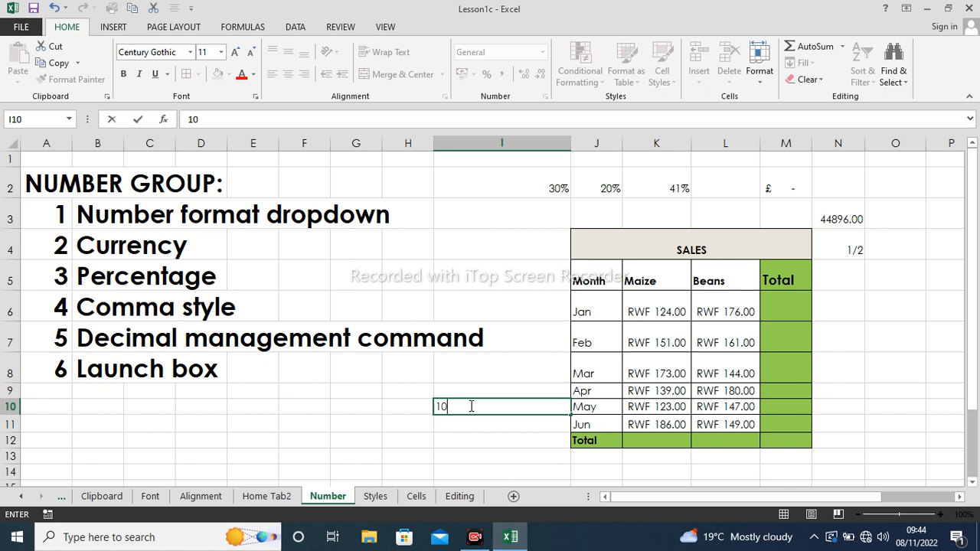
text(0000000)
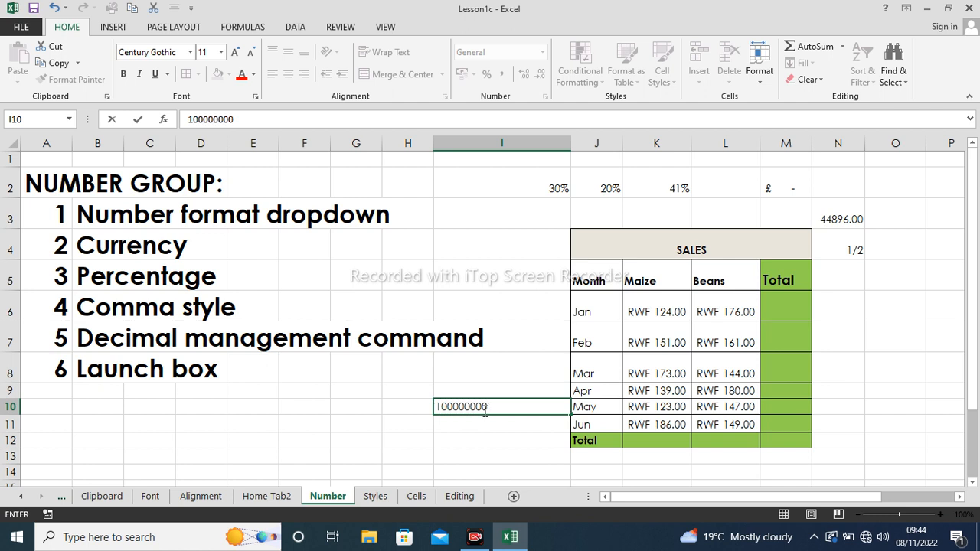
key(Return)
click(527, 404)
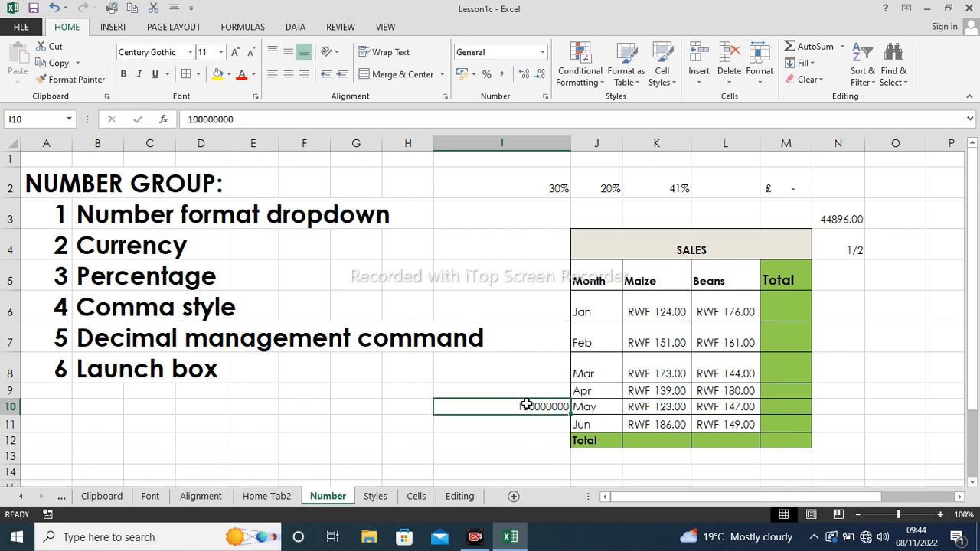
click(502, 74)
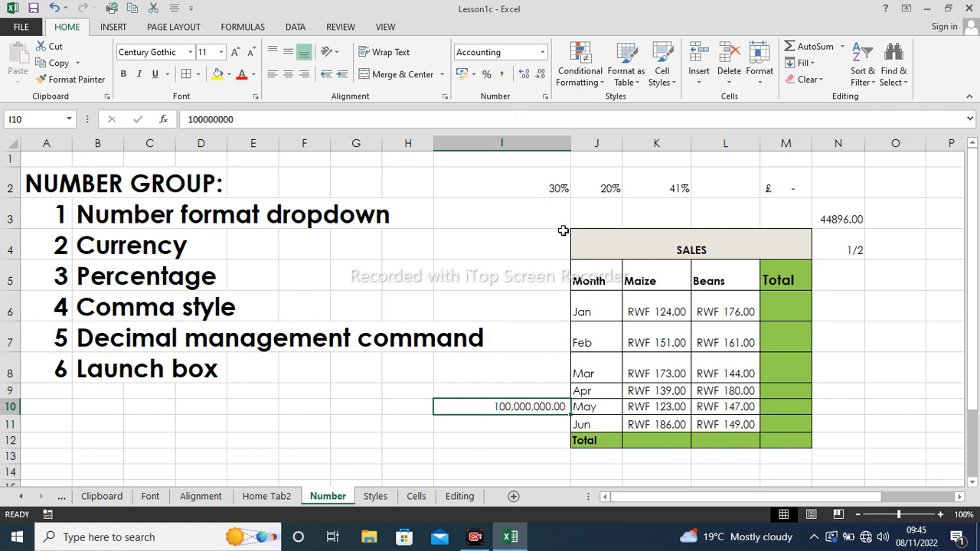
click(543, 421)
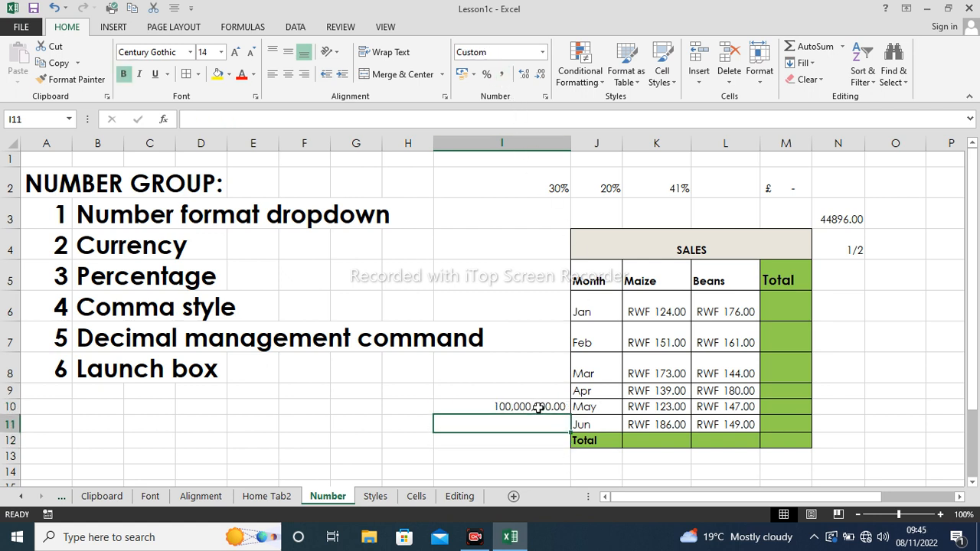
- Make the I10 number bold and enlarge its font to size 14
click(539, 408)
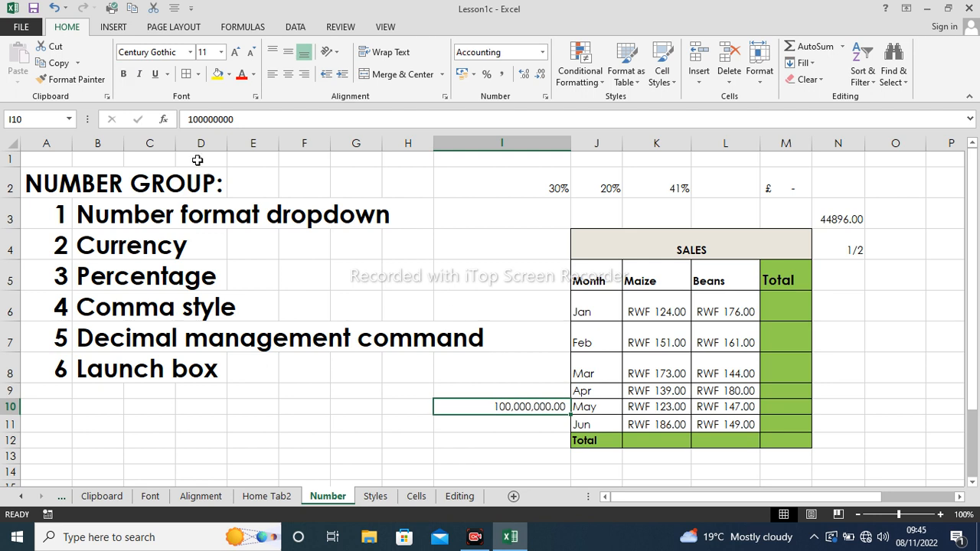
click(125, 76)
click(234, 54)
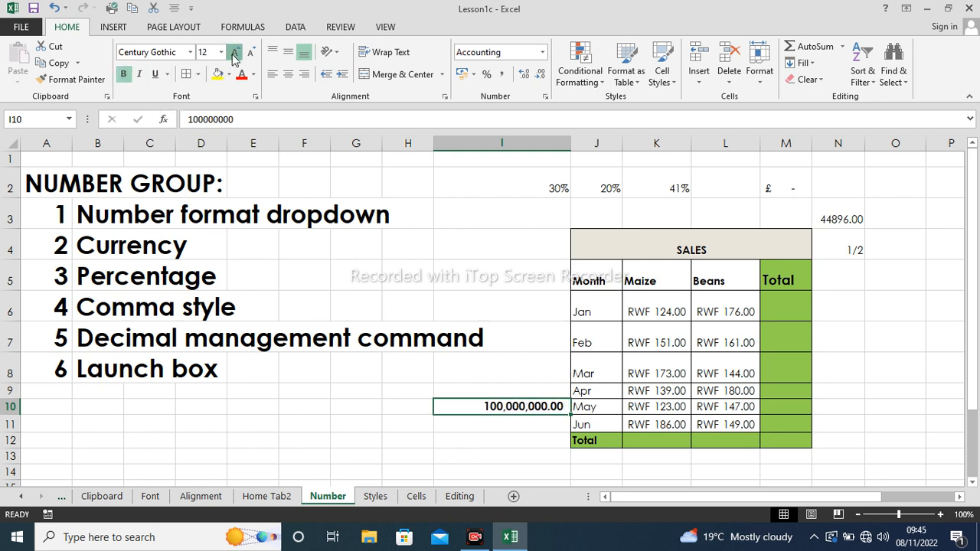
click(235, 53)
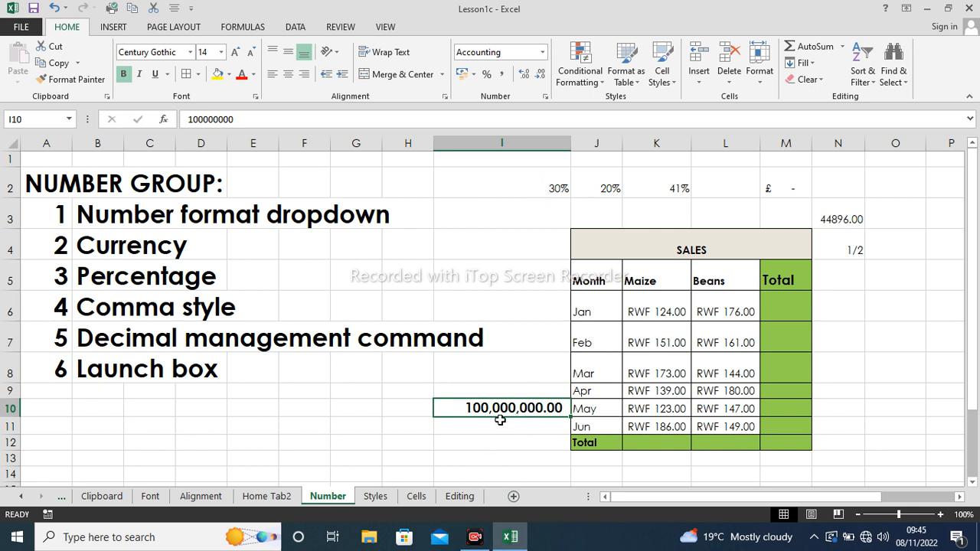
- Adjust I10's decimal places until it shows 100,000,000.0 with one decimal
click(539, 77)
click(539, 77)
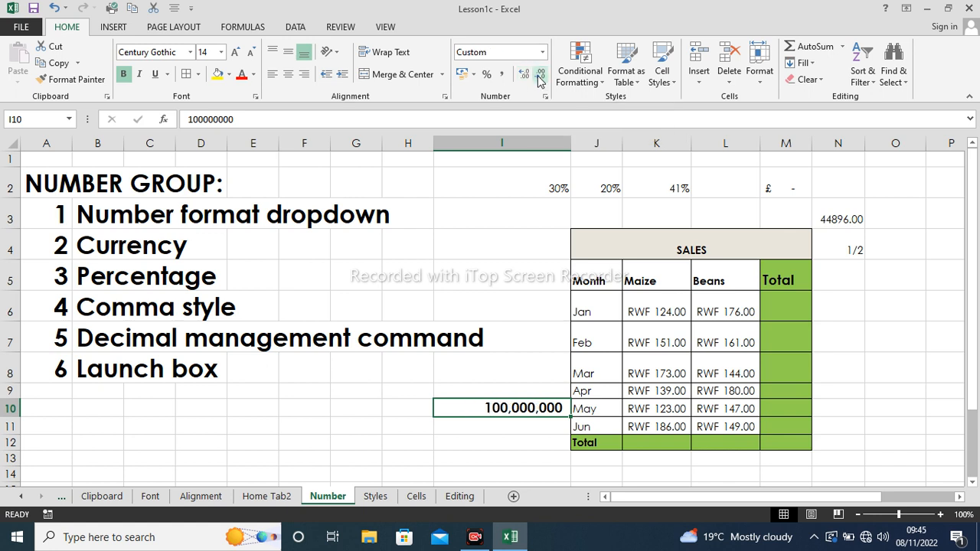
click(523, 76)
click(523, 76)
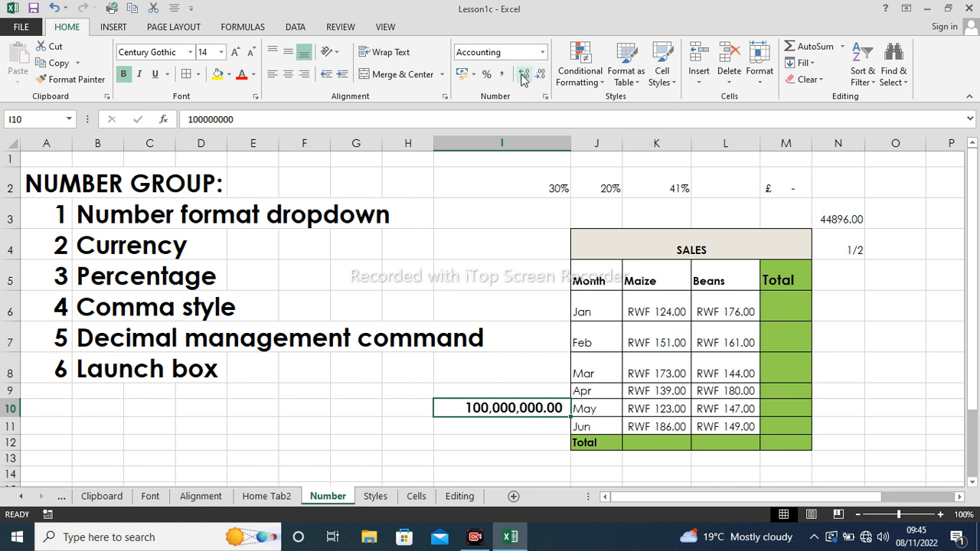
click(523, 76)
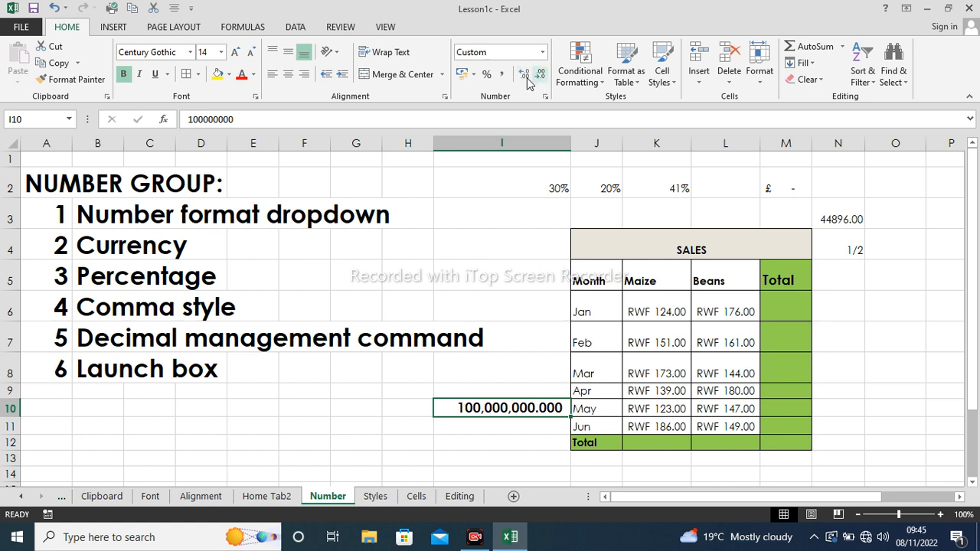
click(540, 77)
click(540, 77)
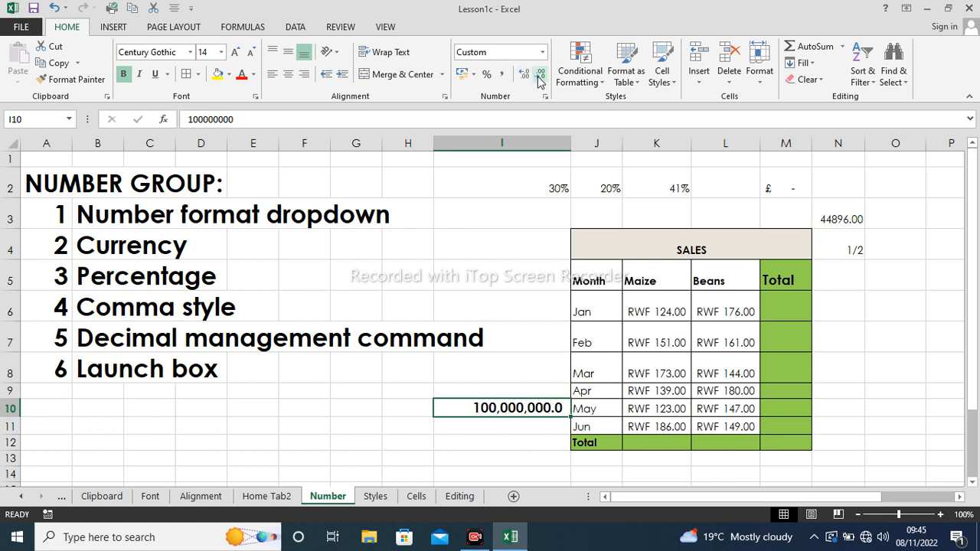
click(487, 282)
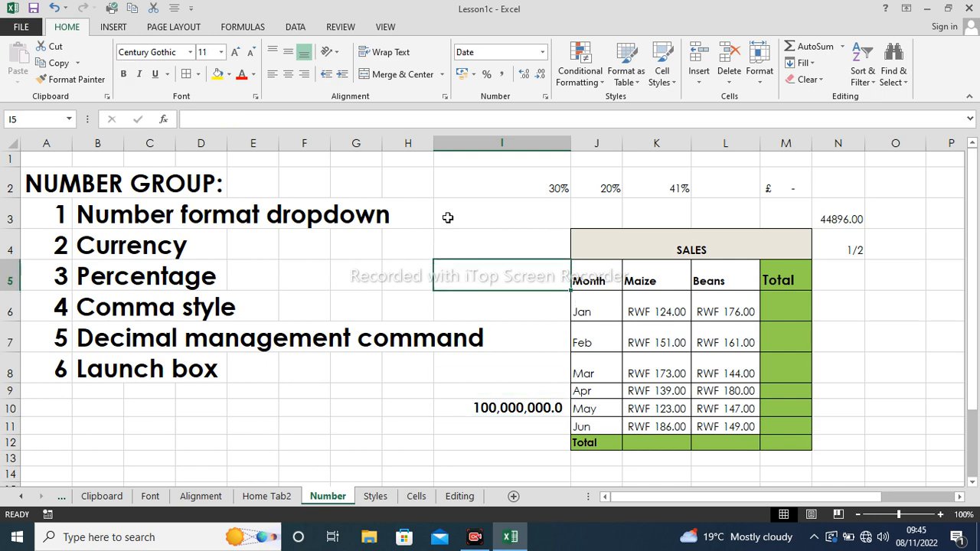
- Browse the Format Cells tabs through Protection, cancel without changes, and show the Styles sheet
click(545, 96)
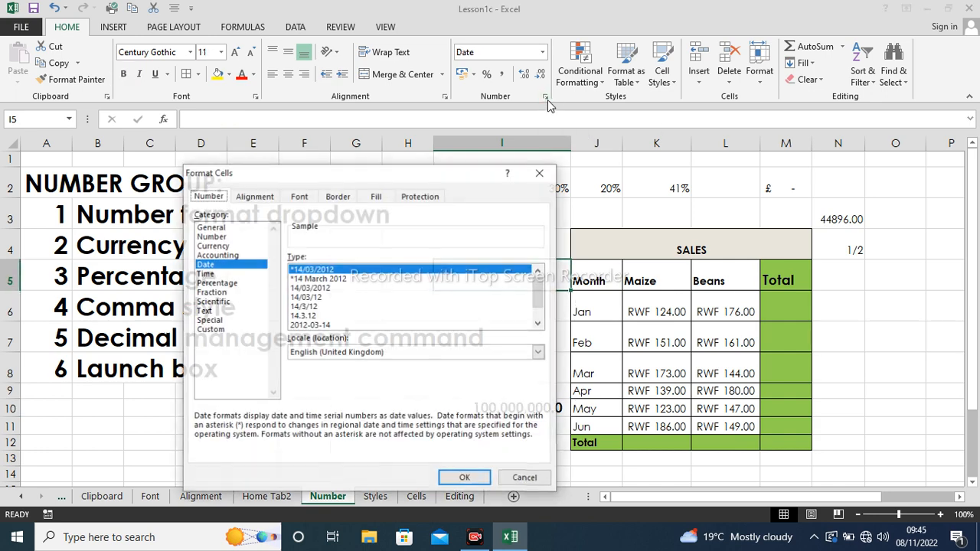
click(254, 199)
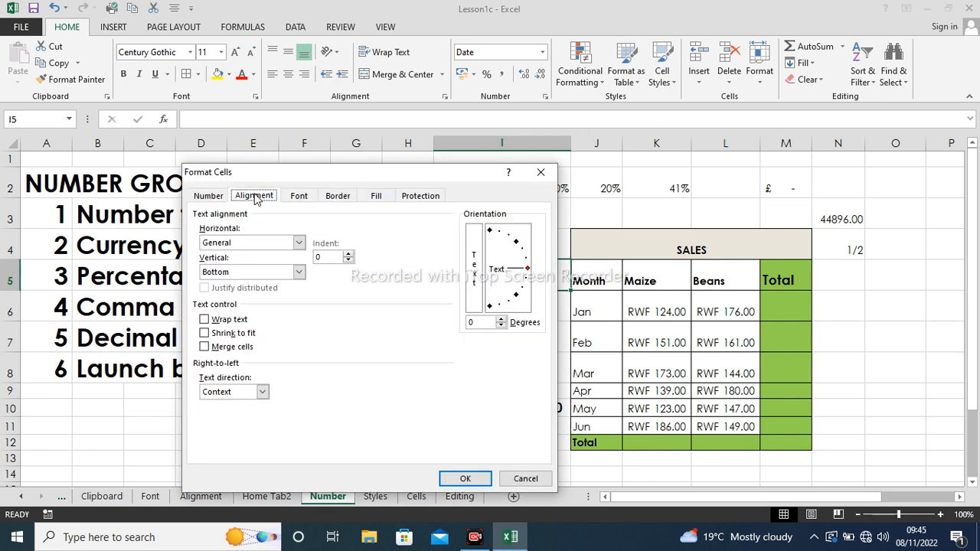
click(210, 198)
click(245, 203)
click(307, 198)
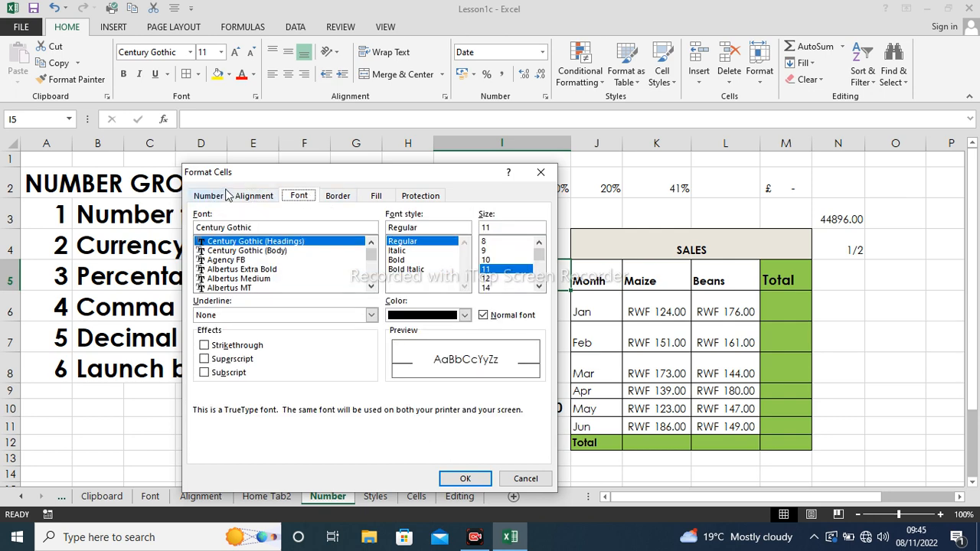
click(337, 199)
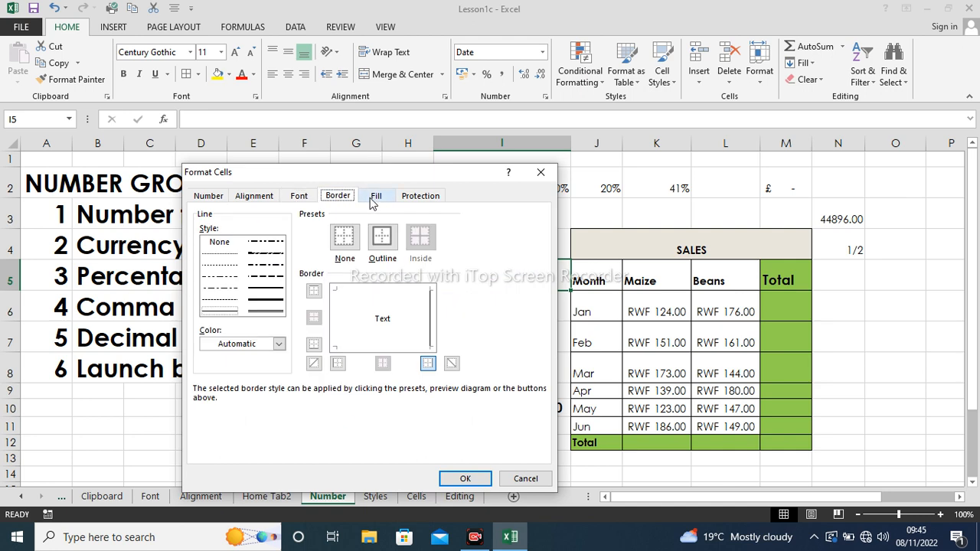
click(375, 196)
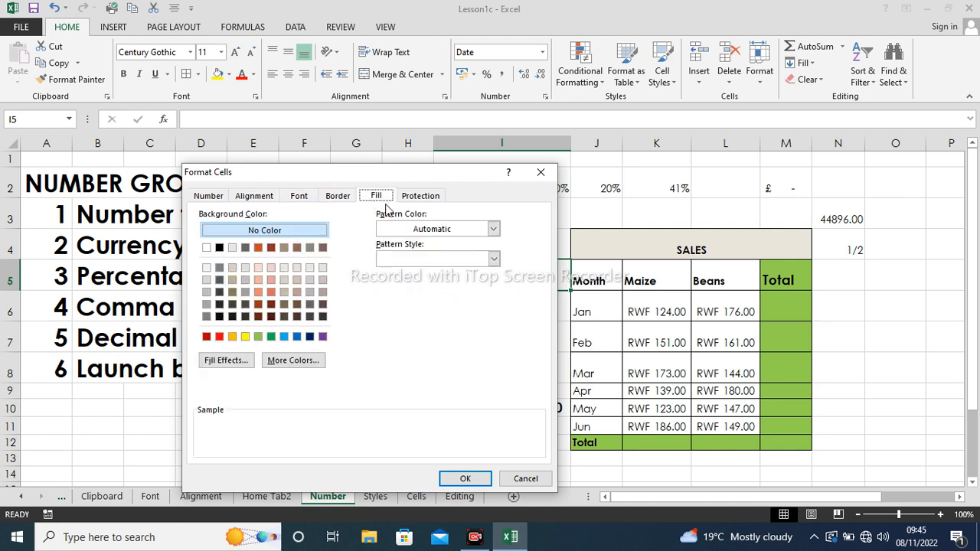
click(425, 197)
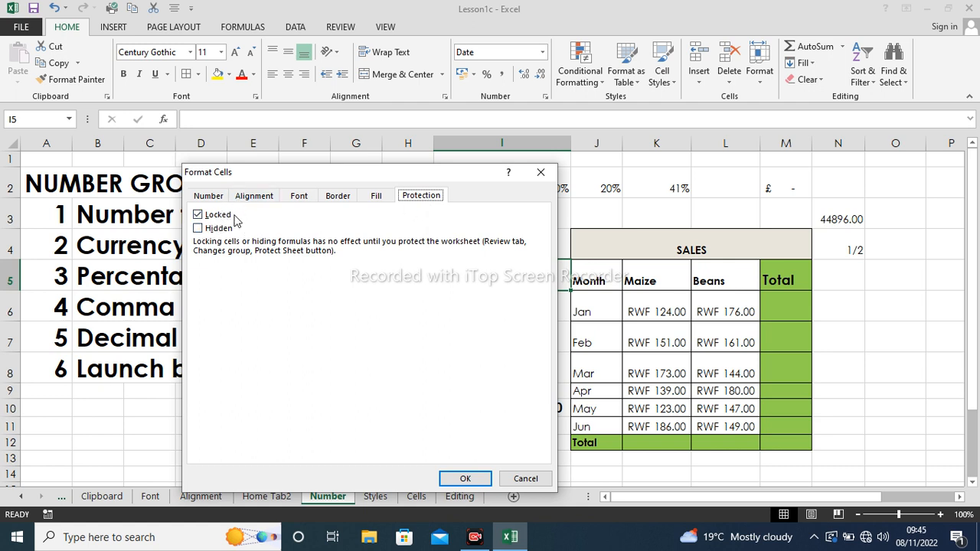
click(540, 173)
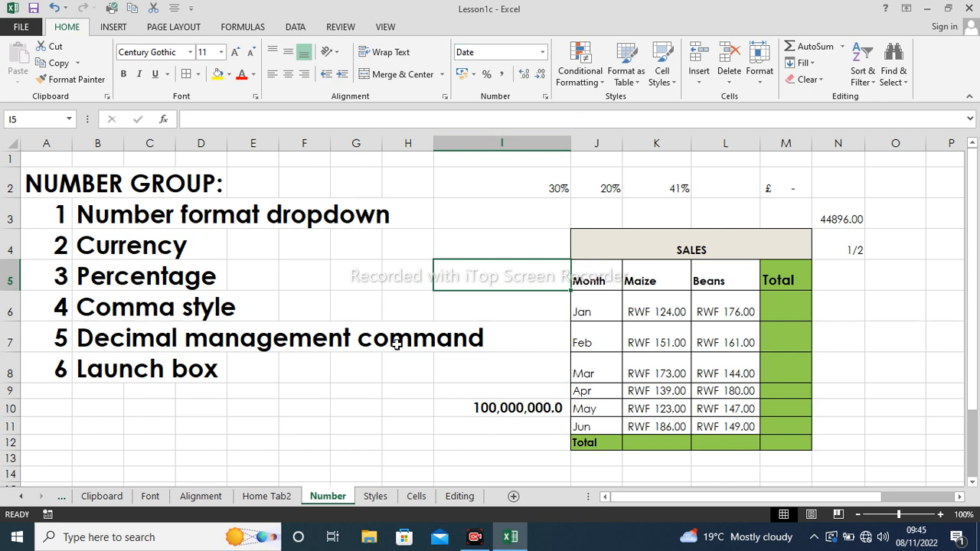
click(375, 496)
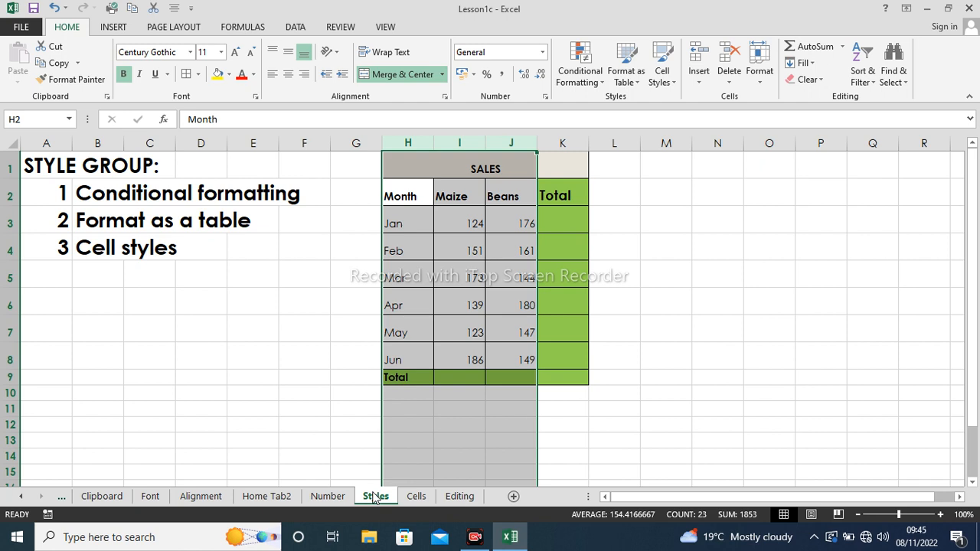
- Select the Beans figures J3:J8 for January through June
click(490, 452)
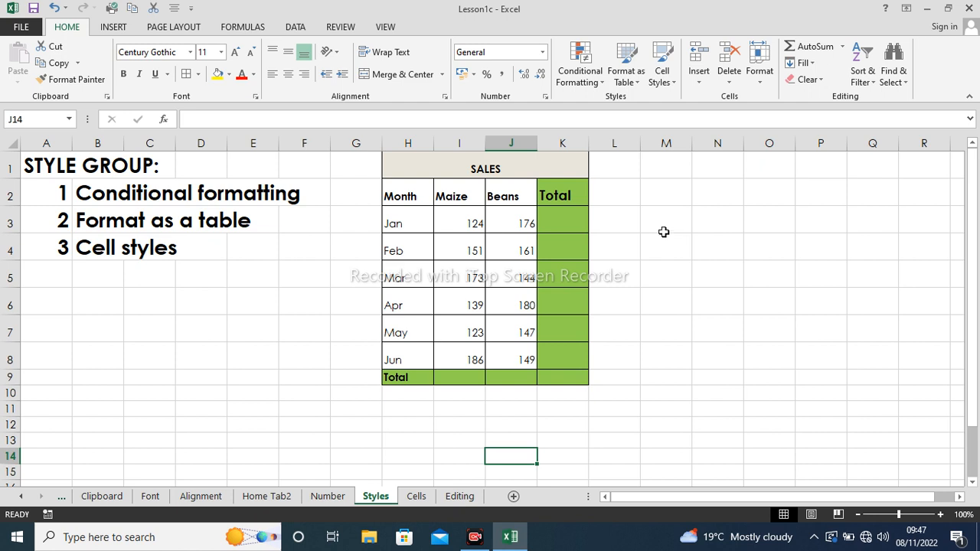
click(651, 239)
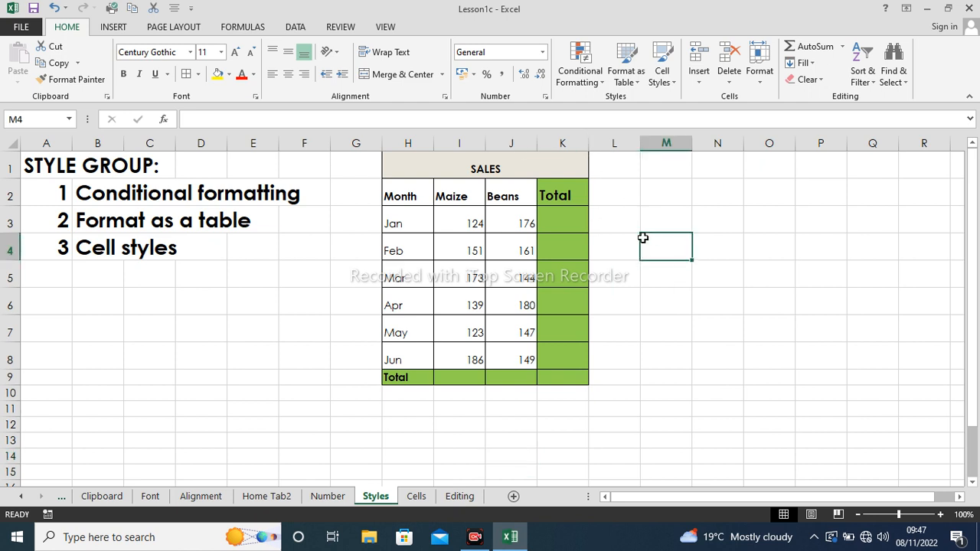
drag(517, 222, 520, 357)
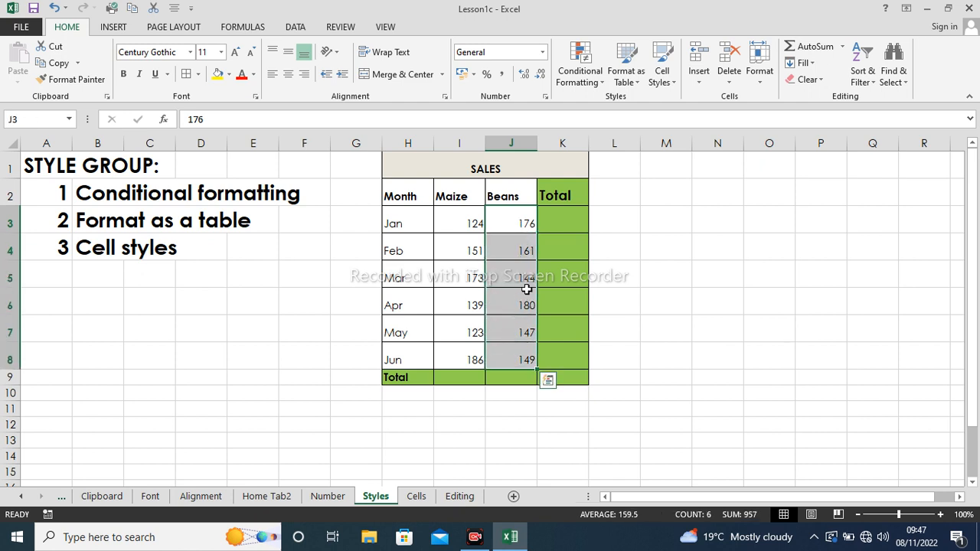
- Add a Greater Than 160 rule giving Beans values yellow fill with dark yellow text
click(601, 79)
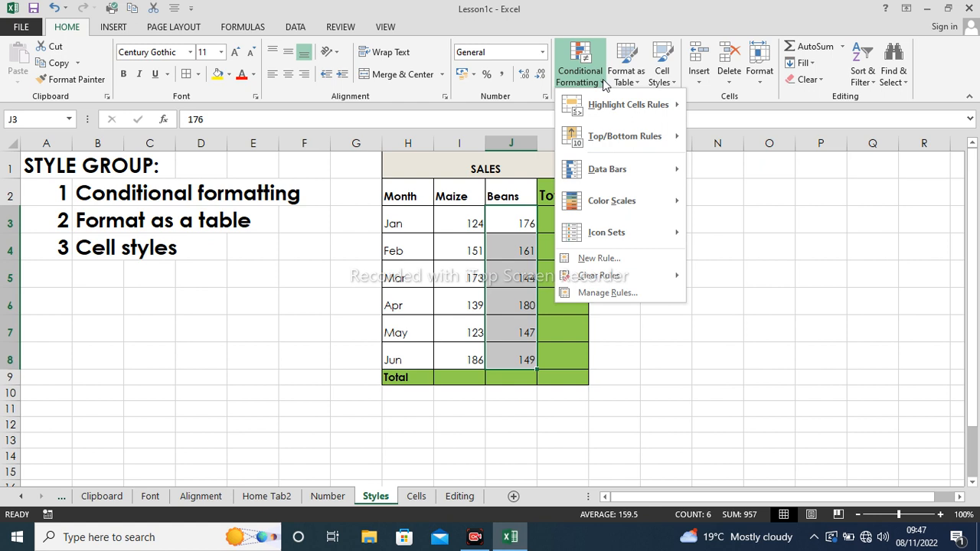
mouse_move(604, 106)
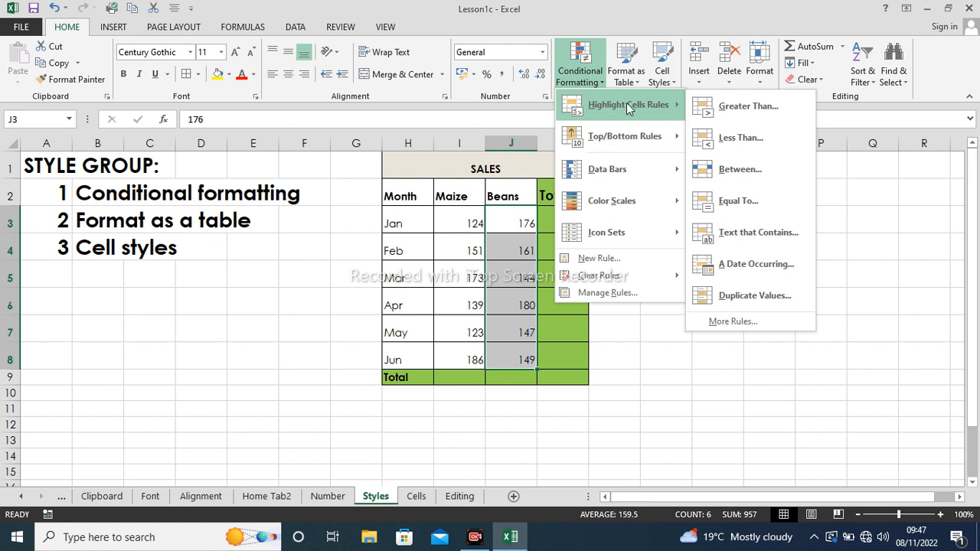
click(740, 111)
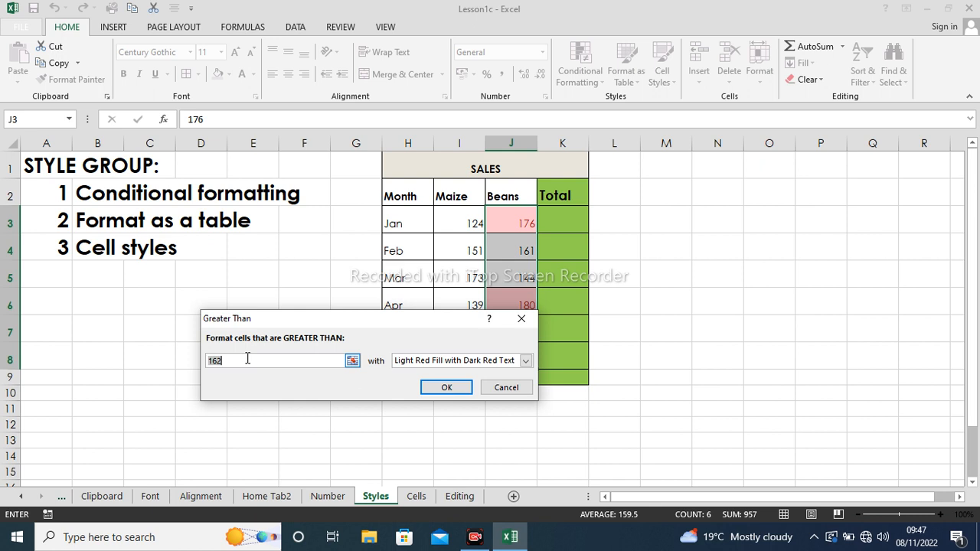
key(BackSpace)
text(1)
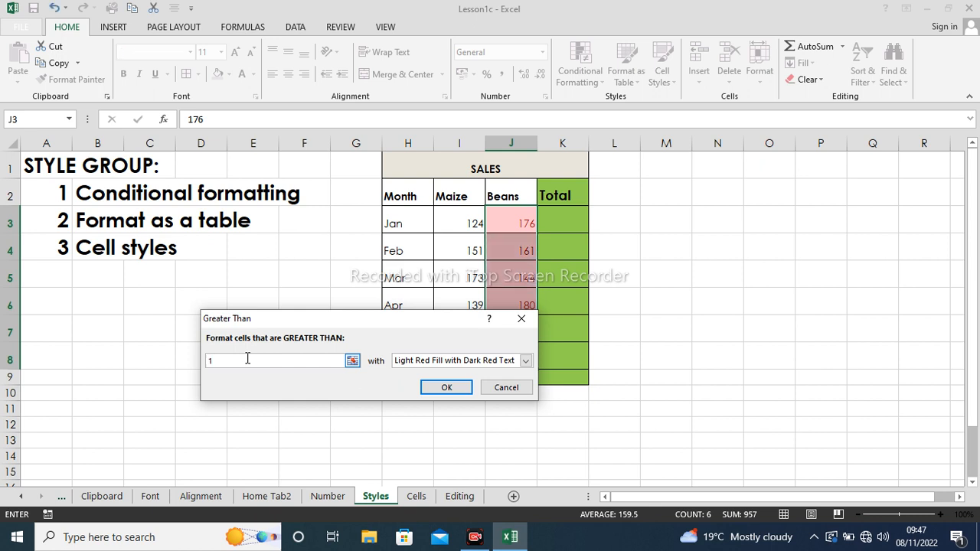
text(60)
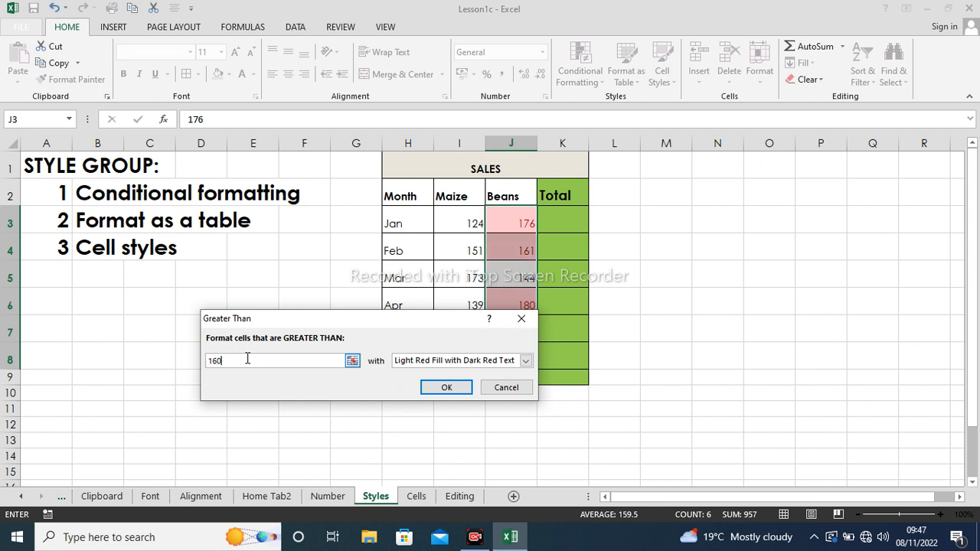
click(526, 361)
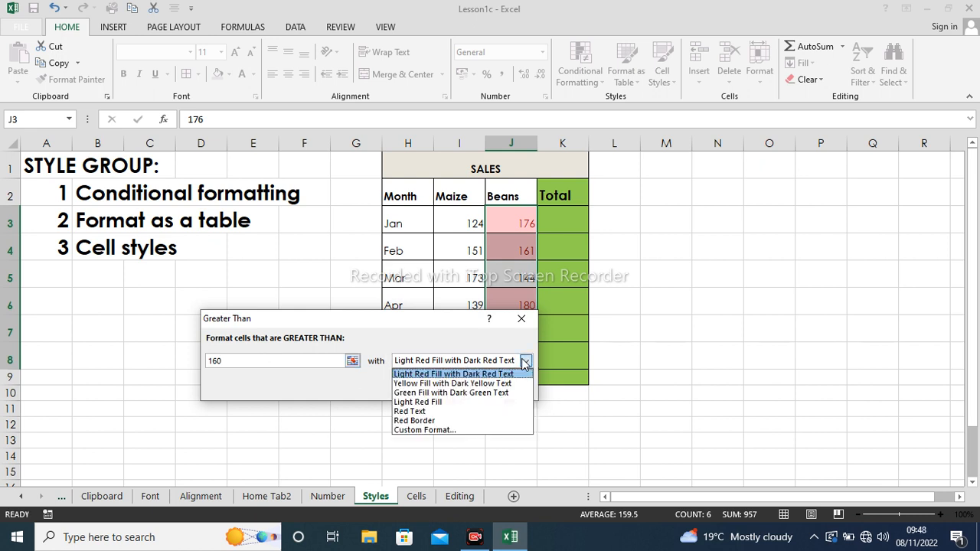
click(448, 383)
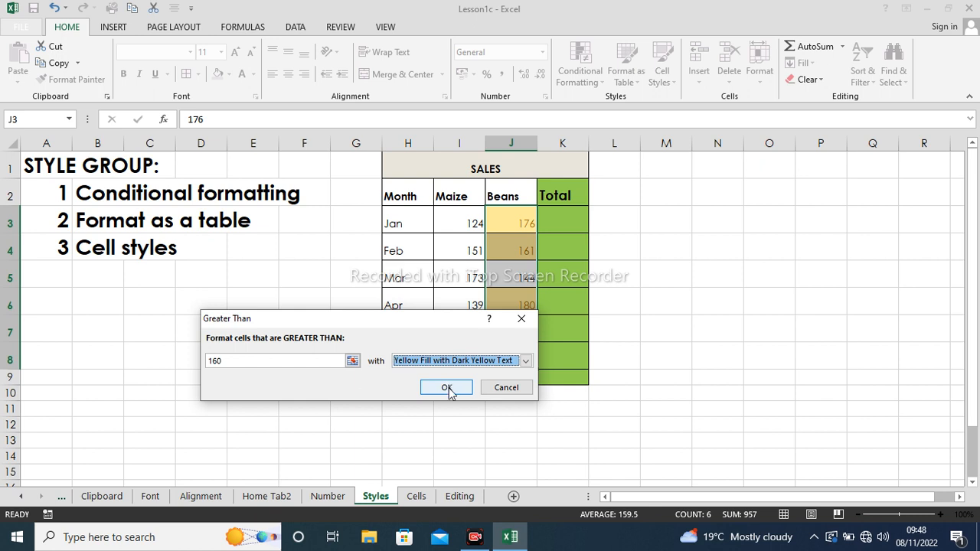
click(450, 389)
click(573, 322)
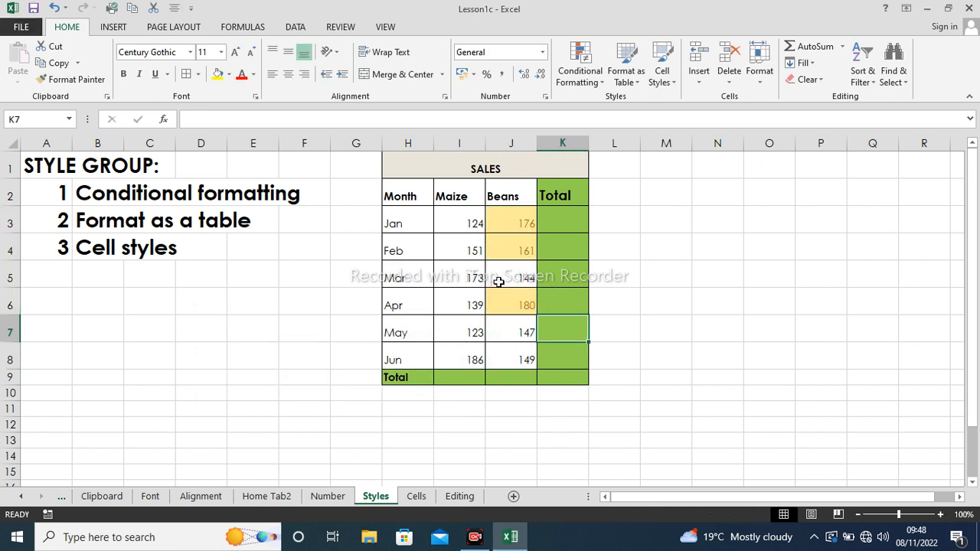
drag(405, 197, 559, 199)
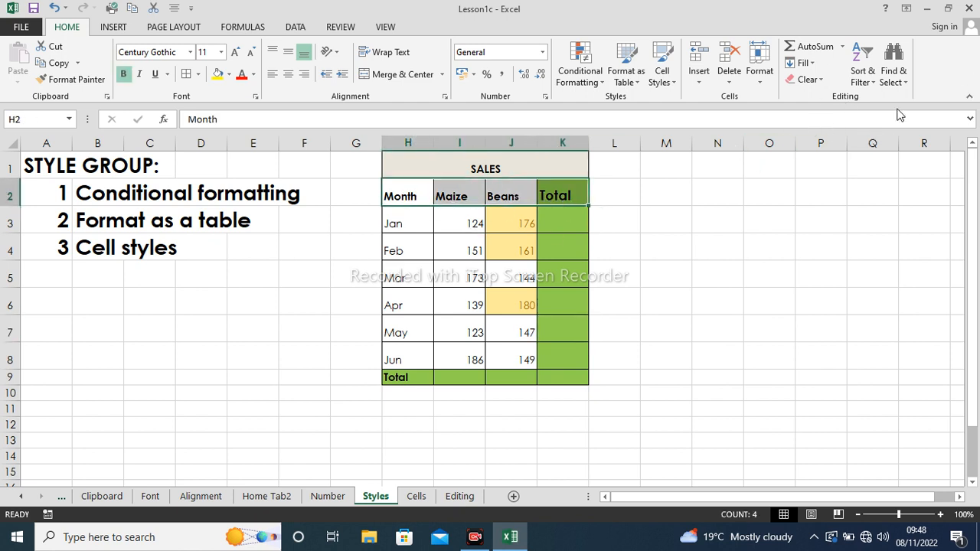
- Turn on header filters and filter the Beans column by yellow cell colour
click(874, 87)
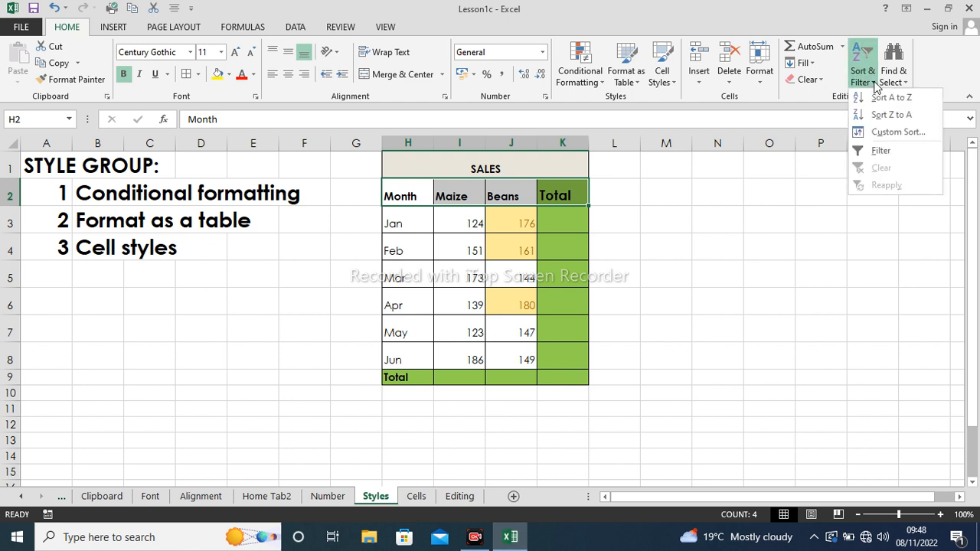
click(876, 152)
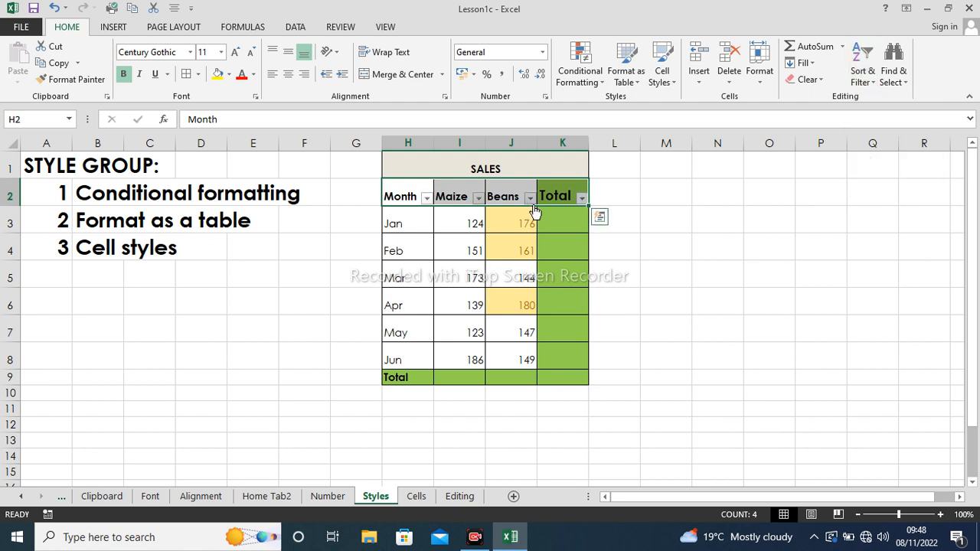
click(529, 198)
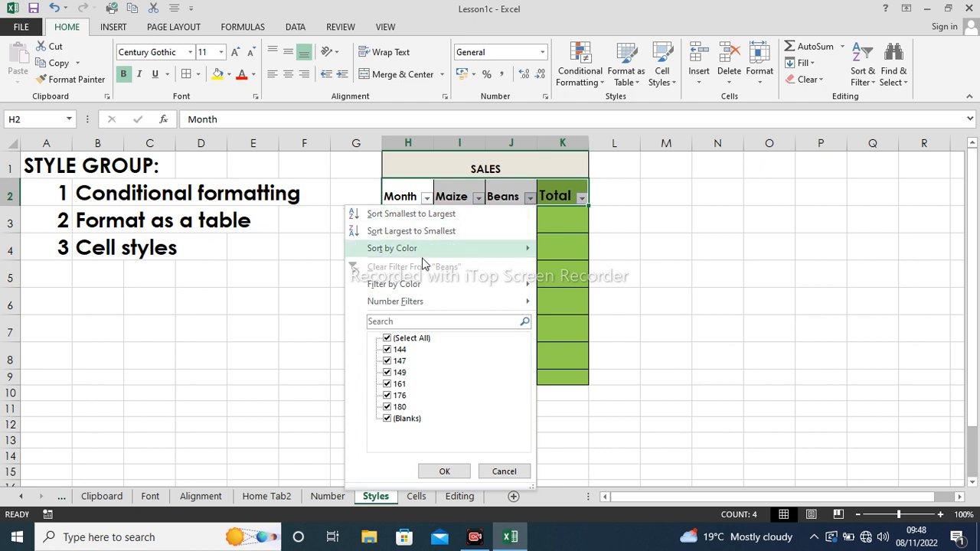
mouse_move(388, 285)
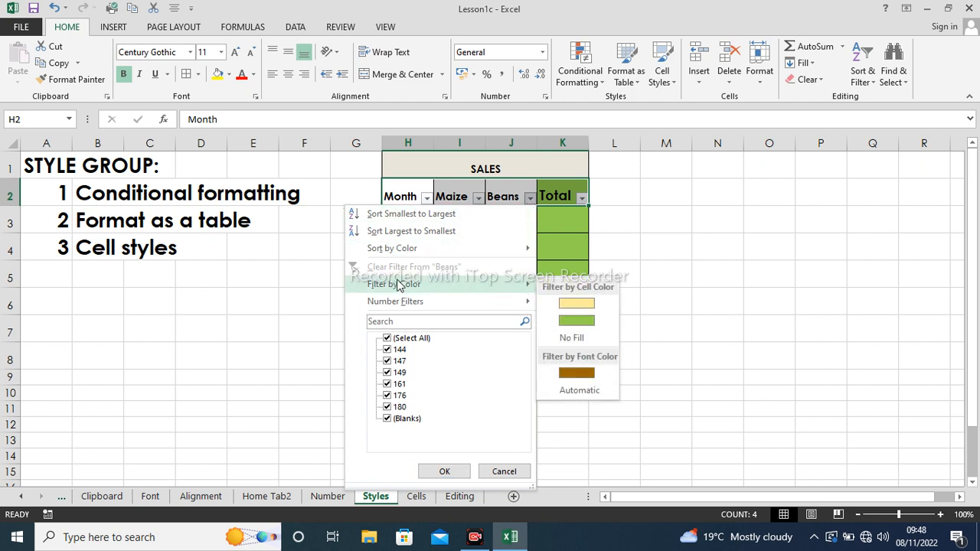
click(570, 311)
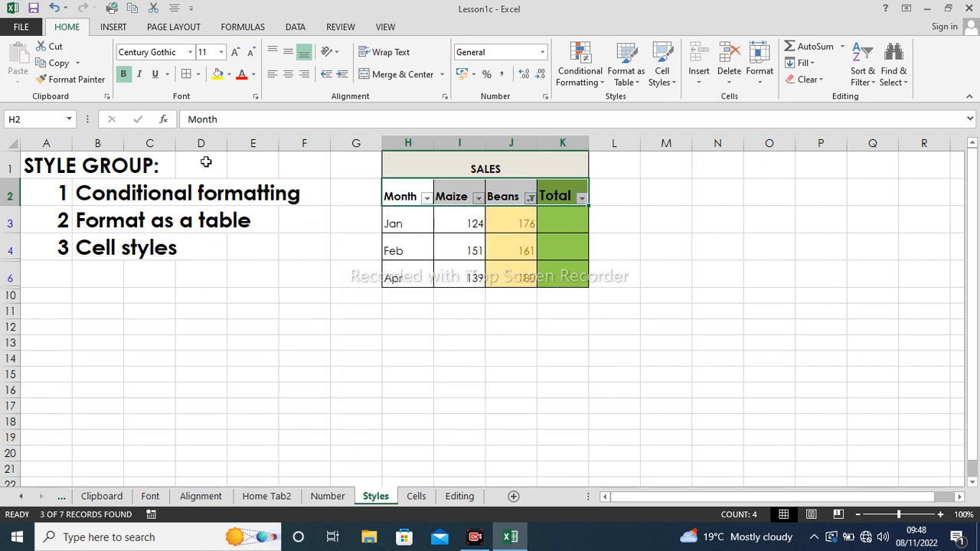
- Undo the colour filter, the filter arrows and the yellow highlighting
click(55, 7)
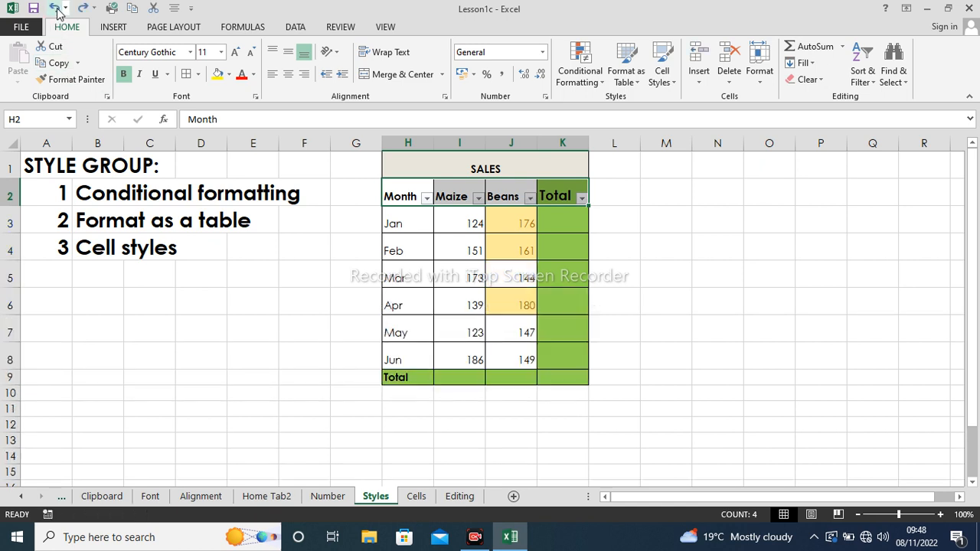
click(56, 8)
click(56, 8)
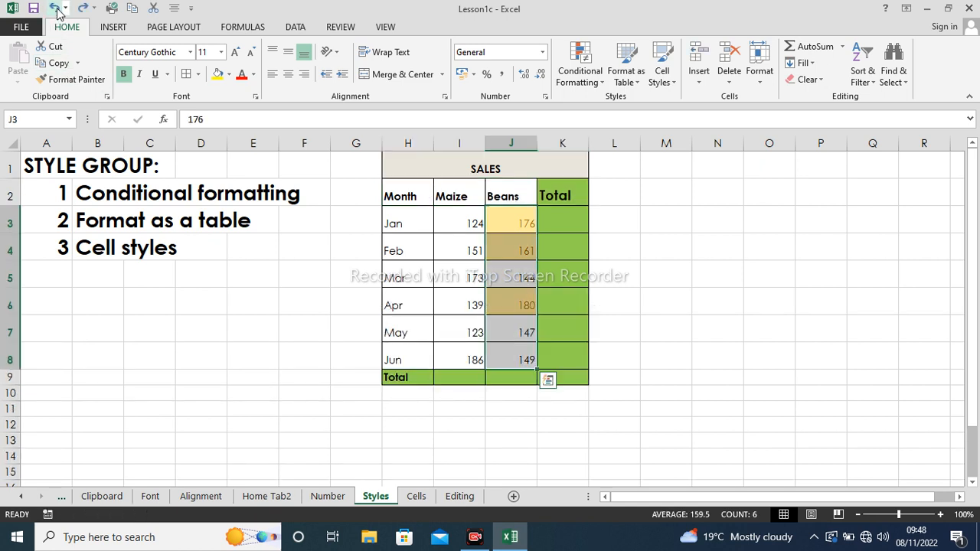
- Select the Beans figures J3:J8 again
click(504, 248)
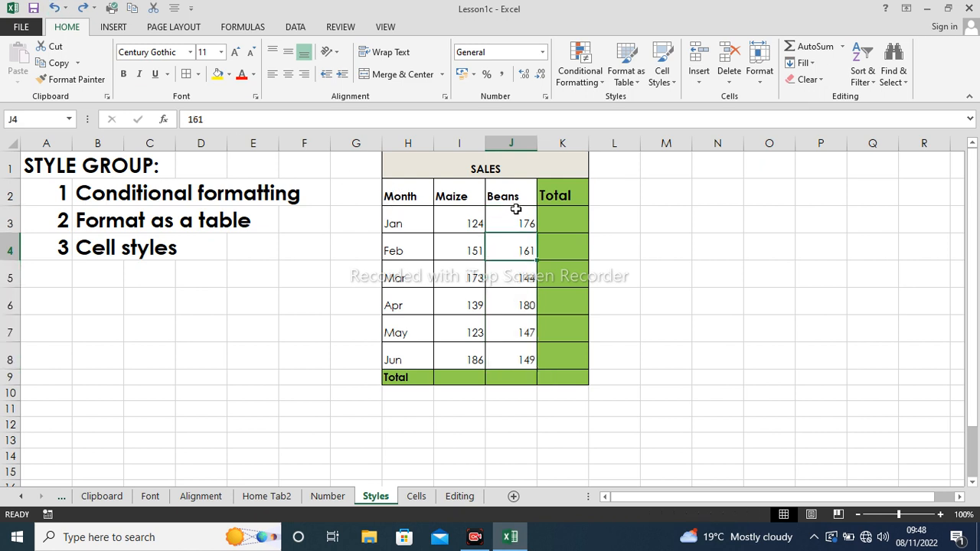
click(519, 222)
drag(520, 222, 519, 363)
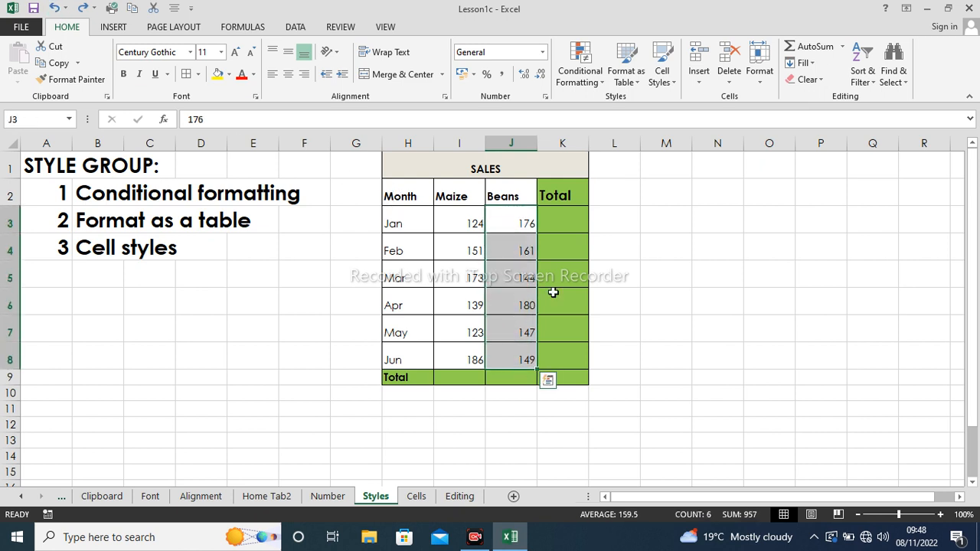
- Apply a Less Than 162 rule with green fill and dark green text to them
click(636, 83)
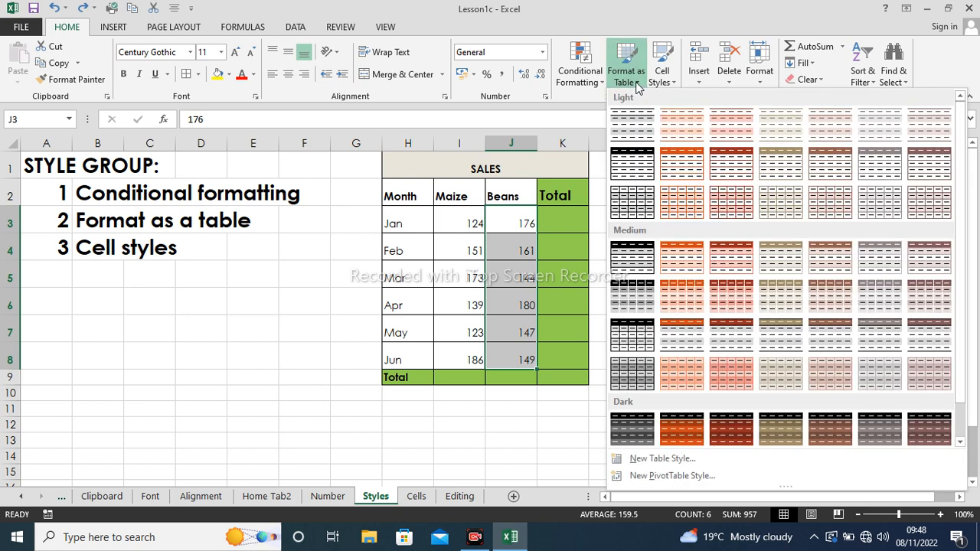
click(602, 81)
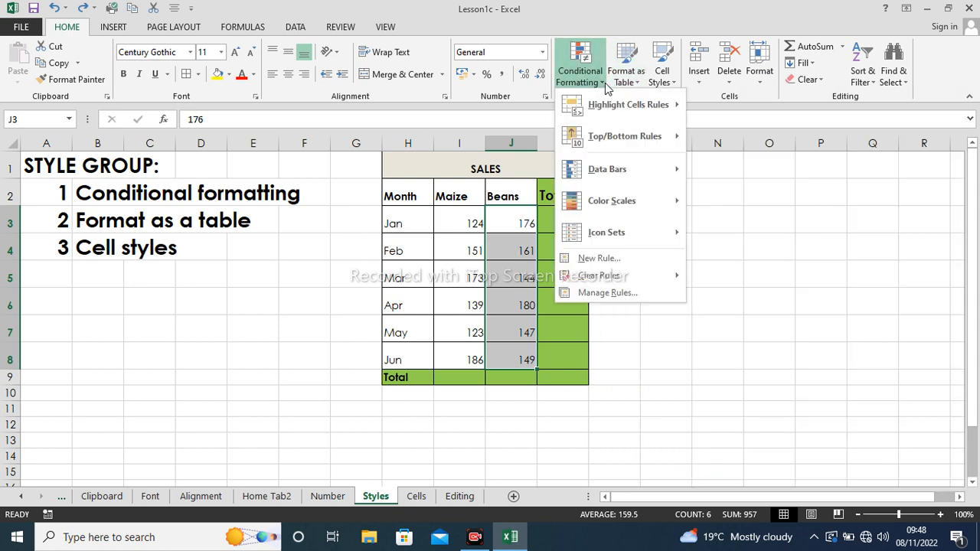
mouse_move(612, 105)
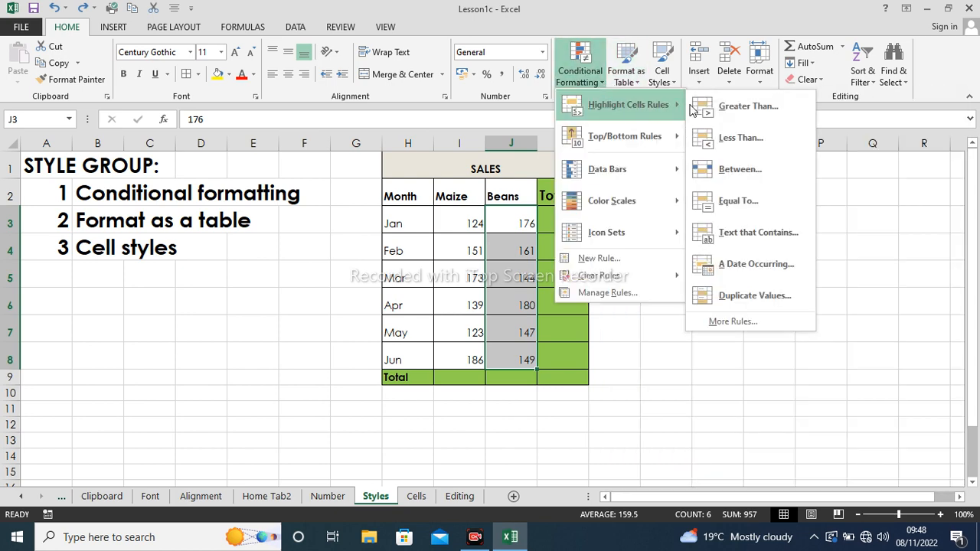
click(726, 145)
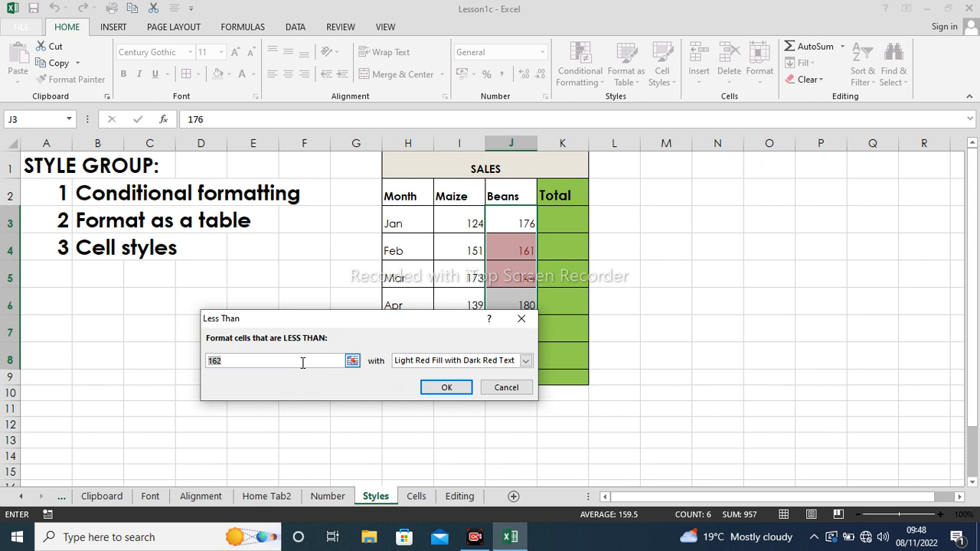
click(526, 360)
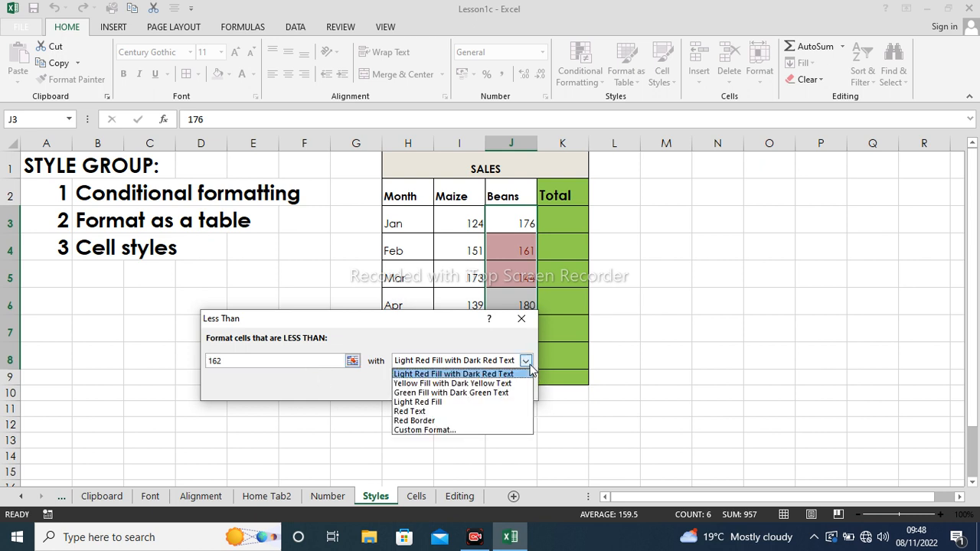
click(475, 393)
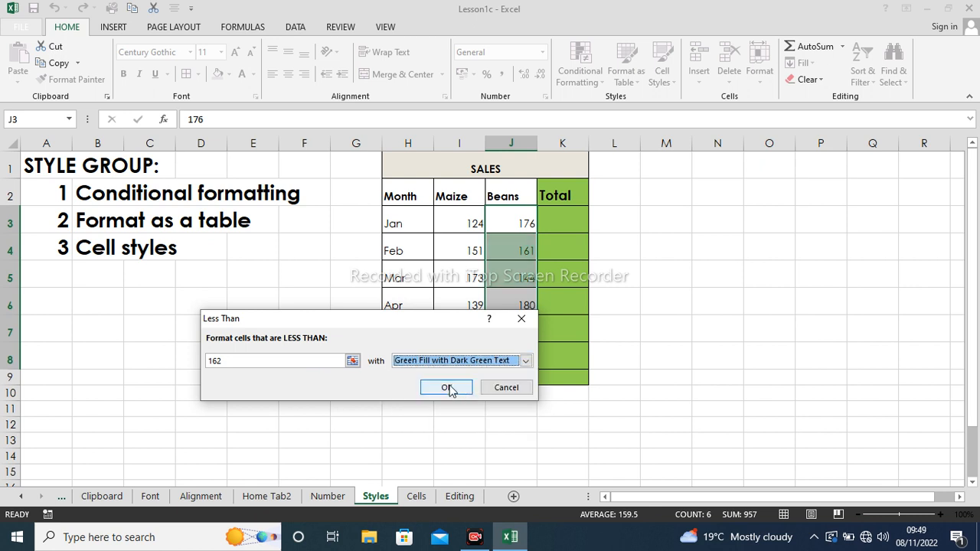
click(447, 388)
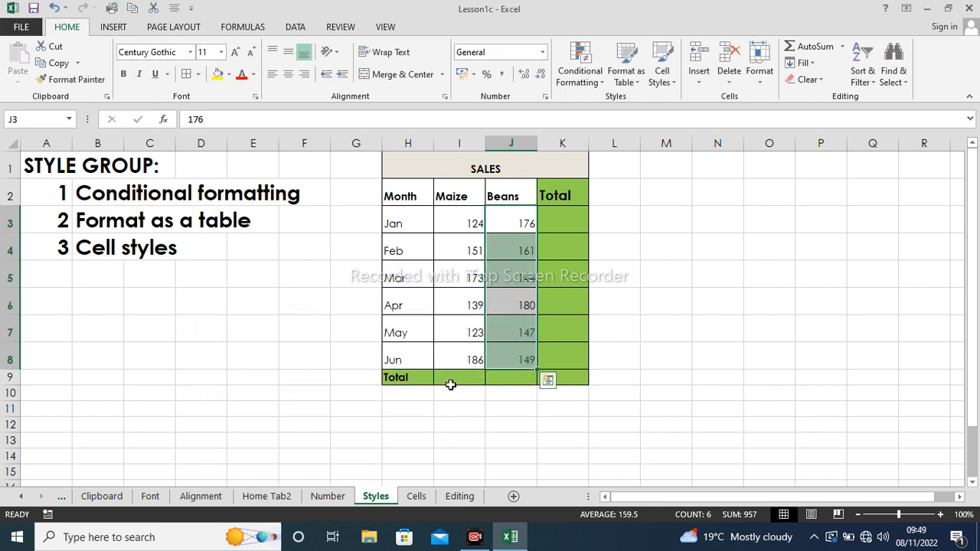
click(575, 278)
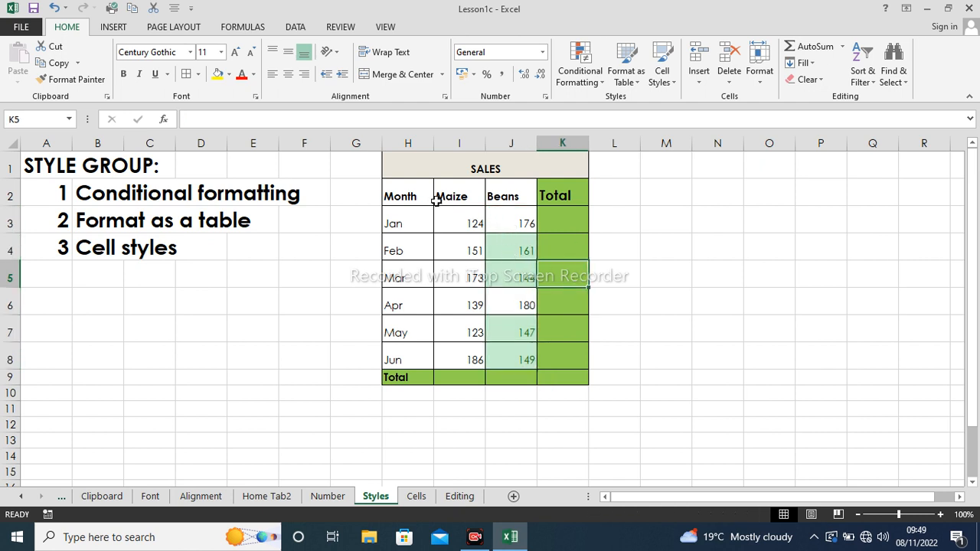
drag(405, 196, 541, 202)
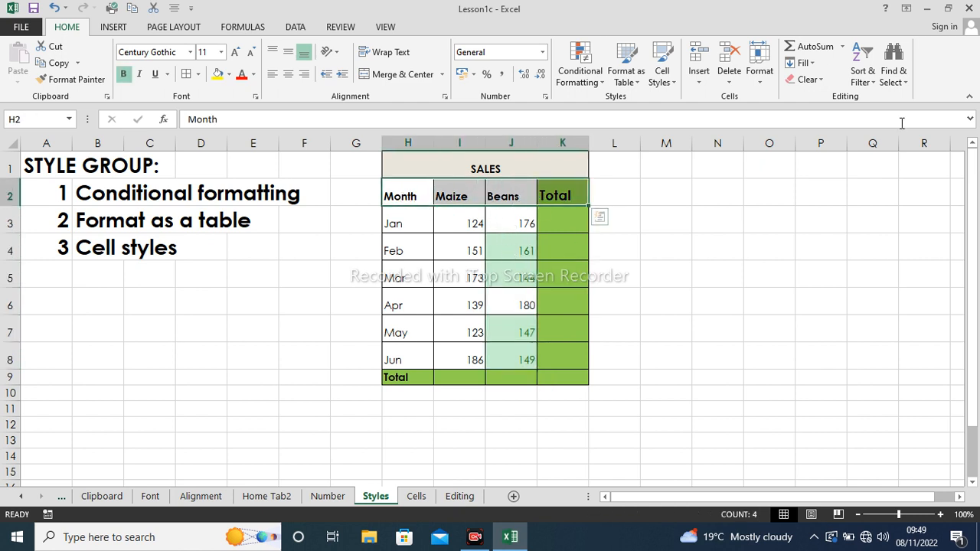
- Filter the Beans column by light green cell colour, leaving Feb, Mar, May and Jun
click(874, 80)
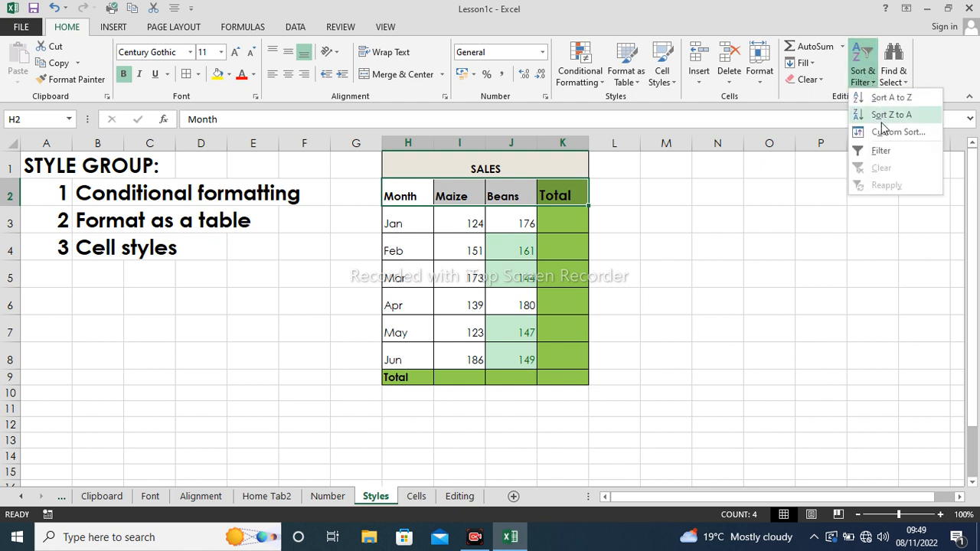
click(879, 159)
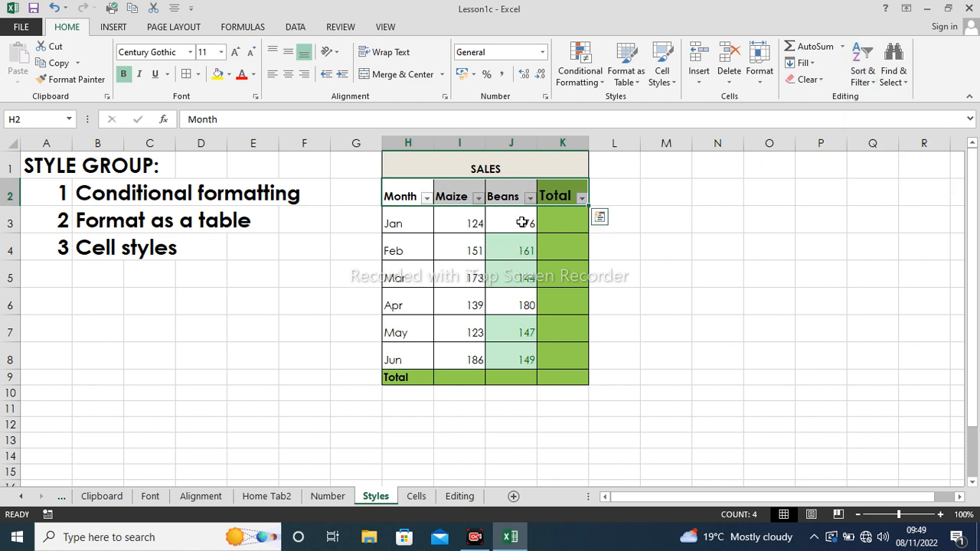
click(531, 199)
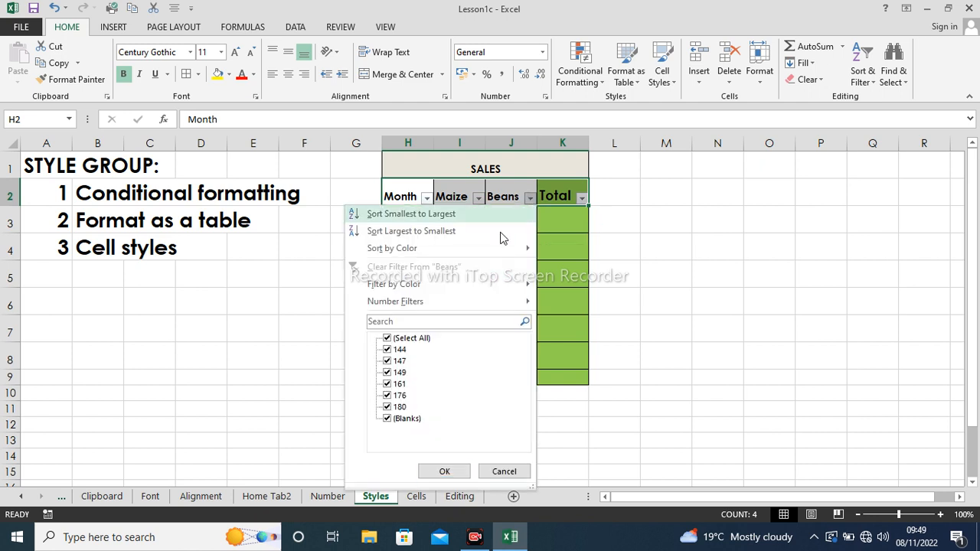
mouse_move(397, 285)
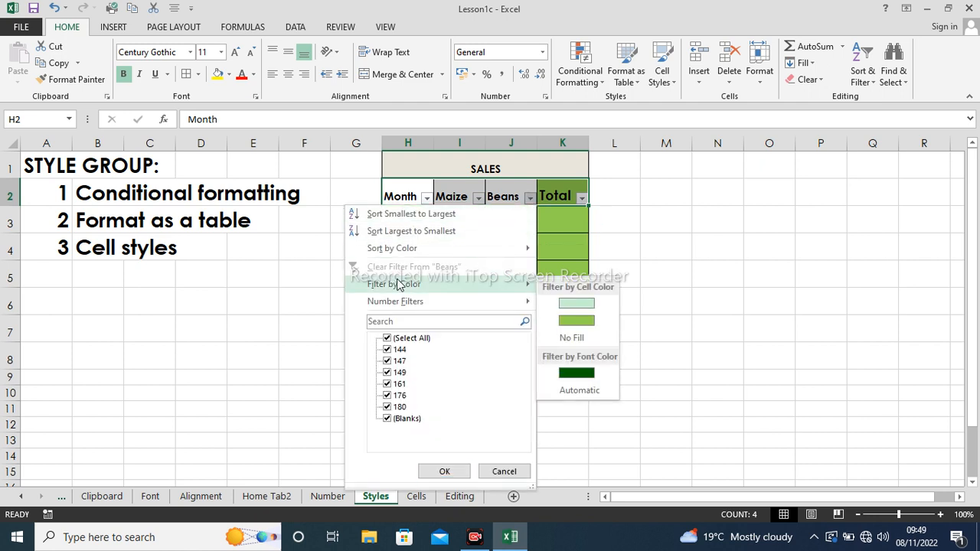
click(573, 304)
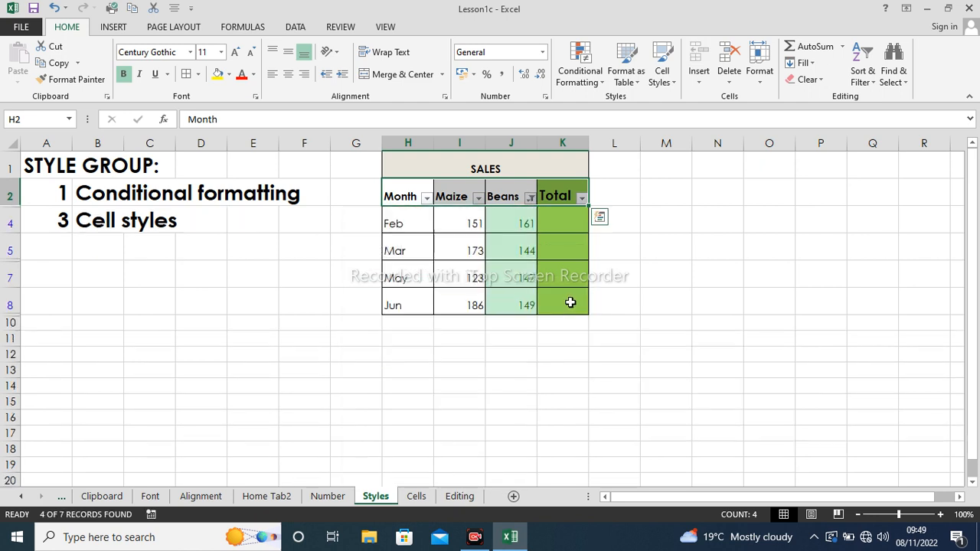
click(562, 382)
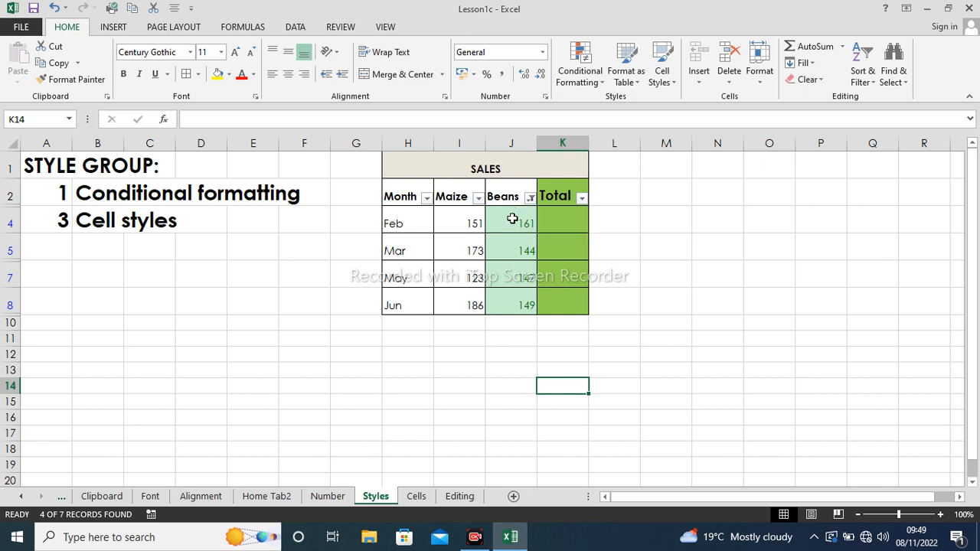
click(650, 237)
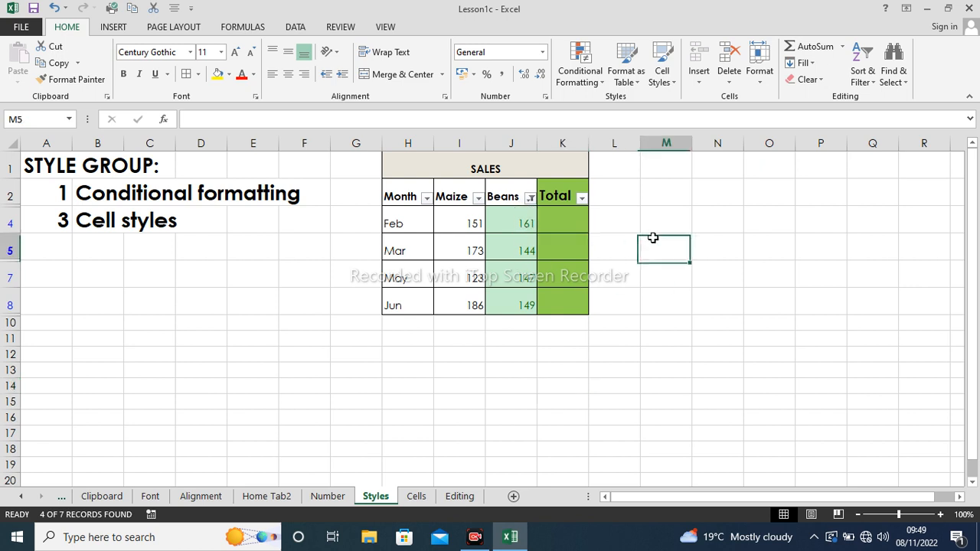
click(605, 85)
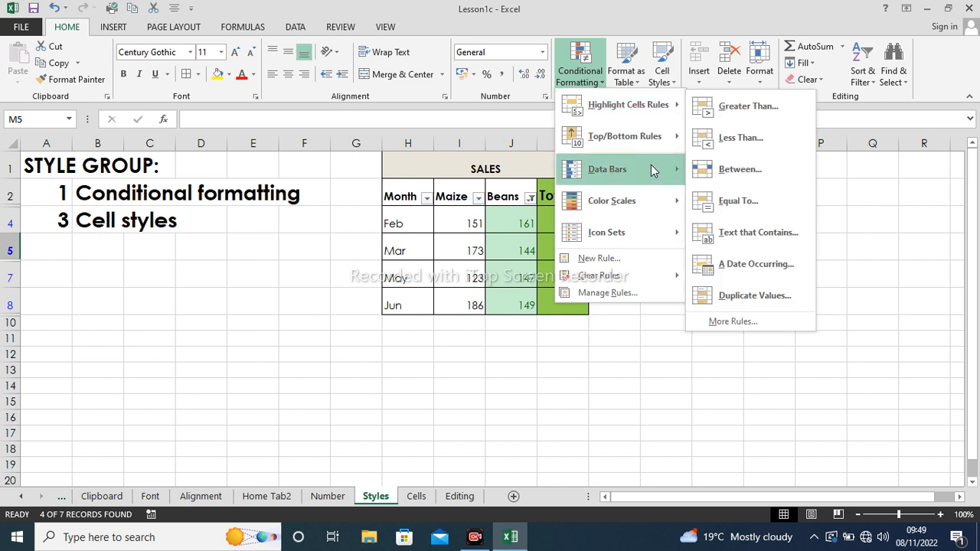
mouse_move(649, 110)
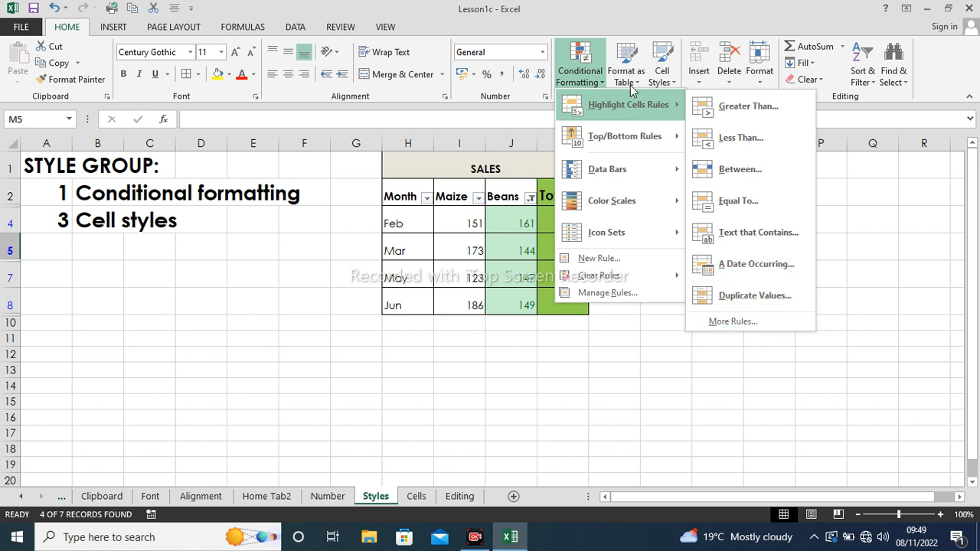
mouse_move(619, 137)
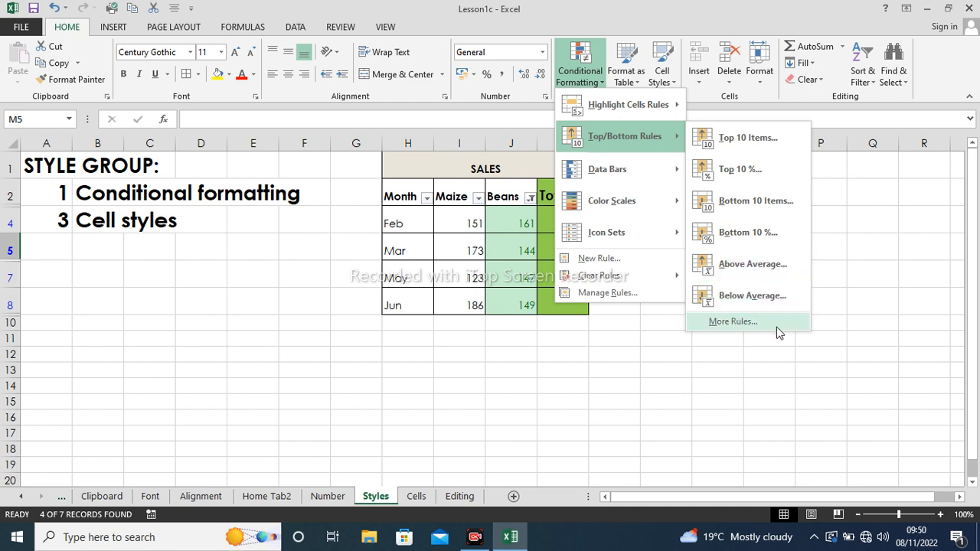
mouse_move(605, 174)
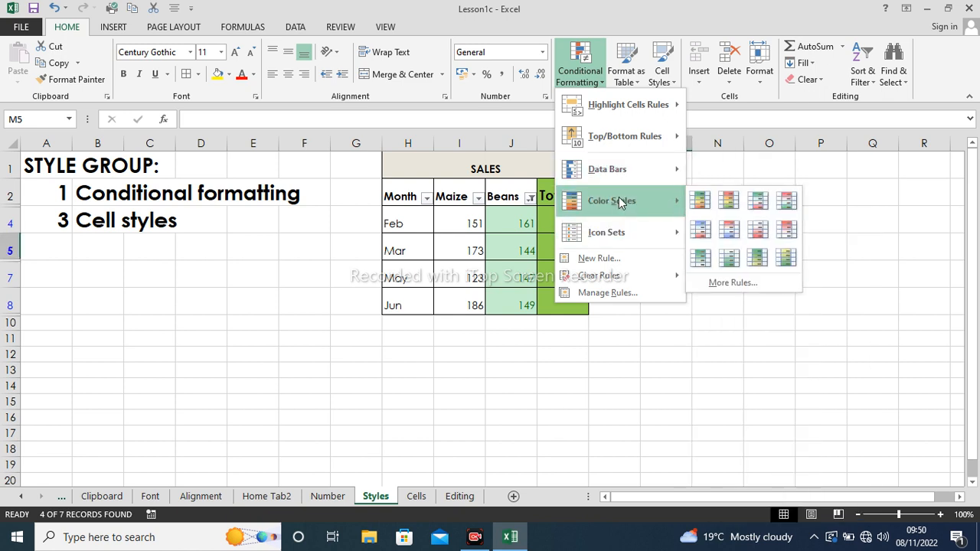
mouse_move(609, 239)
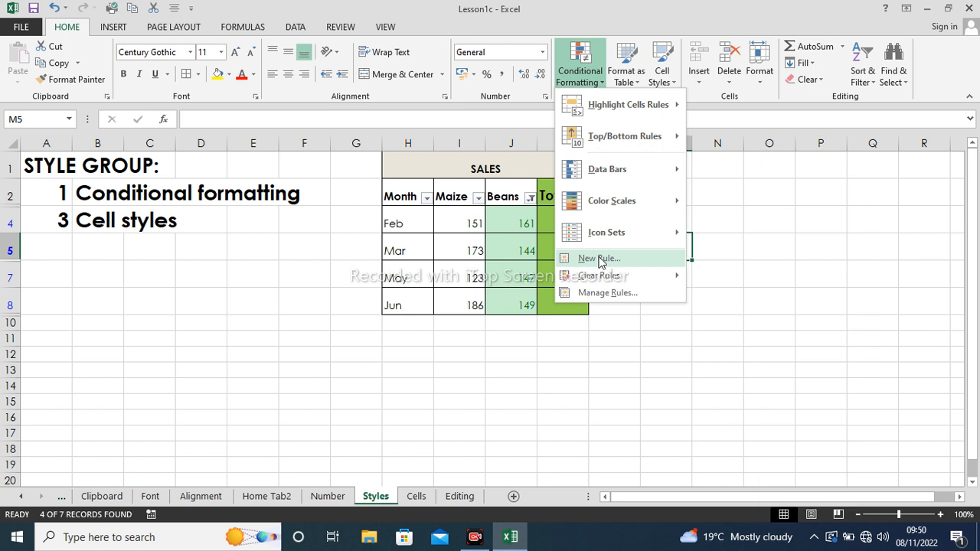
mouse_move(588, 277)
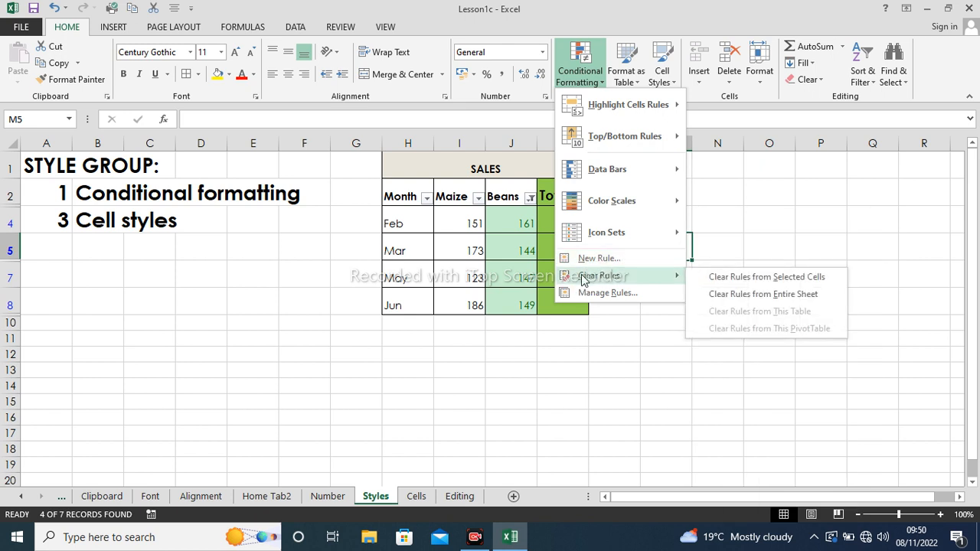
click(468, 402)
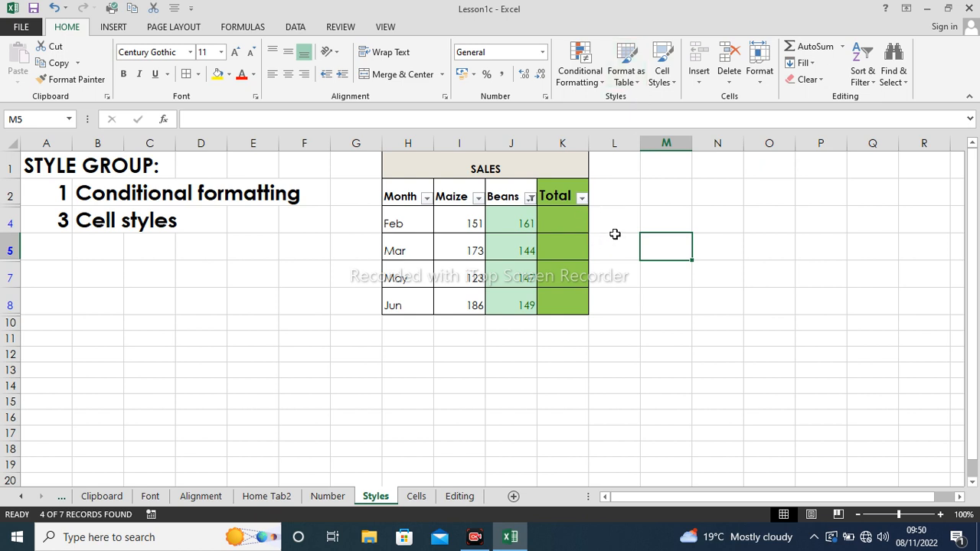
- Undo the colour filter and the filter arrows so Jan through Jun show again
click(614, 234)
click(617, 213)
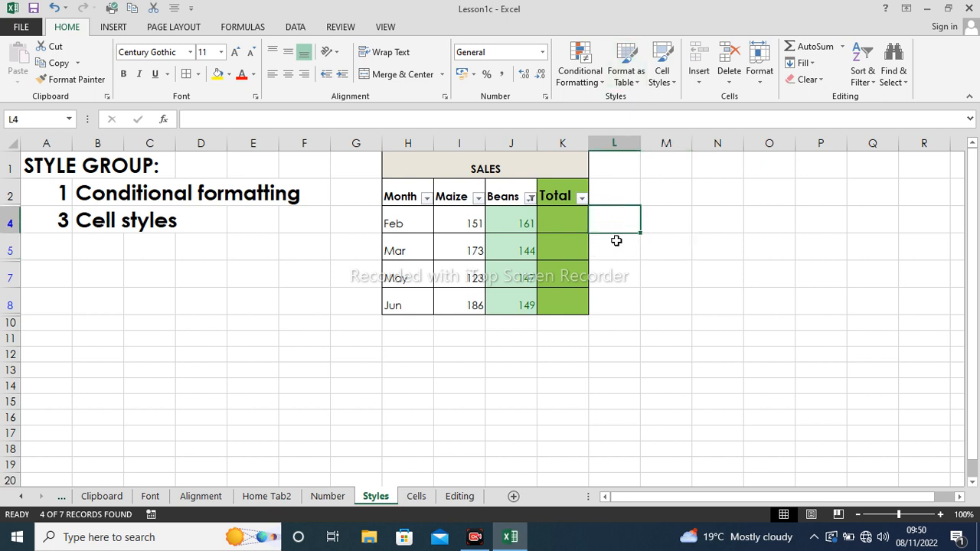
click(617, 242)
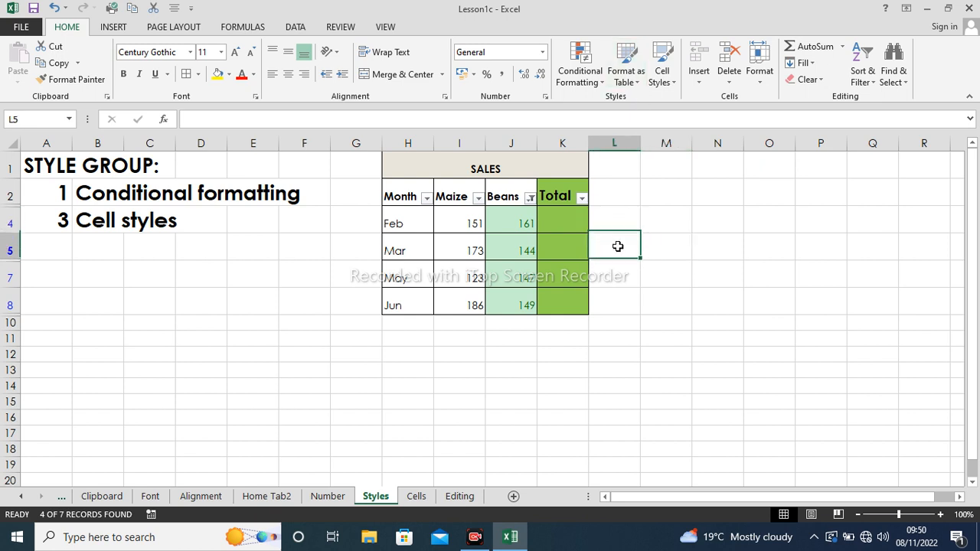
click(56, 8)
click(56, 9)
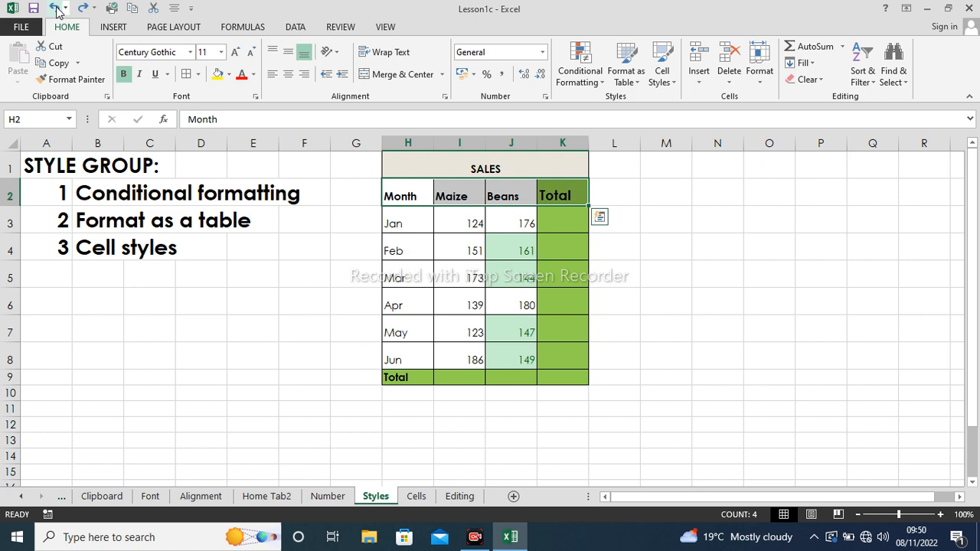
click(553, 240)
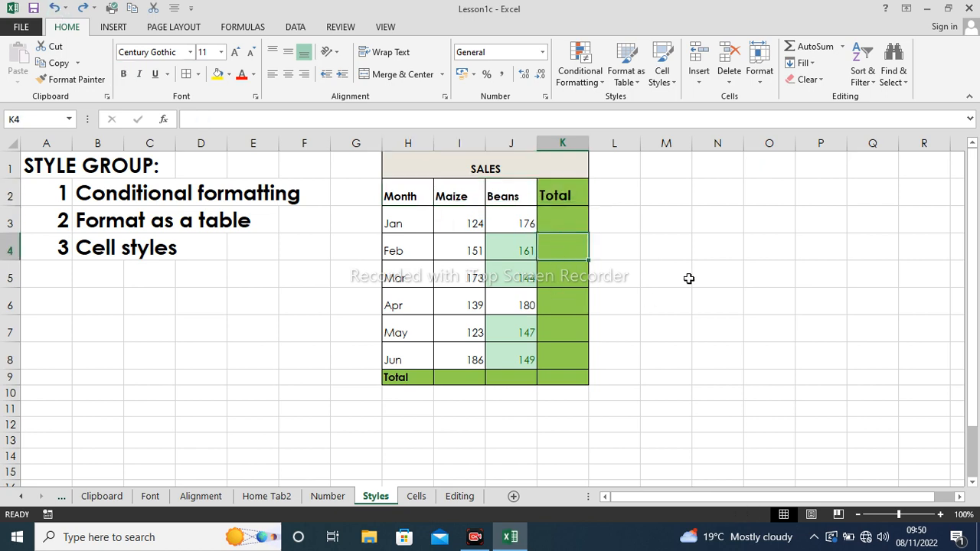
click(642, 256)
click(640, 82)
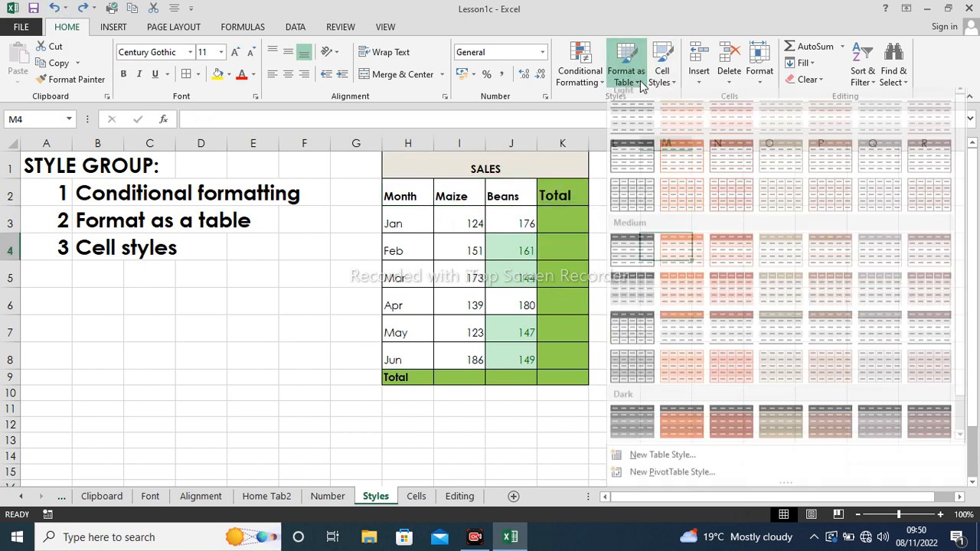
click(540, 334)
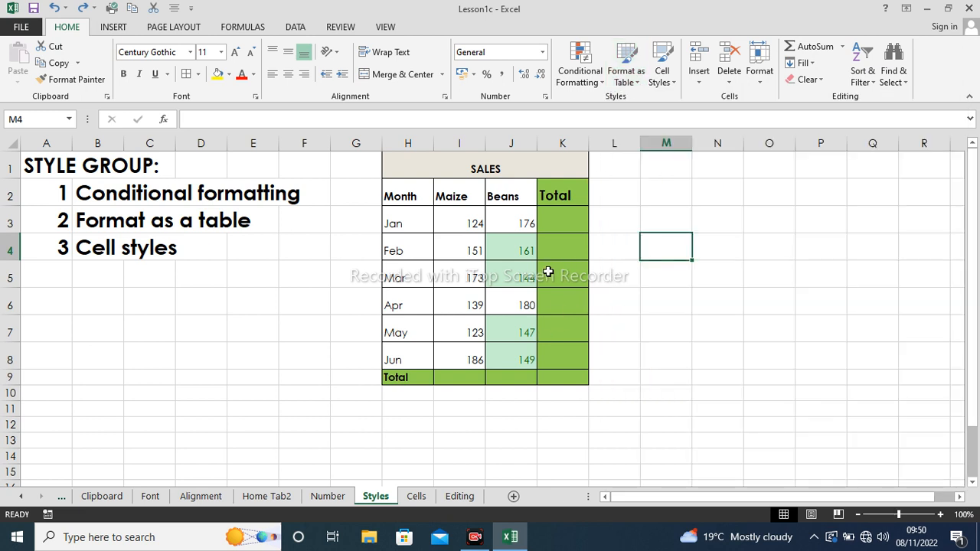
click(569, 268)
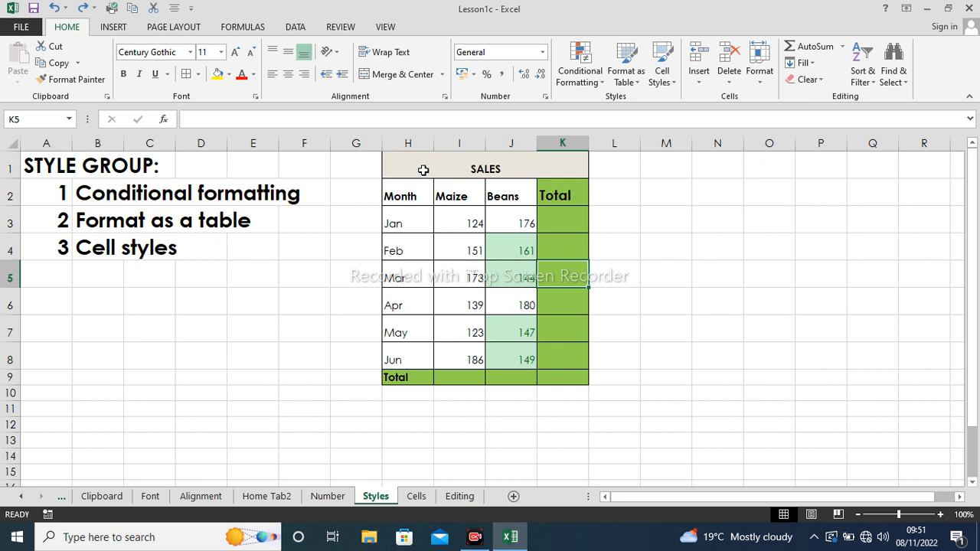
- Format the SALES range H1:K9 as a table with Table Style Medium 22
drag(422, 169, 488, 376)
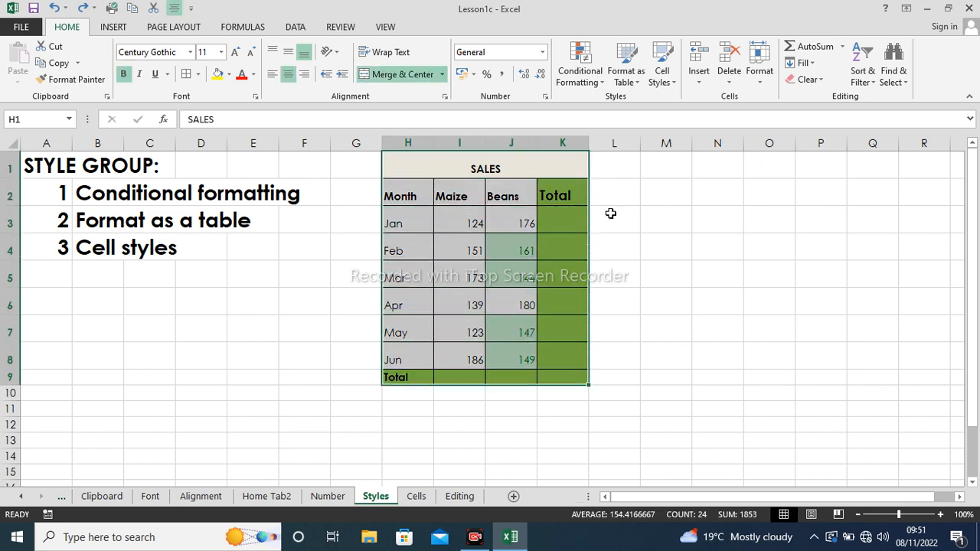
click(627, 77)
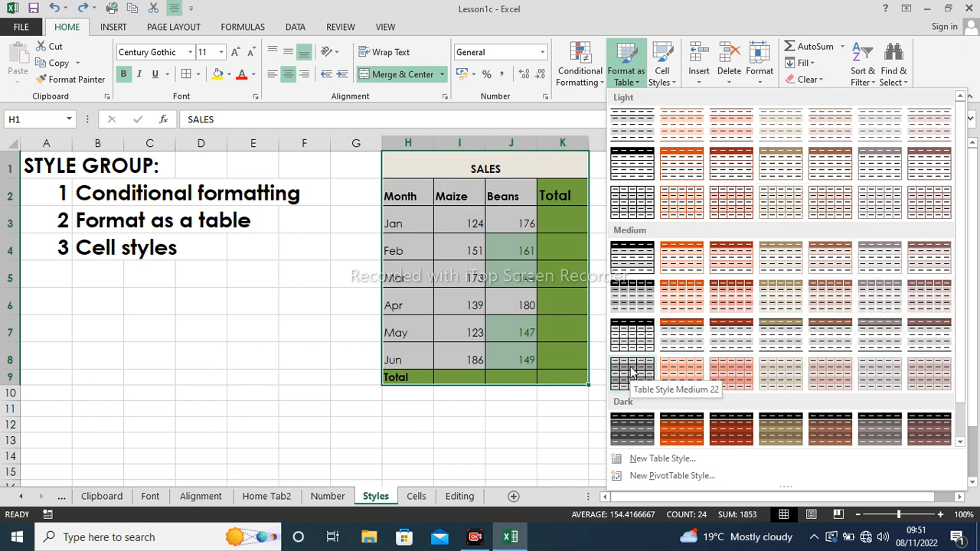
click(647, 342)
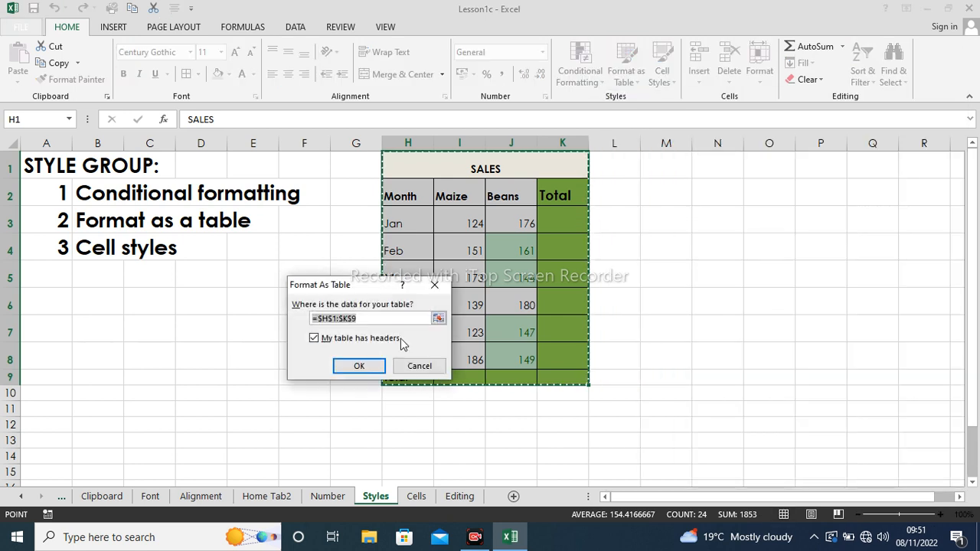
click(373, 366)
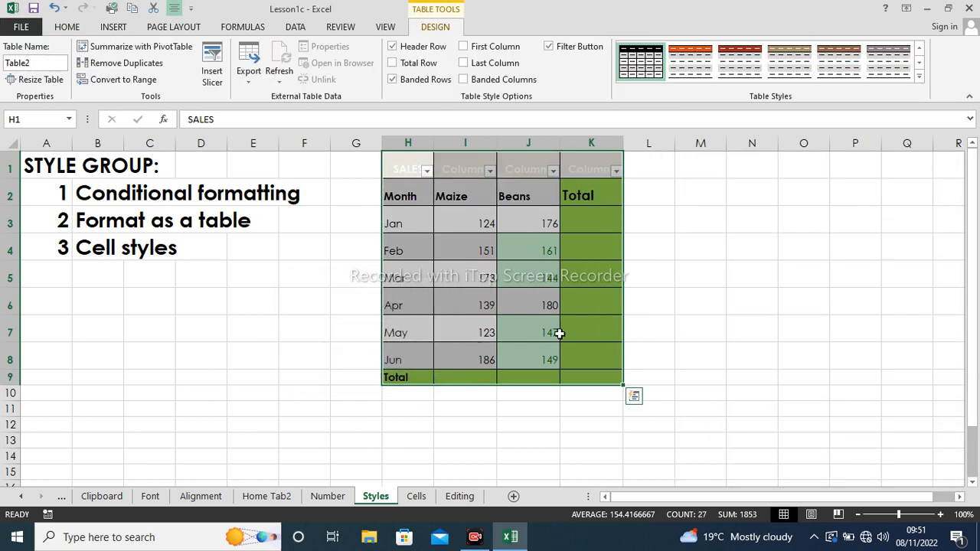
click(669, 264)
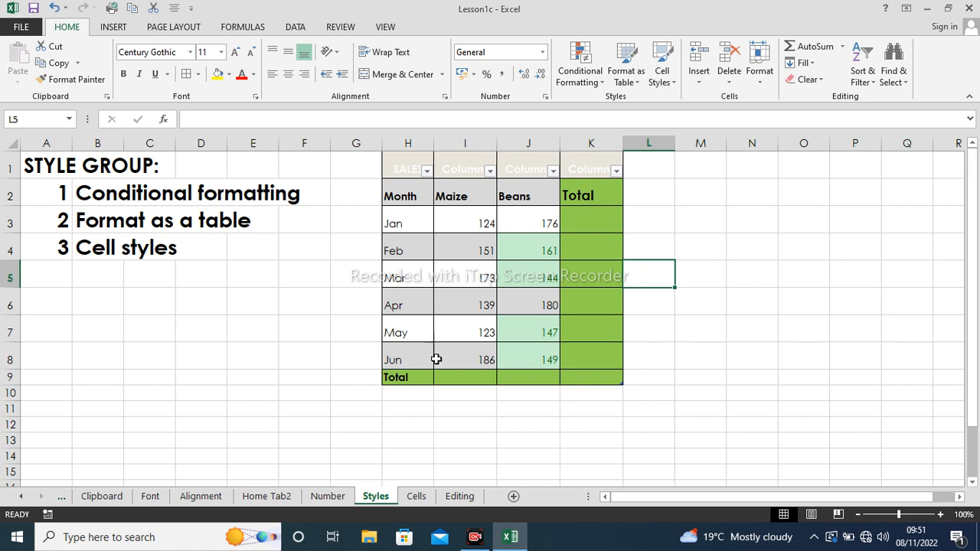
- Delete row 9 with the old totals and the Total column K
click(9, 377)
right_click(9, 376)
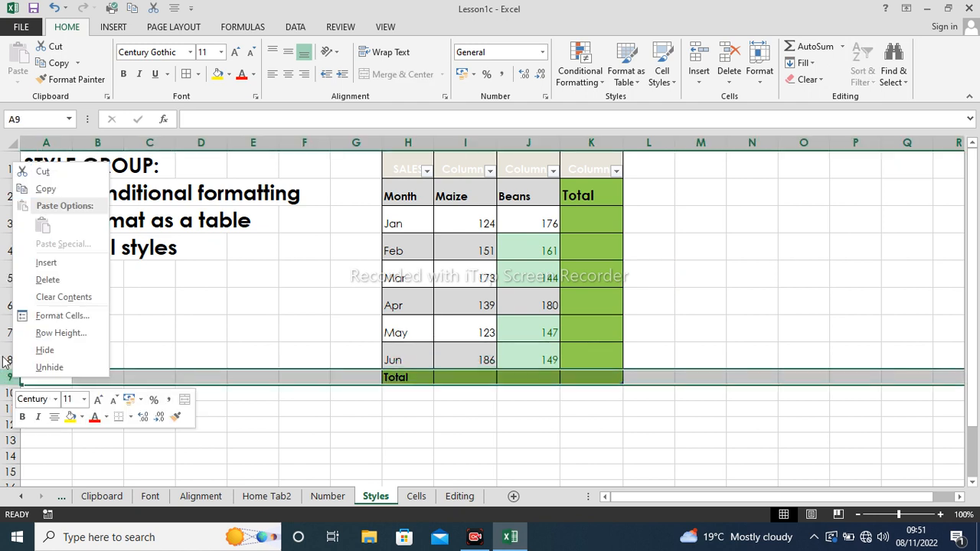
click(42, 278)
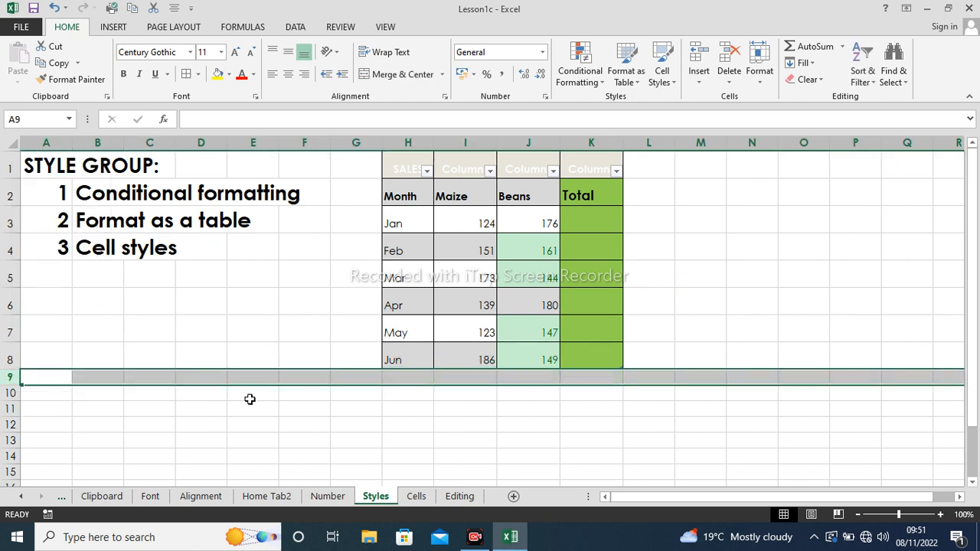
click(324, 405)
click(594, 138)
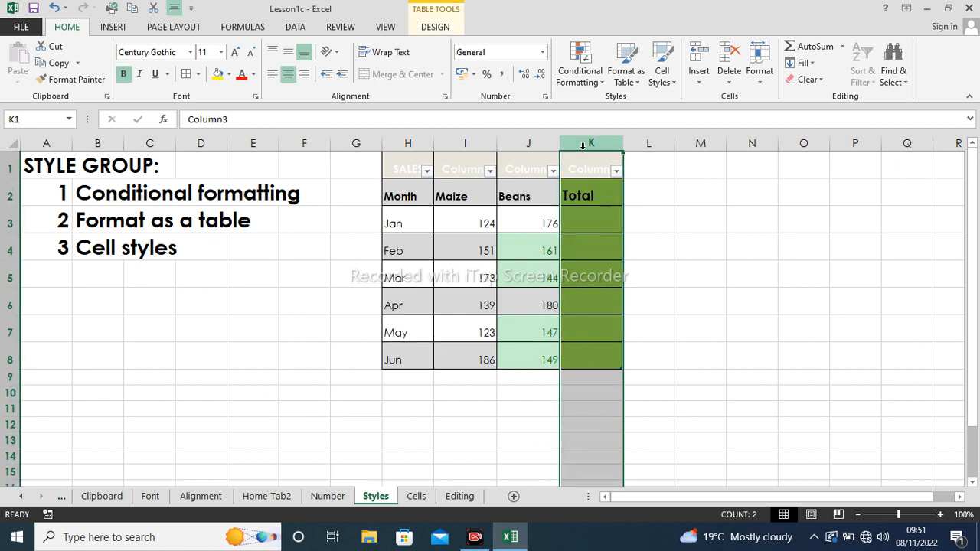
right_click(590, 147)
click(620, 272)
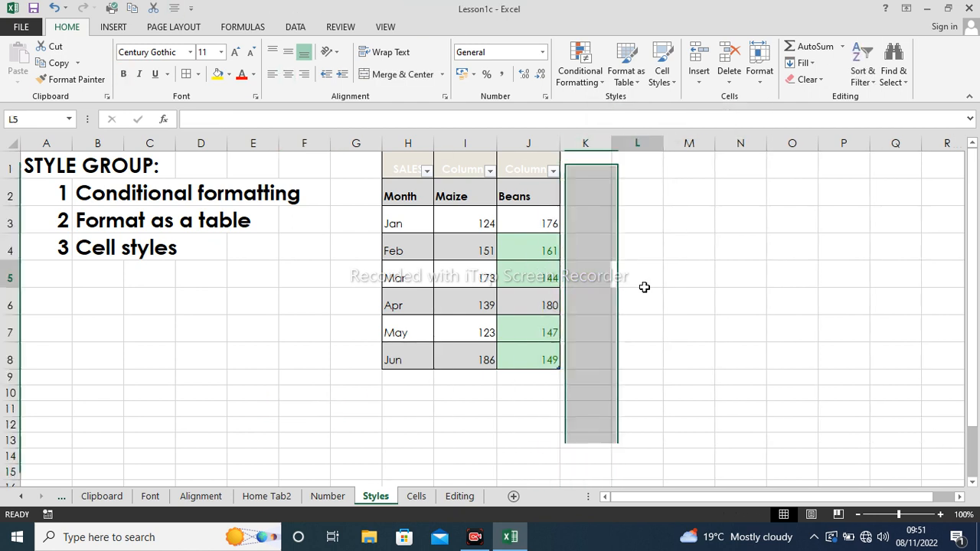
- Turn on the table's built-in Total Row from the Design tab
click(455, 294)
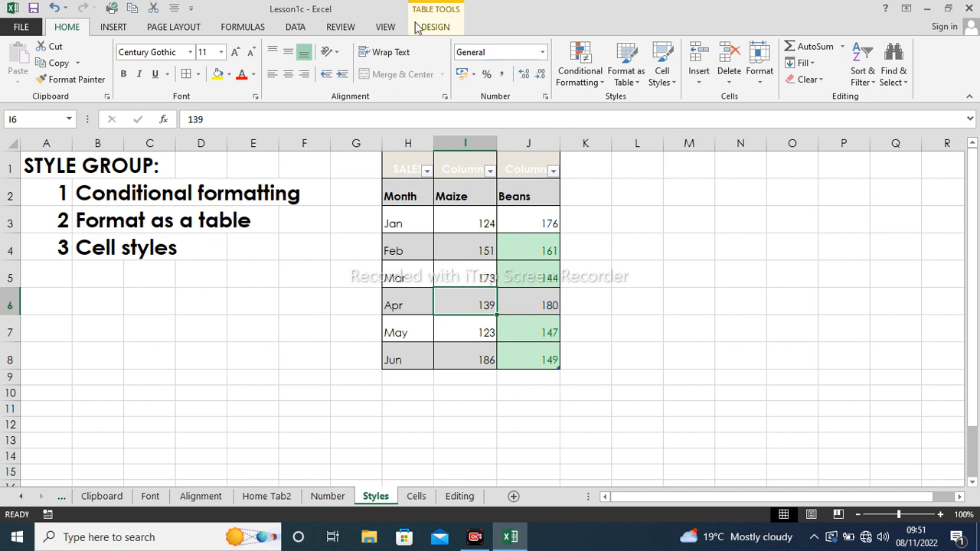
click(434, 27)
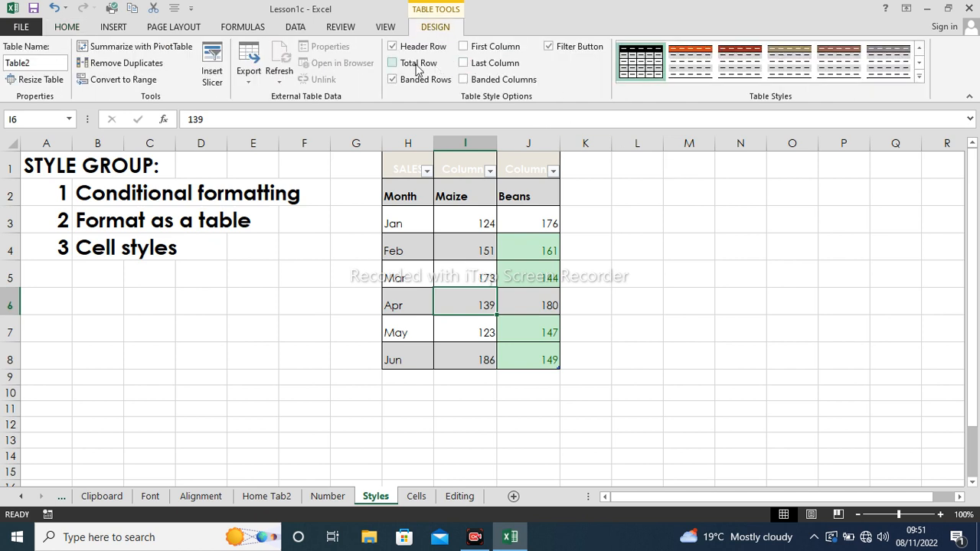
click(392, 63)
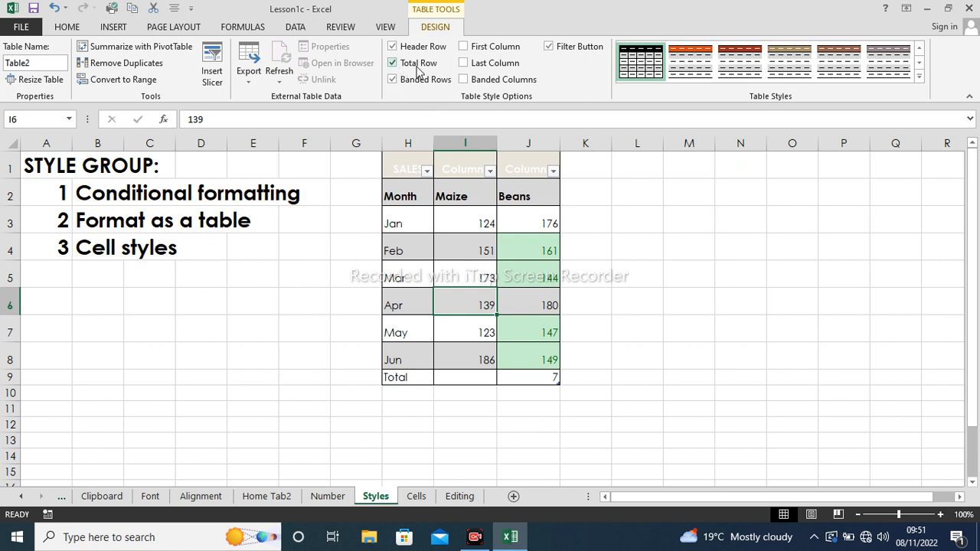
click(619, 372)
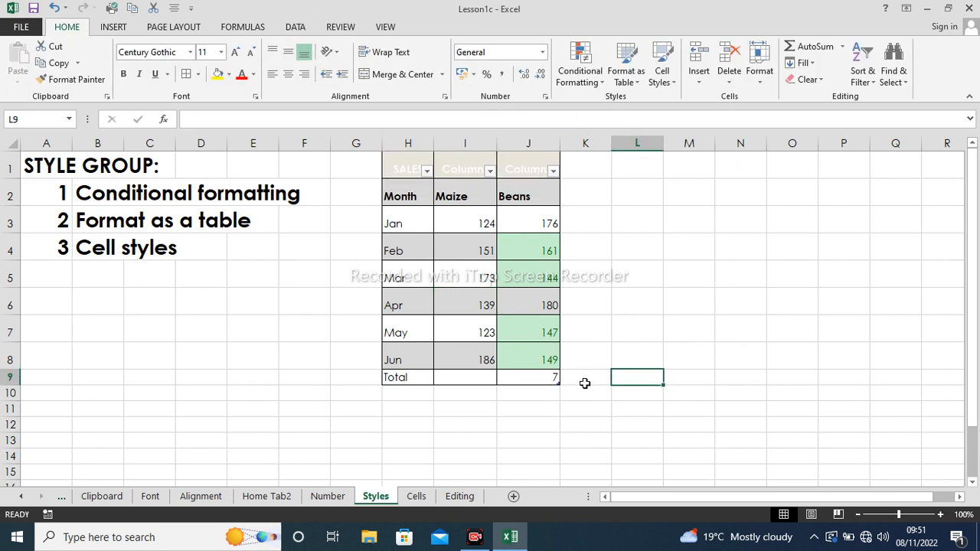
click(551, 378)
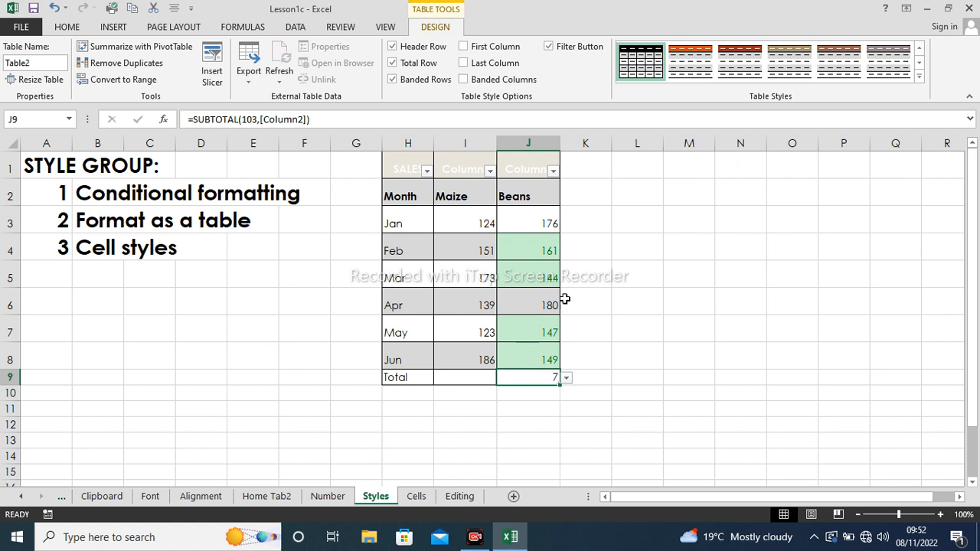
- Sum each month's Maize and Beans in K3 and fill it down through June
click(592, 220)
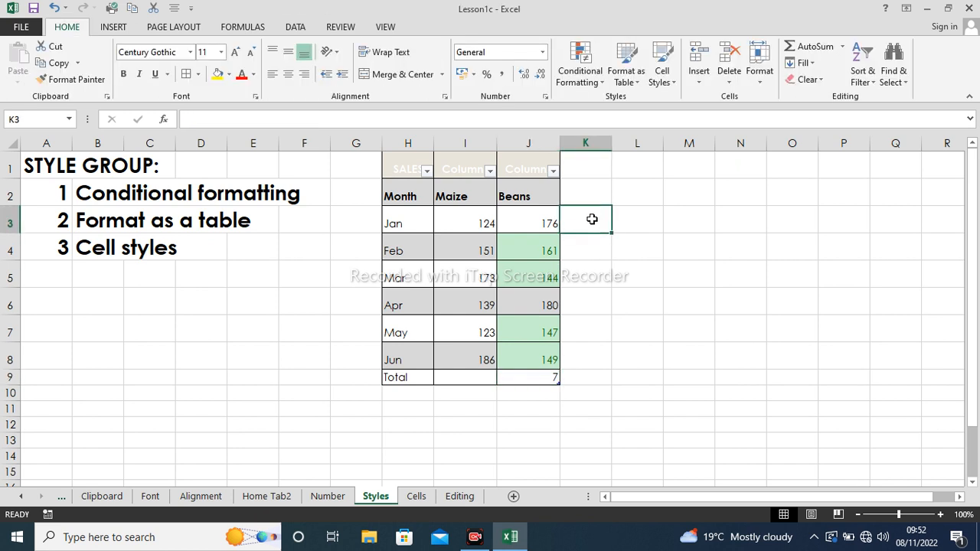
click(843, 47)
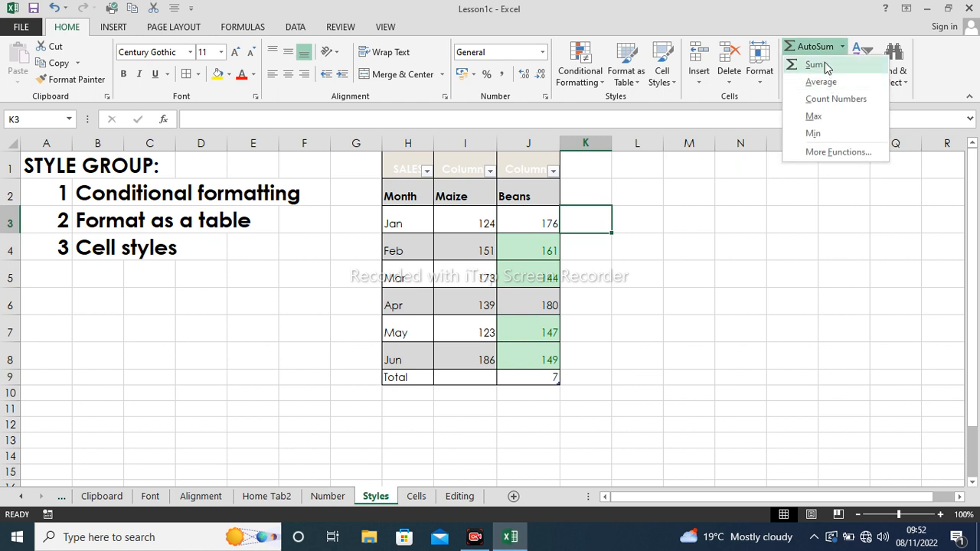
click(810, 66)
key(Return)
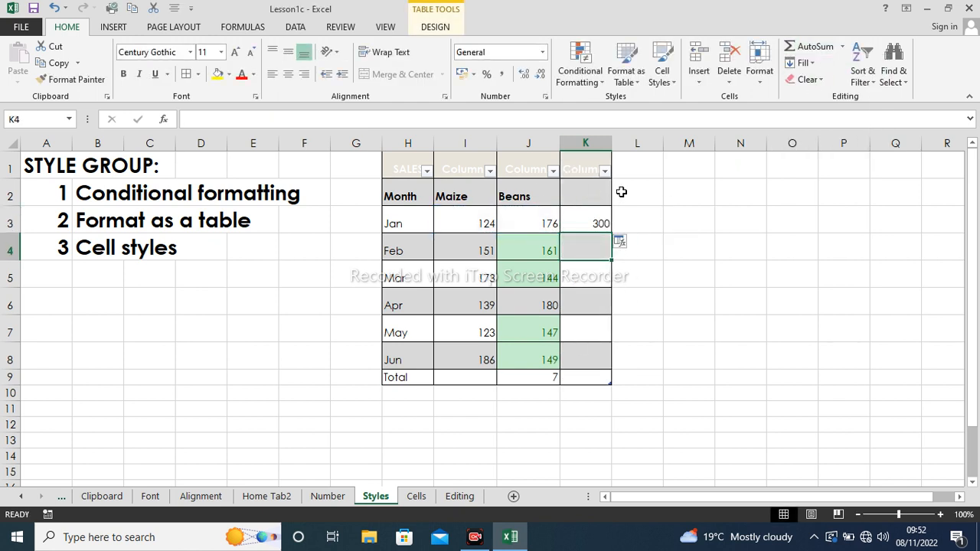
click(597, 220)
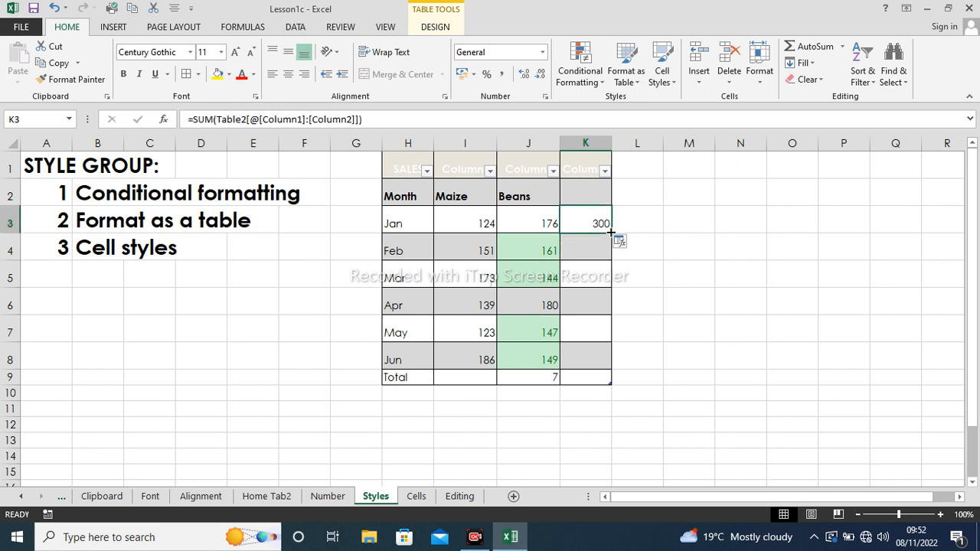
drag(611, 232, 606, 360)
click(671, 346)
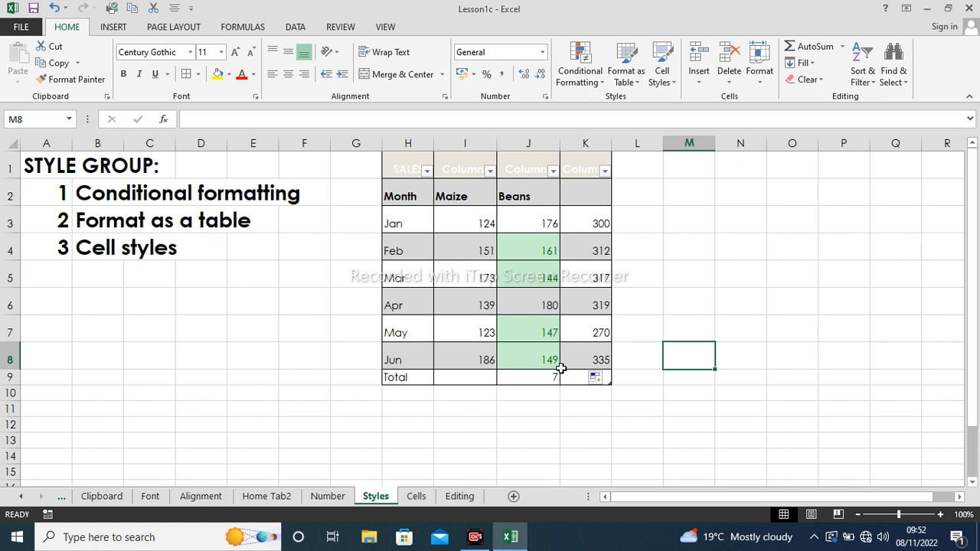
- Total the Maize column in I9 and extend the sum across to K9
click(487, 376)
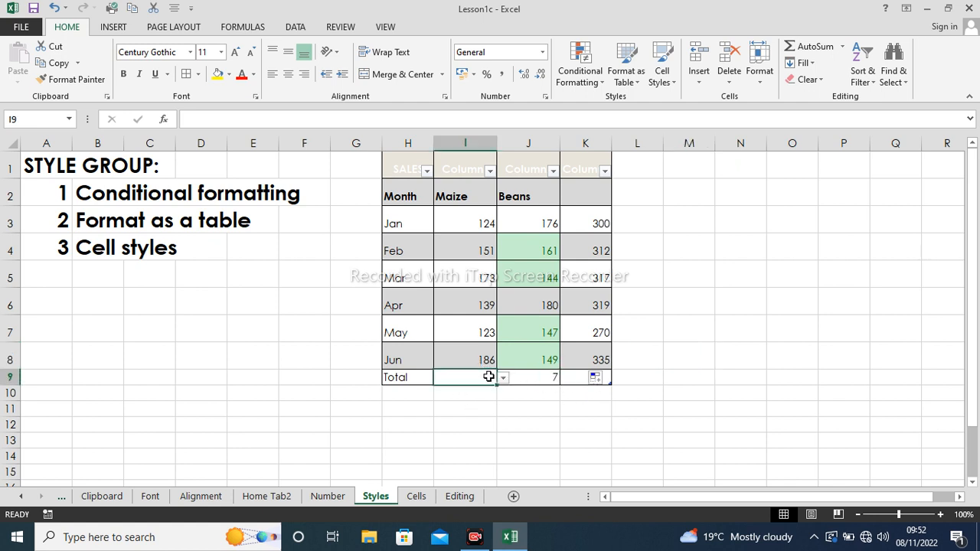
click(816, 47)
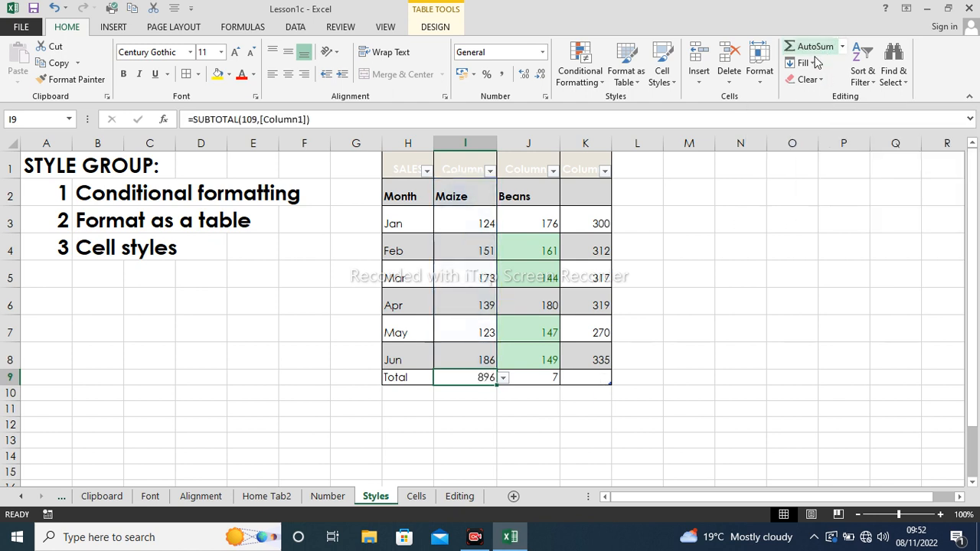
click(582, 408)
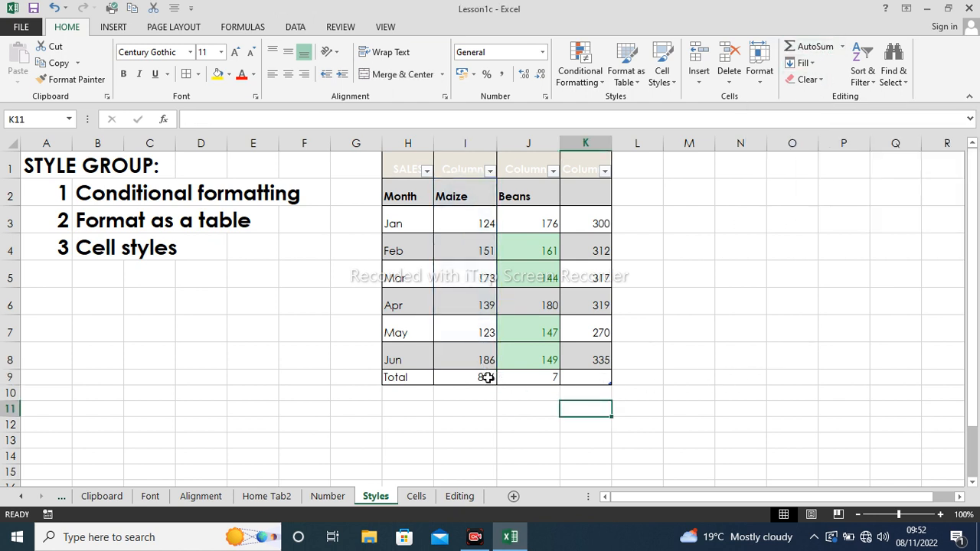
click(488, 376)
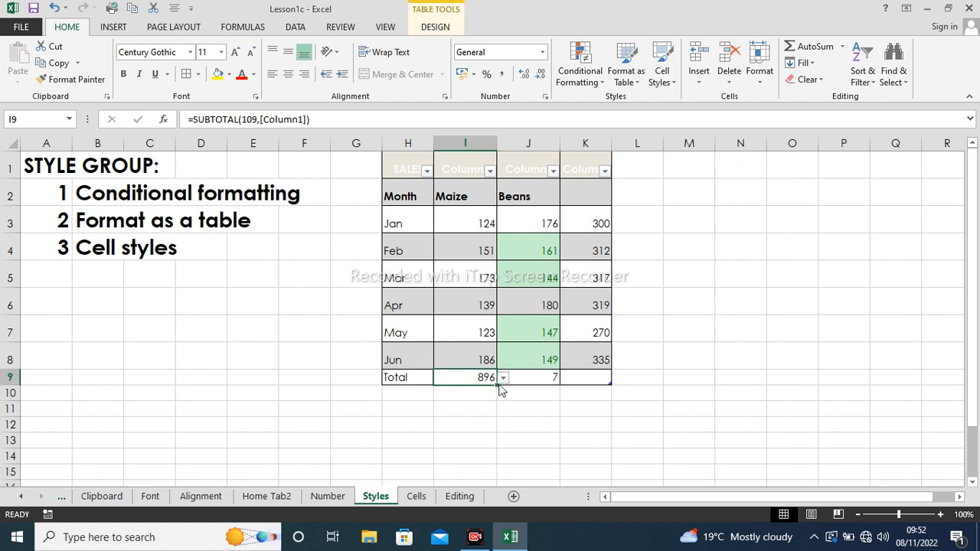
click(502, 379)
click(546, 414)
click(502, 379)
click(585, 400)
drag(496, 385, 587, 393)
click(569, 406)
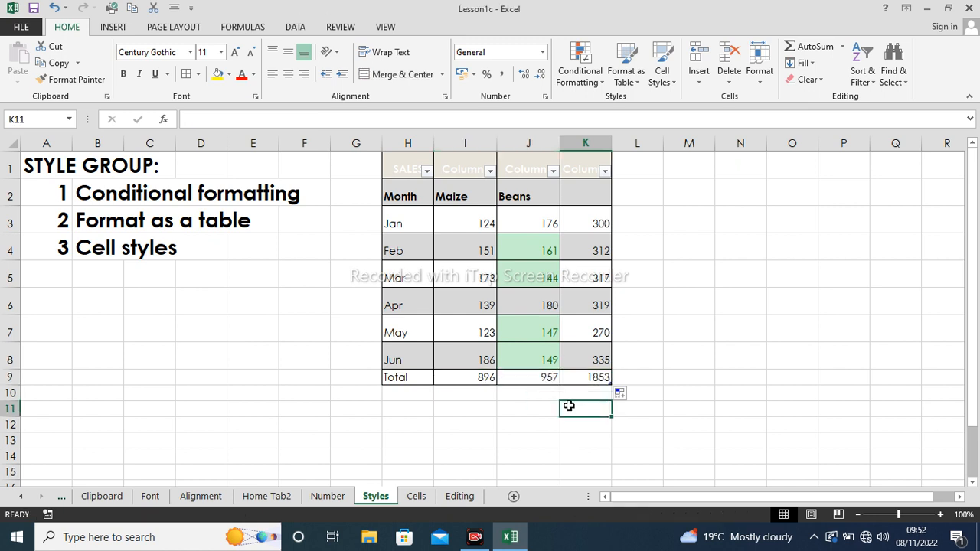
click(679, 352)
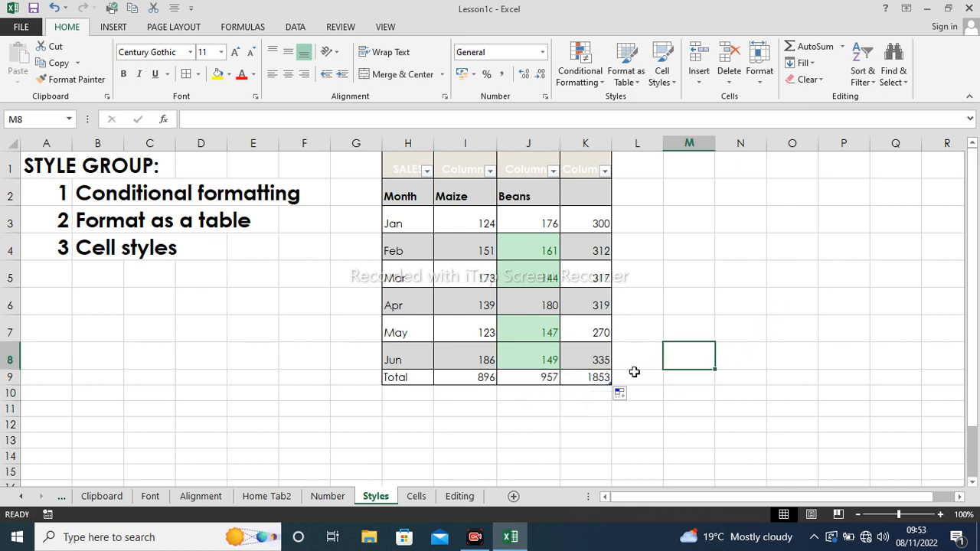
- Cycle the K9 total through Average, Count, Max and StdDev, ending on Var
click(606, 378)
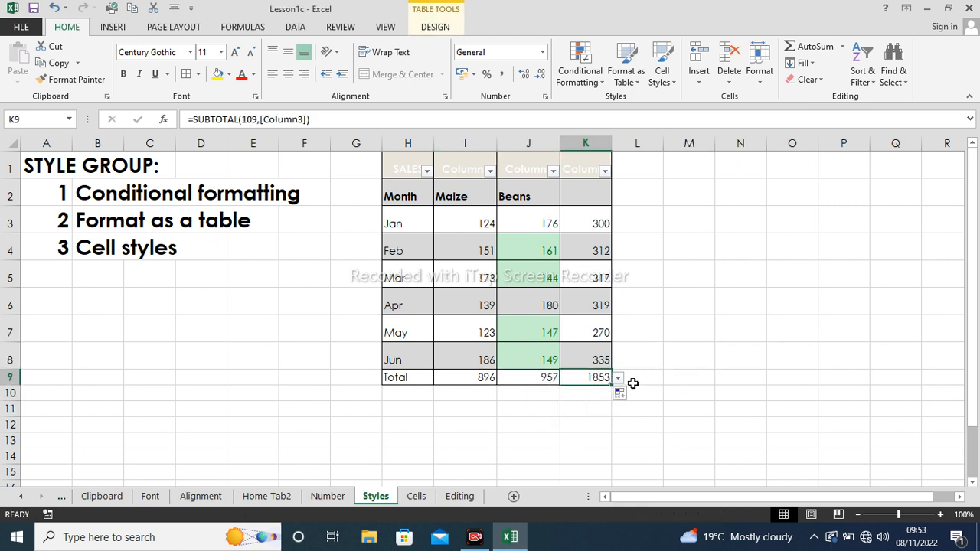
click(617, 379)
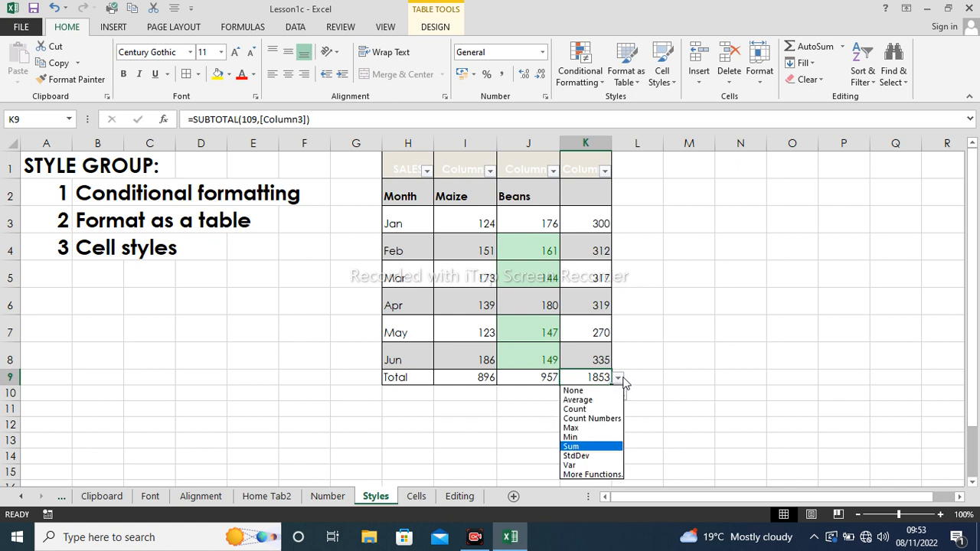
click(597, 401)
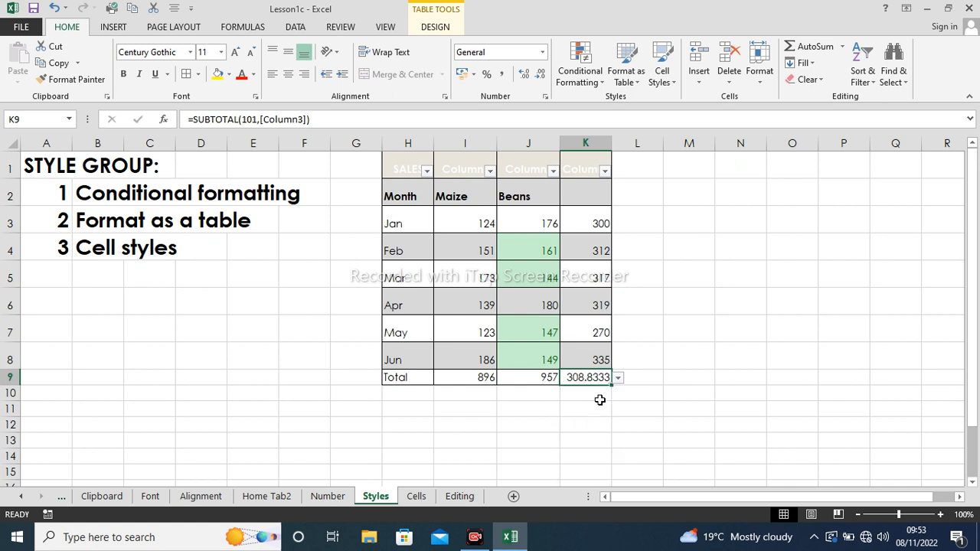
click(617, 378)
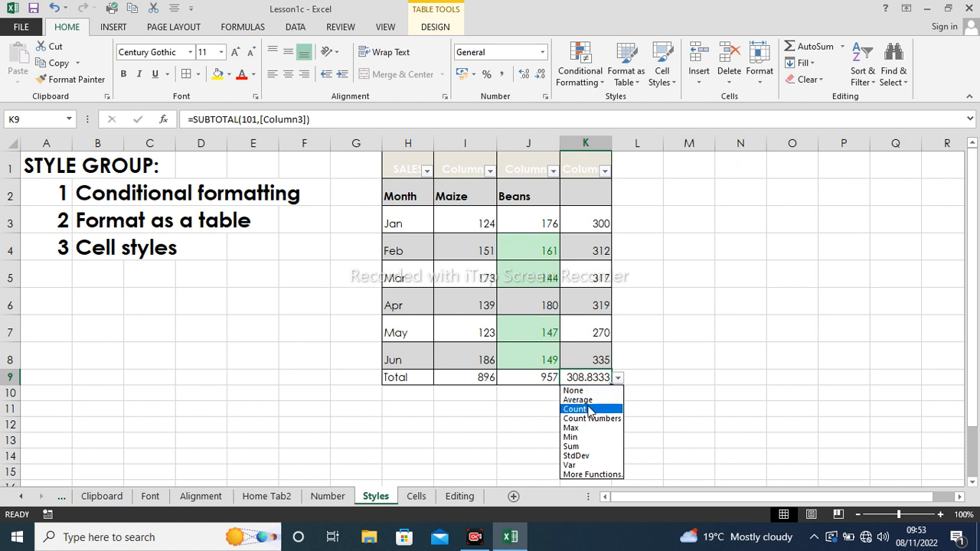
click(591, 407)
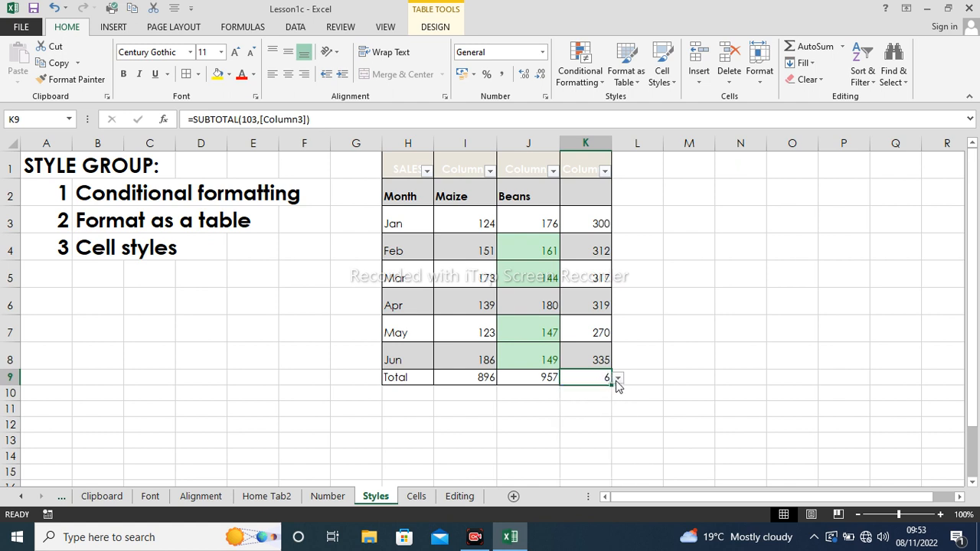
click(618, 379)
click(585, 428)
click(618, 380)
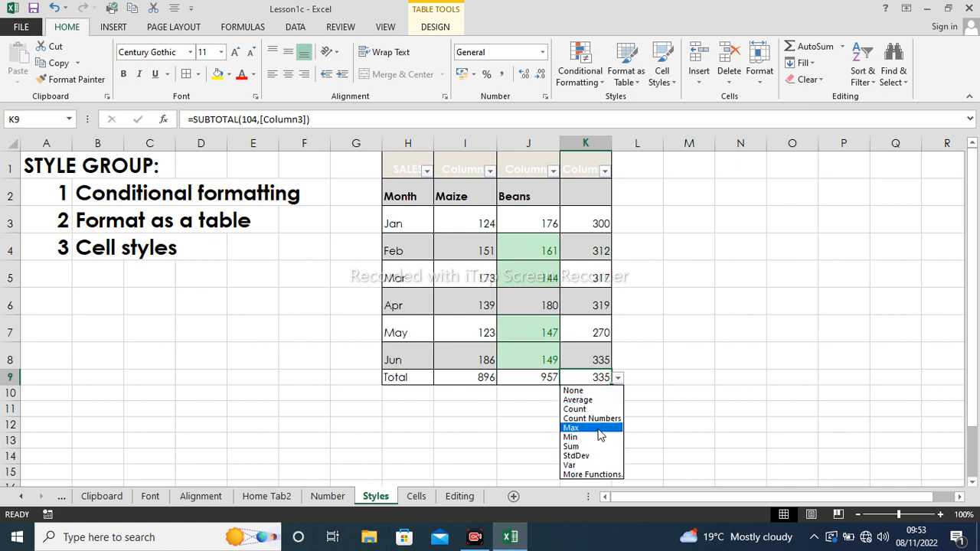
click(587, 456)
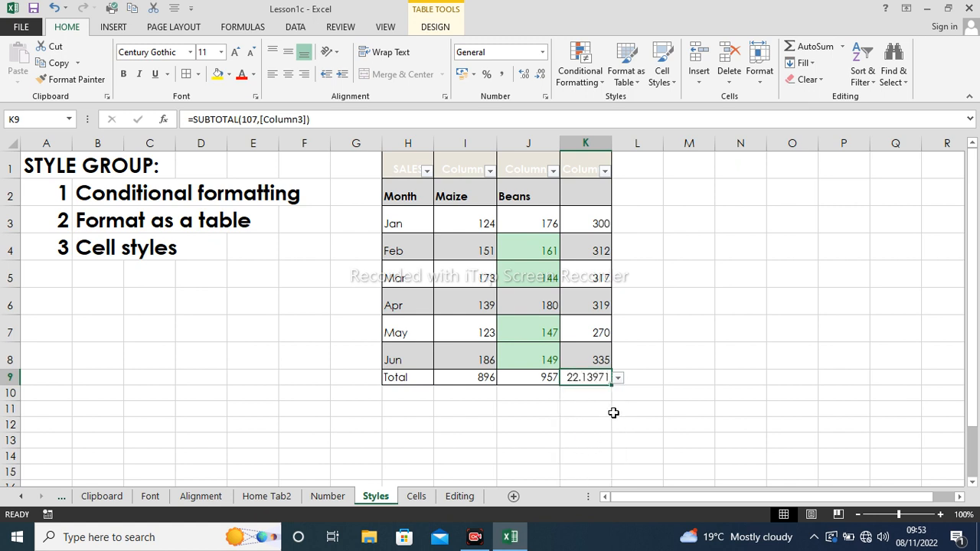
click(618, 378)
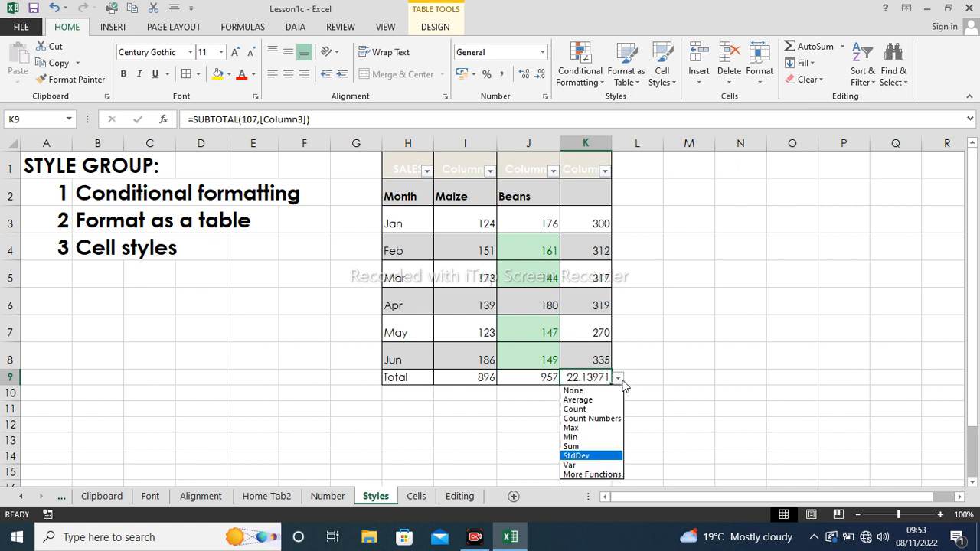
click(591, 464)
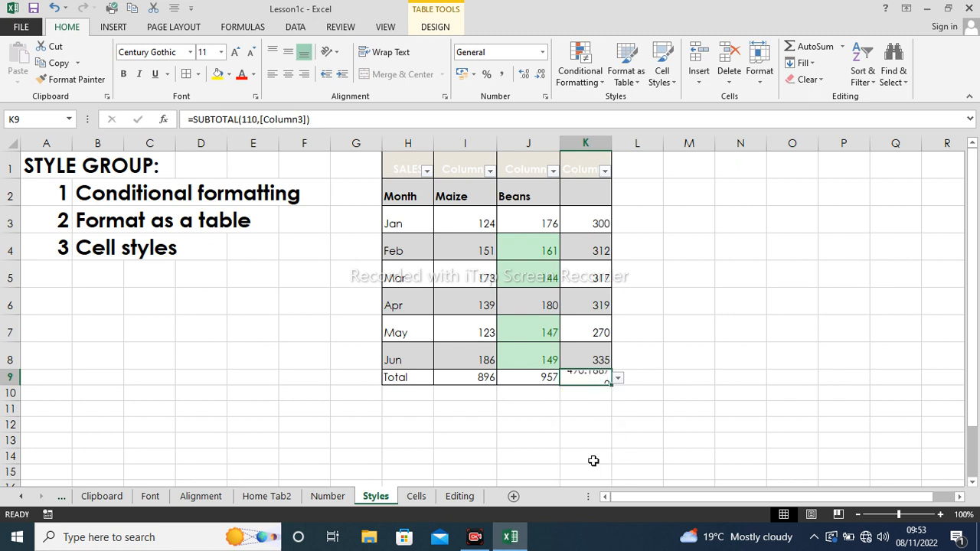
click(682, 366)
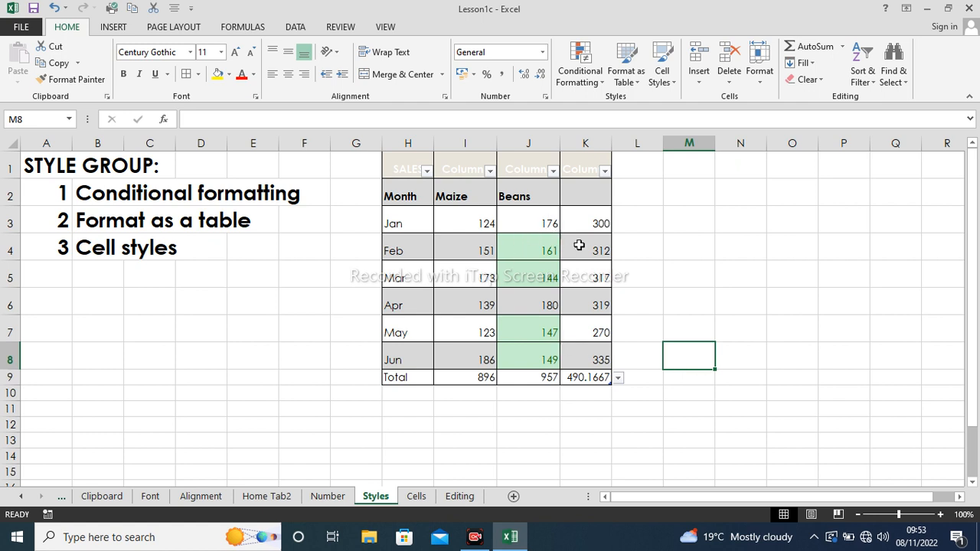
click(476, 217)
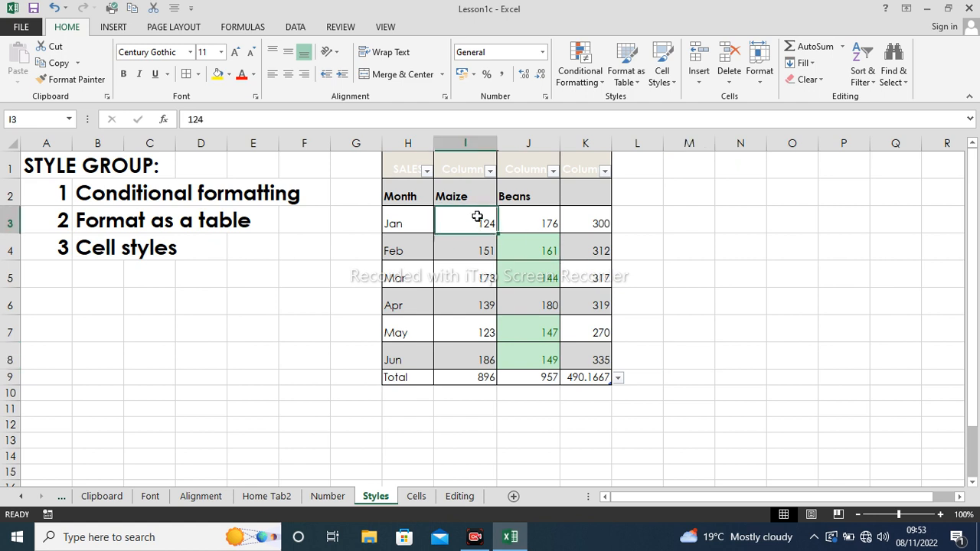
mouse_move(476, 217)
mouse_down()
mouse_move(562, 223)
mouse_move(565, 376)
mouse_up()
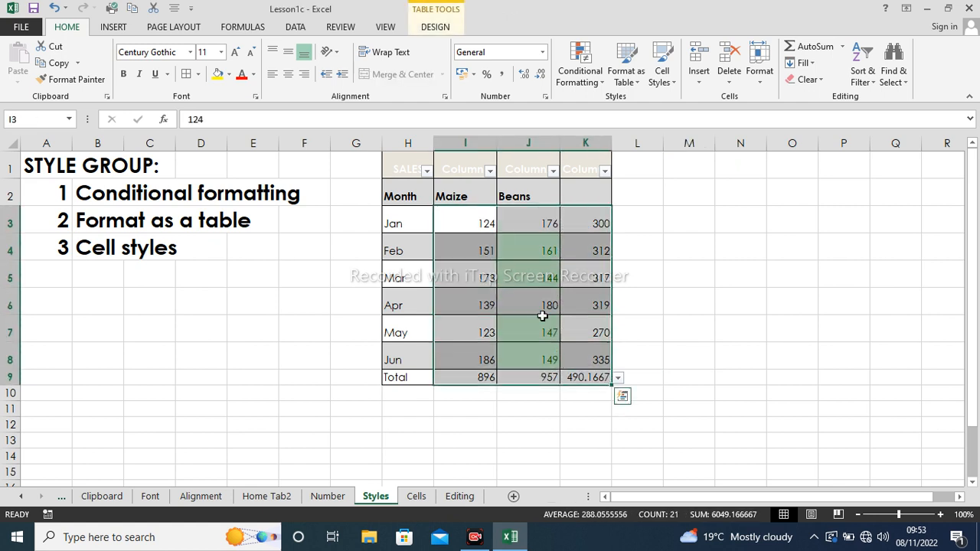
click(648, 256)
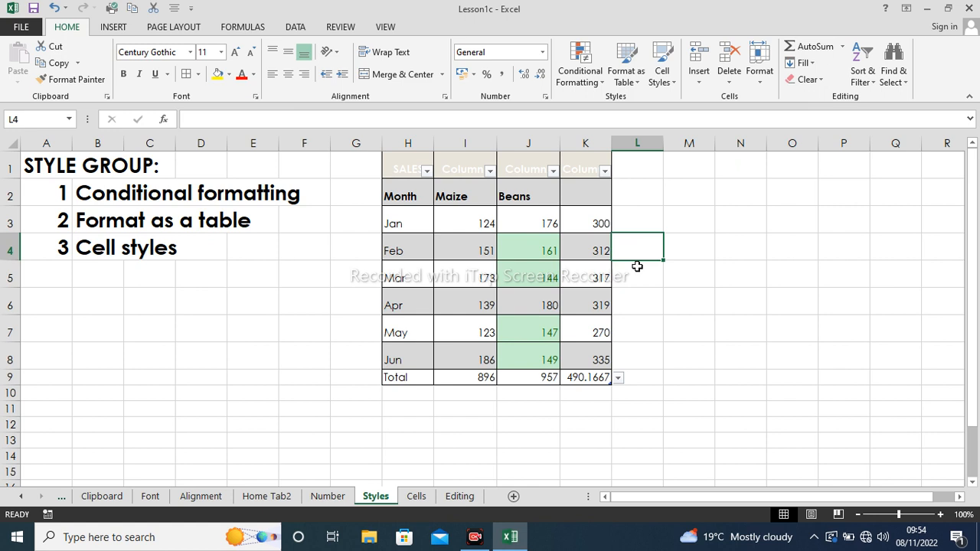
click(645, 294)
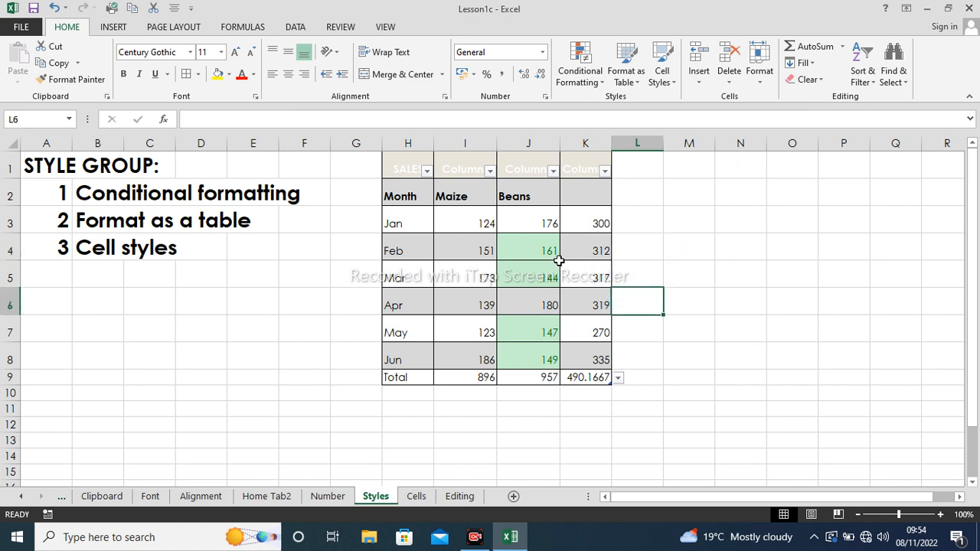
- Apply the Bad cell style to the January Maize and Beans figures I3:J3
click(486, 220)
drag(486, 220, 528, 247)
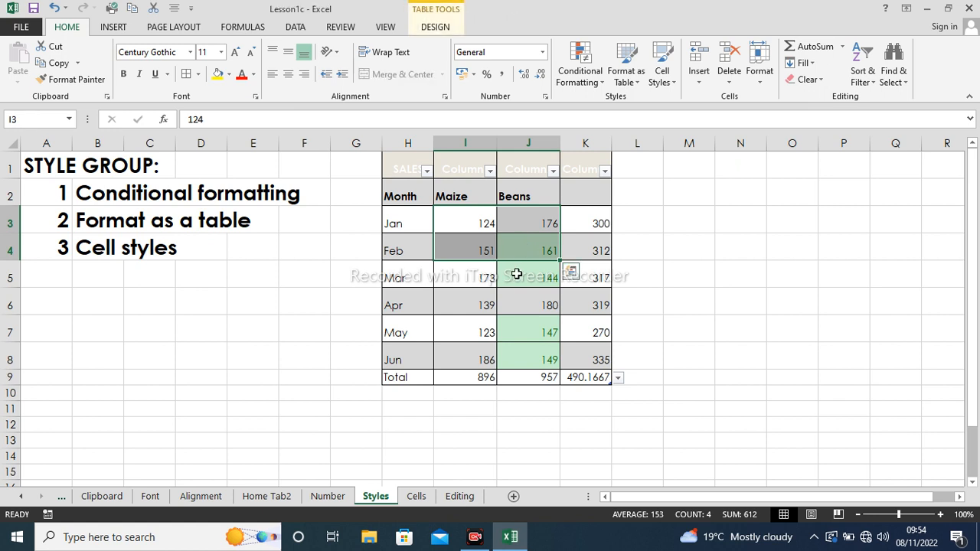
click(516, 274)
click(474, 224)
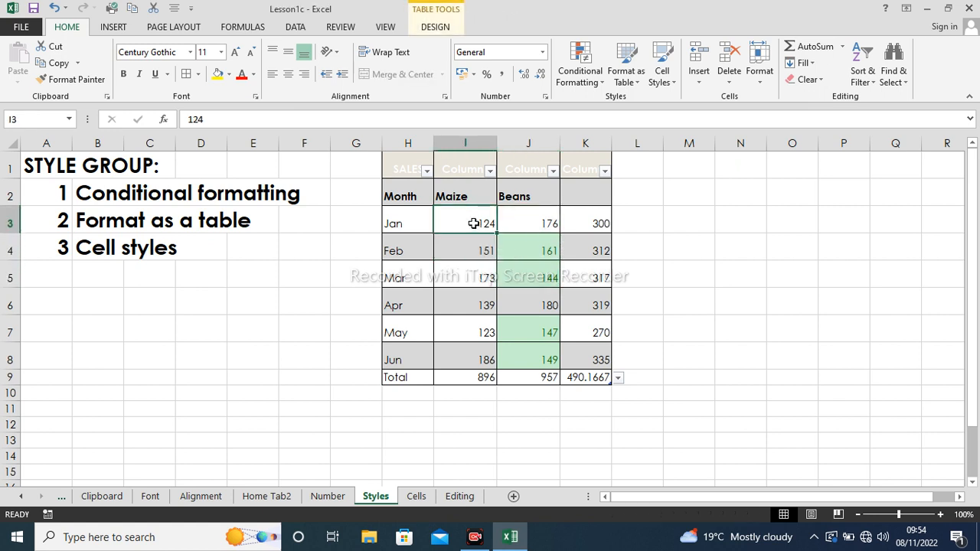
drag(475, 224, 519, 231)
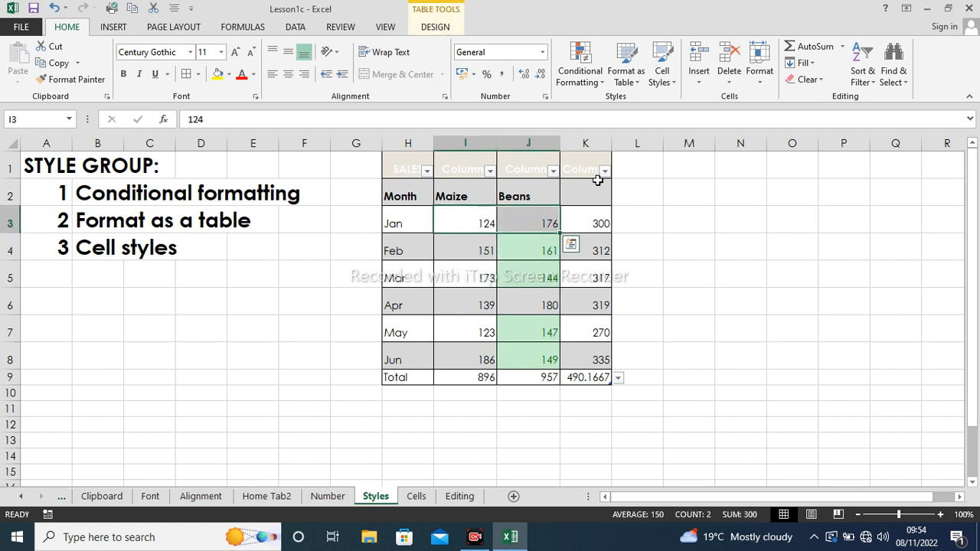
click(674, 84)
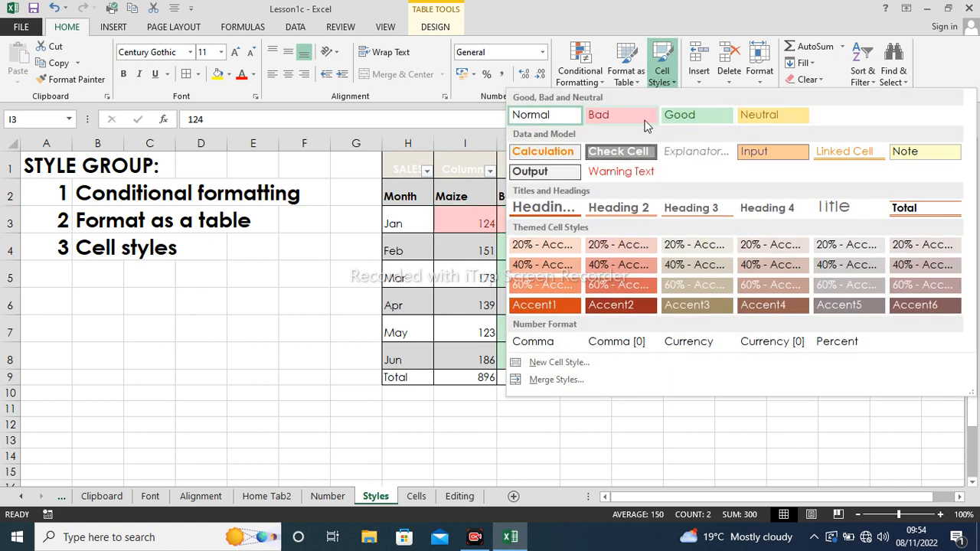
click(638, 114)
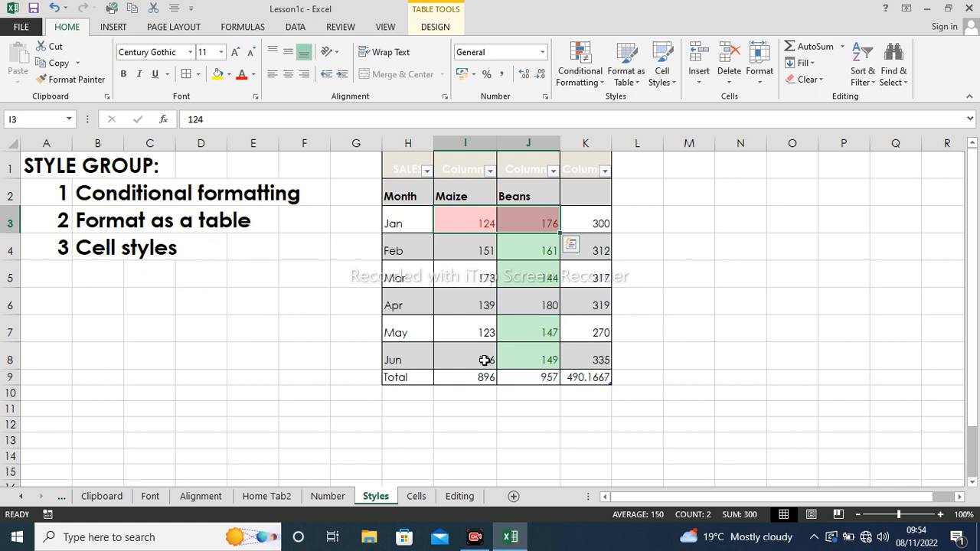
- Apply the Good cell style to the June figures I8:J8
drag(485, 360, 535, 354)
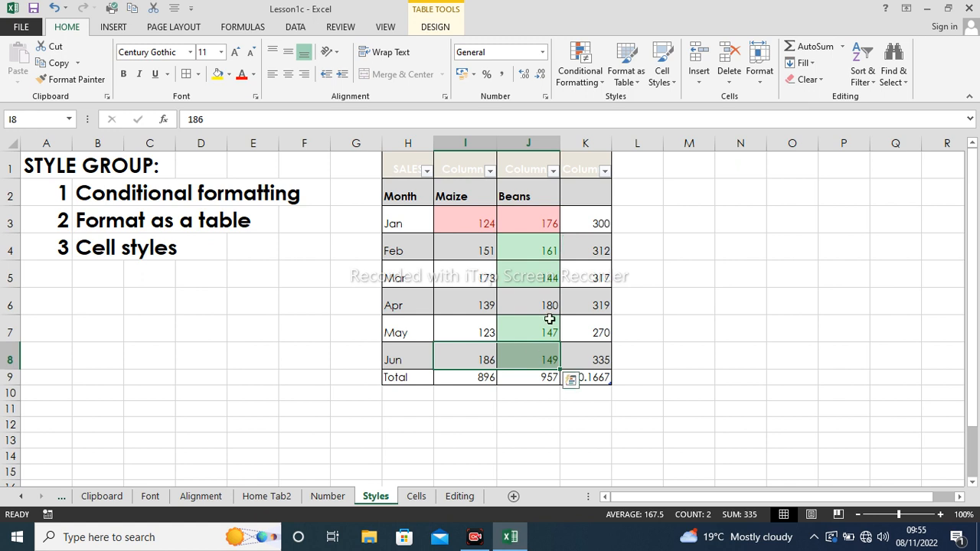
click(661, 73)
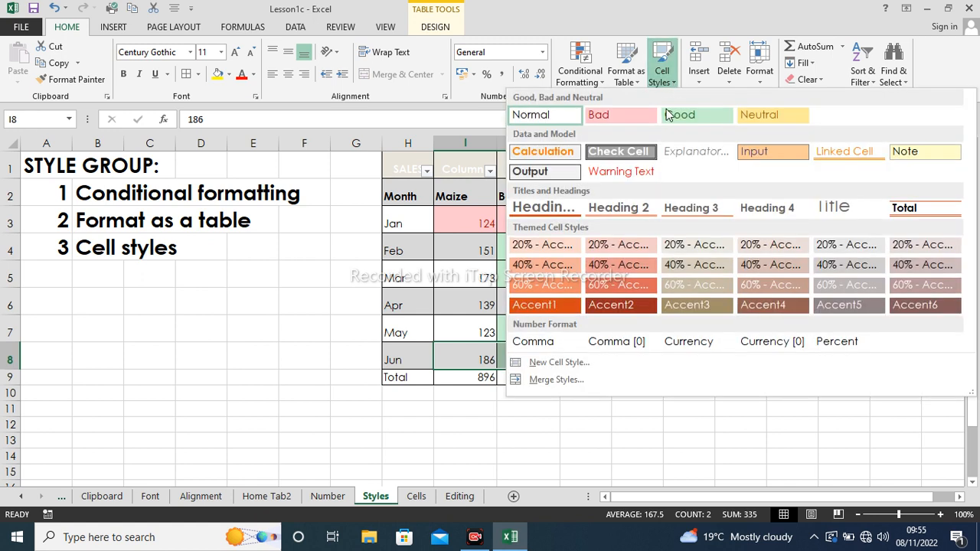
click(672, 116)
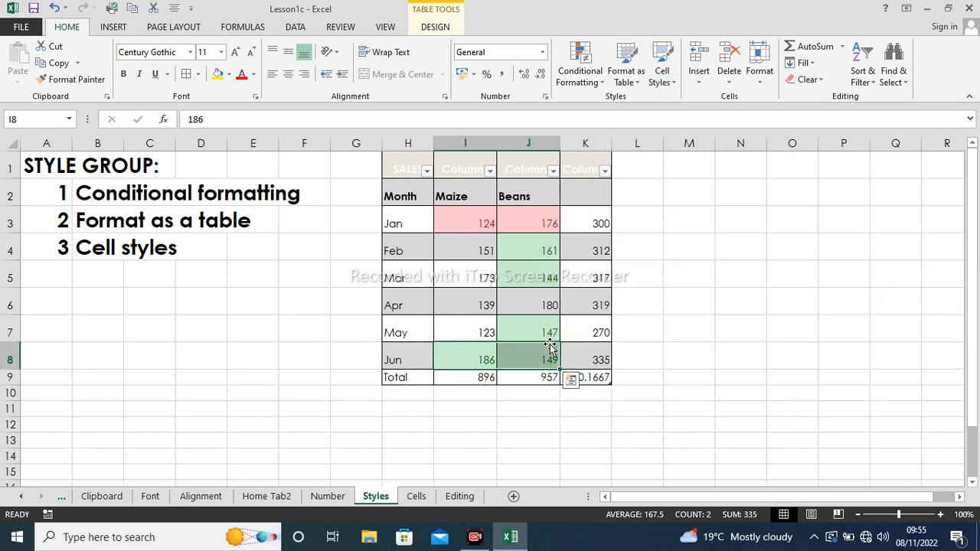
click(476, 327)
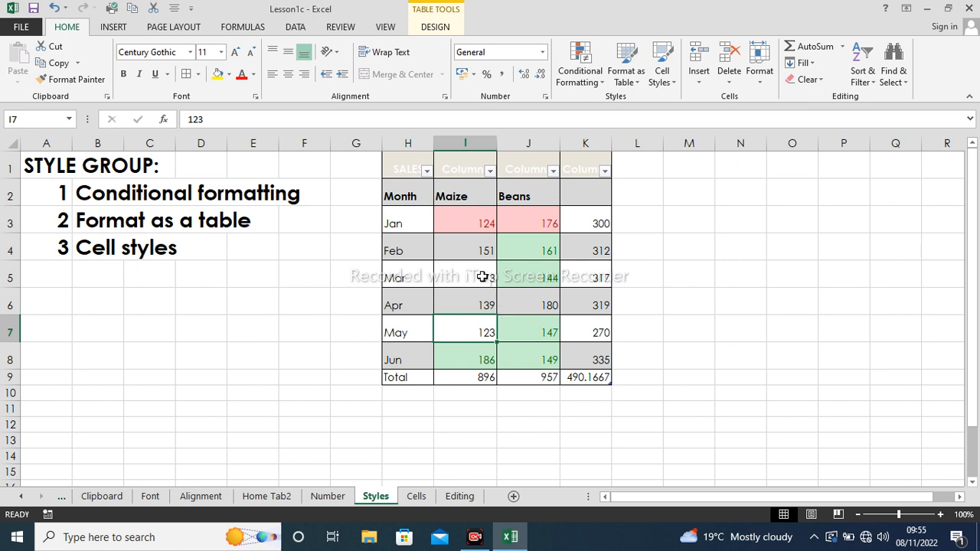
- Apply the yellow Neutral cell style to the March Maize and Beans figures in I5:J5
drag(482, 277, 545, 282)
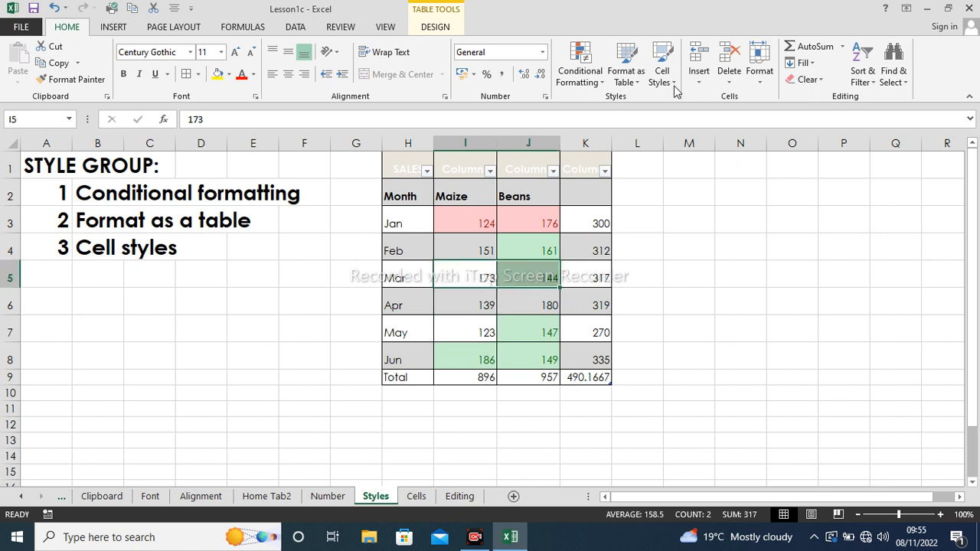
click(669, 77)
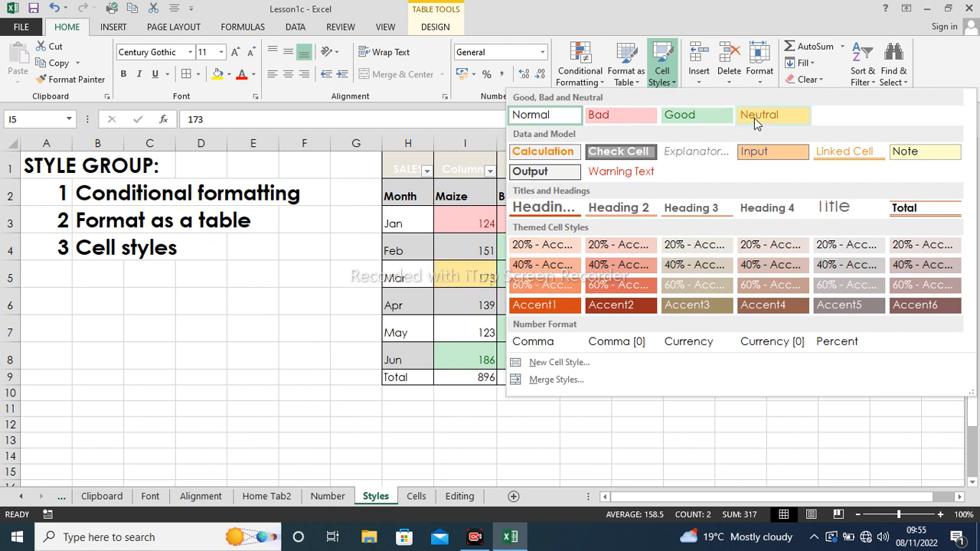
click(754, 117)
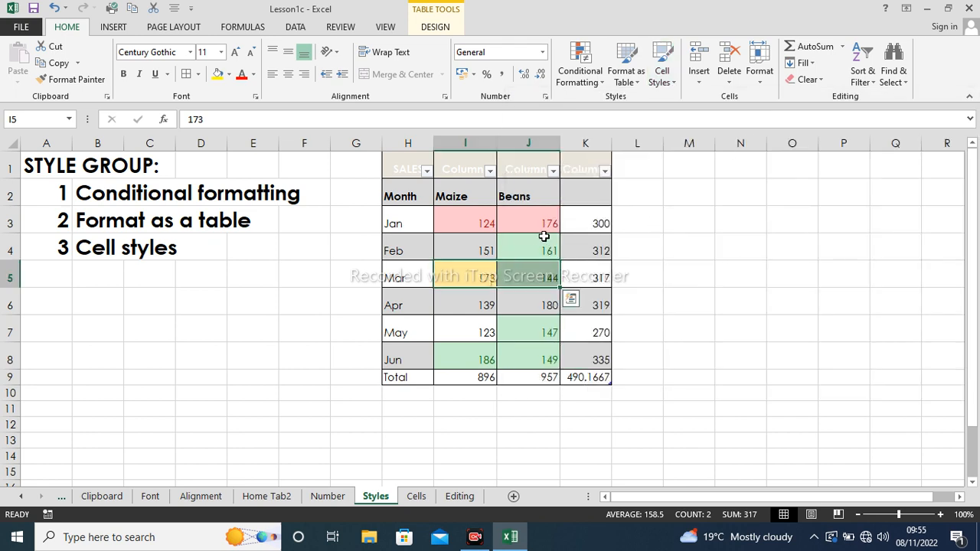
click(672, 85)
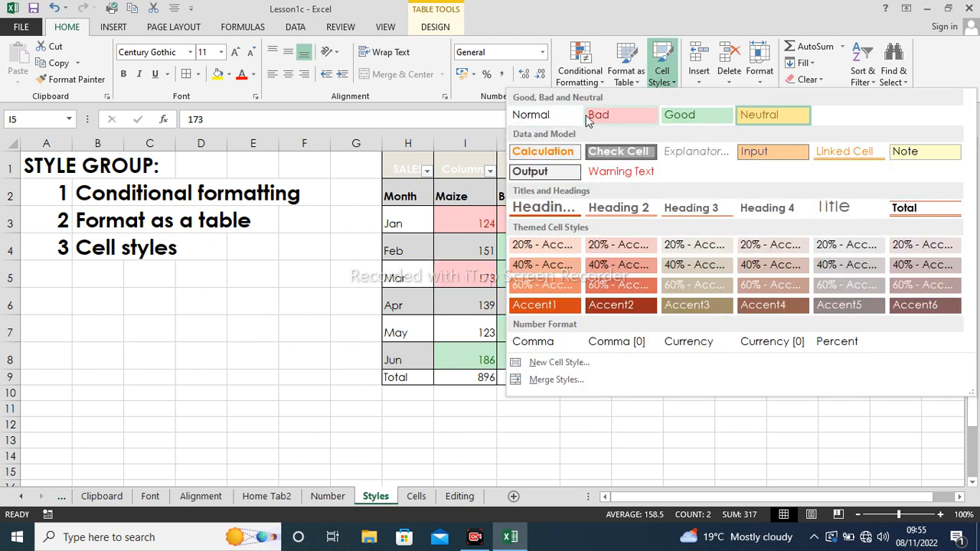
click(767, 119)
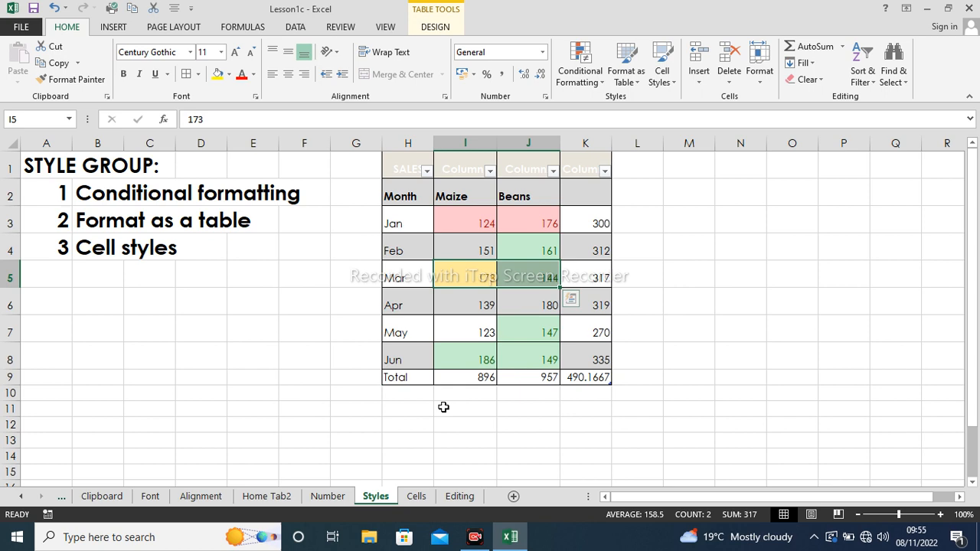
click(672, 82)
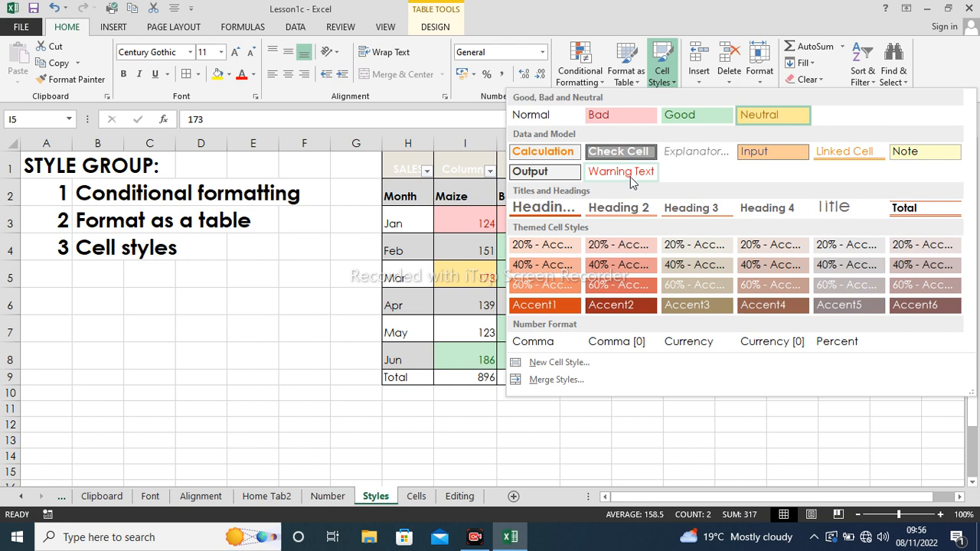
- Format the March Maize value in I5 with the Percent style (17300%), then go to the Cells sheet
click(461, 277)
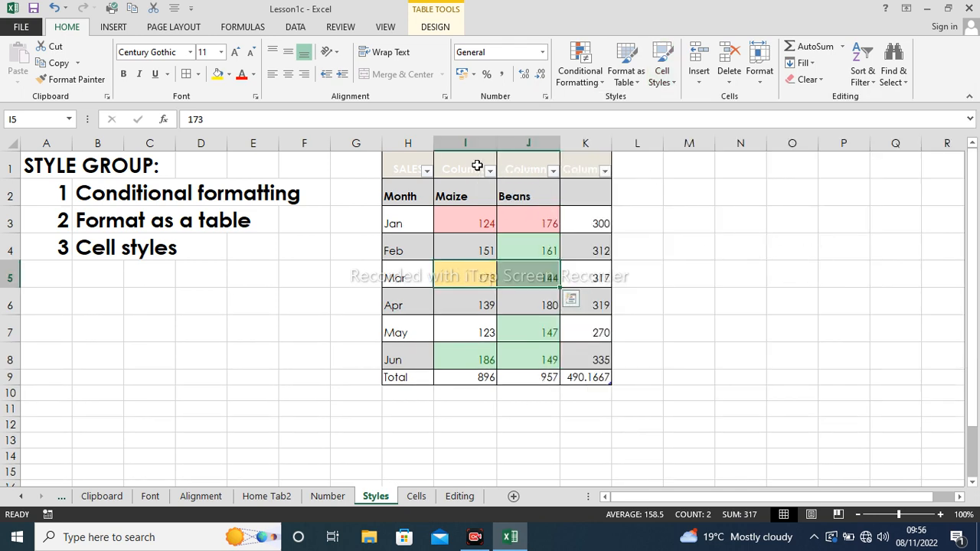
click(673, 86)
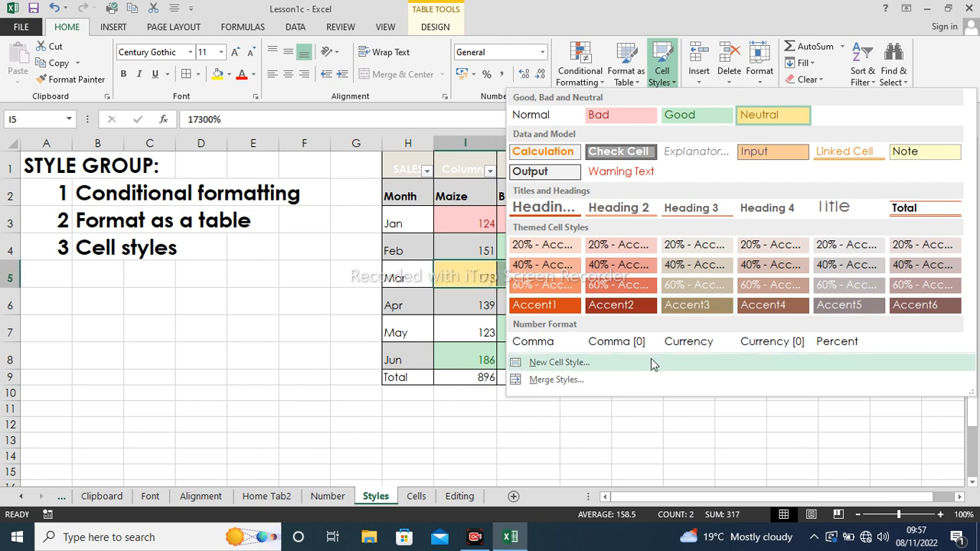
click(311, 394)
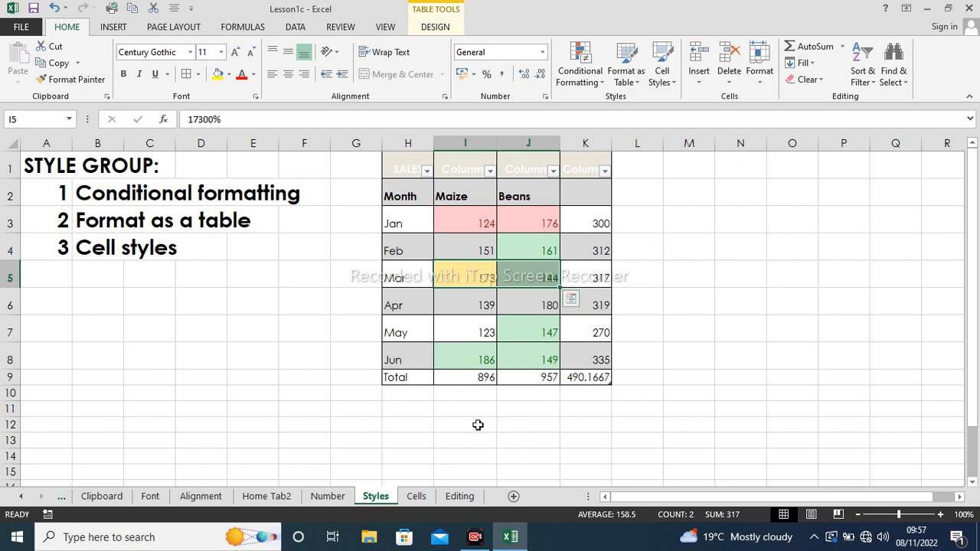
click(419, 497)
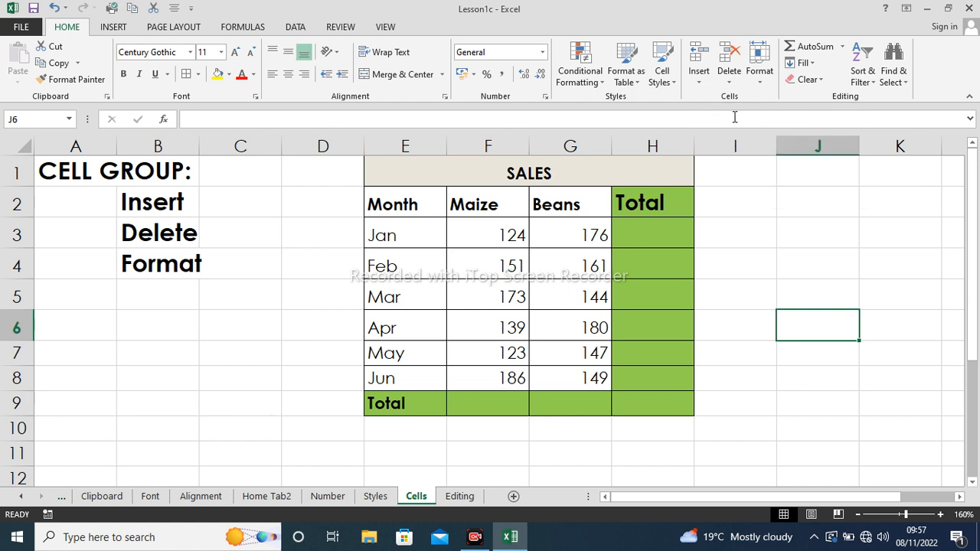
click(700, 82)
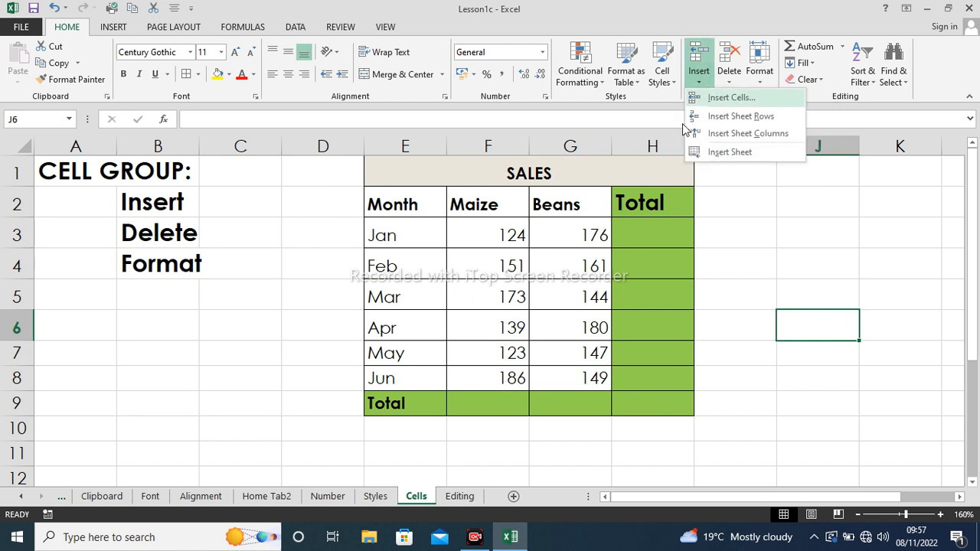
click(514, 198)
click(501, 200)
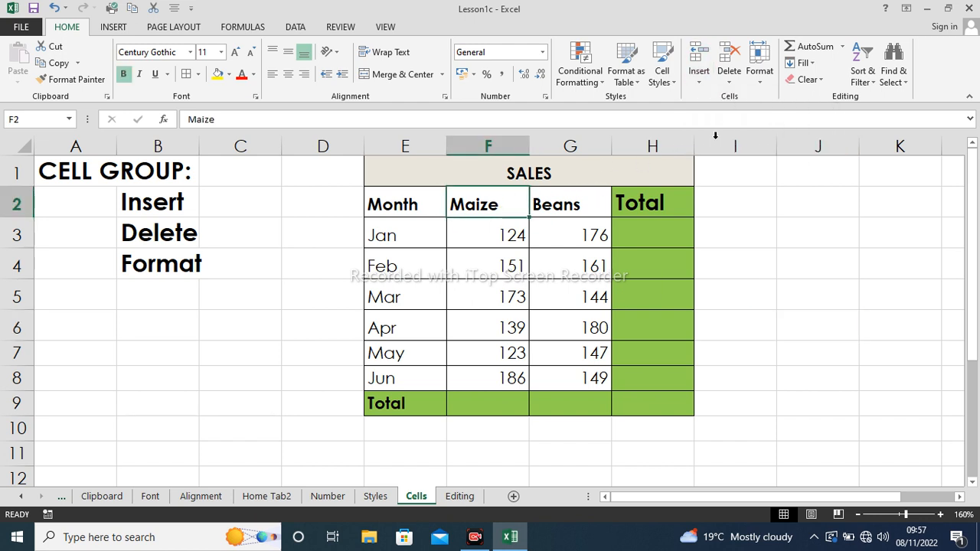
click(699, 80)
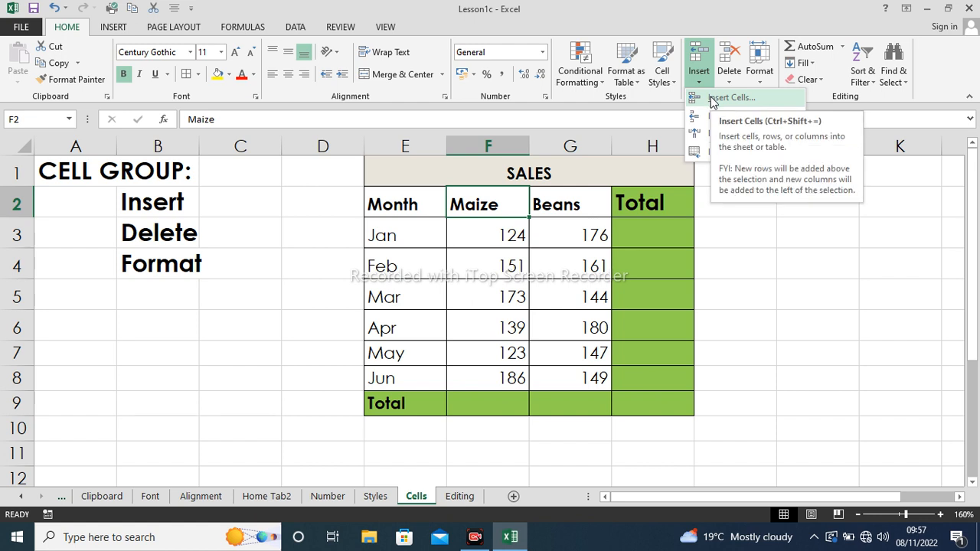
click(712, 102)
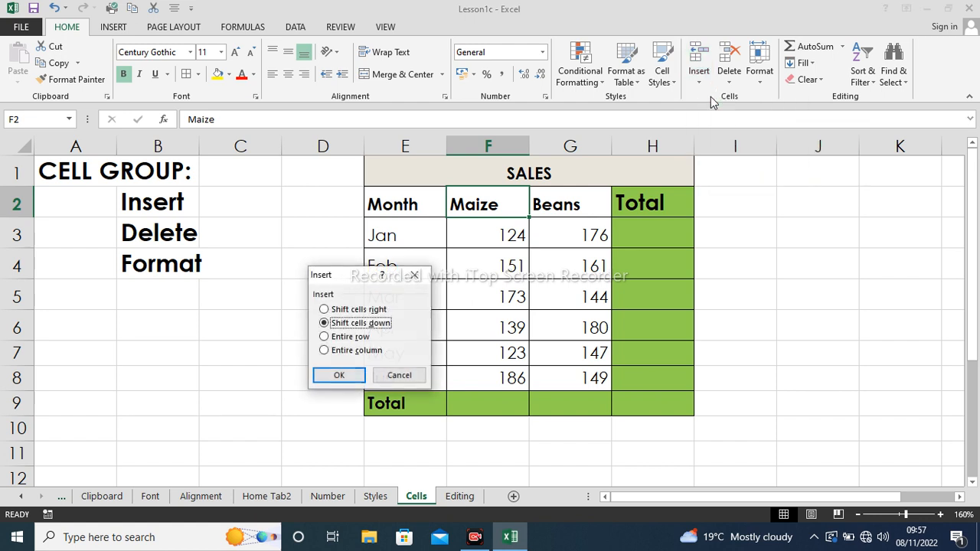
click(339, 377)
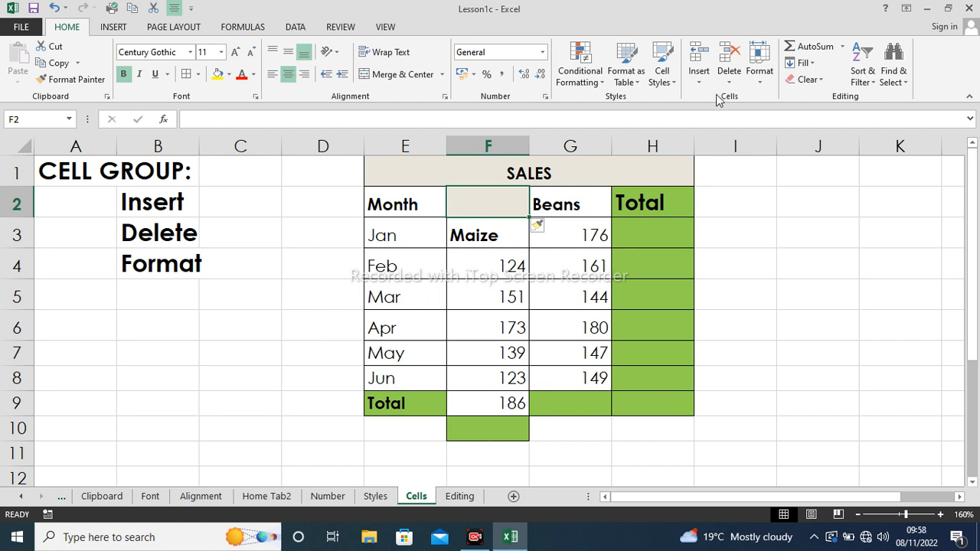
click(55, 7)
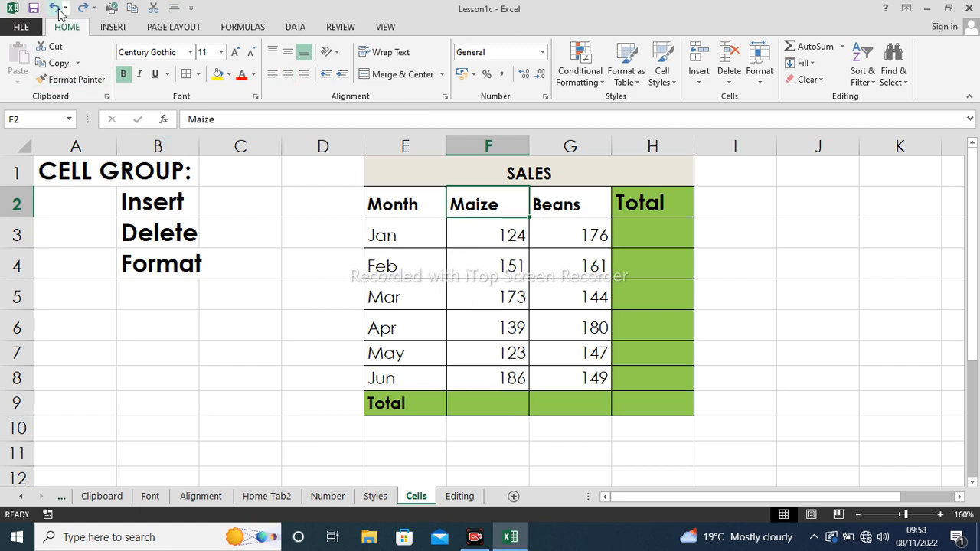
click(697, 79)
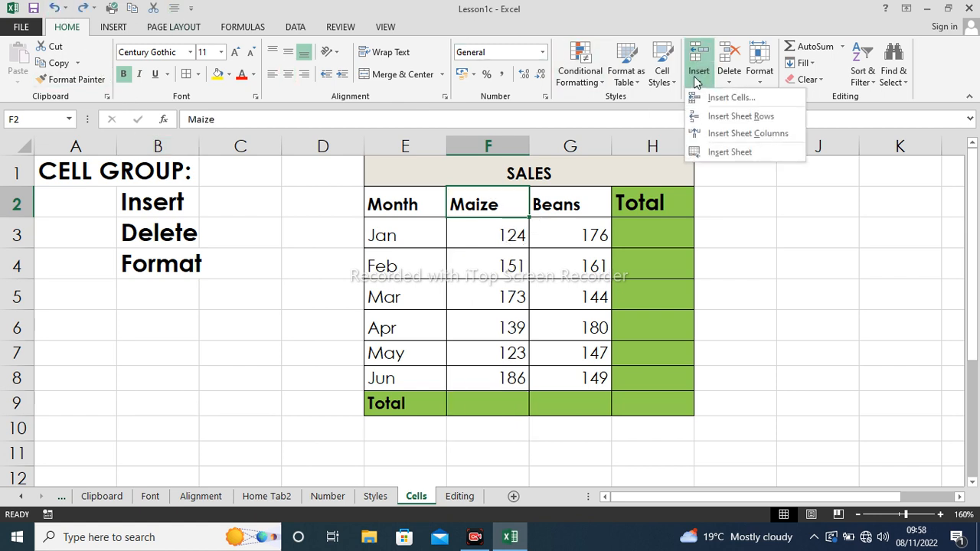
click(729, 117)
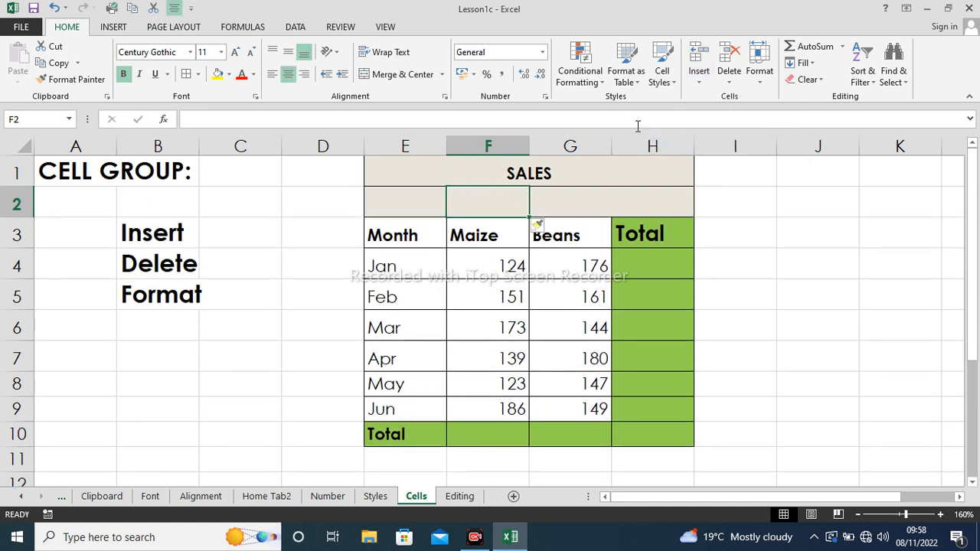
click(55, 8)
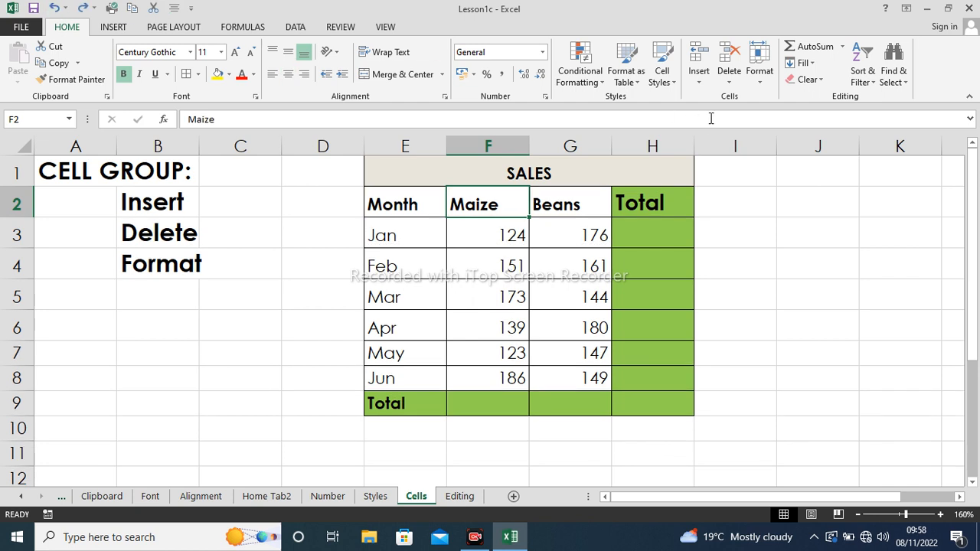
click(698, 76)
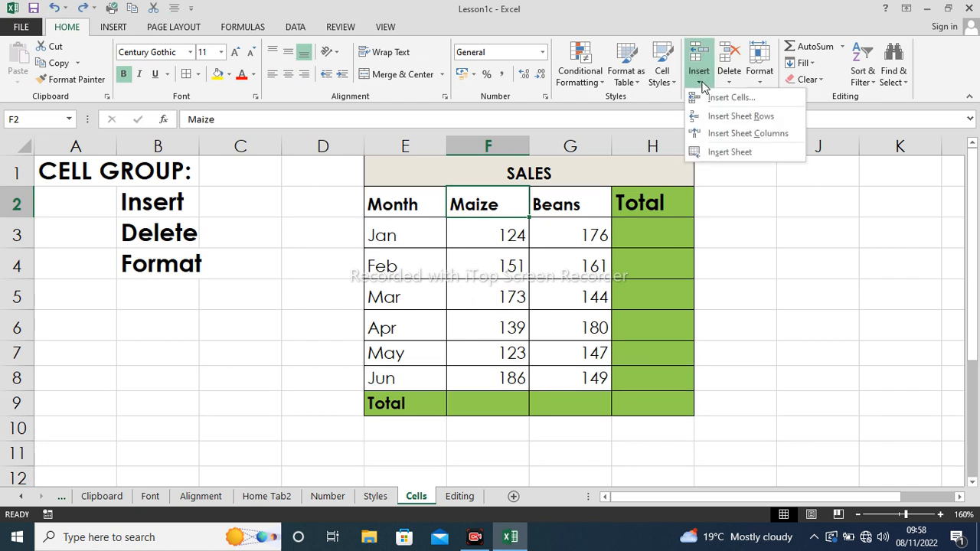
click(738, 134)
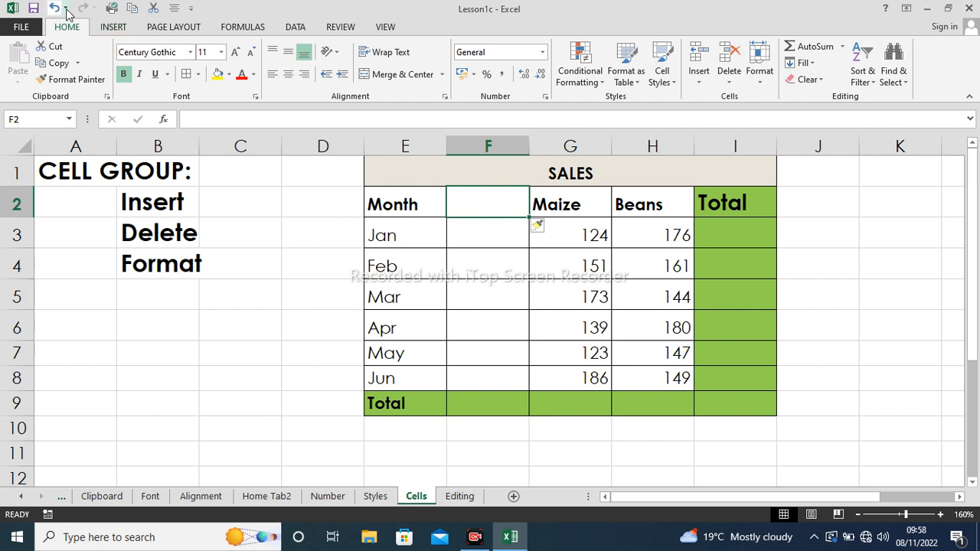
click(53, 7)
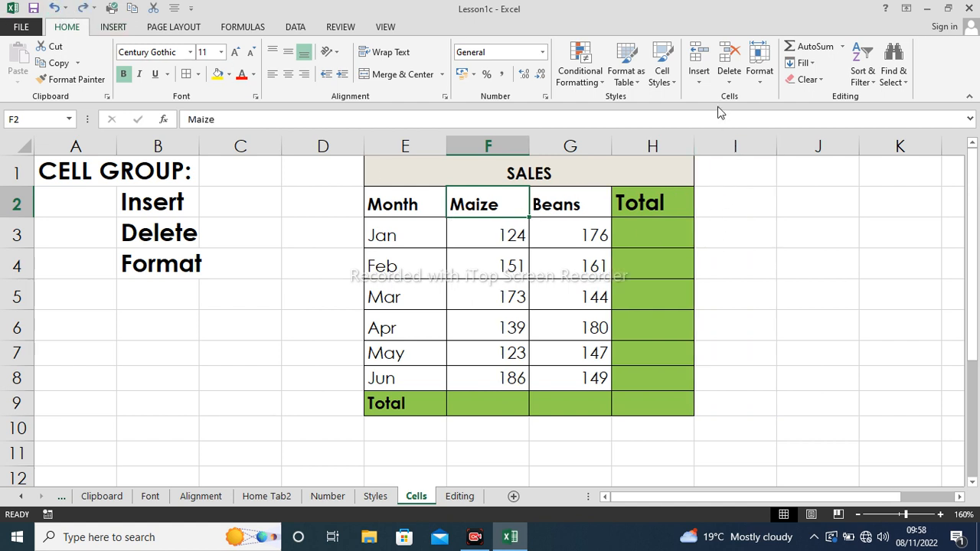
click(700, 80)
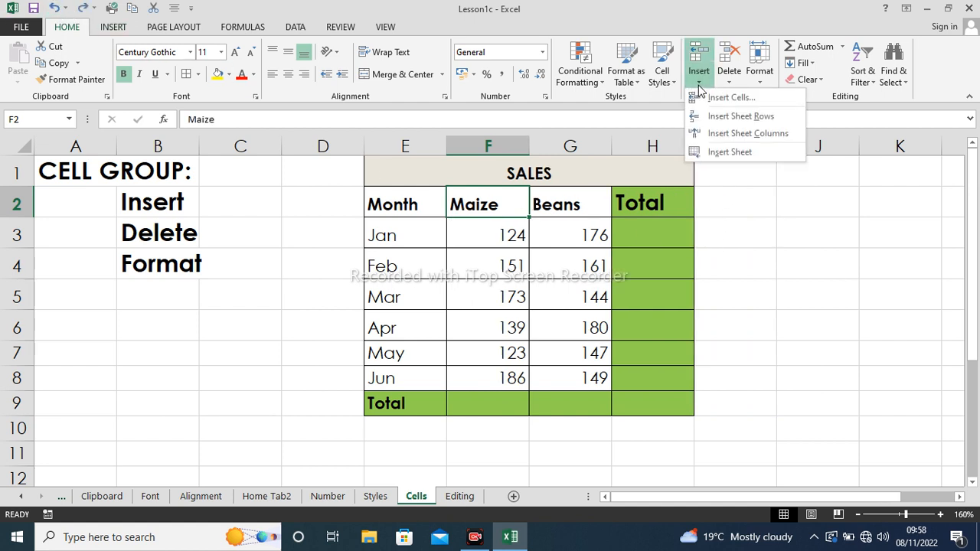
- Insert a blank Sheet2 before the Cells sheet, then return to Cells
click(719, 153)
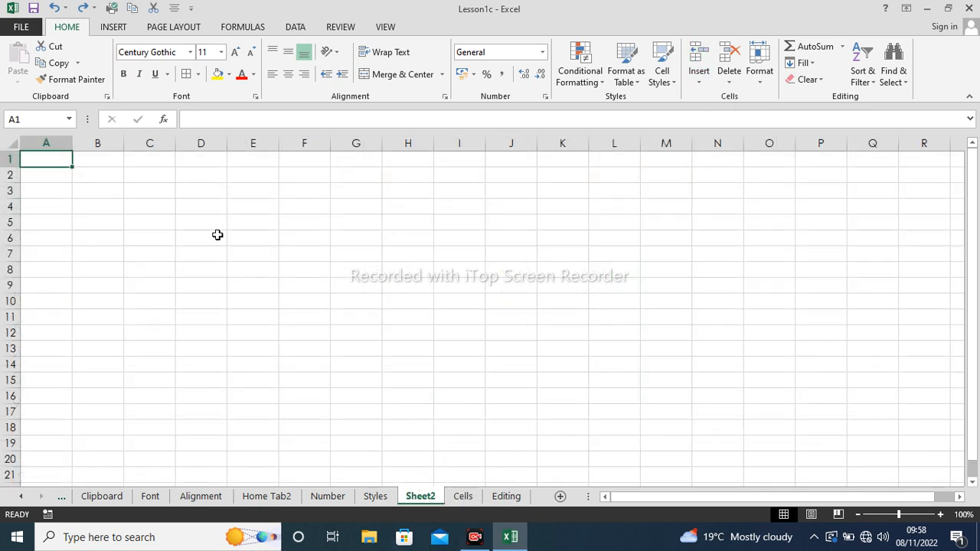
click(55, 8)
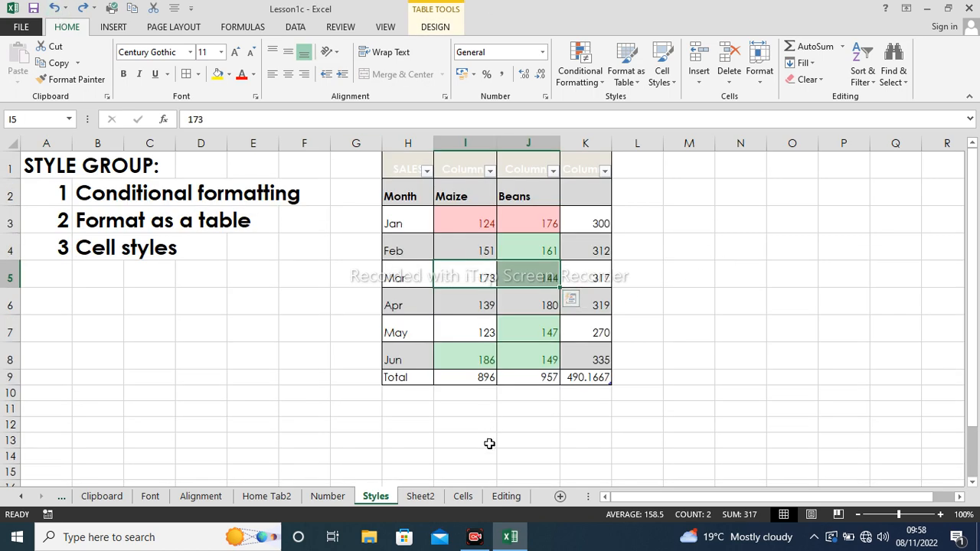
click(464, 496)
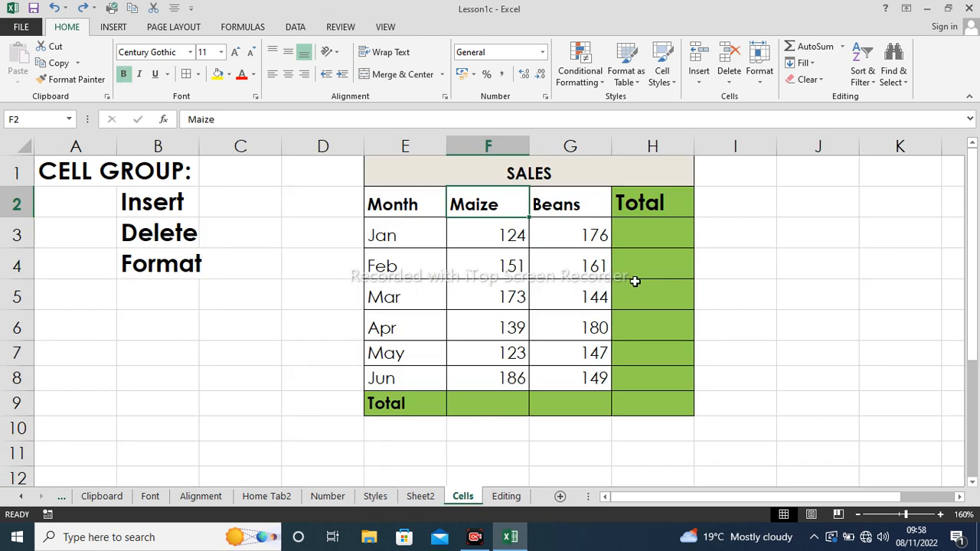
click(731, 85)
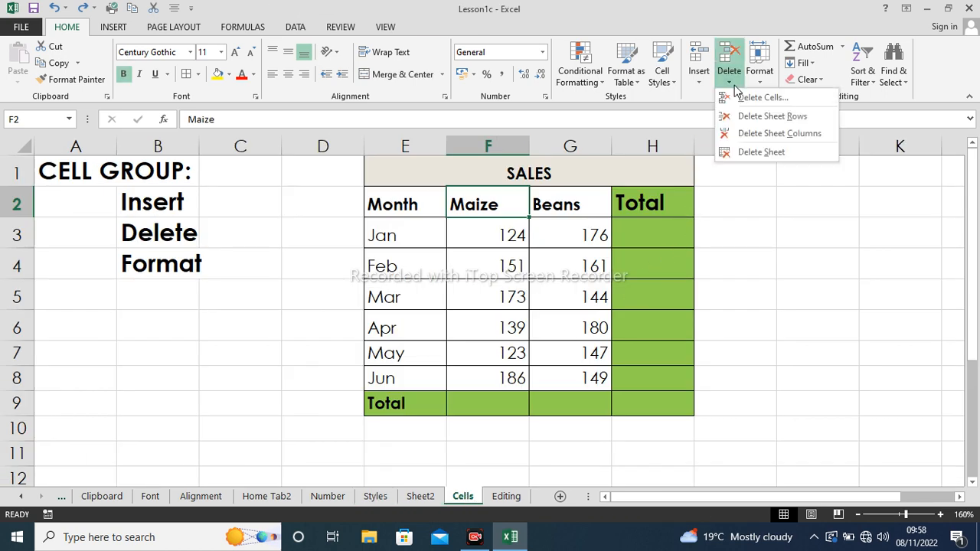
click(475, 204)
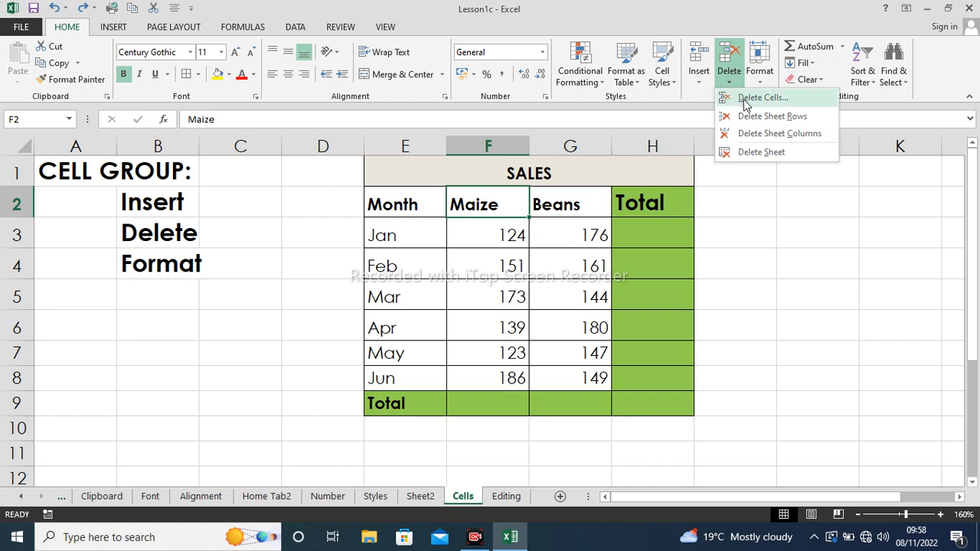
click(745, 98)
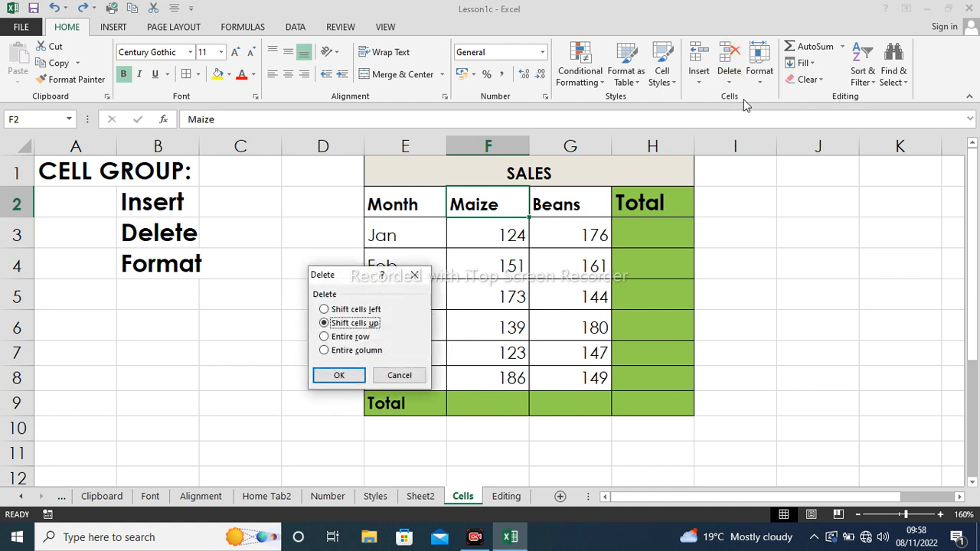
click(335, 376)
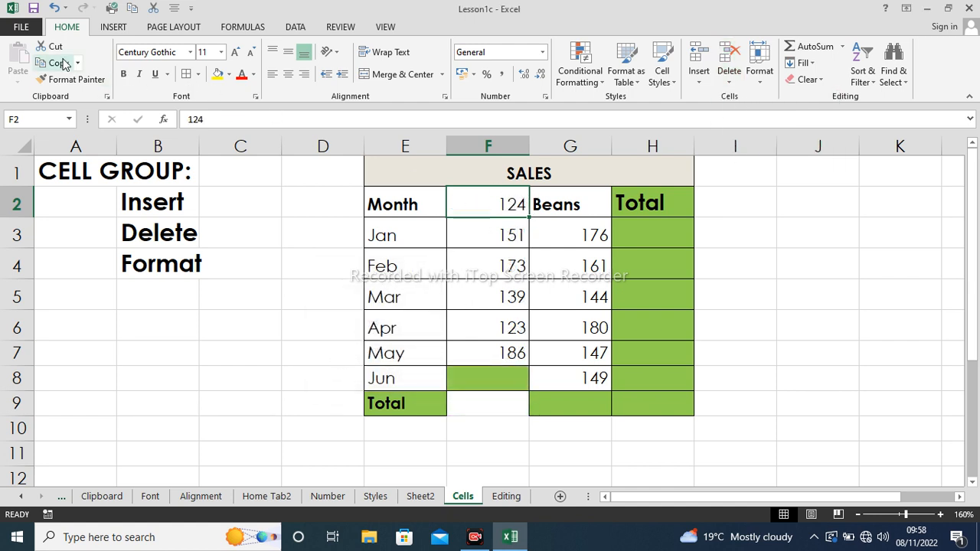
click(57, 9)
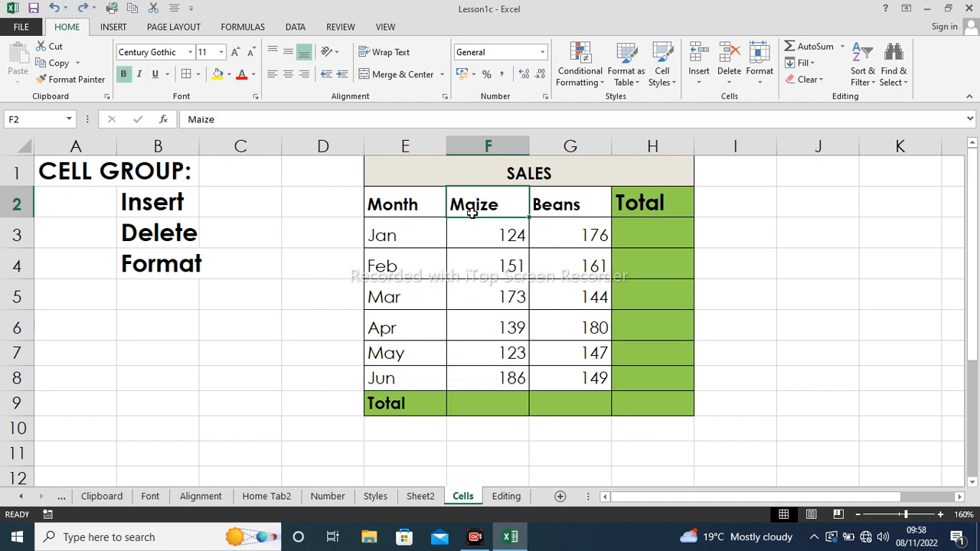
click(729, 81)
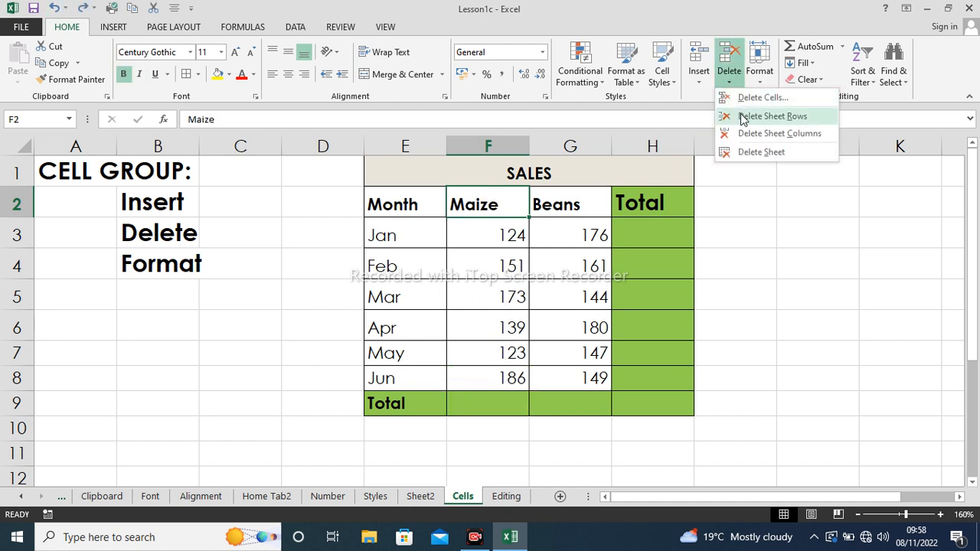
click(771, 115)
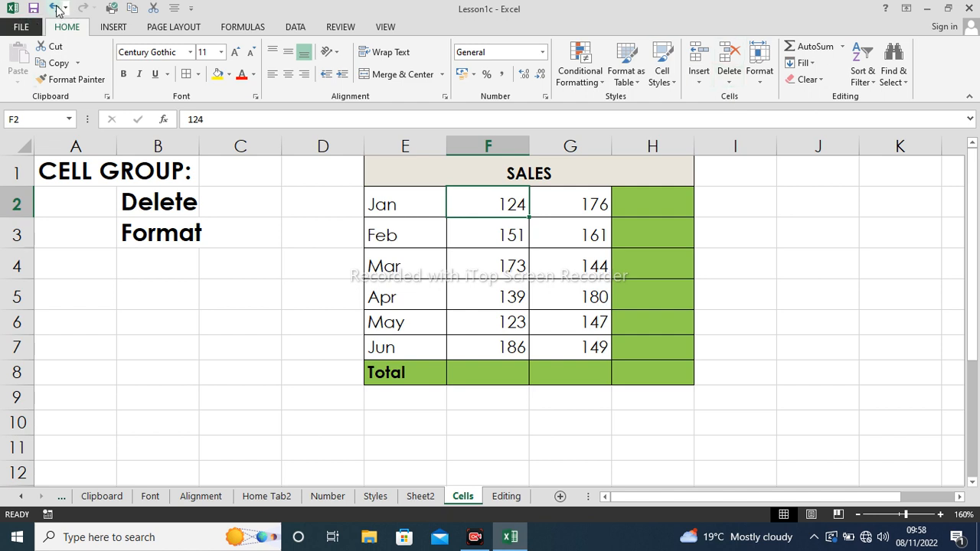
click(55, 9)
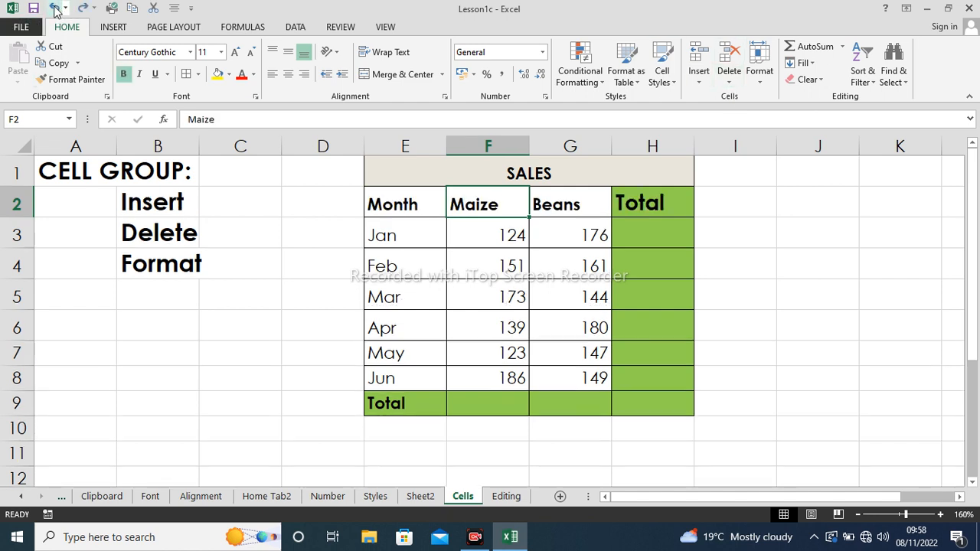
click(729, 82)
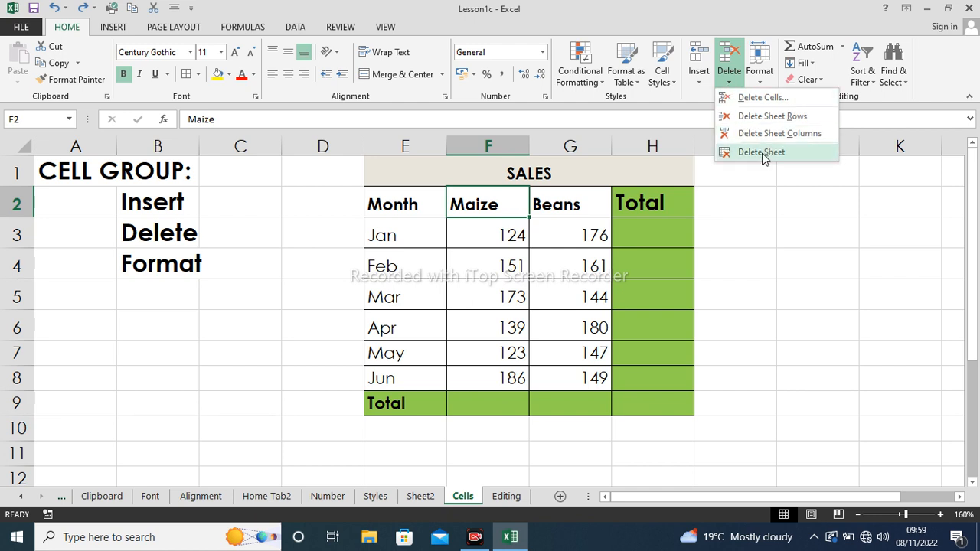
click(734, 201)
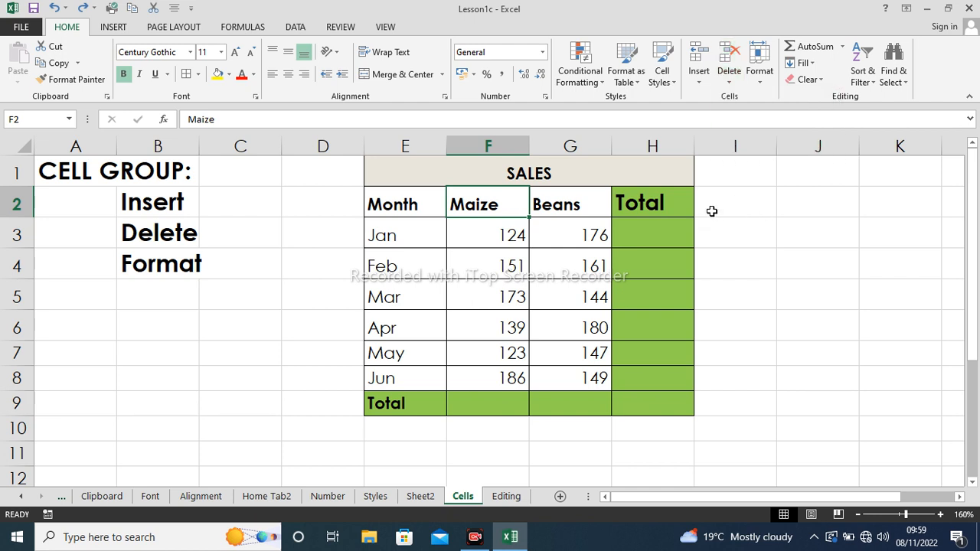
- Set the height of row 2 to 30
click(760, 84)
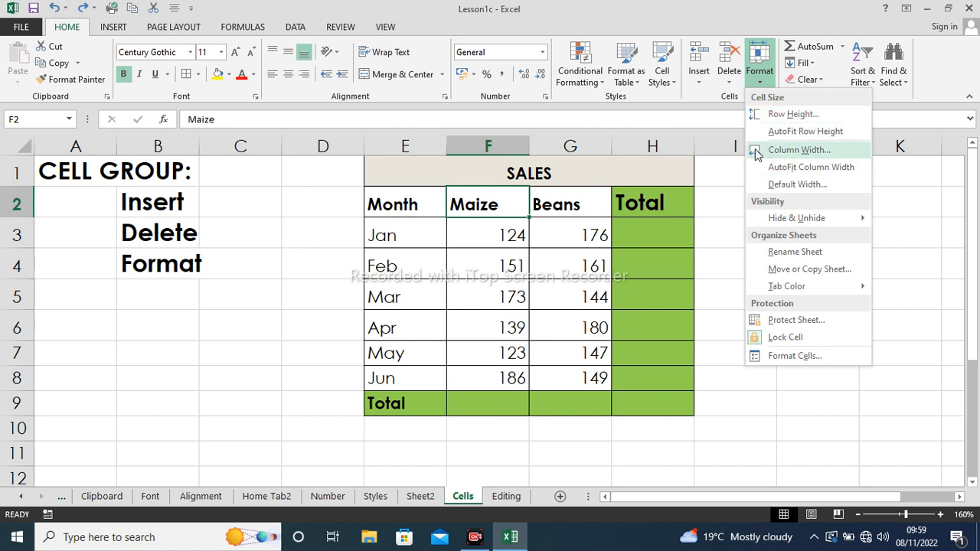
mouse_move(842, 224)
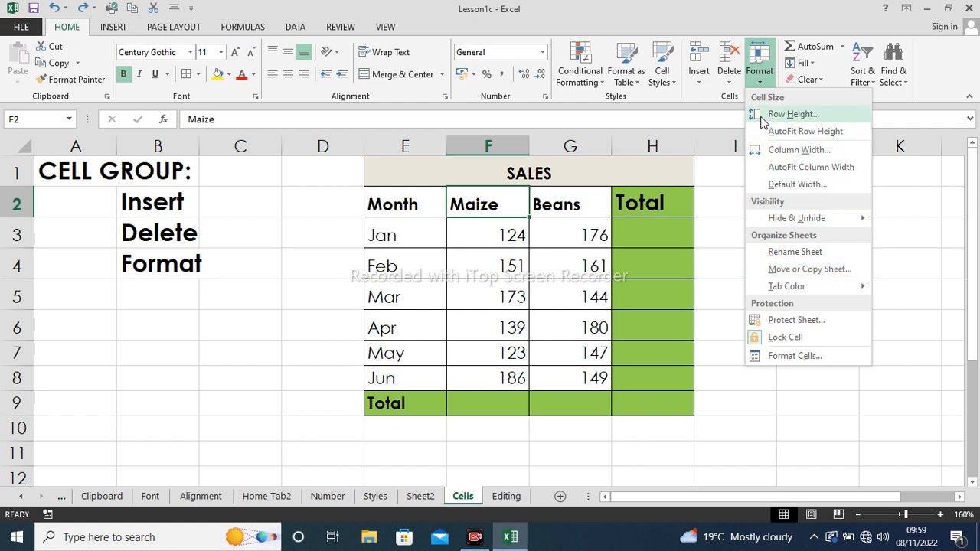
click(792, 114)
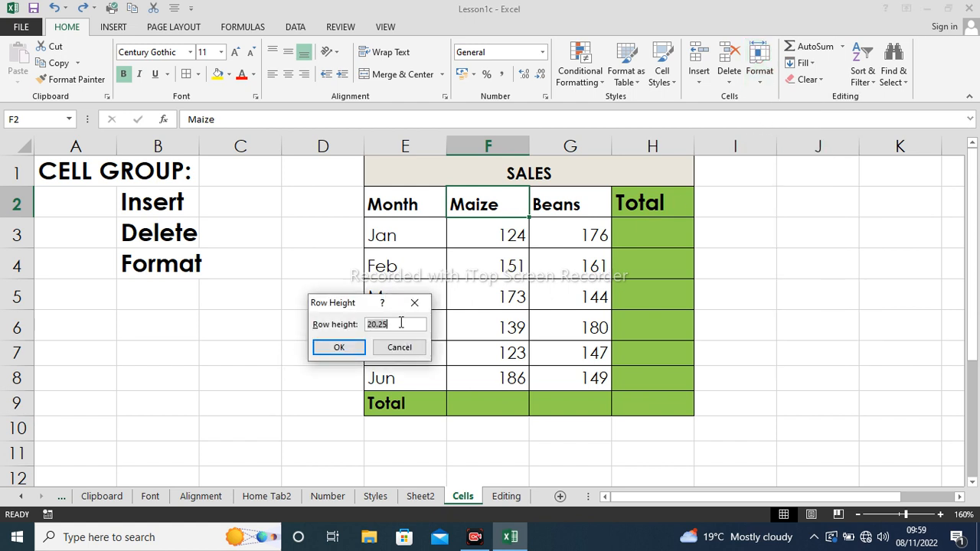
text(30)
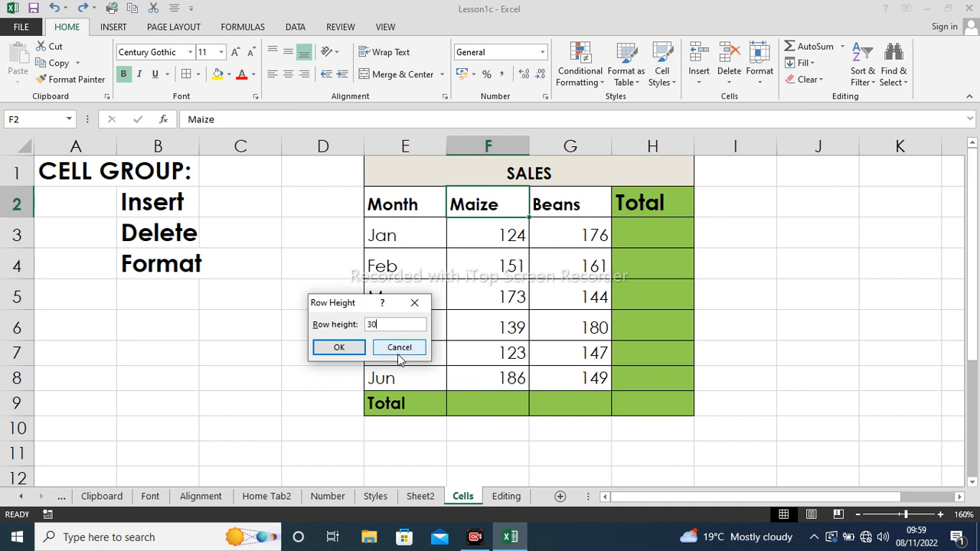
click(338, 350)
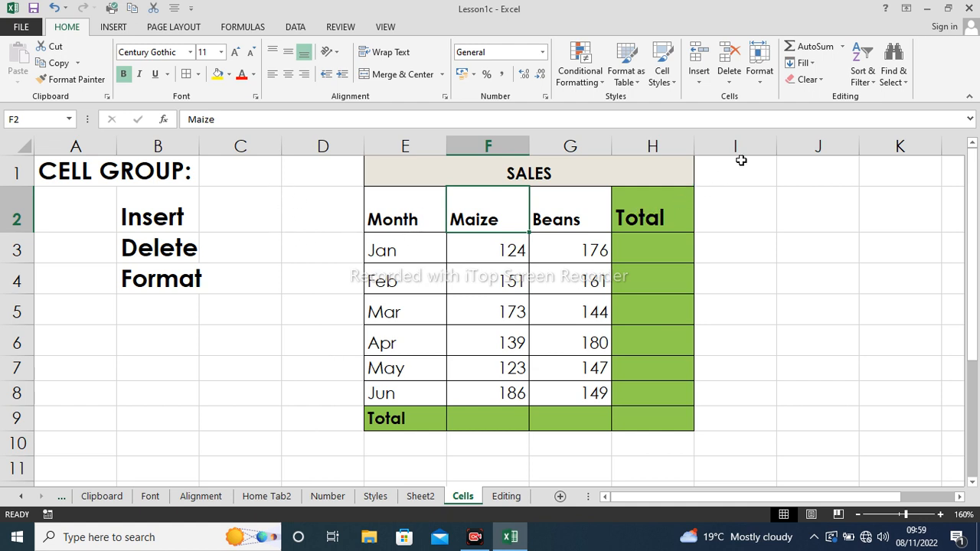
- Try a width of 23 for Maize column F, then undo it
click(762, 82)
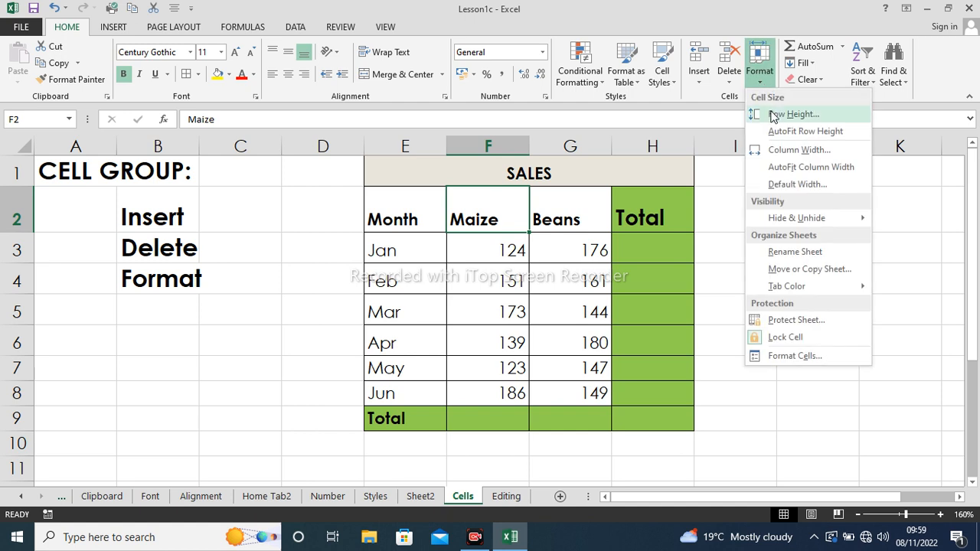
click(754, 149)
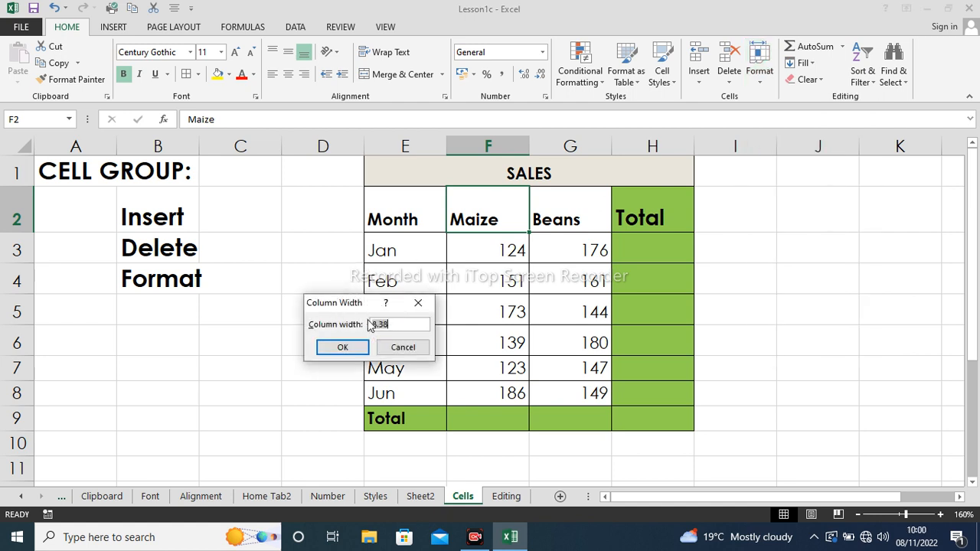
text(5)
text(3)
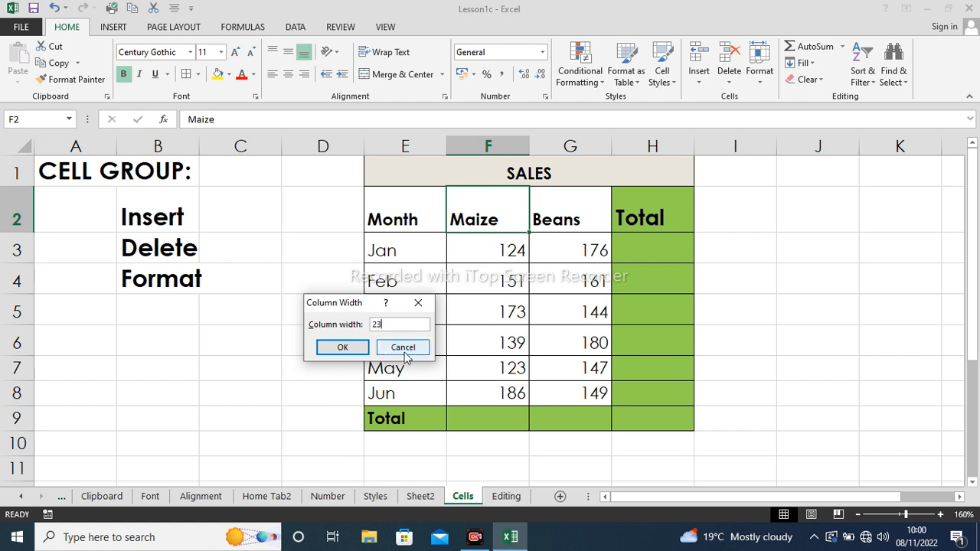
click(332, 345)
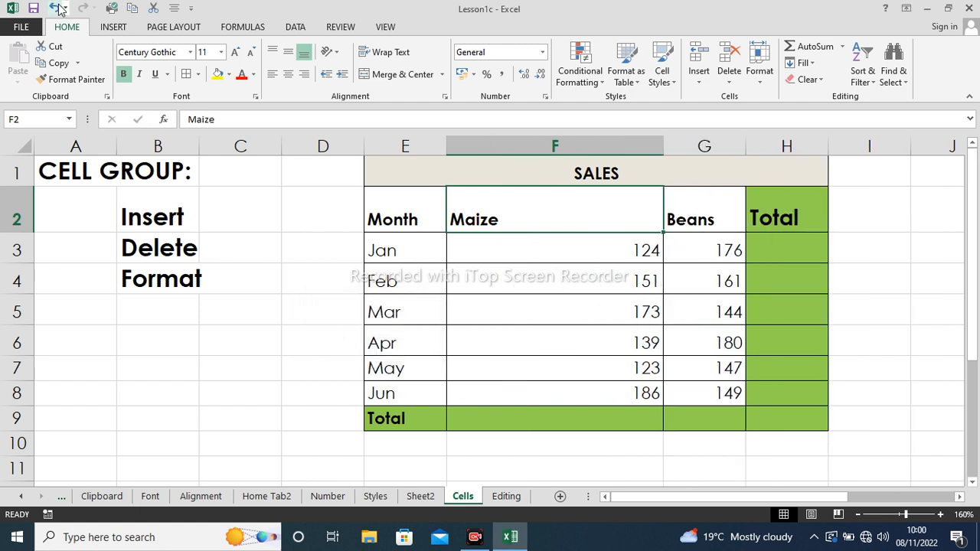
click(55, 8)
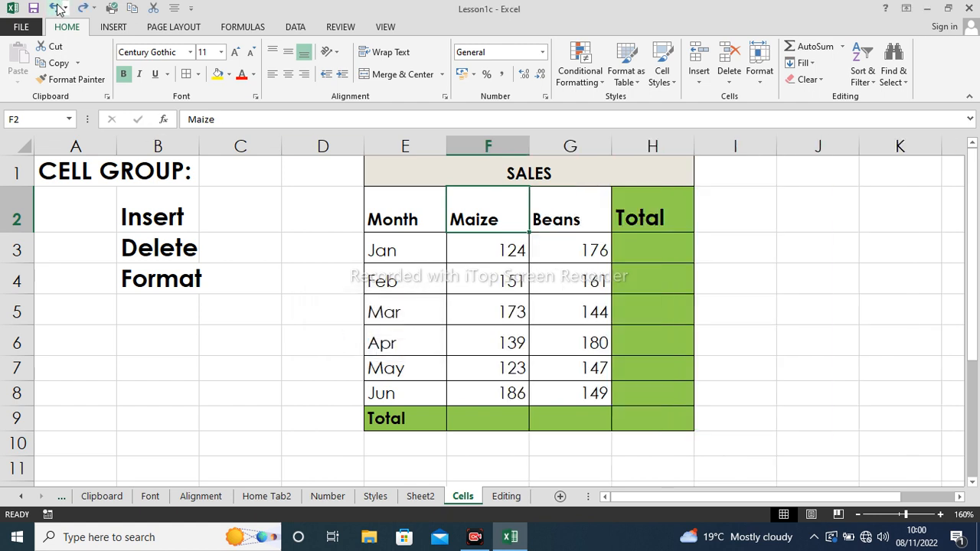
- Hide row 2 of the sheet, then undo to restore it
click(761, 81)
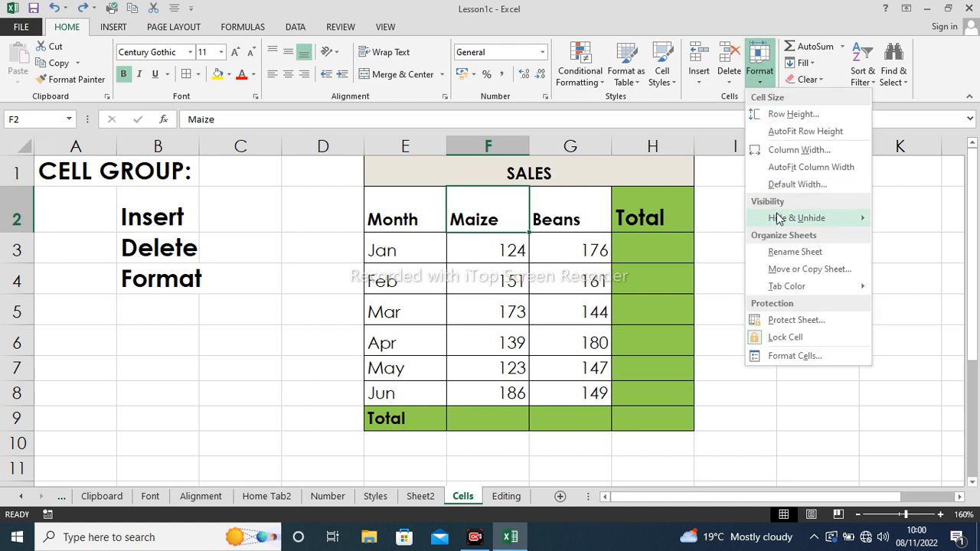
mouse_move(797, 216)
click(911, 220)
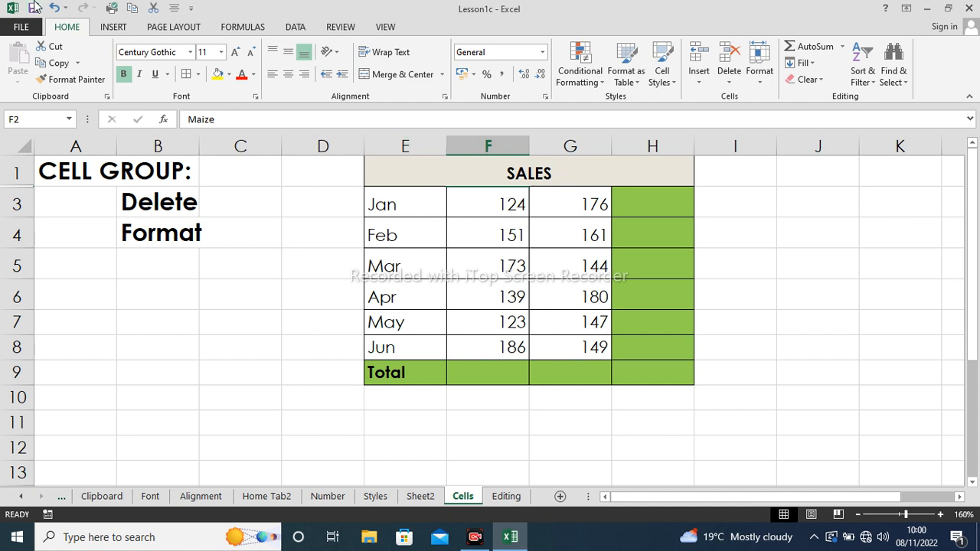
click(54, 7)
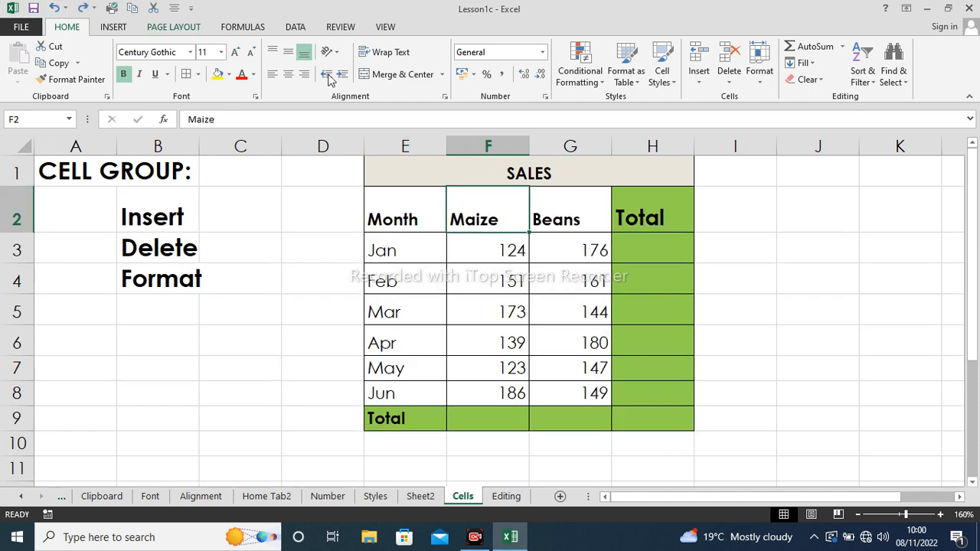
- Rename the Cells sheet to CELL
click(760, 85)
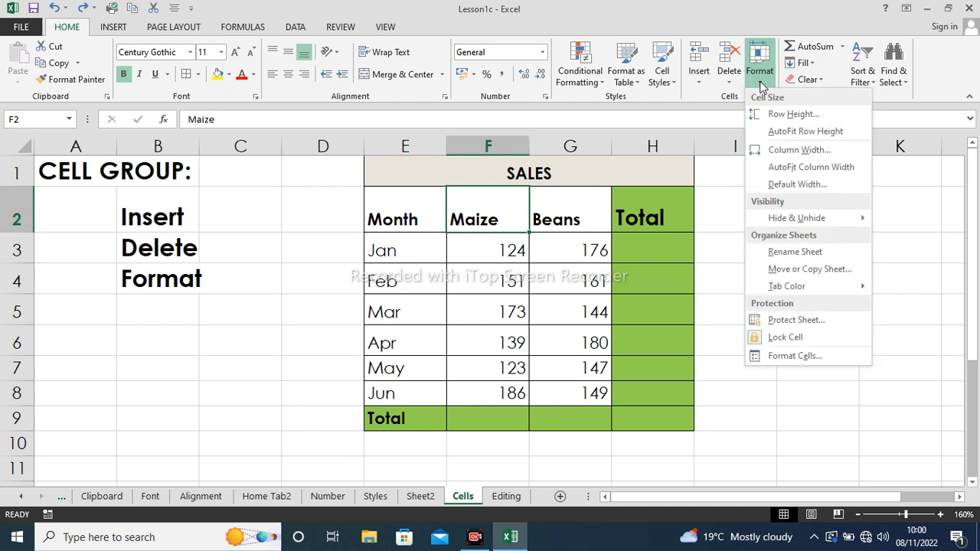
mouse_move(809, 220)
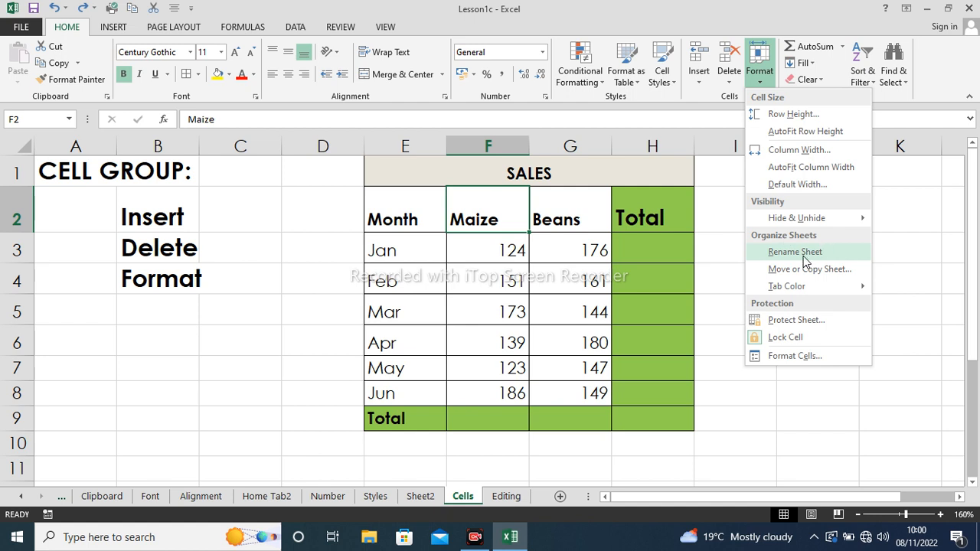
click(803, 252)
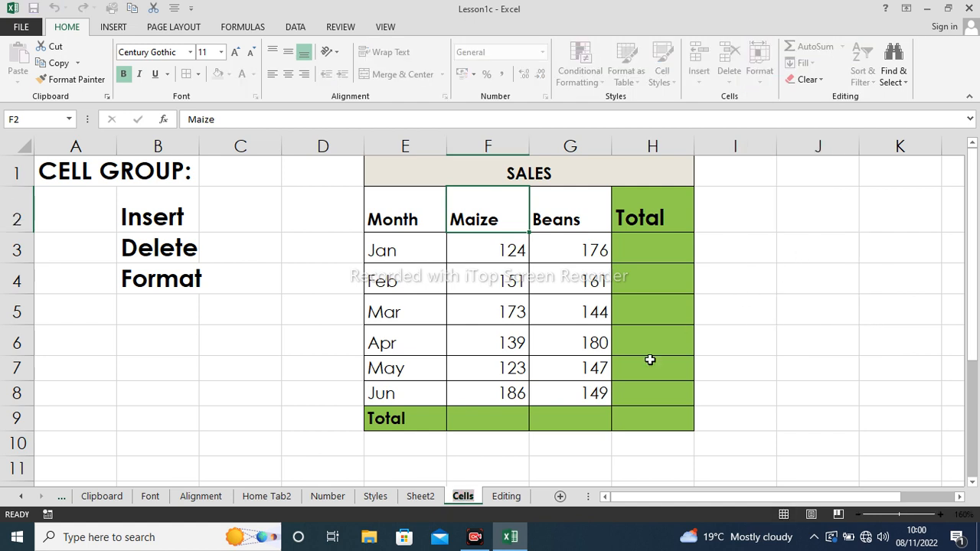
text(T)
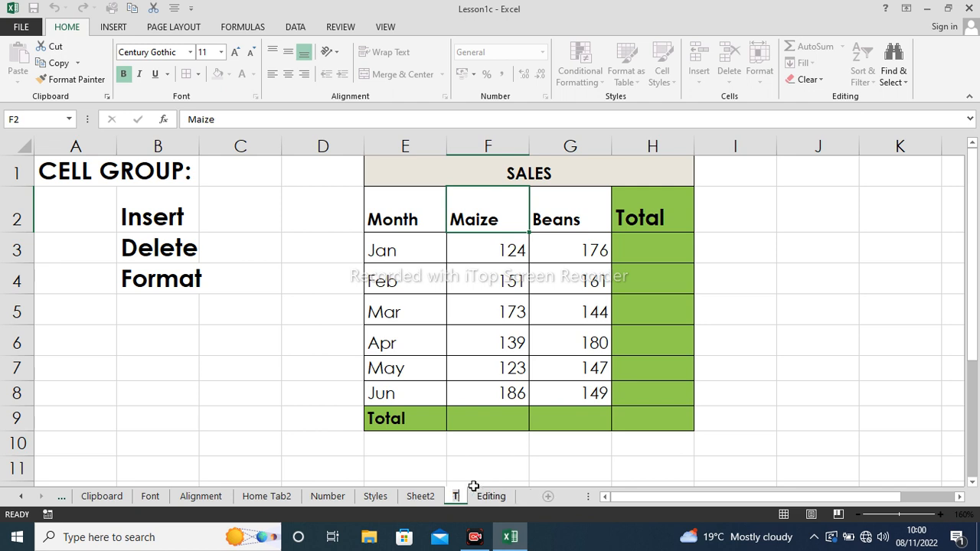
text(AB)
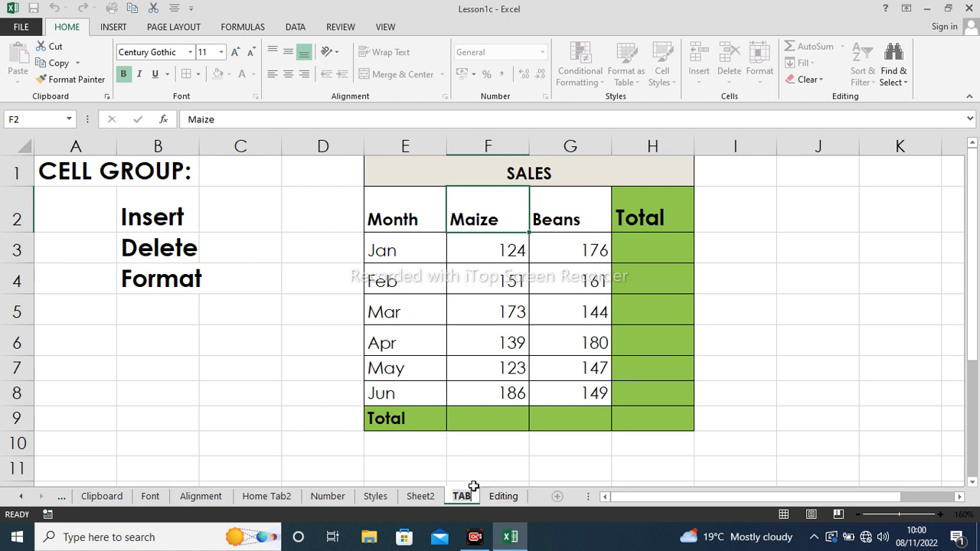
key(BackSpace)
key(BackSpace)
key(BackSpace)
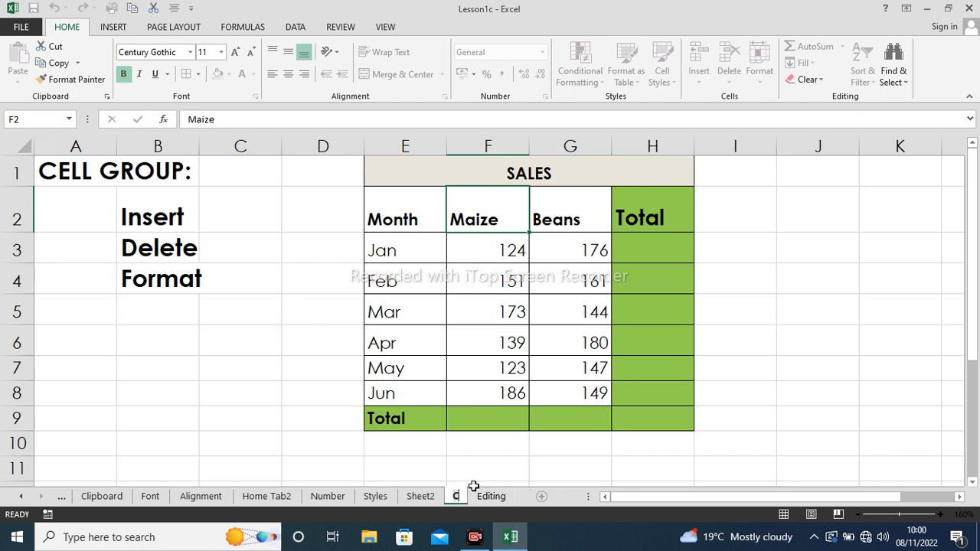
text(CELL)
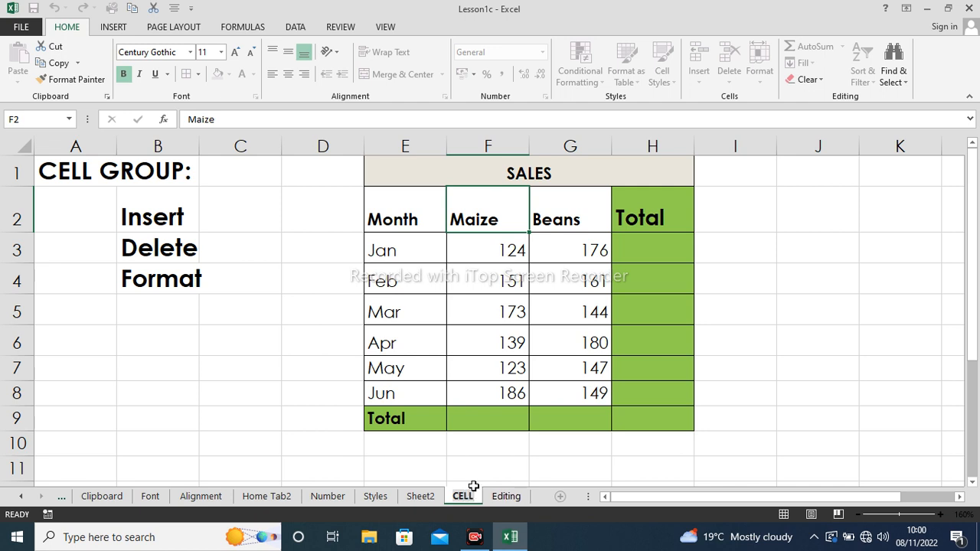
click(510, 462)
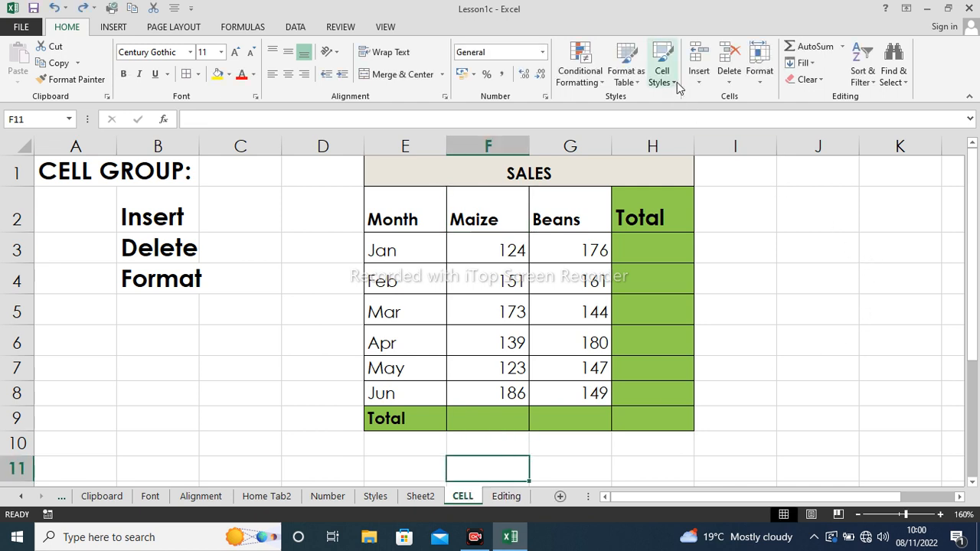
- Copy the CELL sheet to (new book) with Create a copy ticked, creating Book1
click(758, 85)
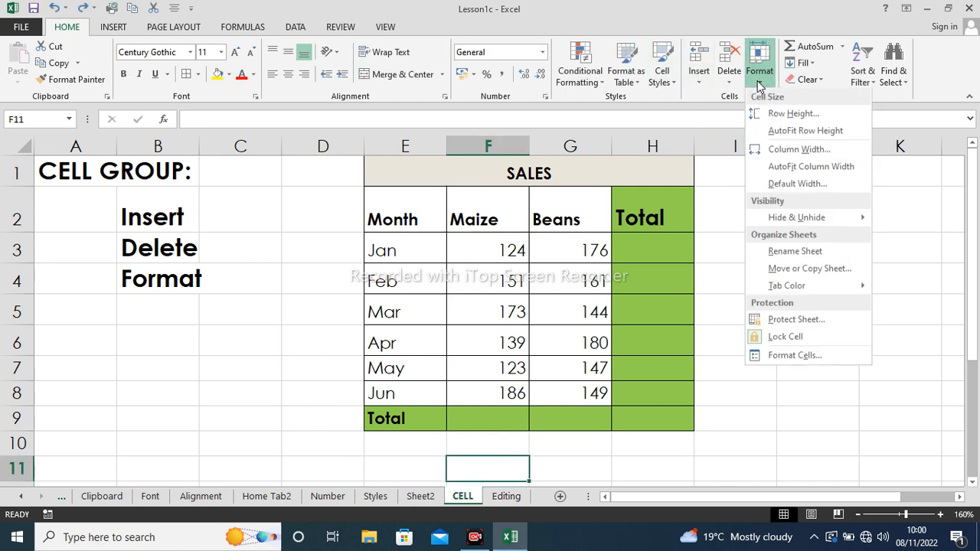
click(795, 272)
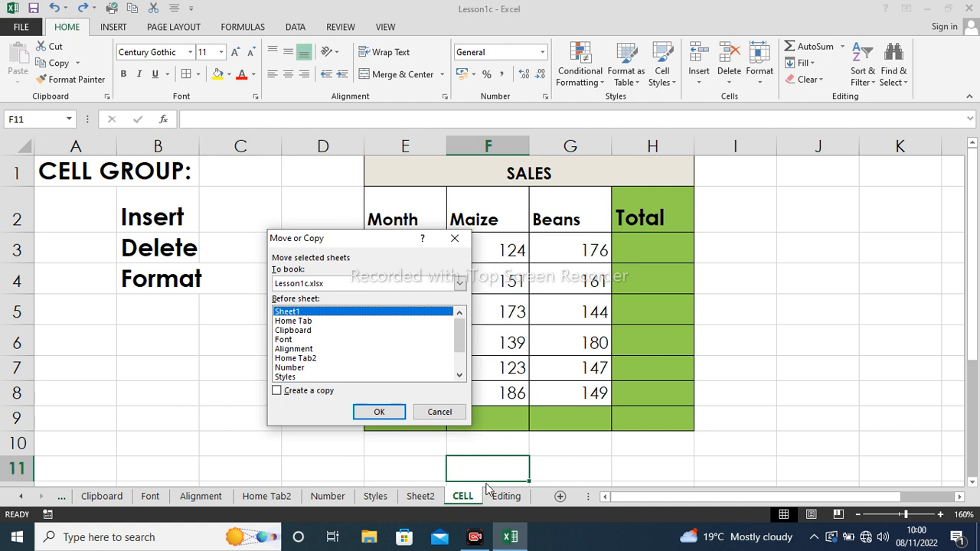
click(459, 285)
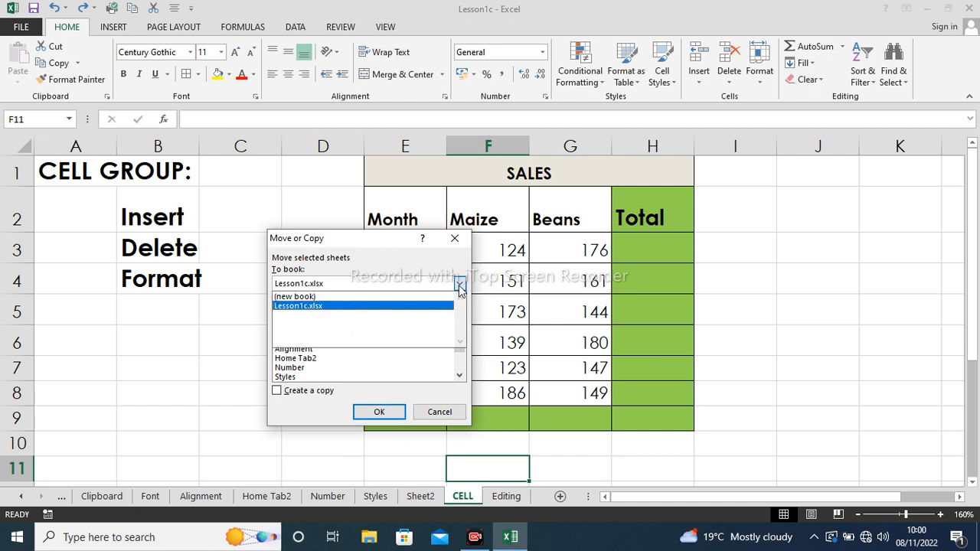
click(408, 297)
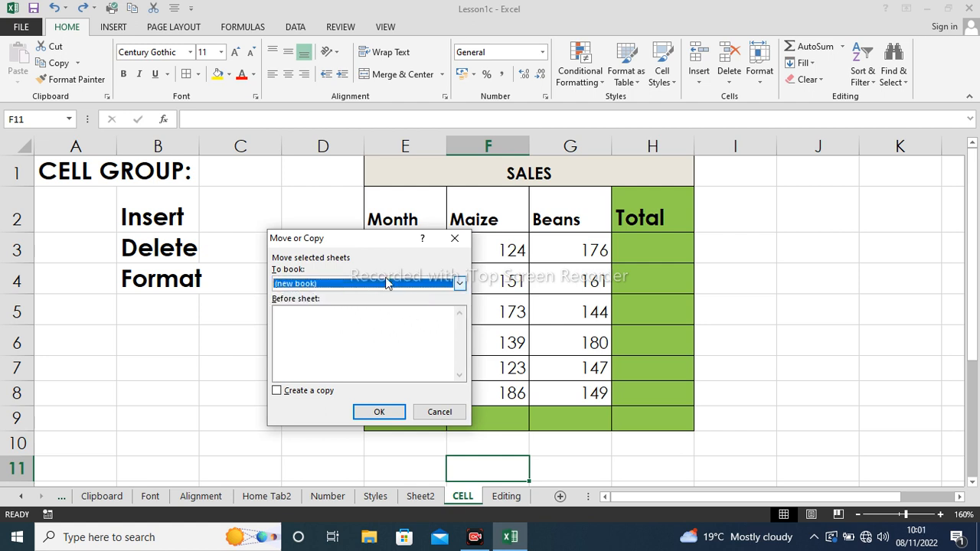
click(279, 391)
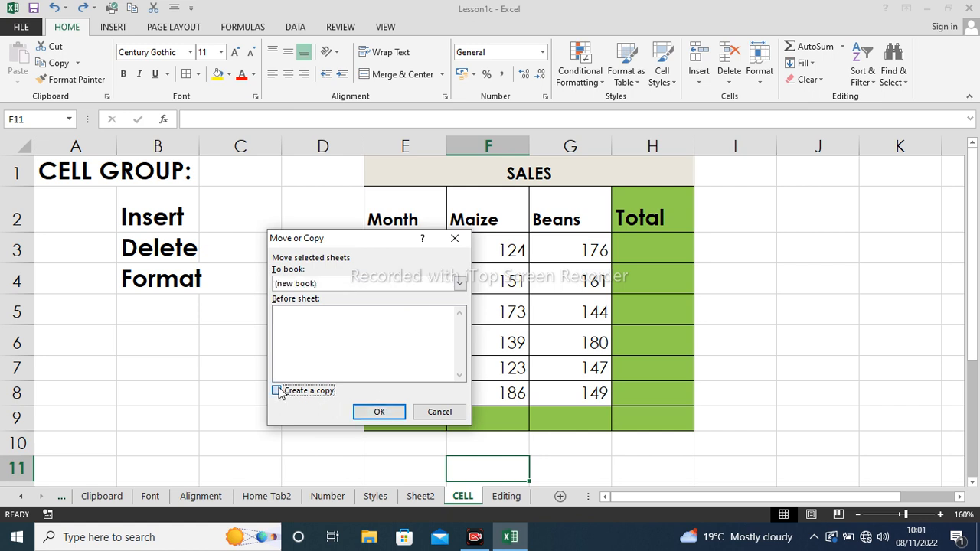
click(377, 413)
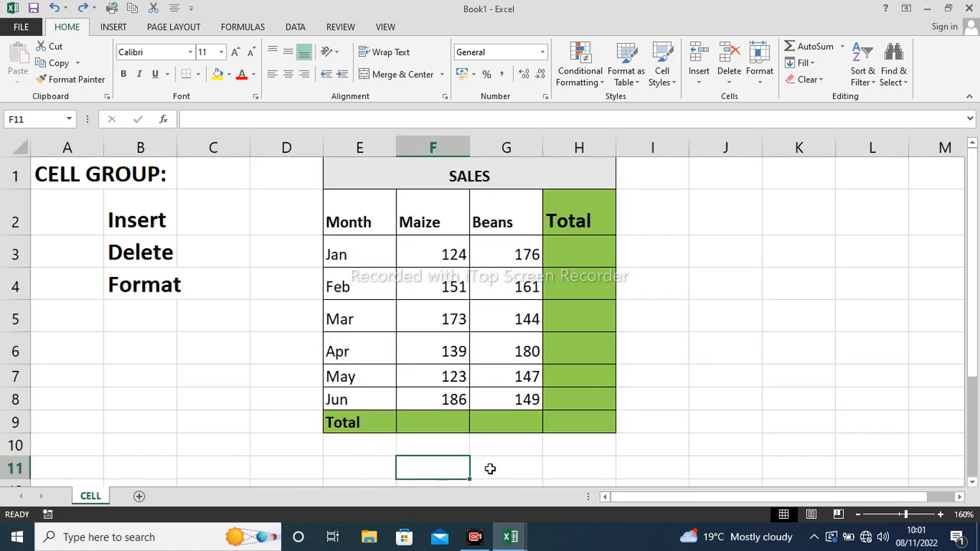
mouse_move(506, 533)
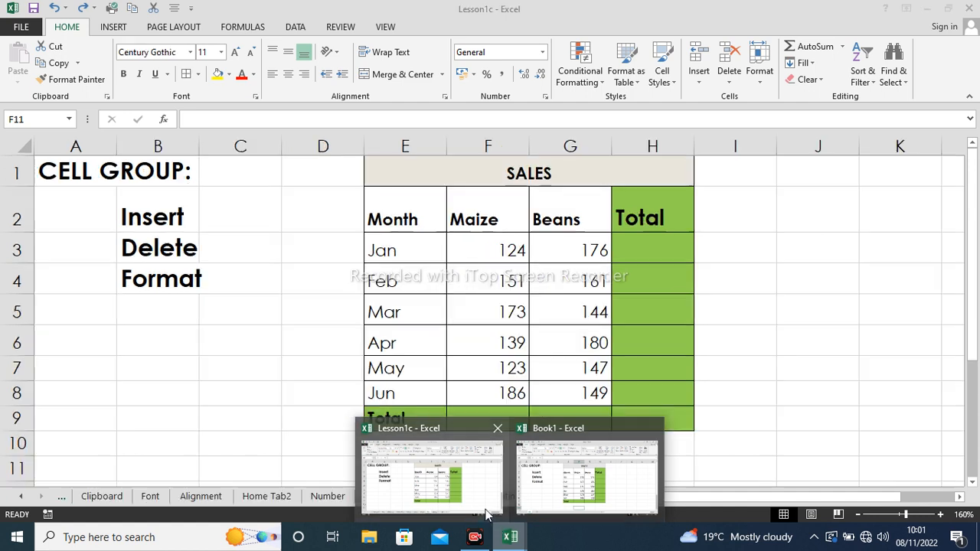
- Return to the Lesson1c workbook with its CELL sheet showing, leaving formatting unchanged
click(438, 481)
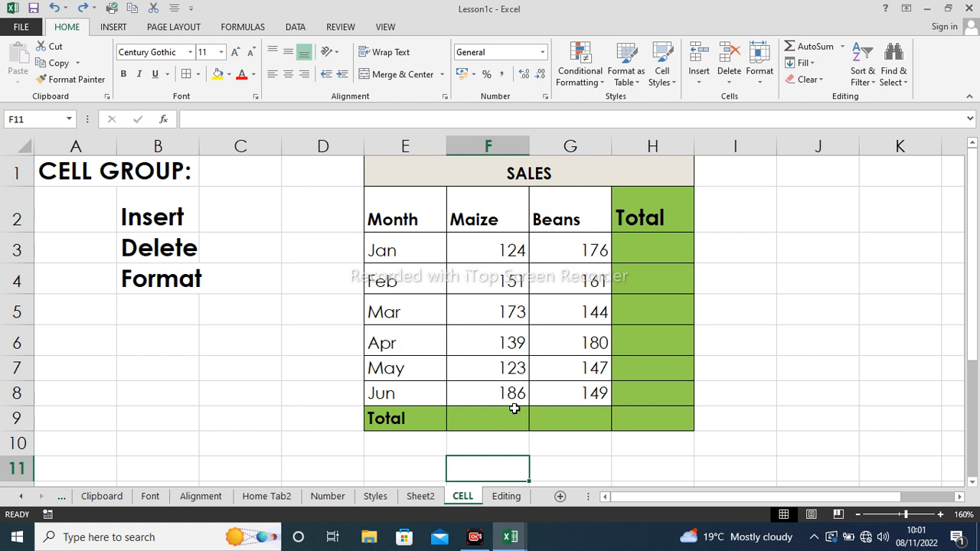
click(761, 77)
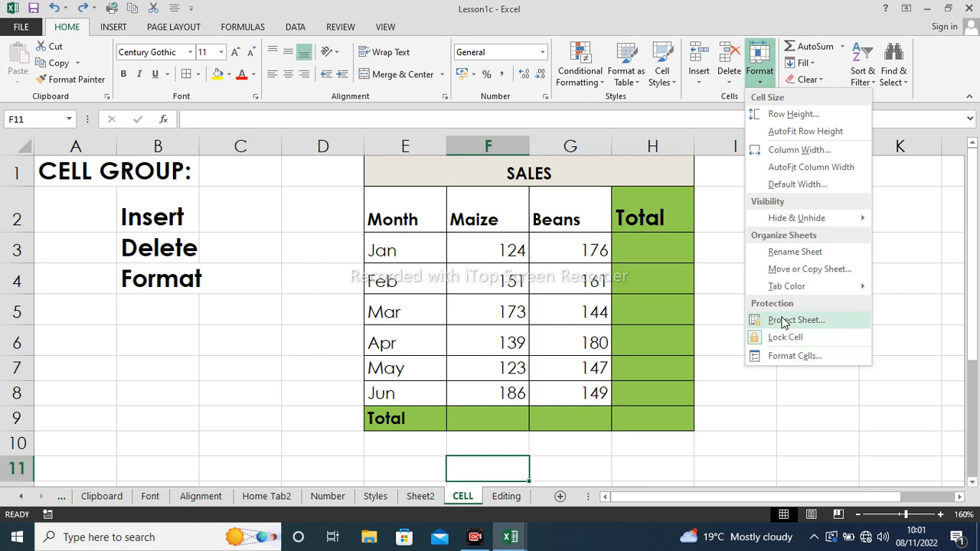
click(740, 405)
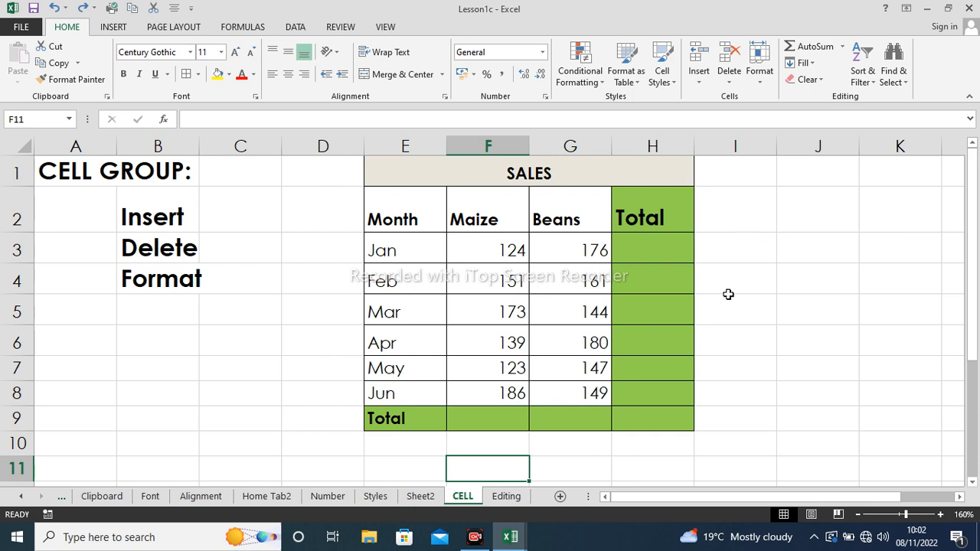
- Switch to the Editing sheet and select L5 under the SALES table's Total header
click(507, 497)
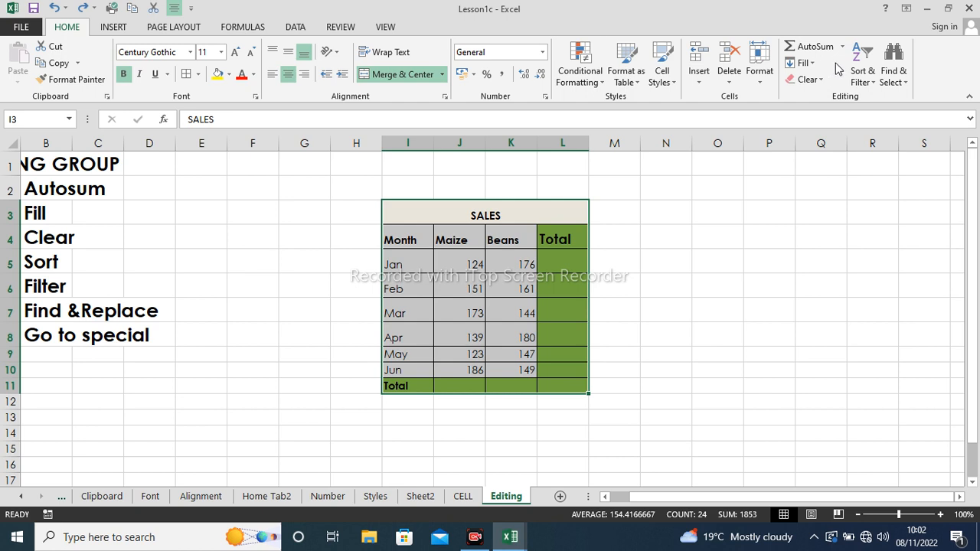
click(766, 240)
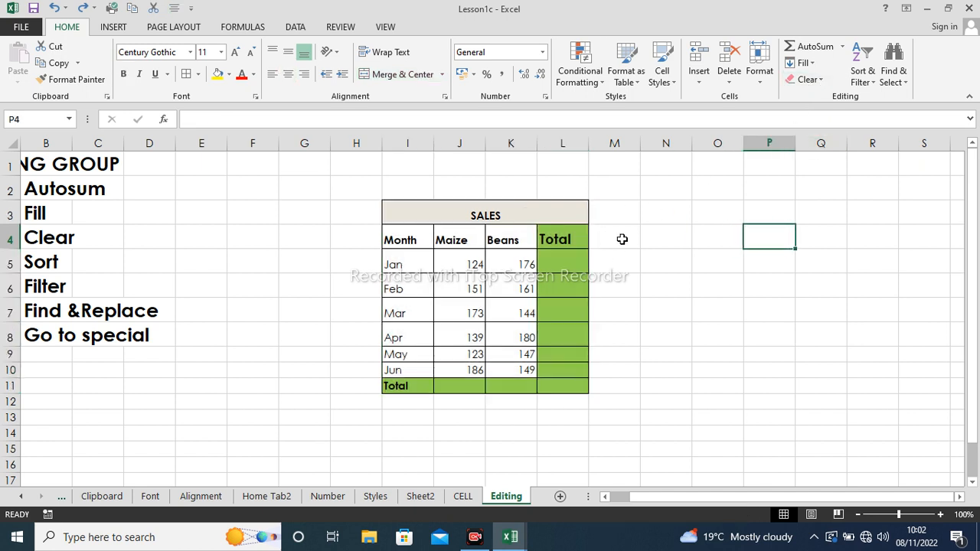
click(563, 247)
click(571, 262)
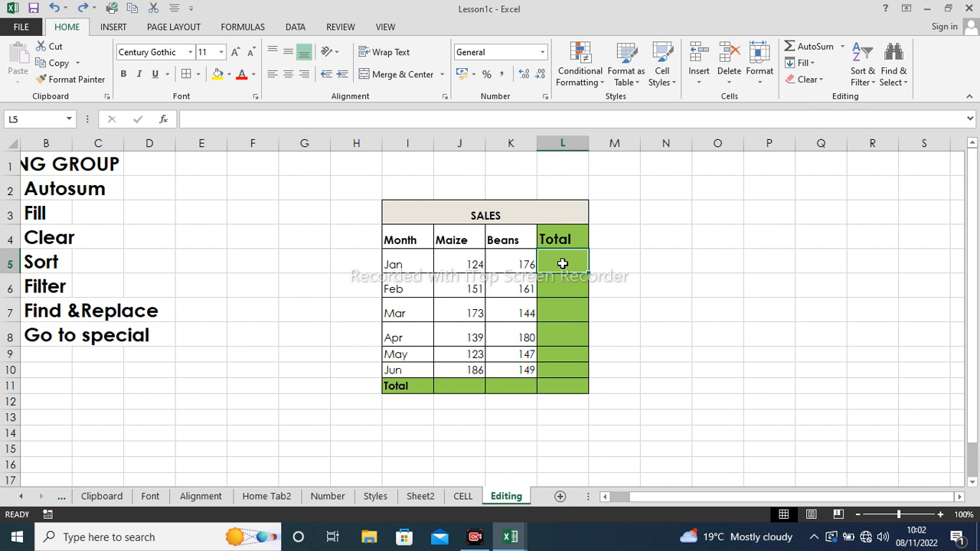
- Enter =SUM(J5:K5) in L5 using AutoSum Sum, giving Jan's total of 300
click(843, 47)
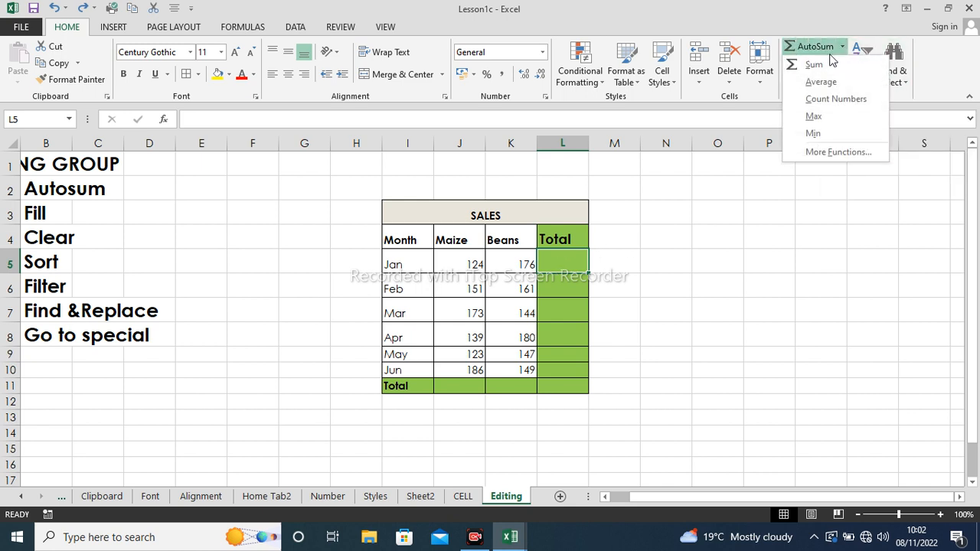
click(815, 65)
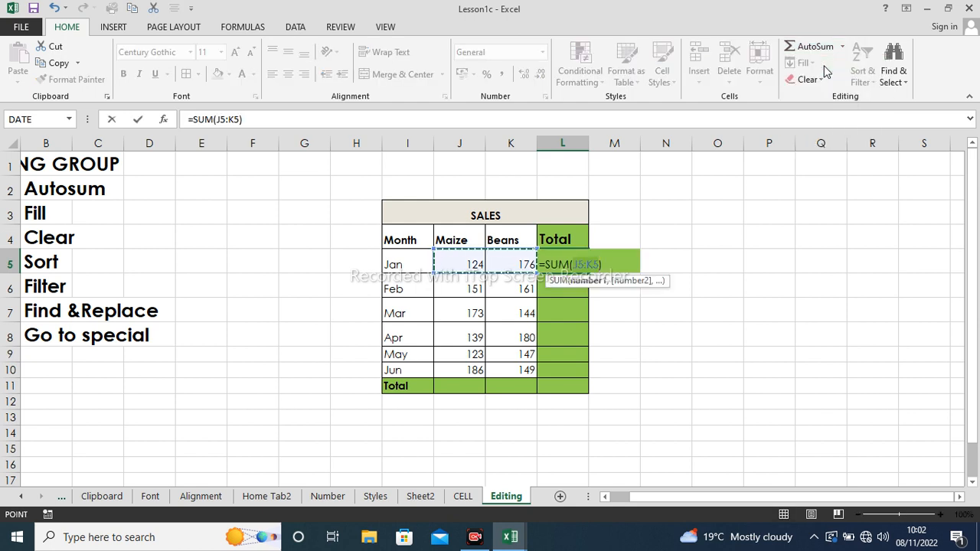
key(Return)
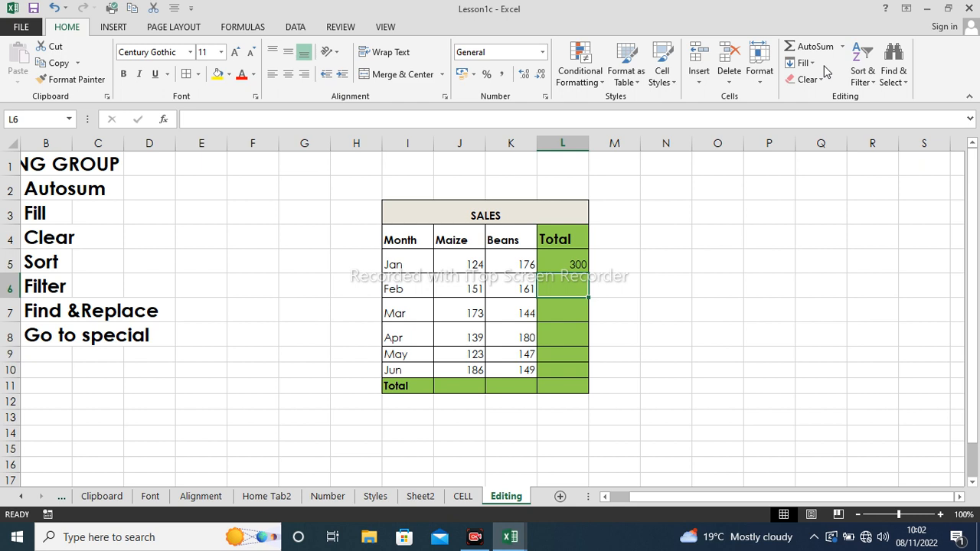
- Fill the sum formula down column L, giving 300, 312, 317, 319, 270, 335
click(567, 264)
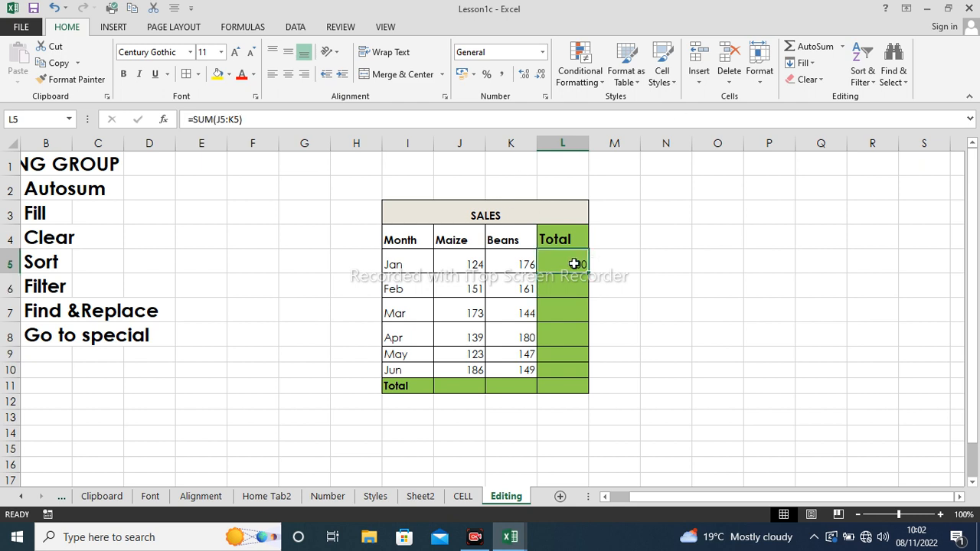
drag(586, 272, 586, 389)
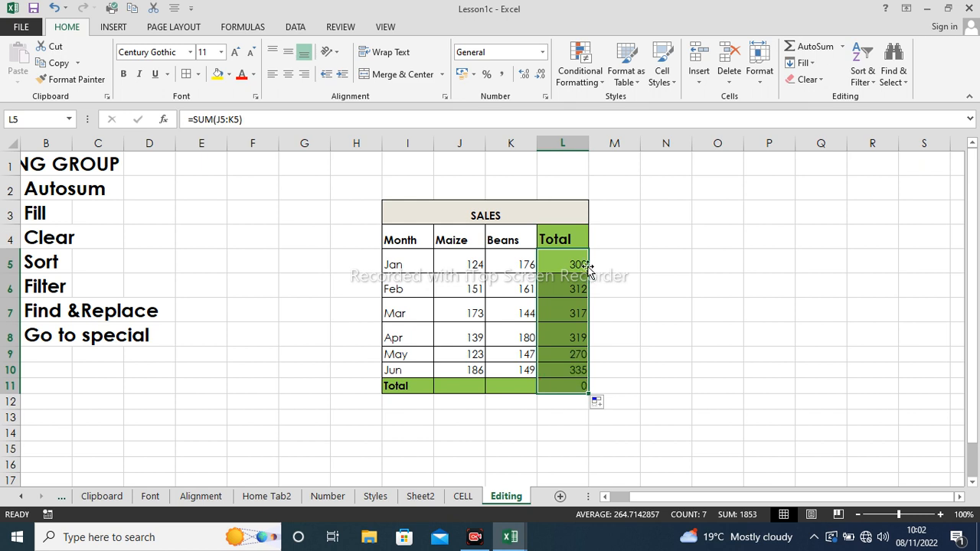
click(583, 266)
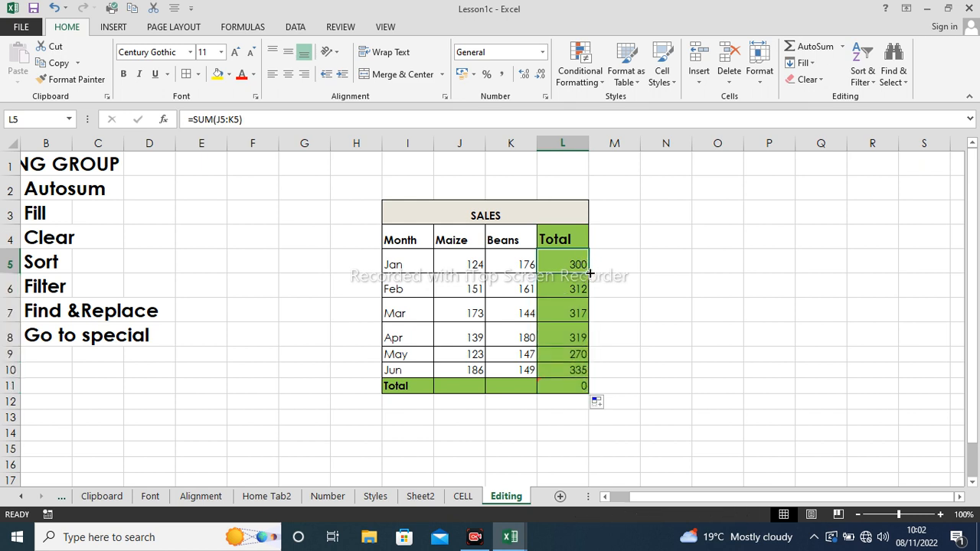
drag(591, 272, 580, 370)
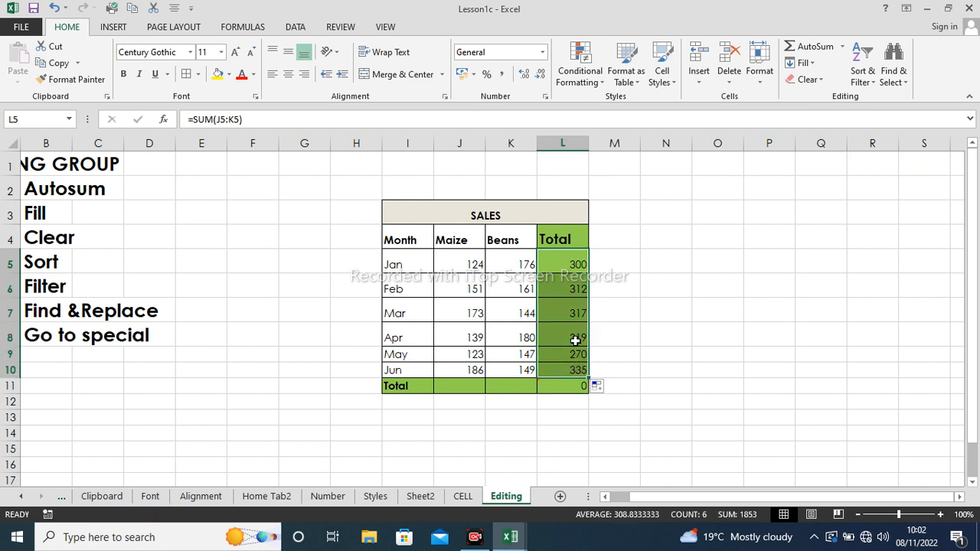
click(623, 288)
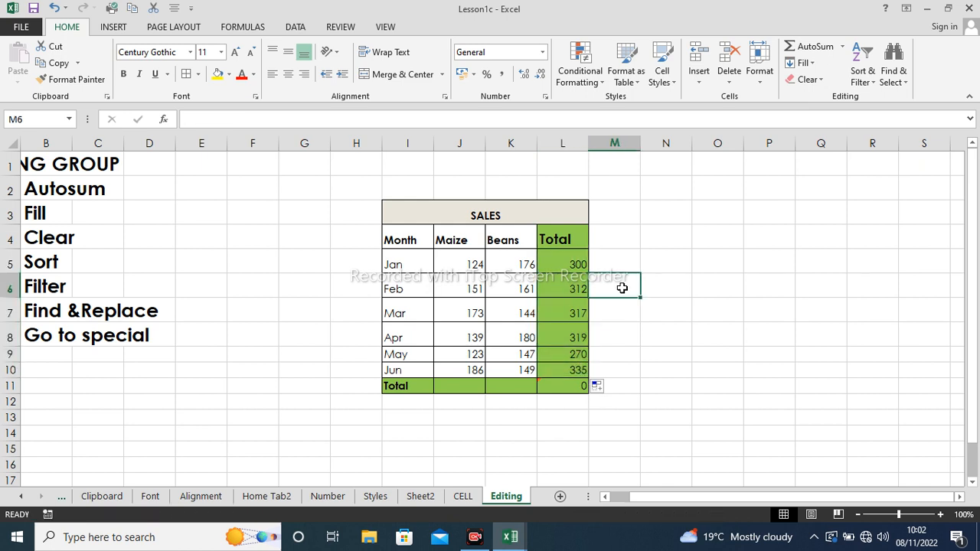
click(572, 265)
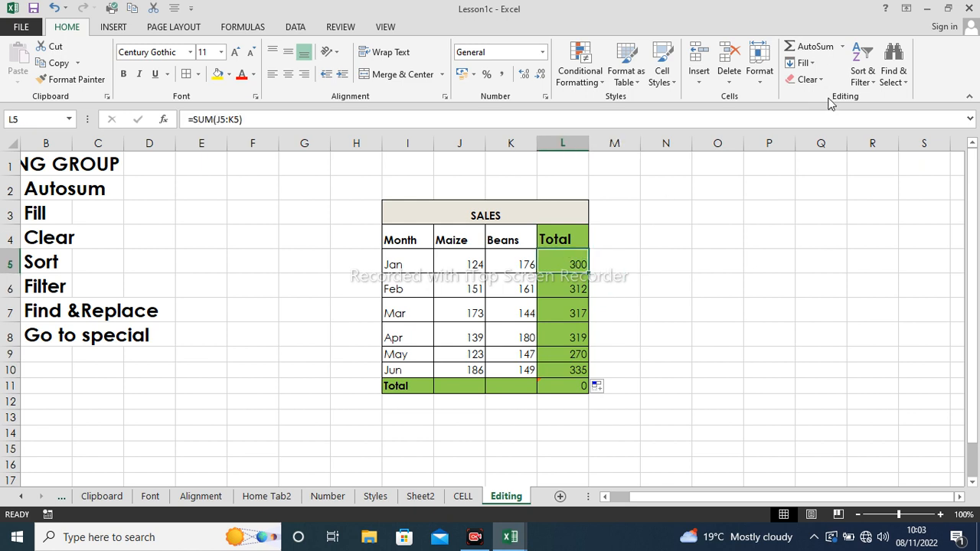
- Replace L5 with =AVERAGE(J5:K5) using AutoSum Average, giving 150
click(843, 47)
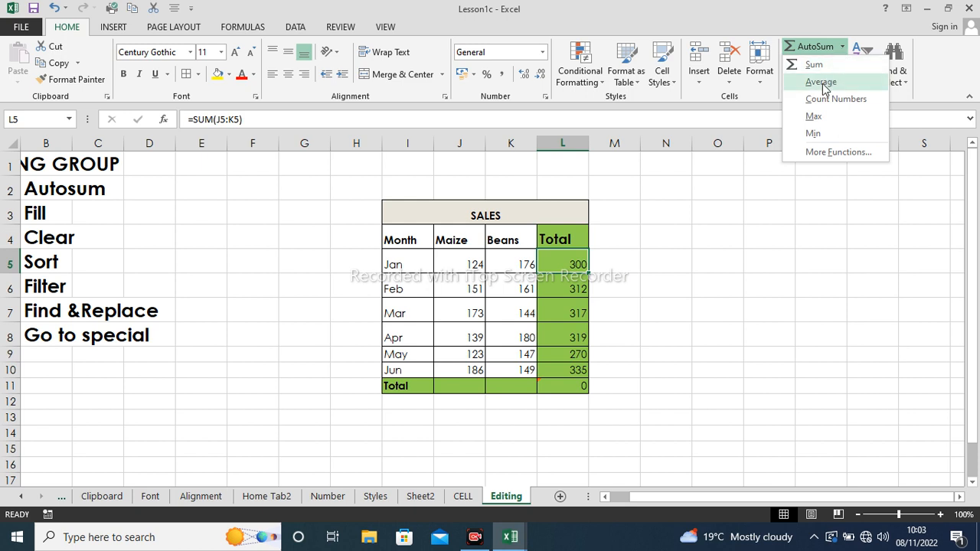
click(636, 313)
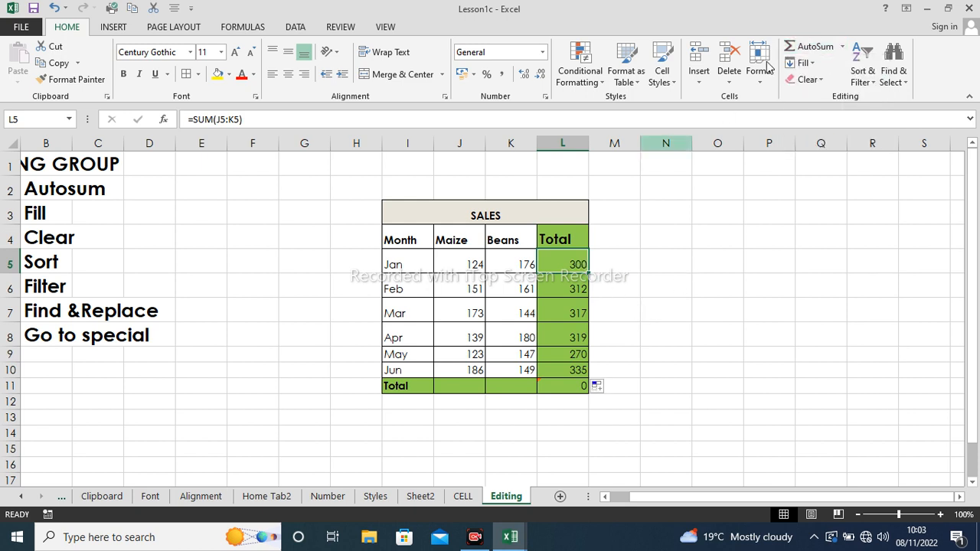
click(842, 47)
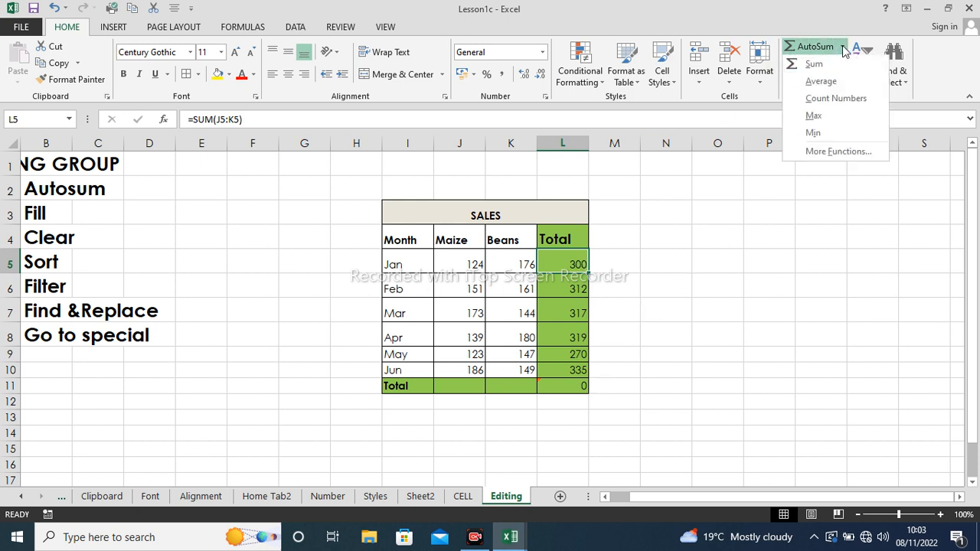
click(816, 82)
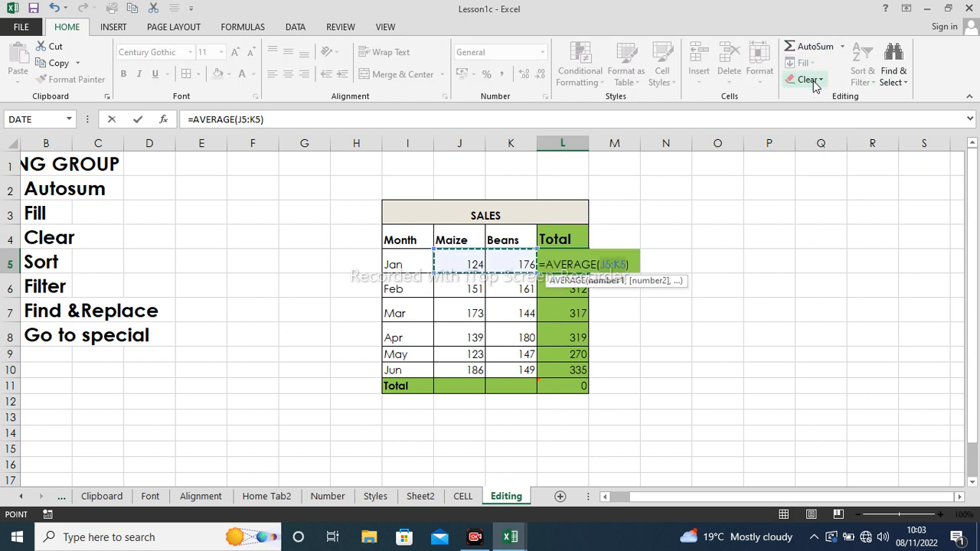
key(Return)
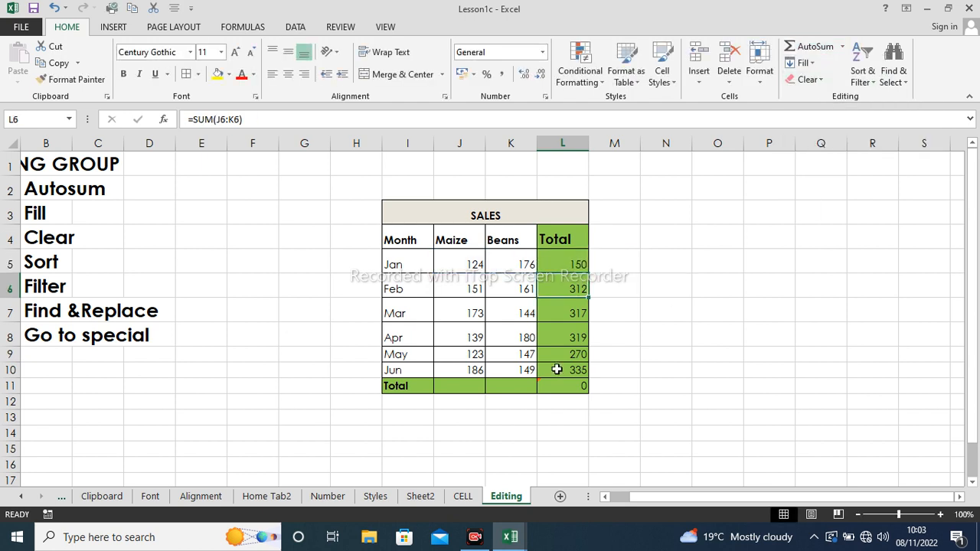
- Fill the average formula down to L11, leaving #DIV/0! in the Total row
click(567, 265)
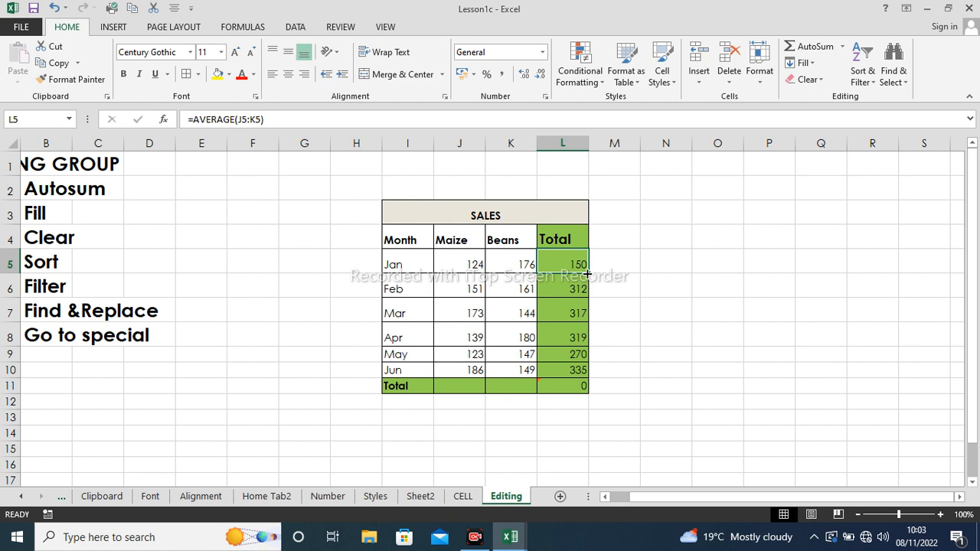
drag(587, 273, 585, 386)
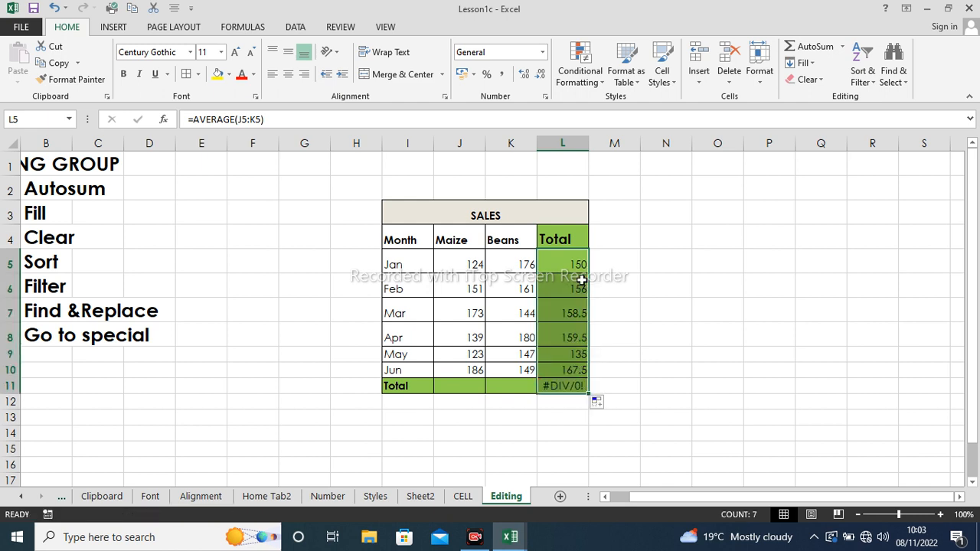
click(554, 383)
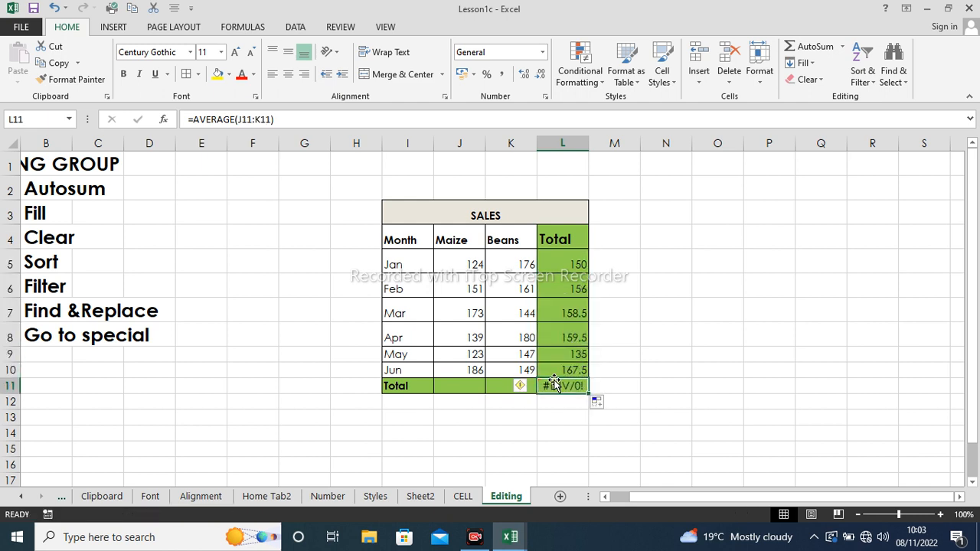
click(619, 374)
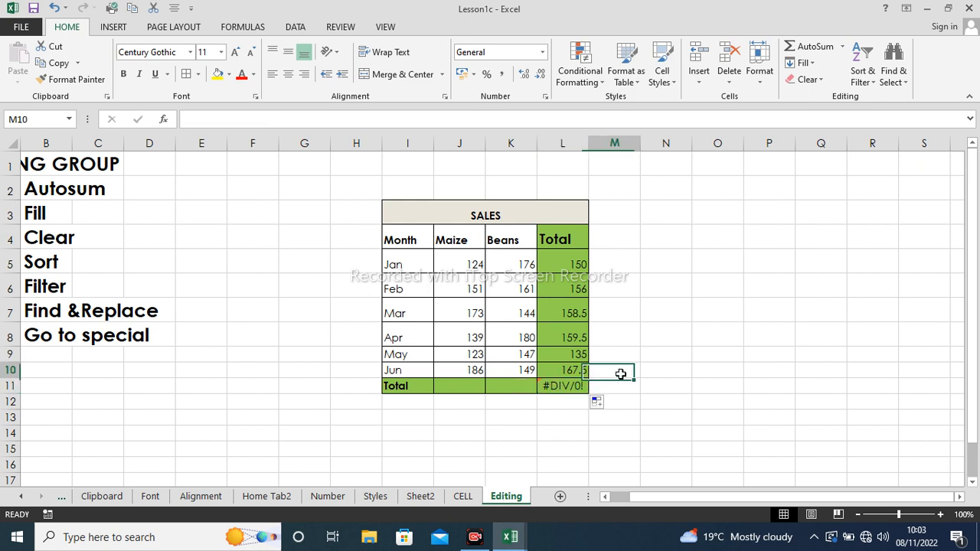
click(582, 384)
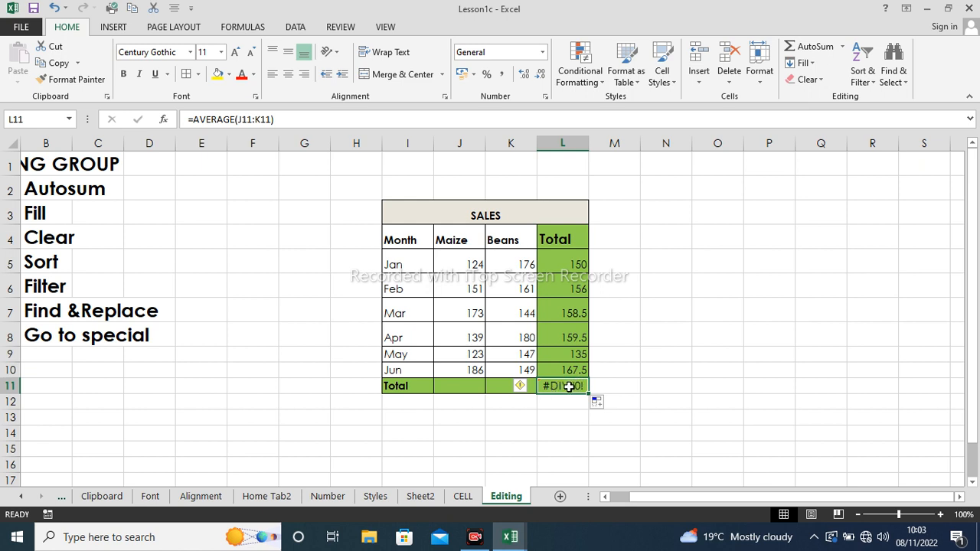
click(462, 384)
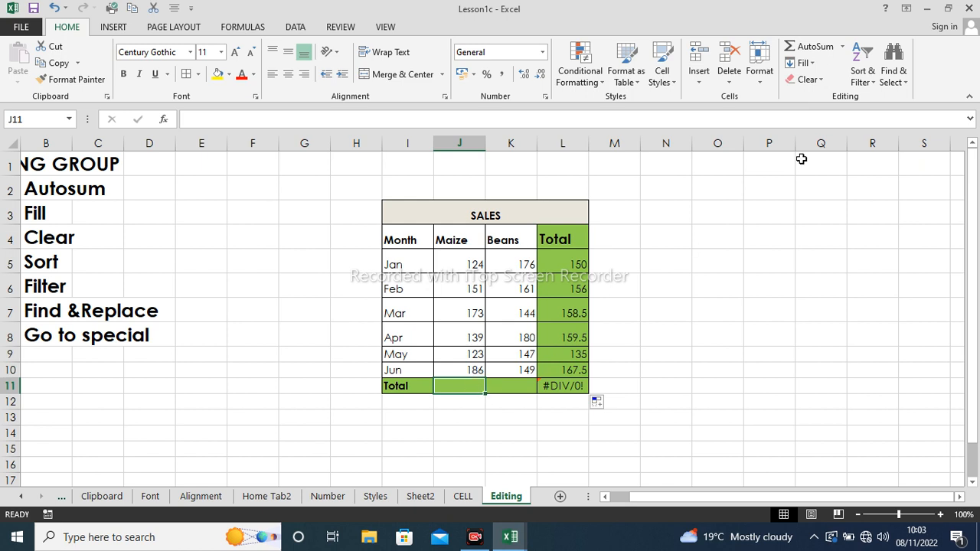
- Sum the Maize column into J11 and copy the total across to Beans in K11
click(824, 47)
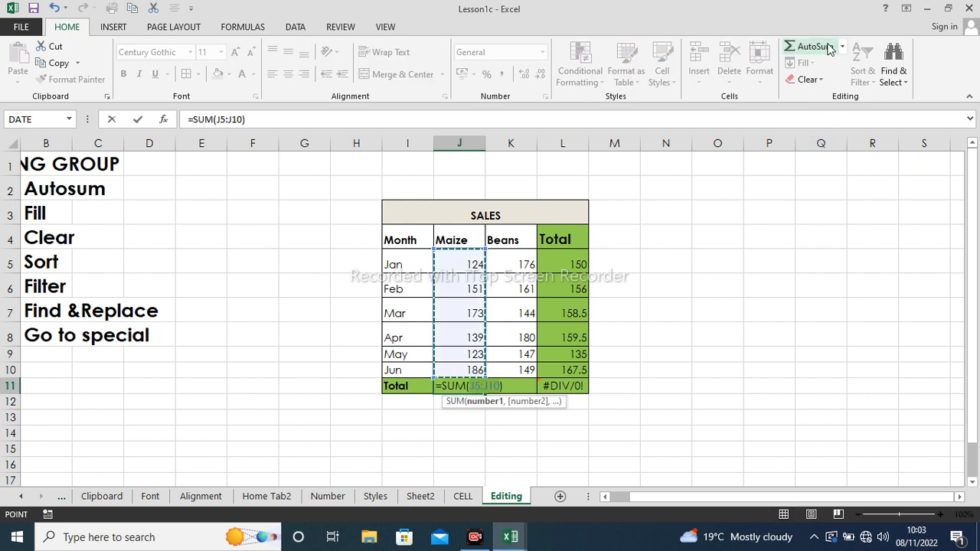
key(Return)
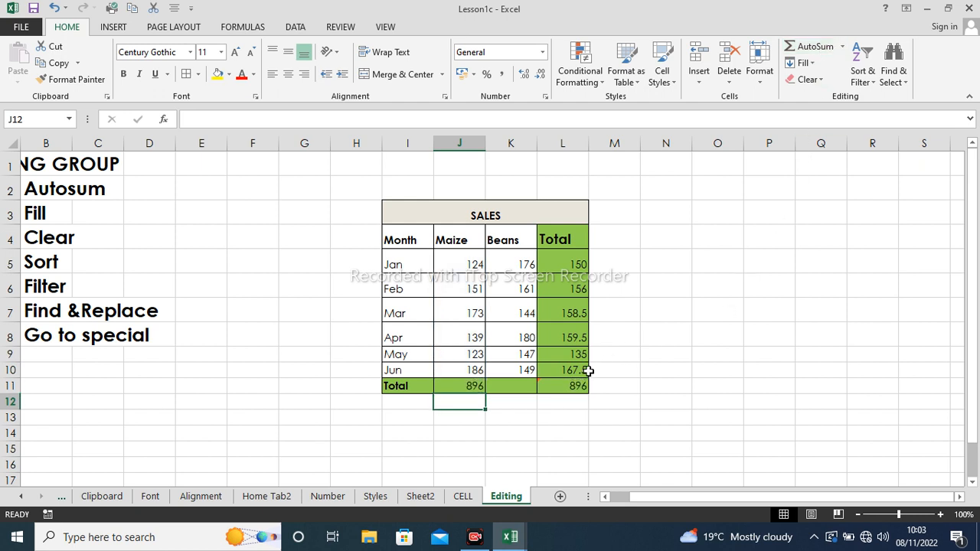
click(548, 399)
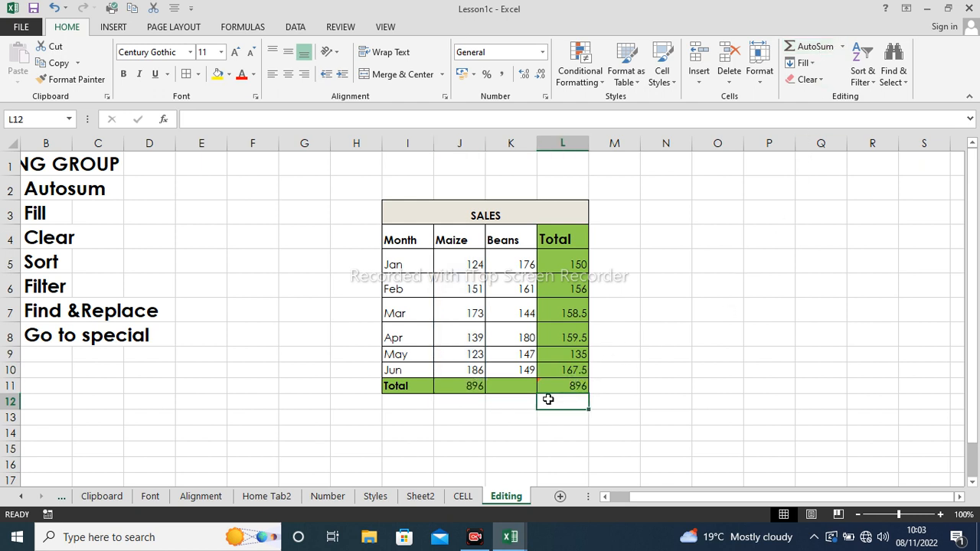
click(467, 386)
drag(489, 393, 527, 398)
click(623, 388)
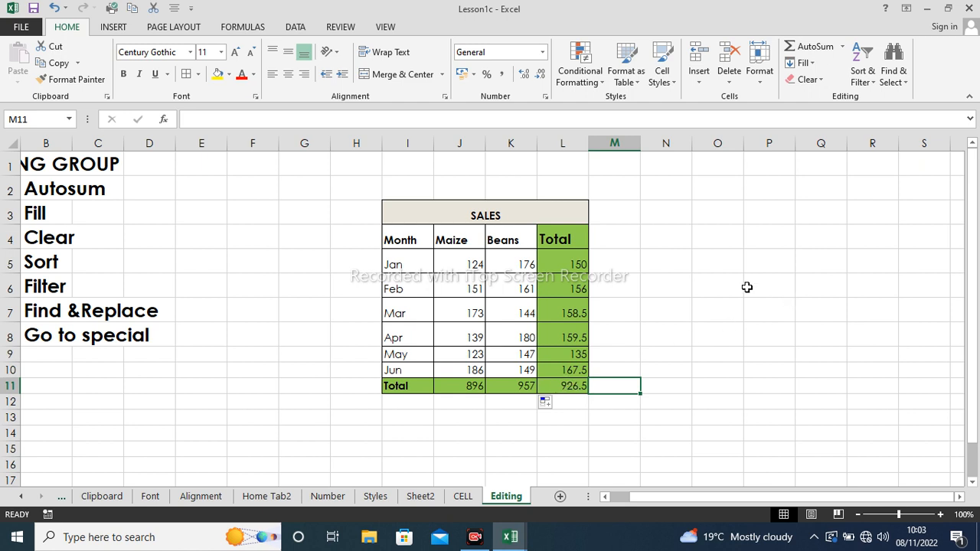
click(842, 48)
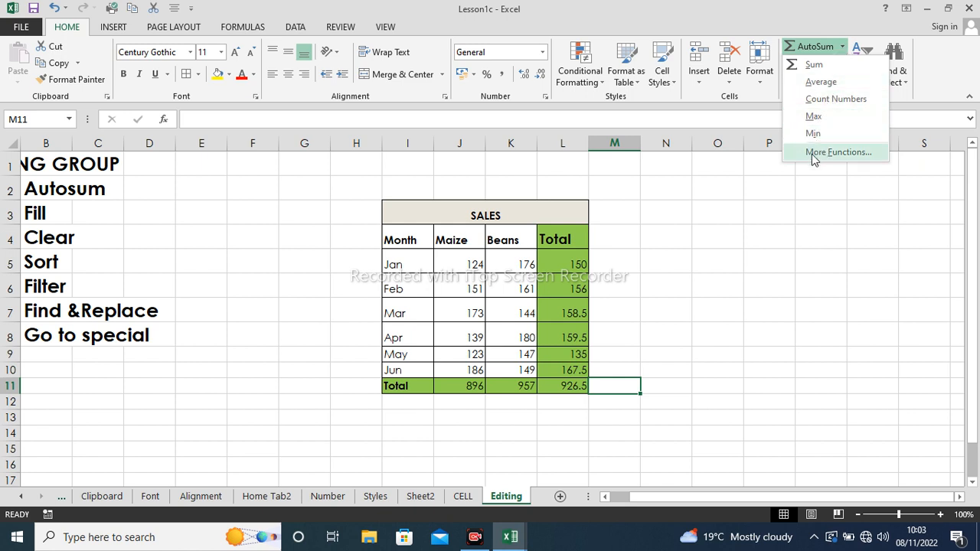
click(748, 241)
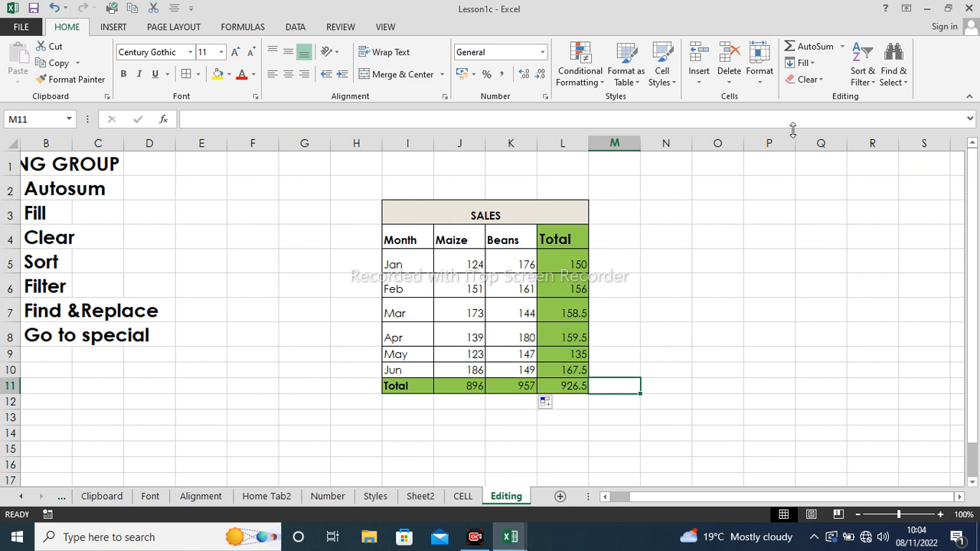
click(804, 63)
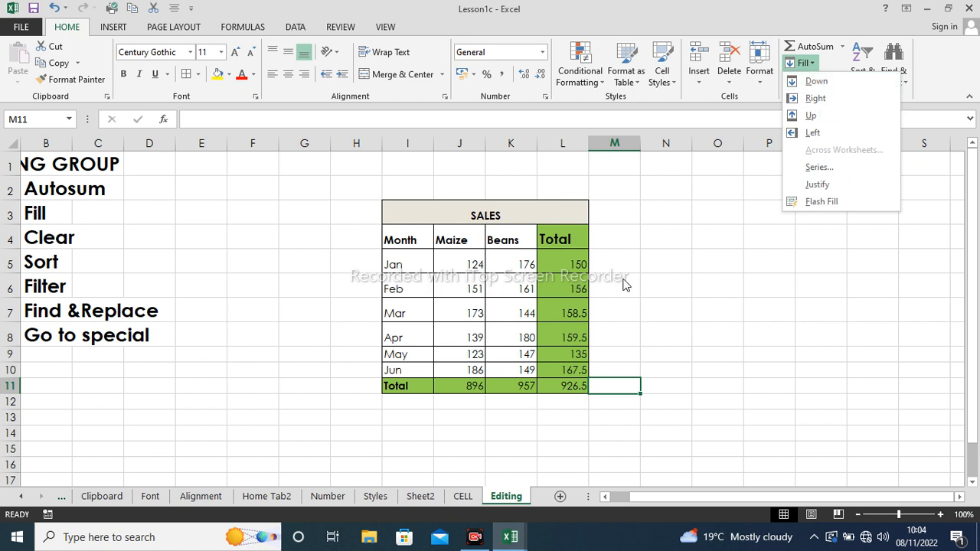
click(654, 210)
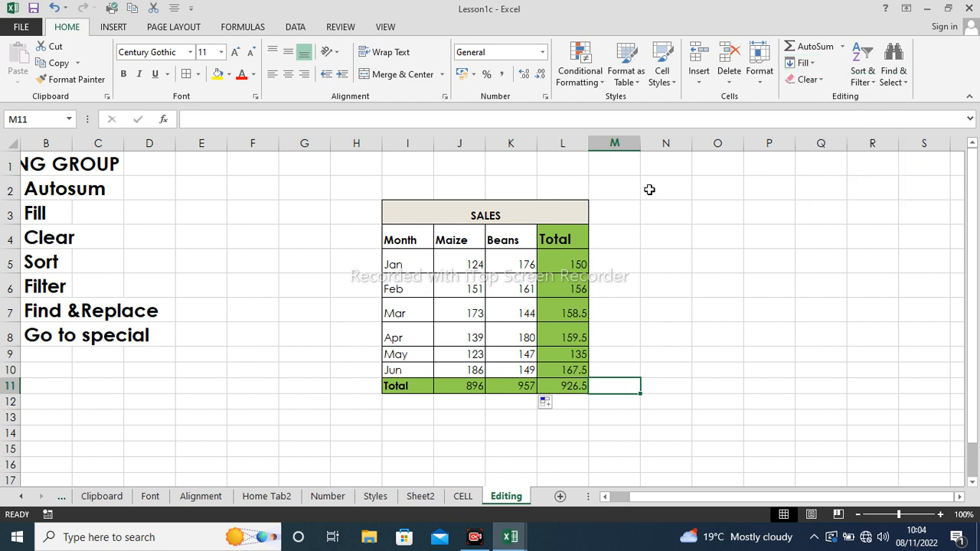
click(625, 192)
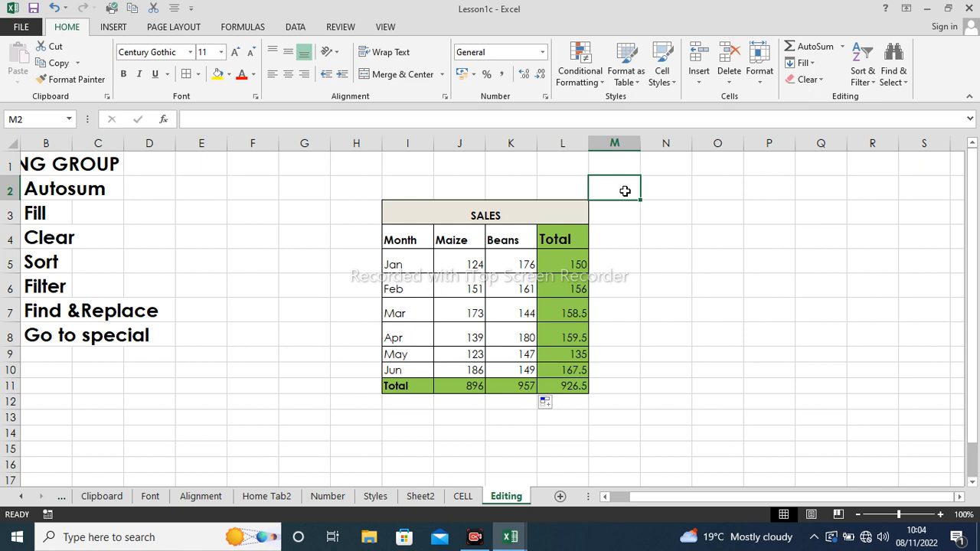
text(3)
click(667, 187)
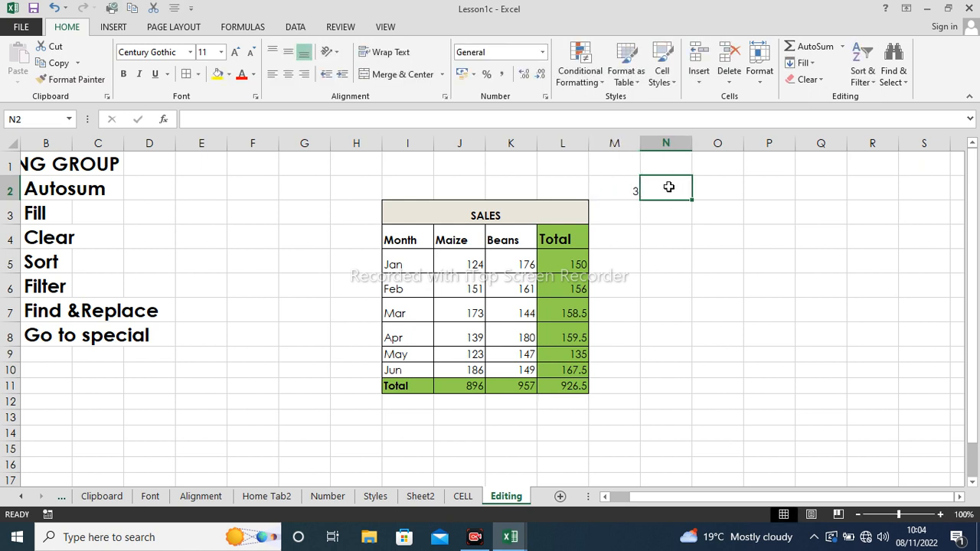
click(631, 189)
key(Delete)
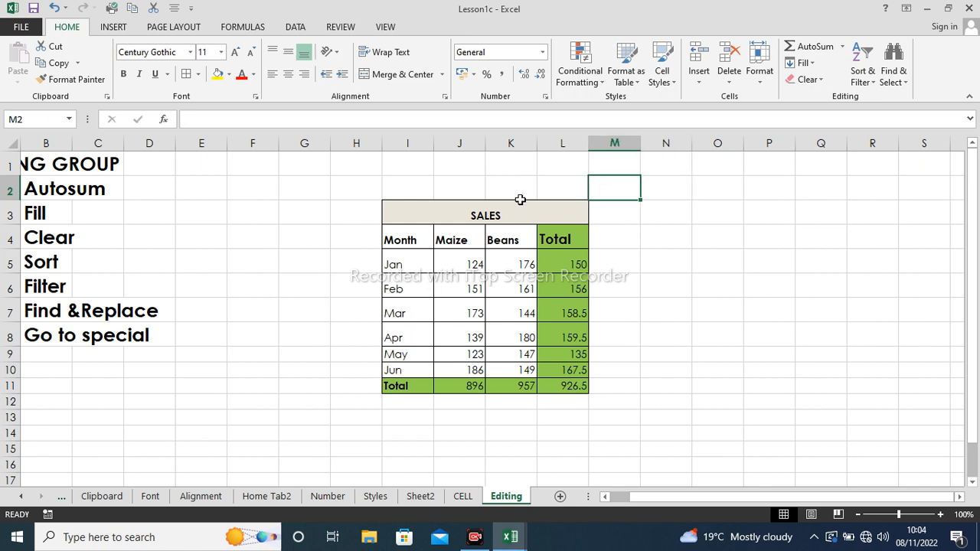
click(348, 183)
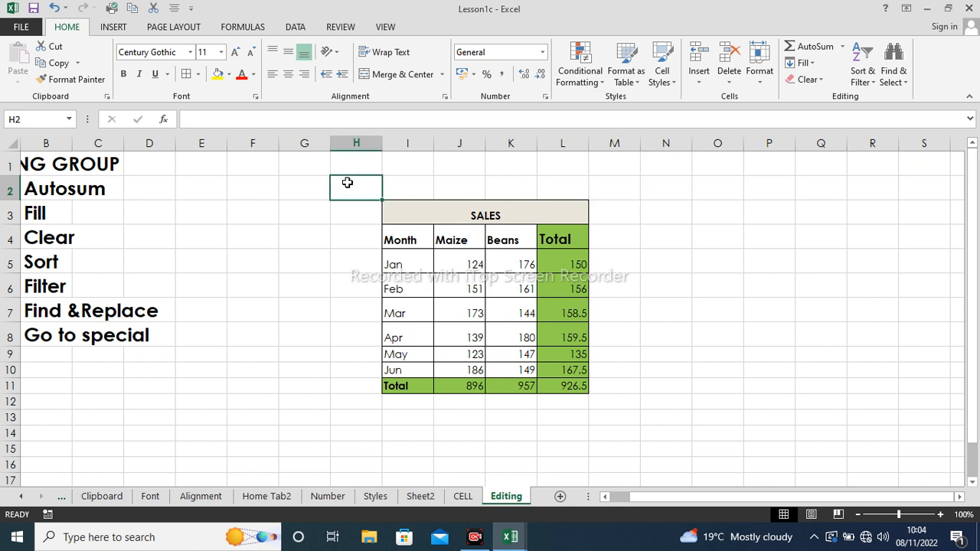
text(3)
click(401, 187)
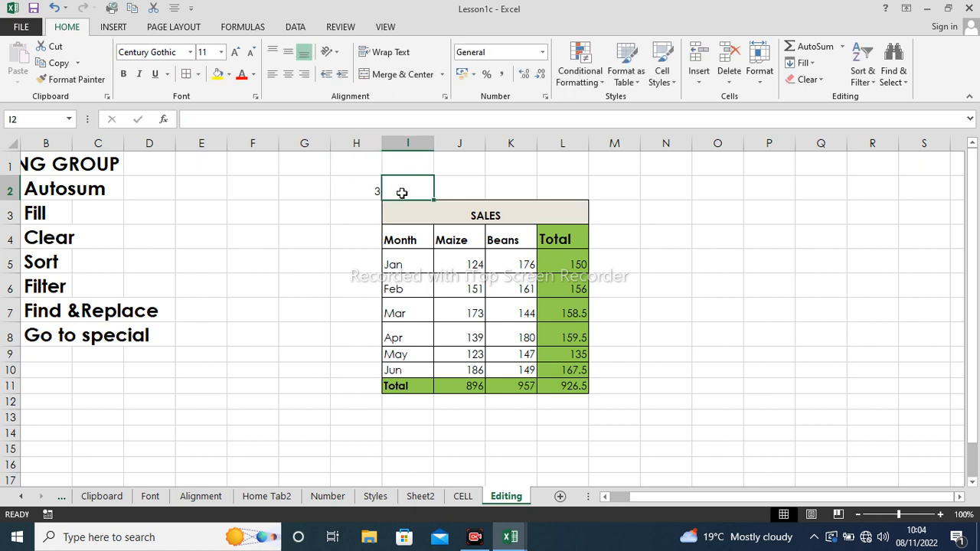
text(7)
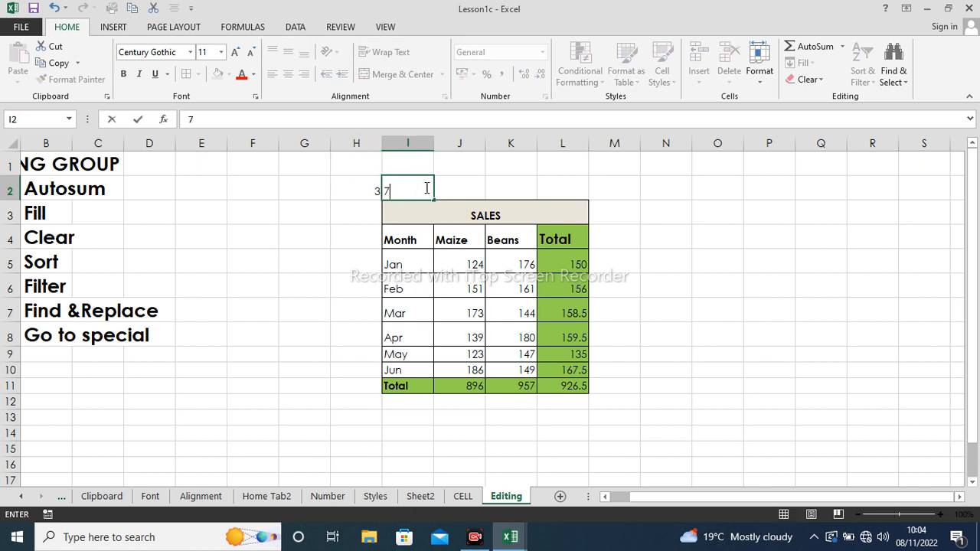
click(460, 182)
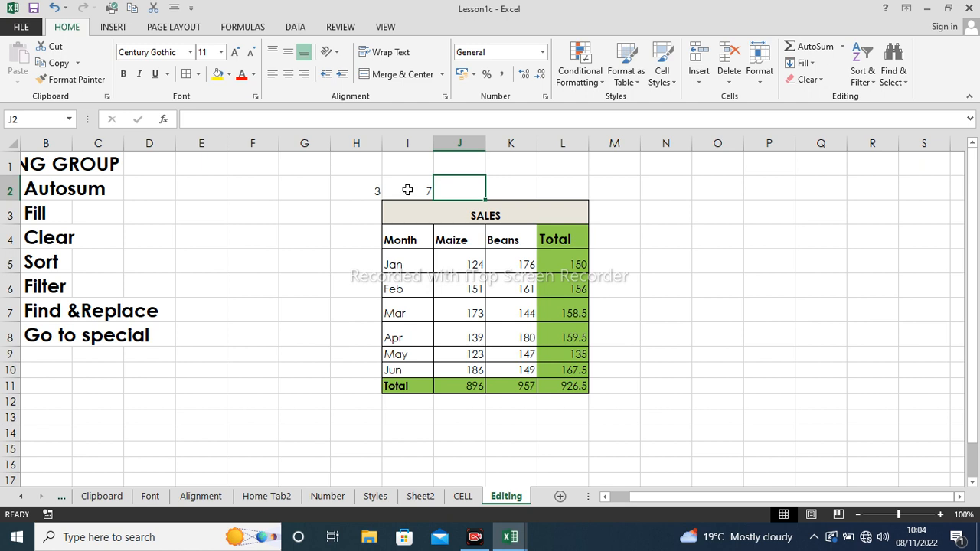
drag(360, 190, 928, 217)
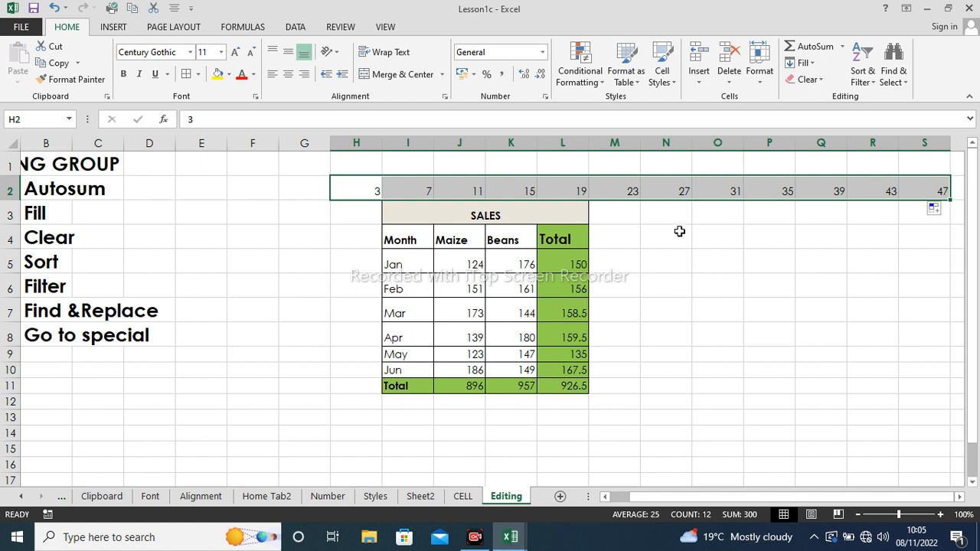
click(663, 260)
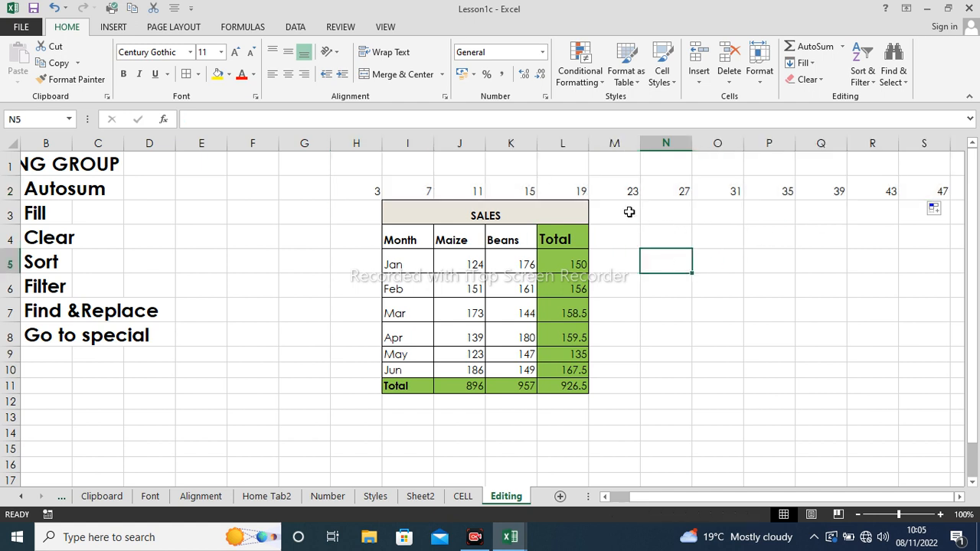
click(379, 190)
drag(379, 190, 951, 195)
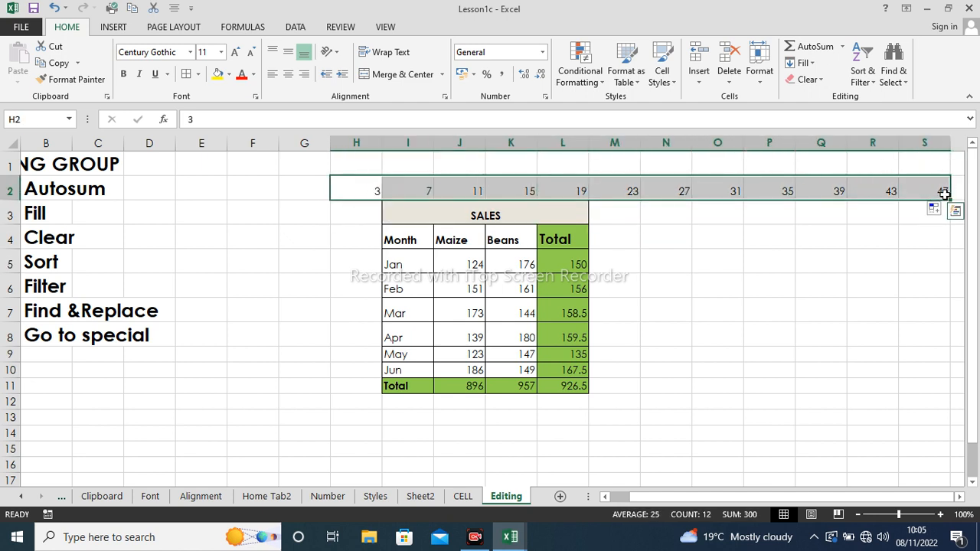
key(Delete)
click(829, 188)
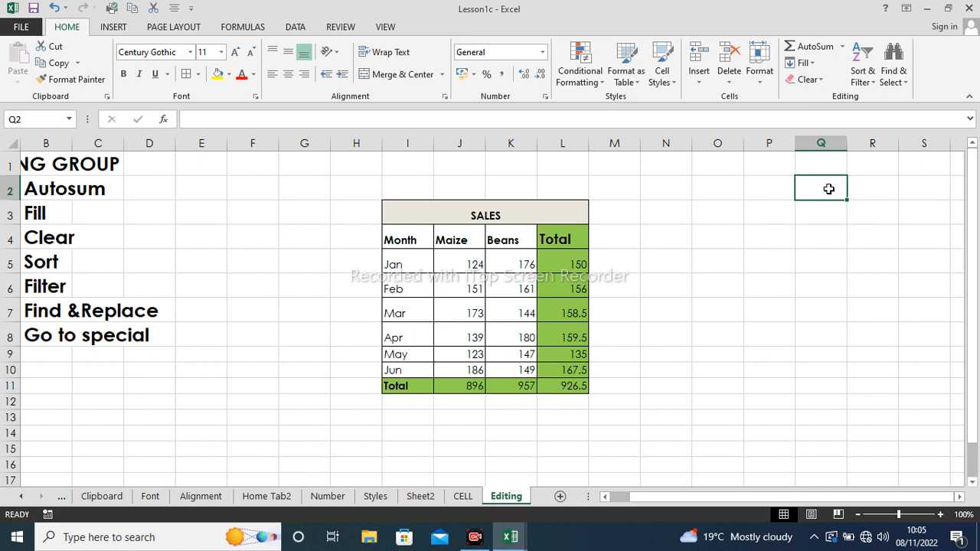
- Enter 8 in Q2 and 12 in P2, then fill left to G2 as 48 down to 8
text(8)
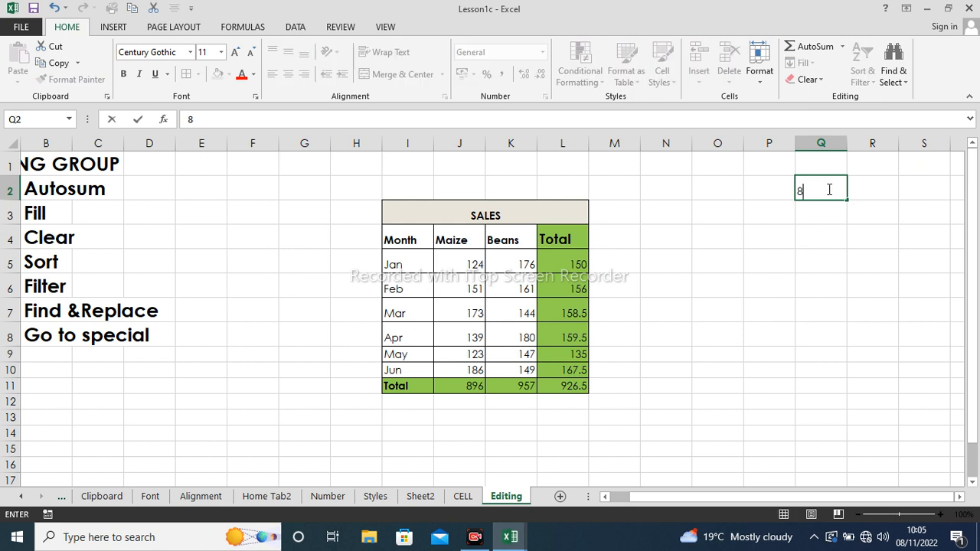
click(782, 189)
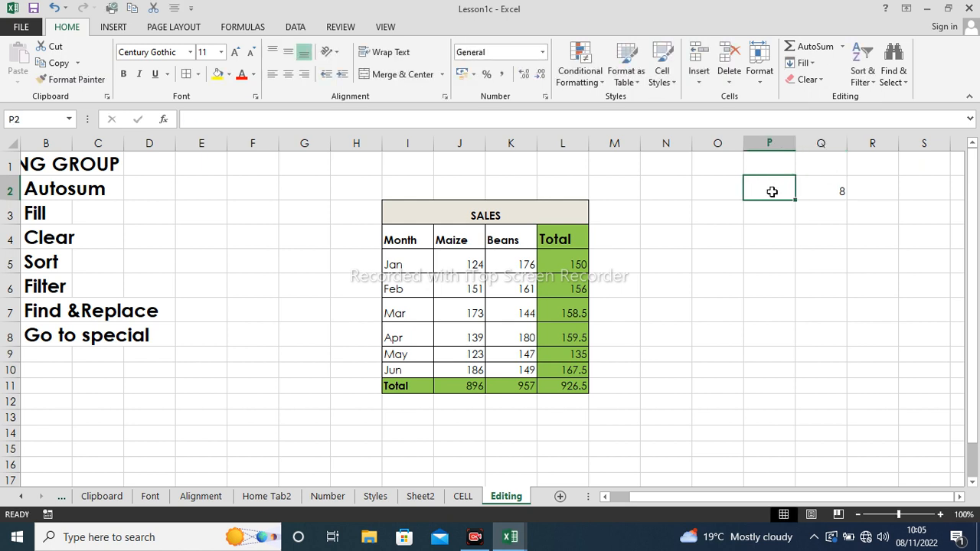
text(12)
click(776, 212)
drag(765, 189, 295, 182)
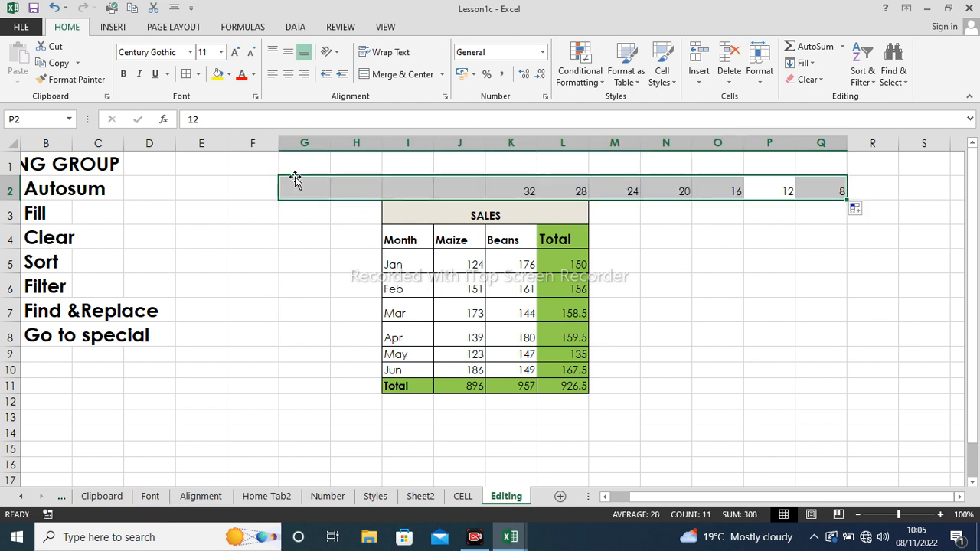
click(720, 211)
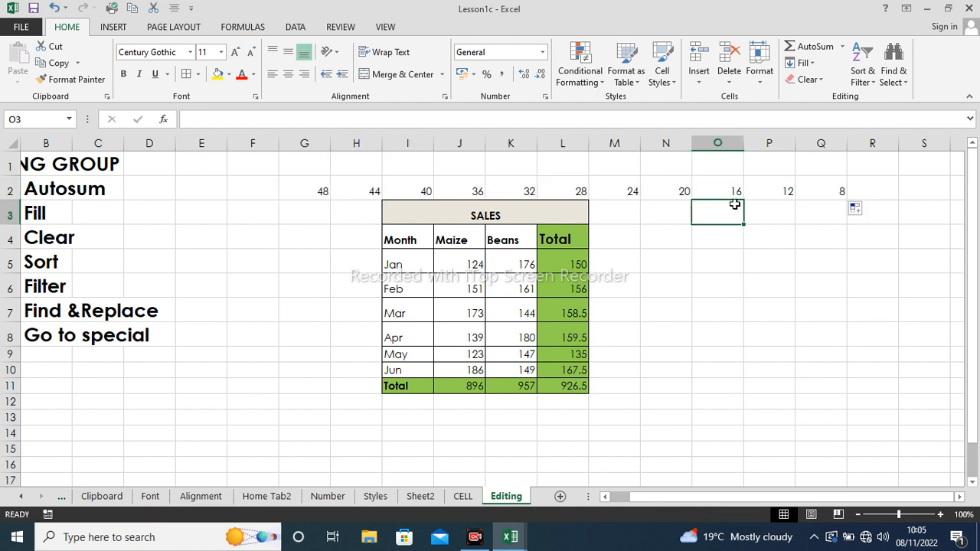
click(843, 192)
- Enter 15 in Q3 and fill Q2:Q3 down to Q13, counting up by sevens to 85
click(842, 215)
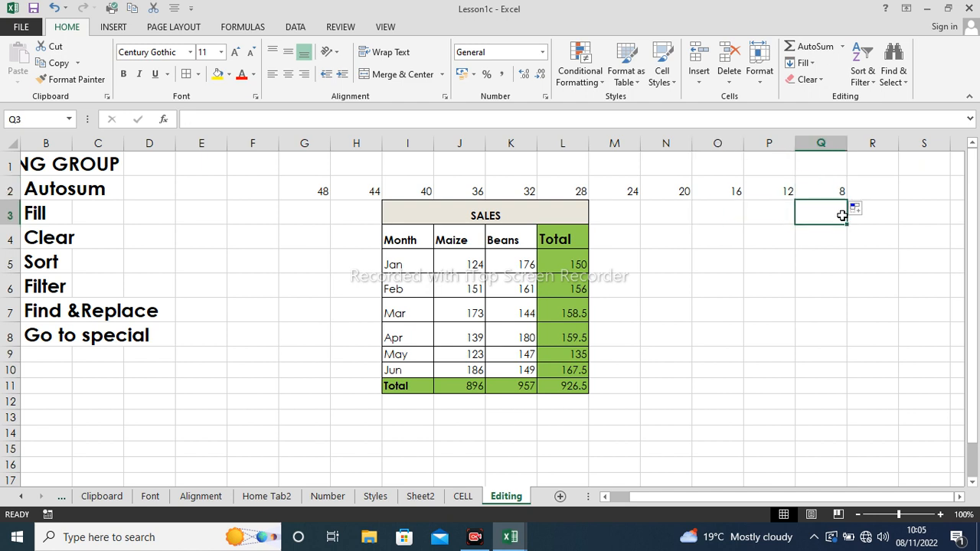
text(15)
key(Return)
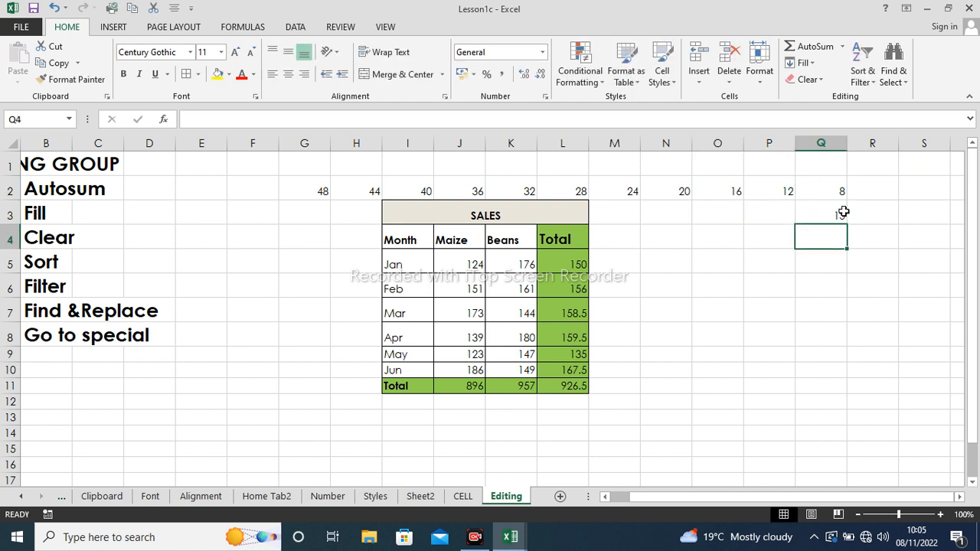
drag(838, 188, 791, 418)
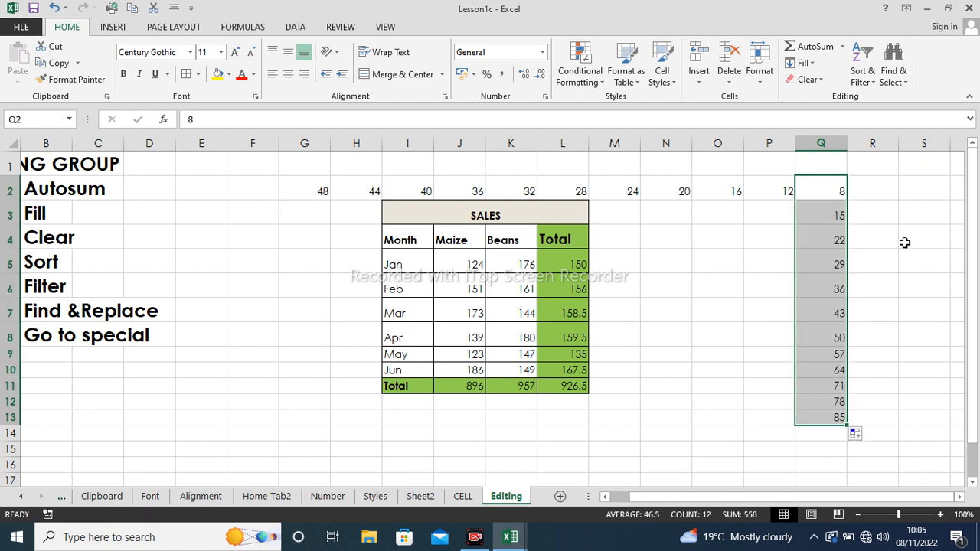
- Enter 9 in R13 and 14 in R12, then fill up to R2, reaching 64
click(871, 413)
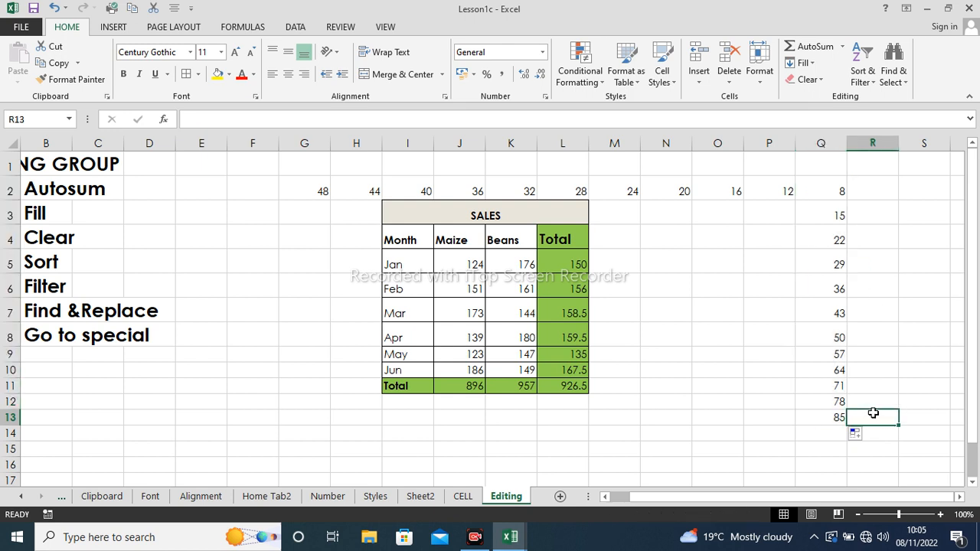
text(9)
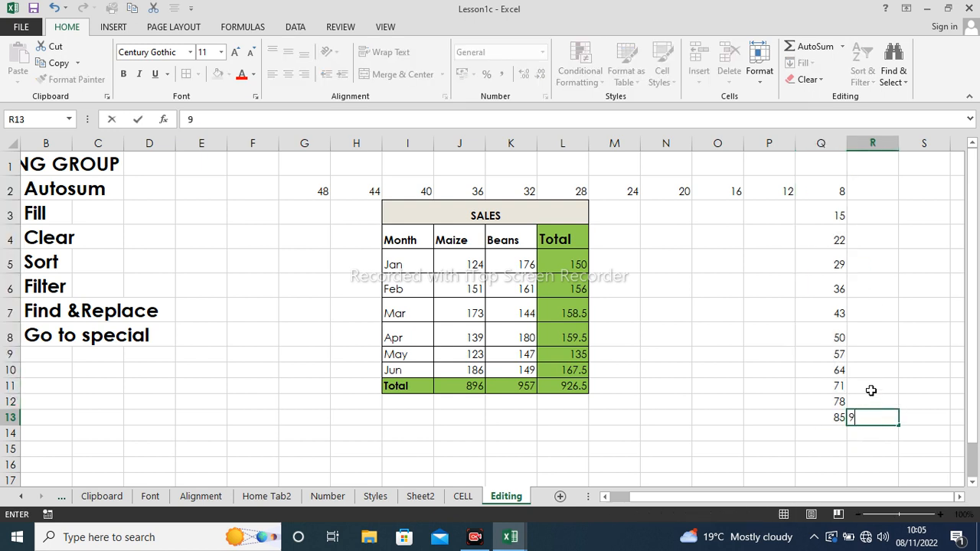
click(872, 402)
text(14)
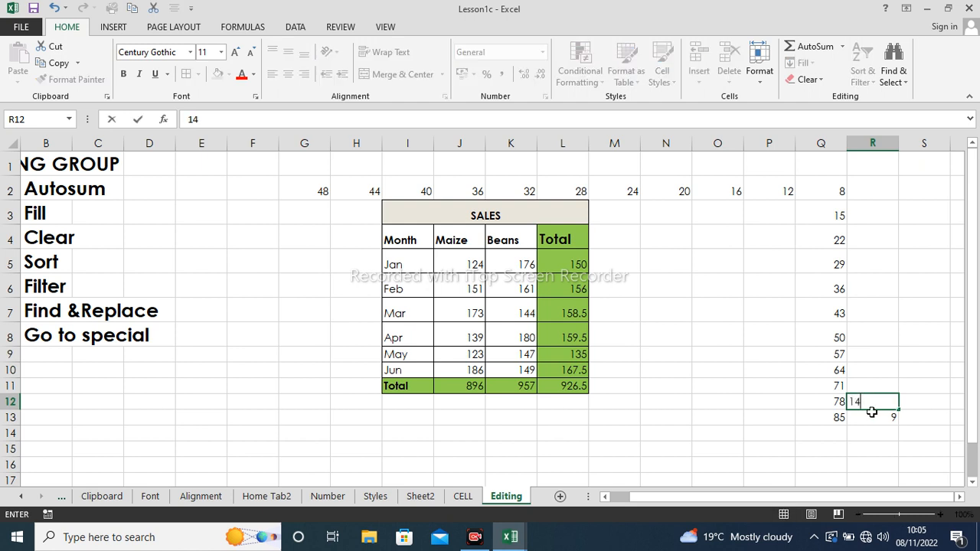
click(875, 414)
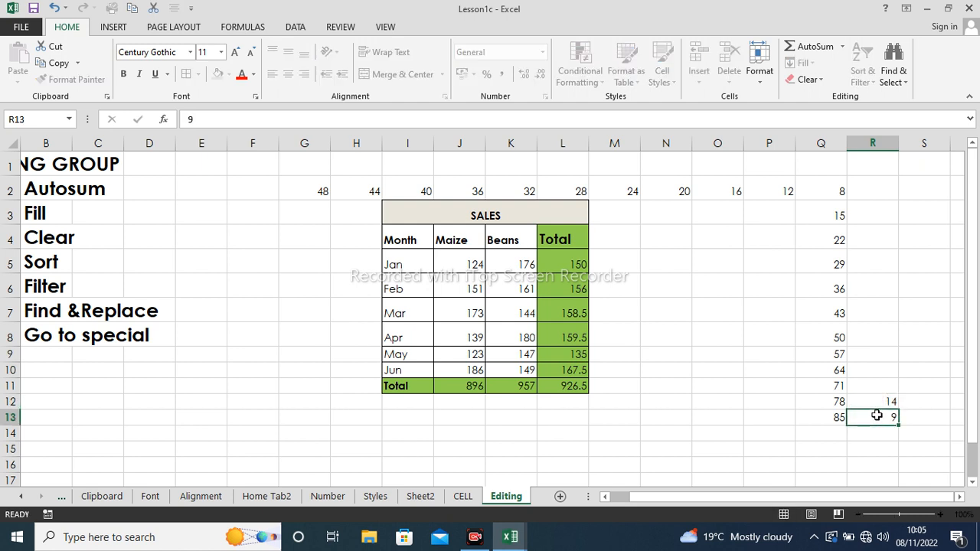
click(880, 401)
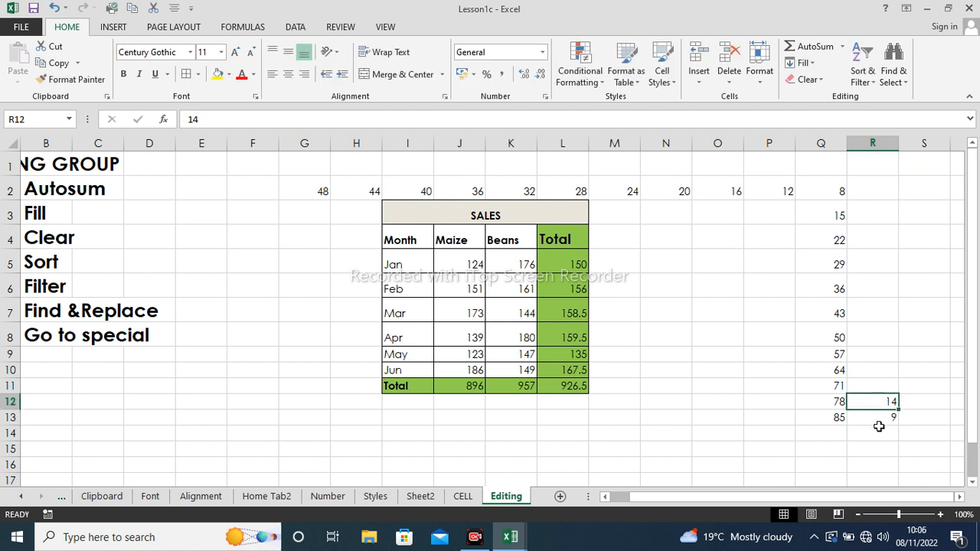
click(879, 417)
drag(880, 413, 885, 189)
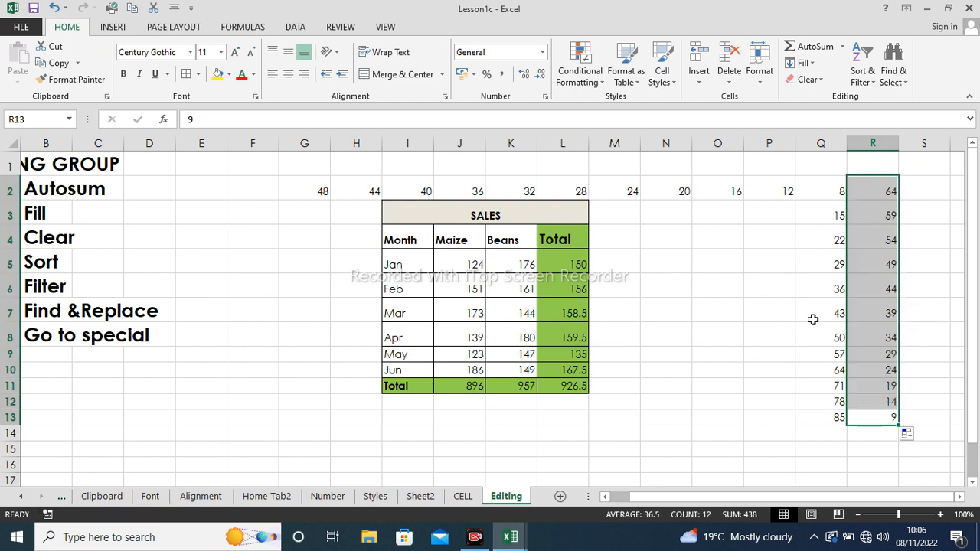
click(643, 237)
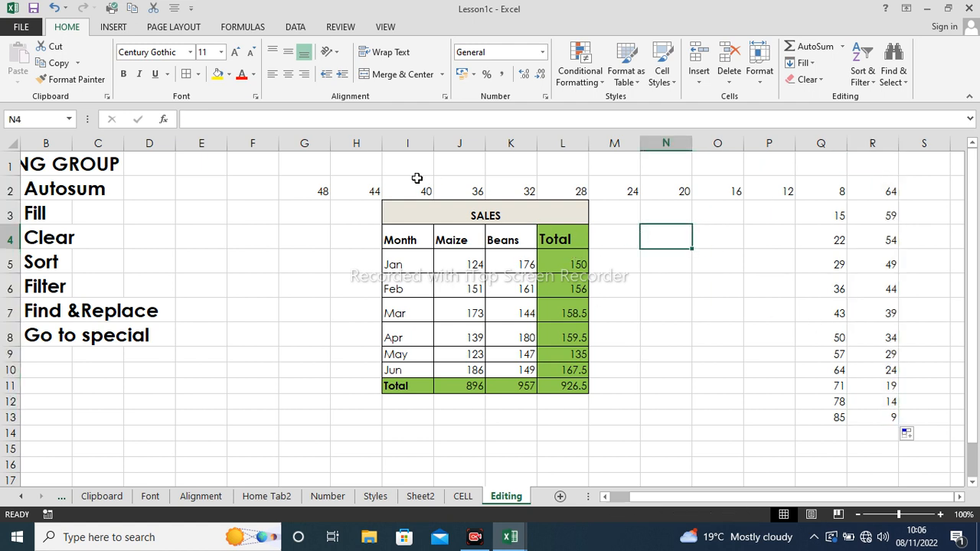
- Delete the row 2 series and the Q3:R13 values, then select O2
drag(313, 193, 857, 176)
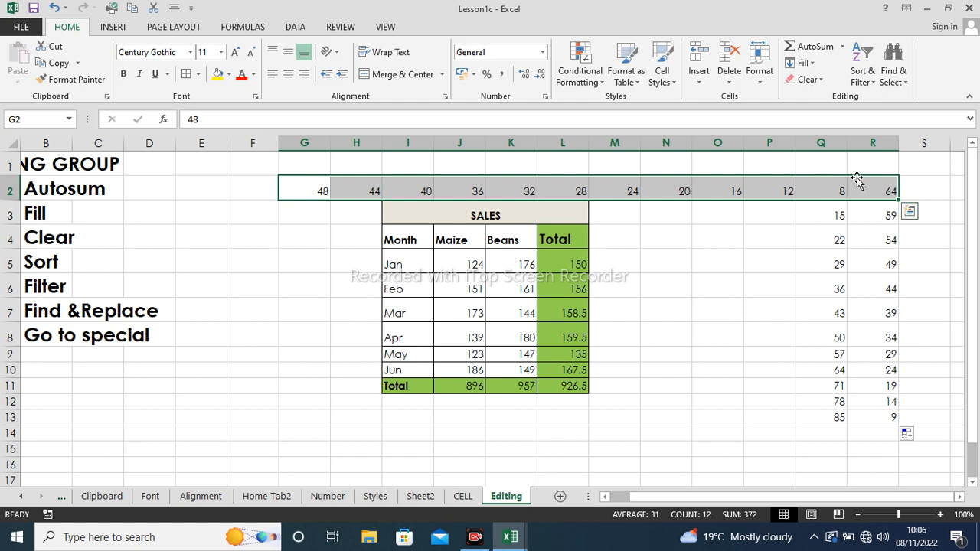
key(Delete)
drag(833, 209, 865, 417)
key(Delete)
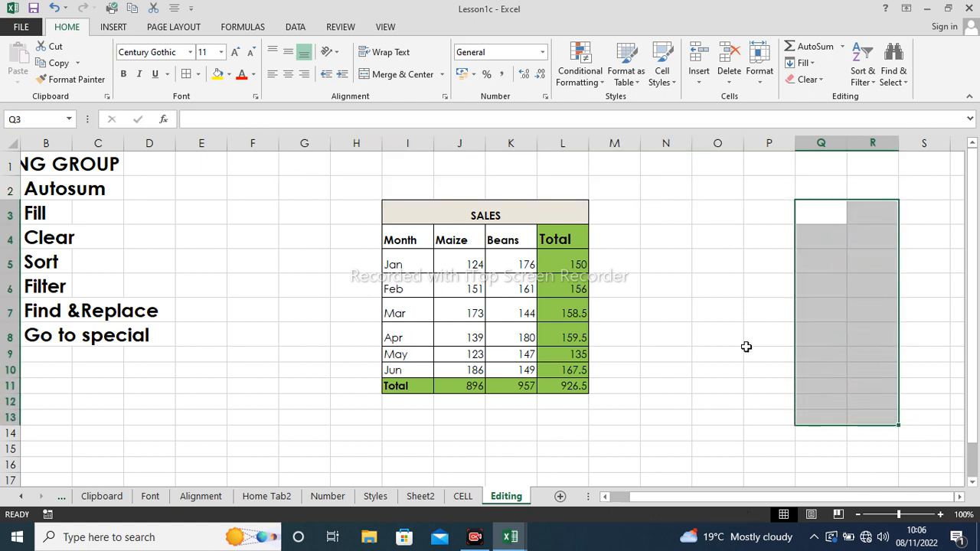
click(737, 332)
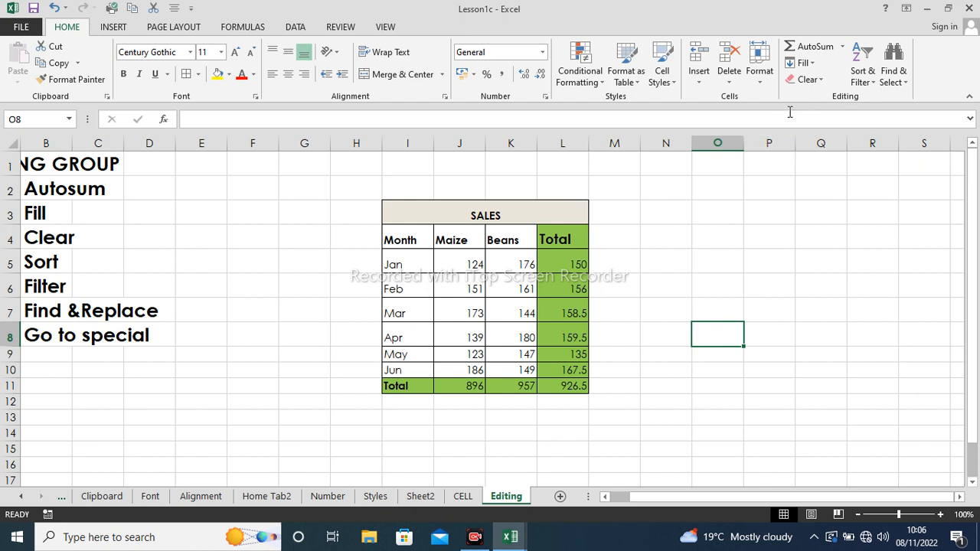
click(817, 70)
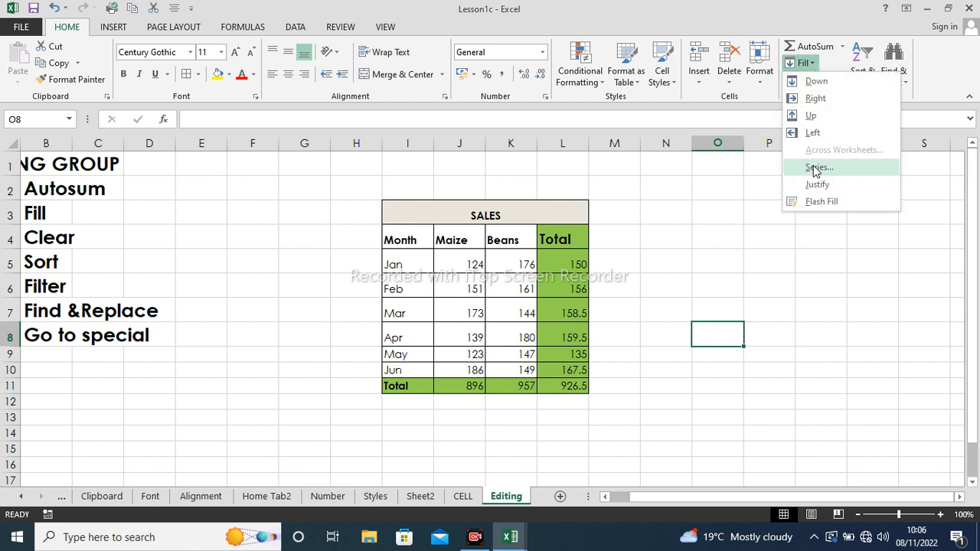
click(706, 207)
click(706, 208)
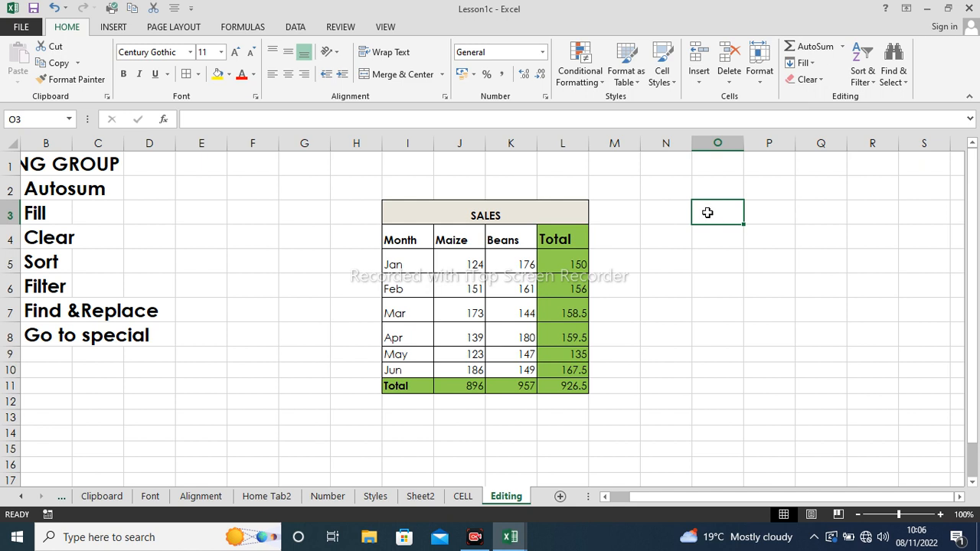
click(718, 189)
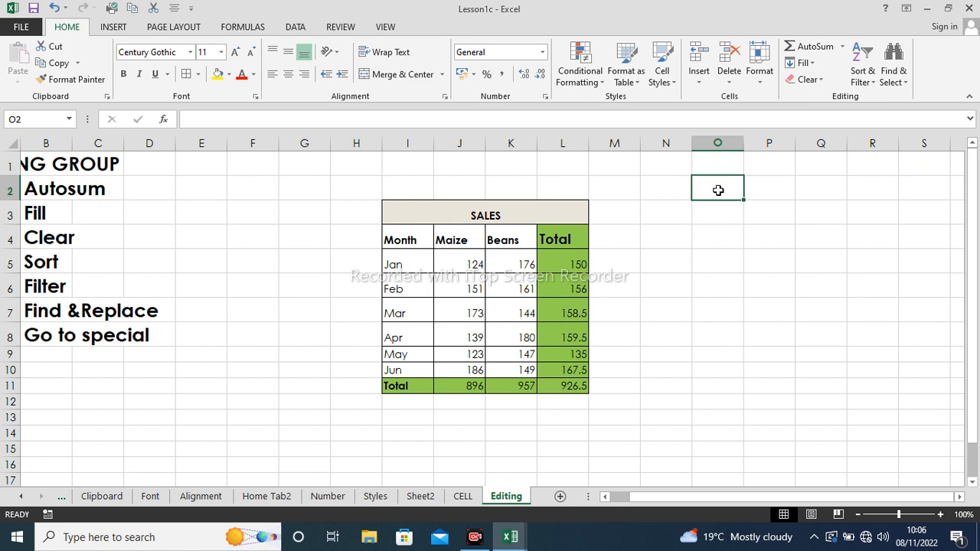
- Enter 3 in O2 and fill O2:O13 as a Linear series, step 5, ending at 58
text(3)
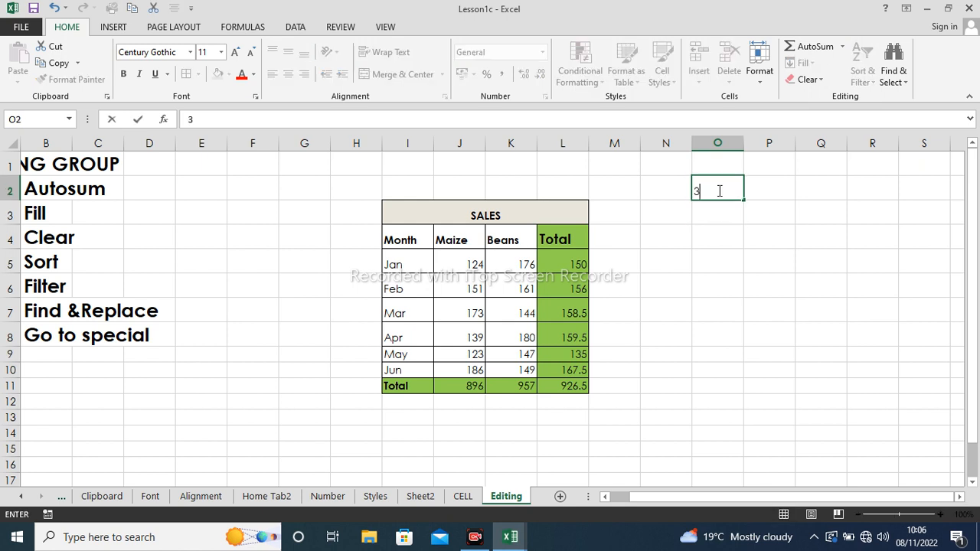
key(Return)
drag(725, 185, 712, 425)
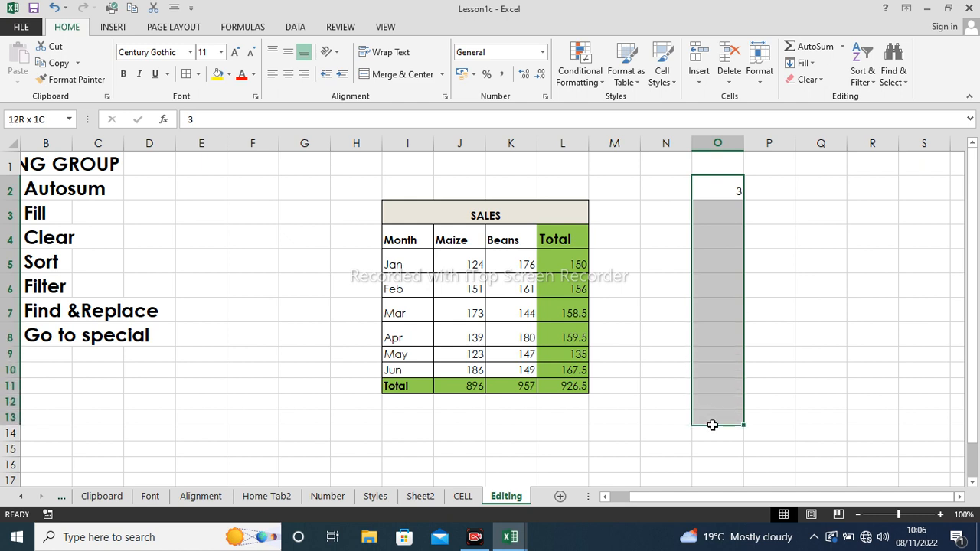
click(810, 64)
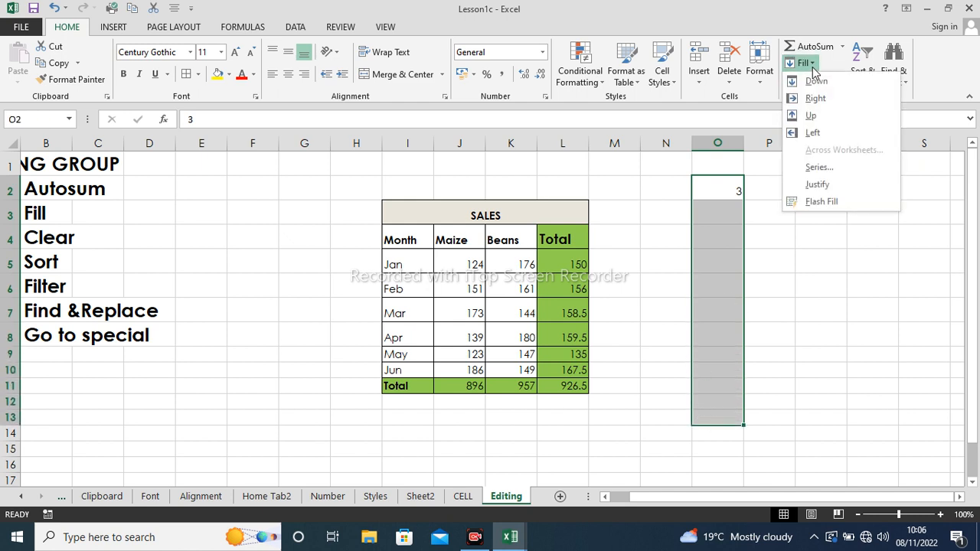
click(820, 167)
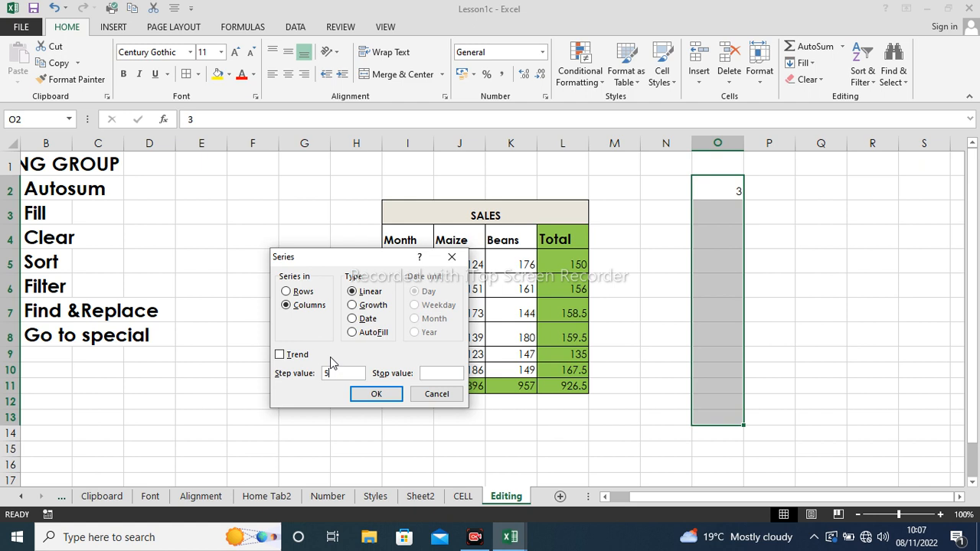
click(376, 394)
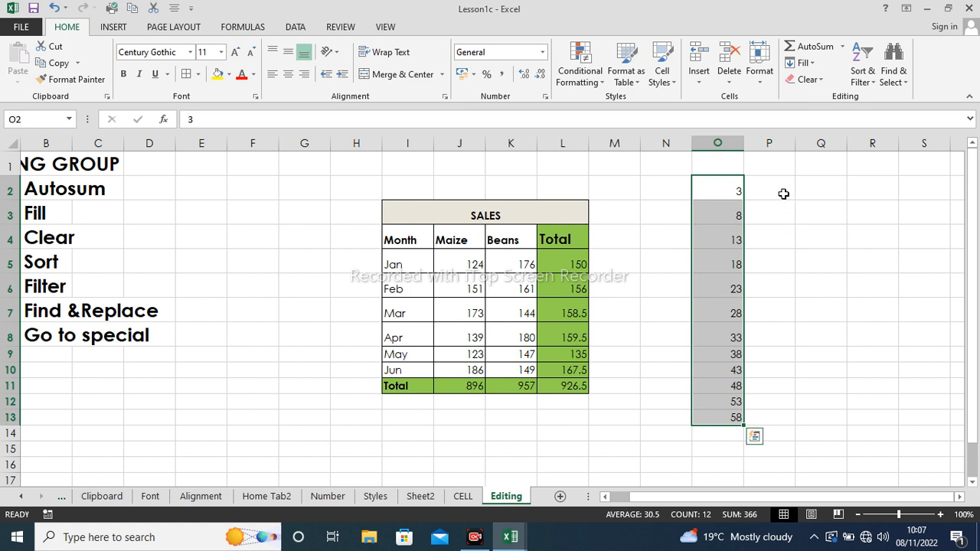
click(779, 193)
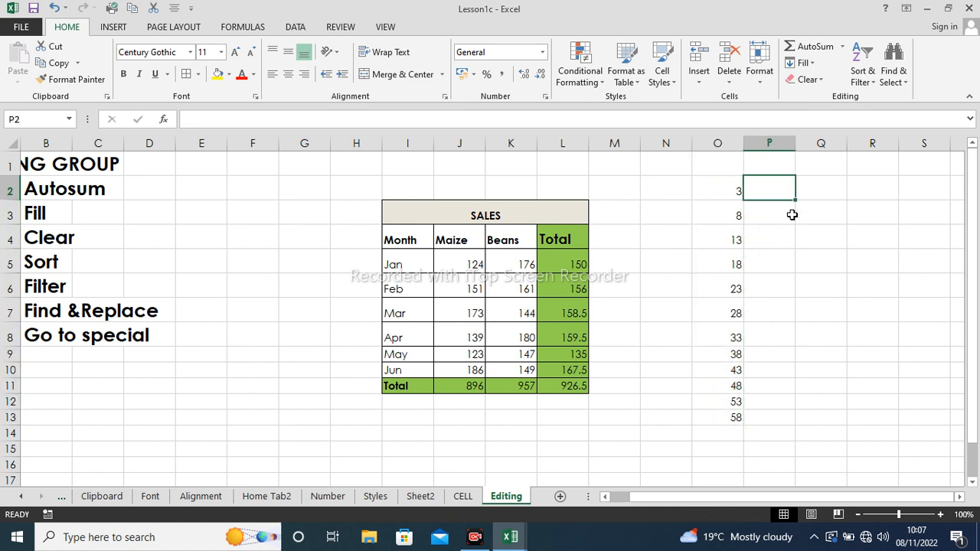
click(773, 219)
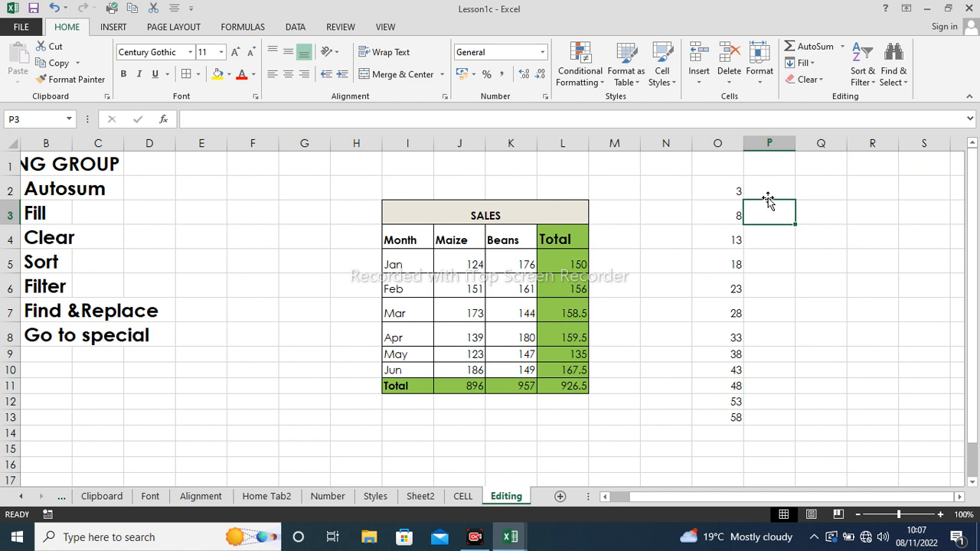
click(769, 192)
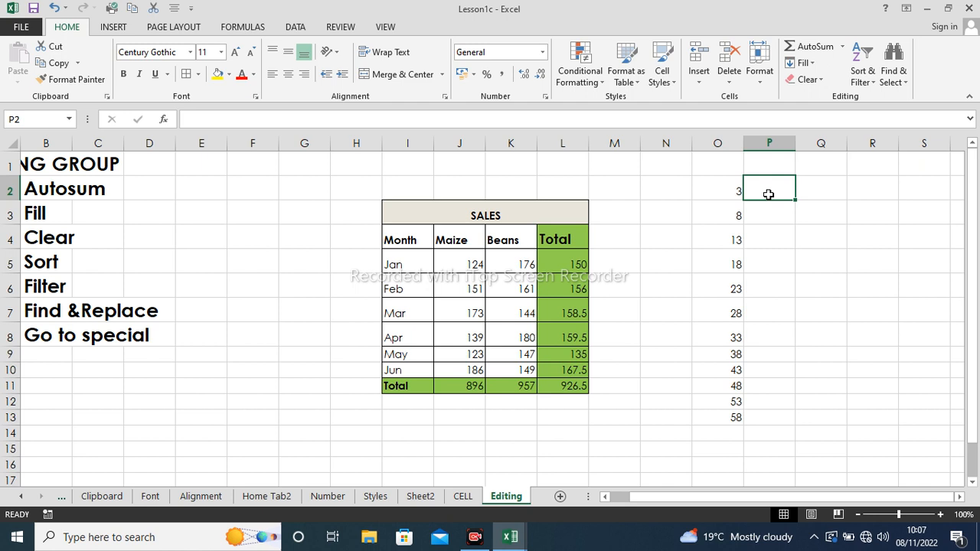
click(814, 68)
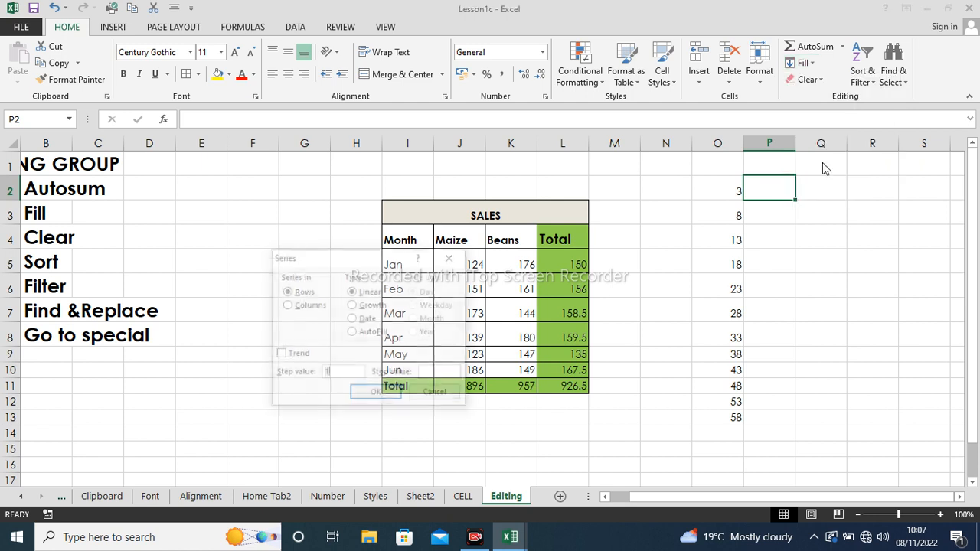
click(823, 165)
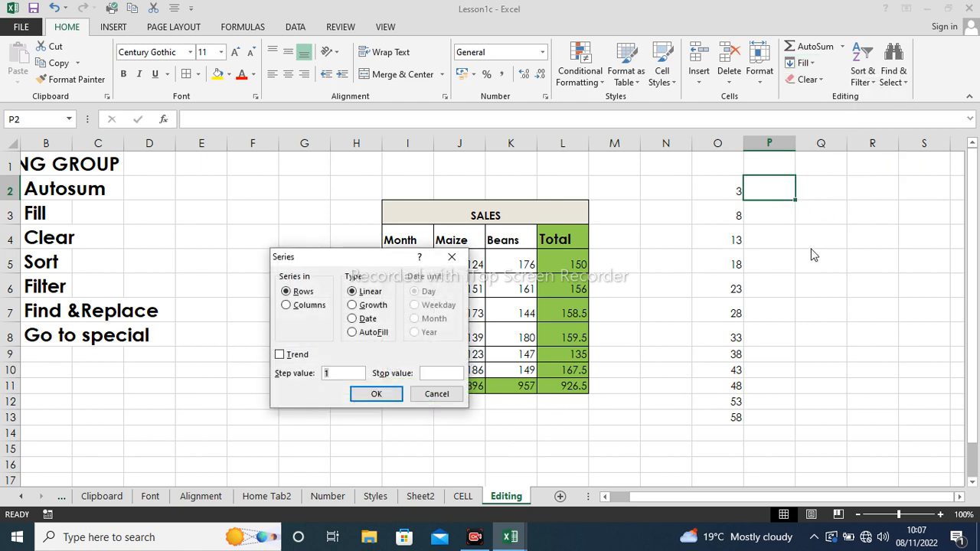
click(450, 259)
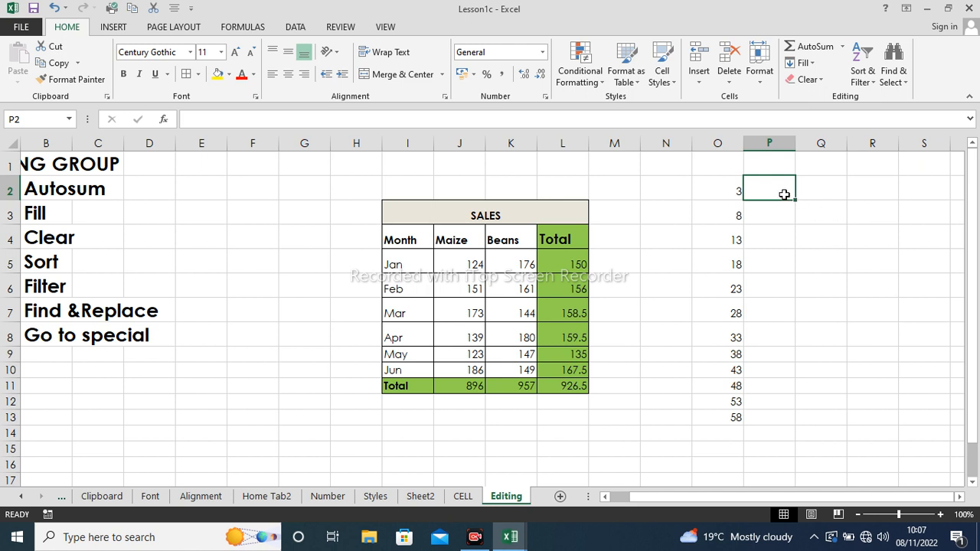
- Enter 4 in P2 and fill P2:P13 as a Growth series, step 5, reaching 1.95E+08
text(4)
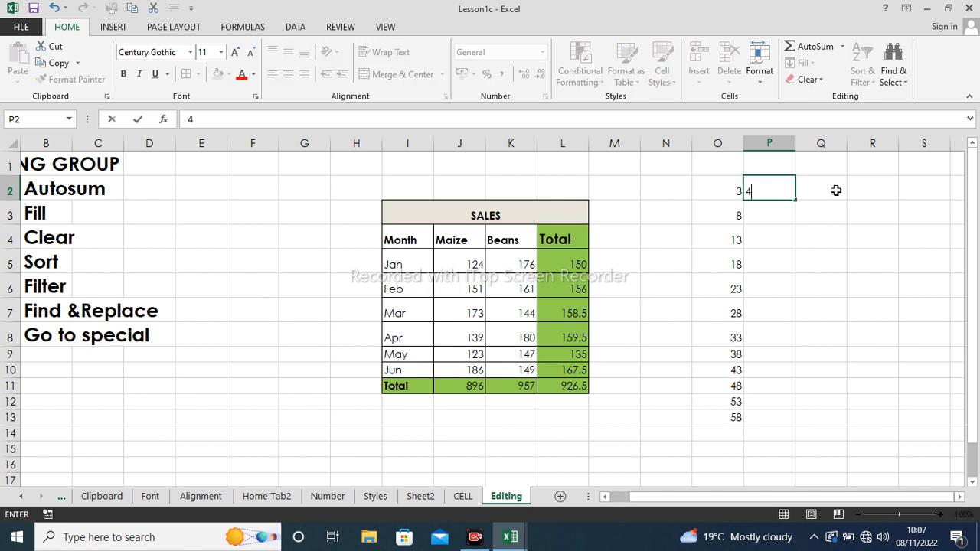
click(762, 211)
drag(775, 182, 792, 418)
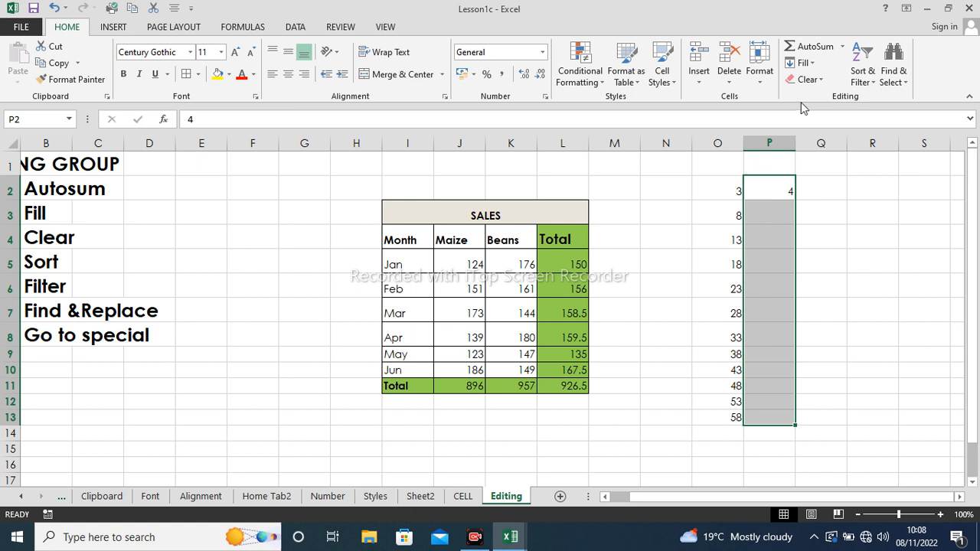
click(809, 66)
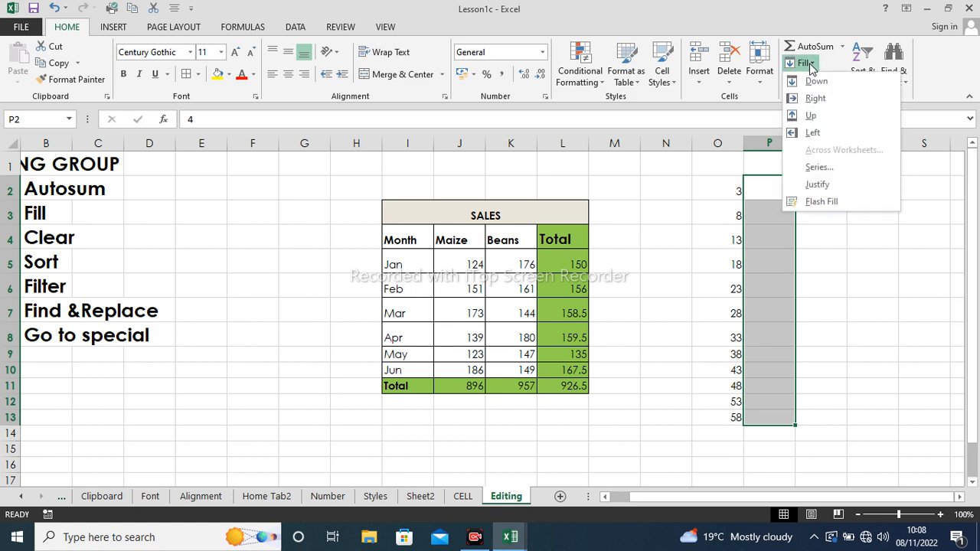
click(825, 168)
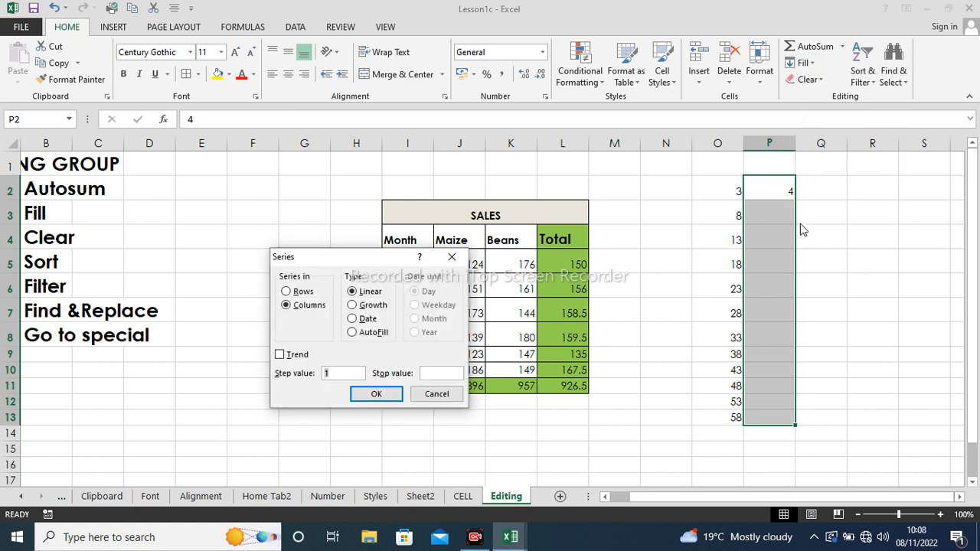
click(353, 305)
click(328, 373)
double_click(325, 373)
text(5)
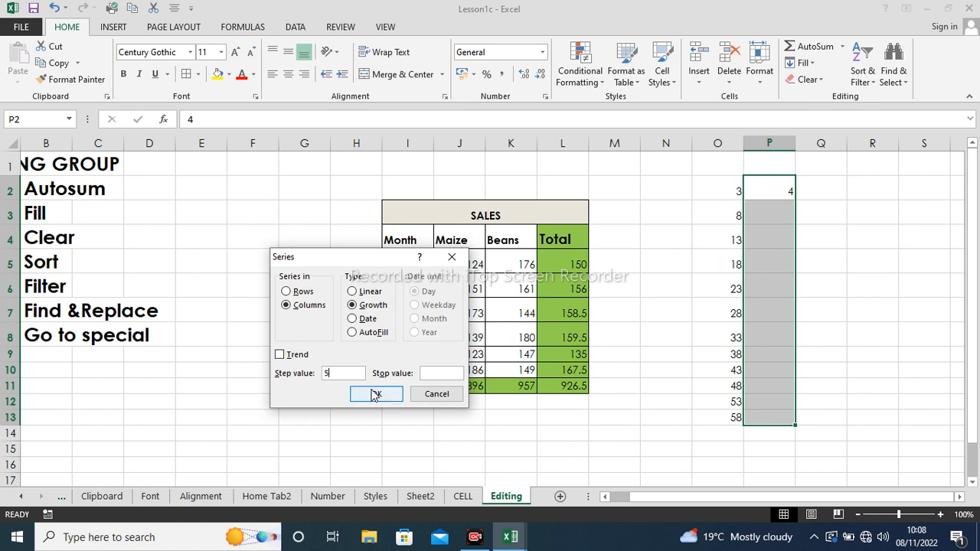
click(376, 394)
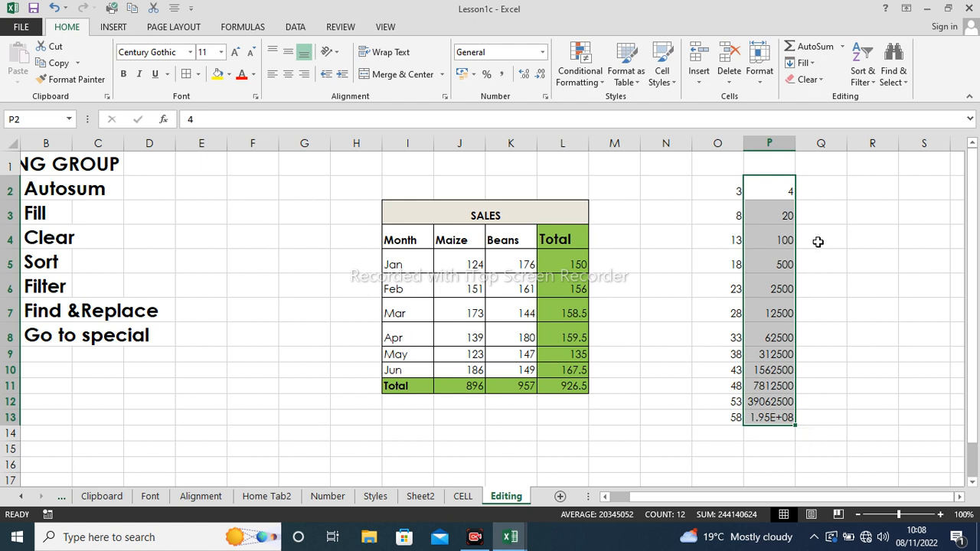
click(817, 217)
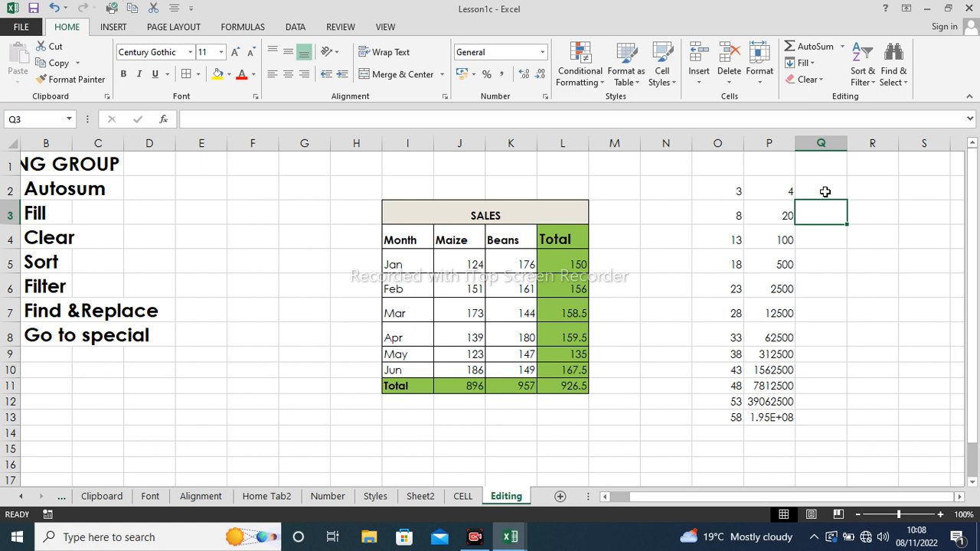
click(825, 191)
click(816, 69)
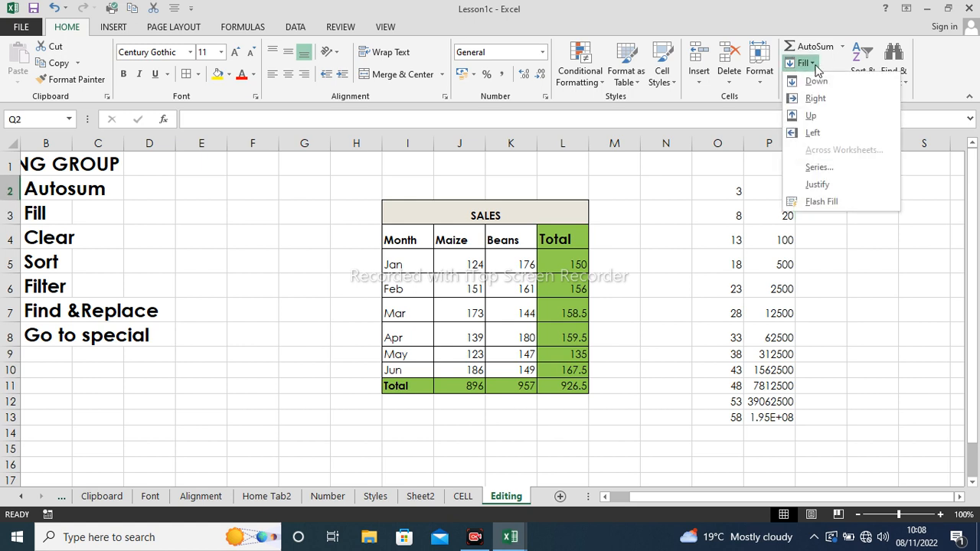
click(818, 168)
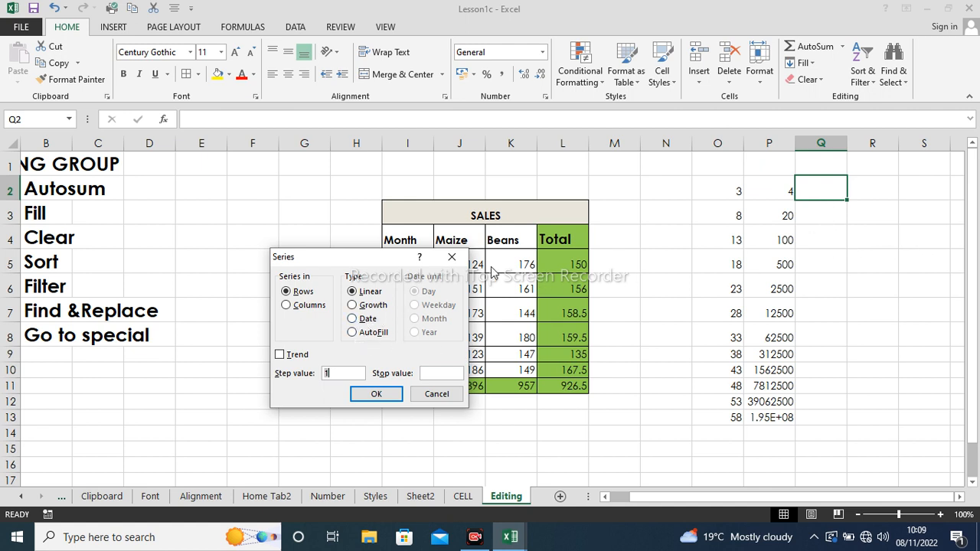
click(451, 258)
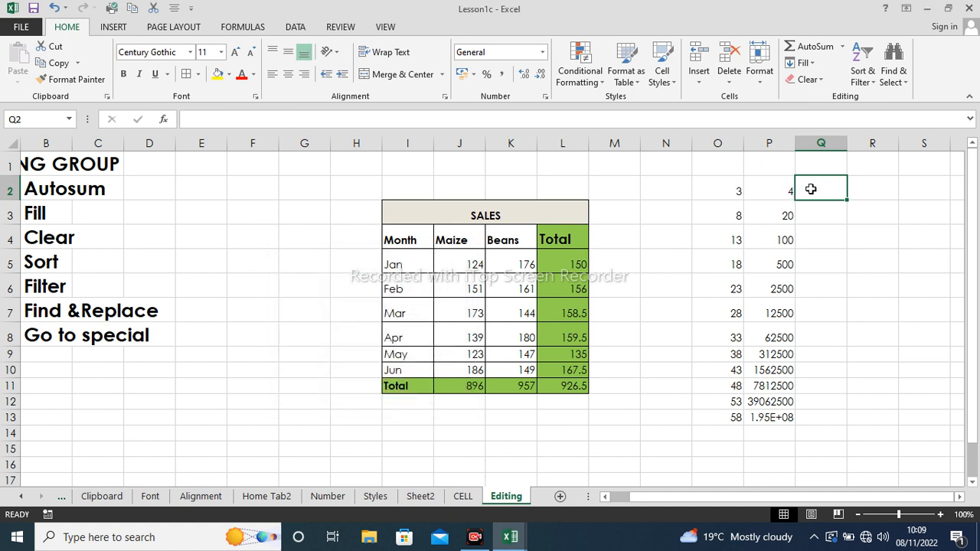
text(1/12)
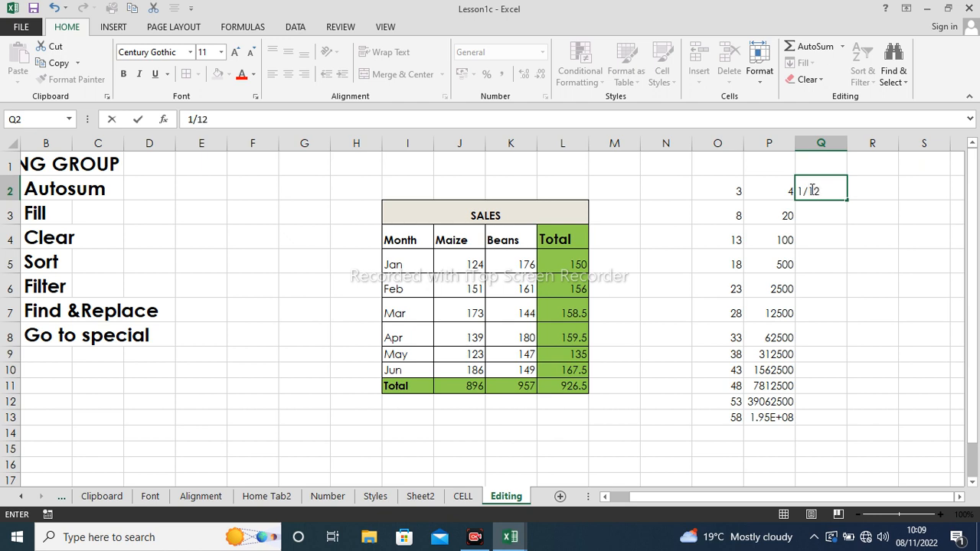
text(/2022)
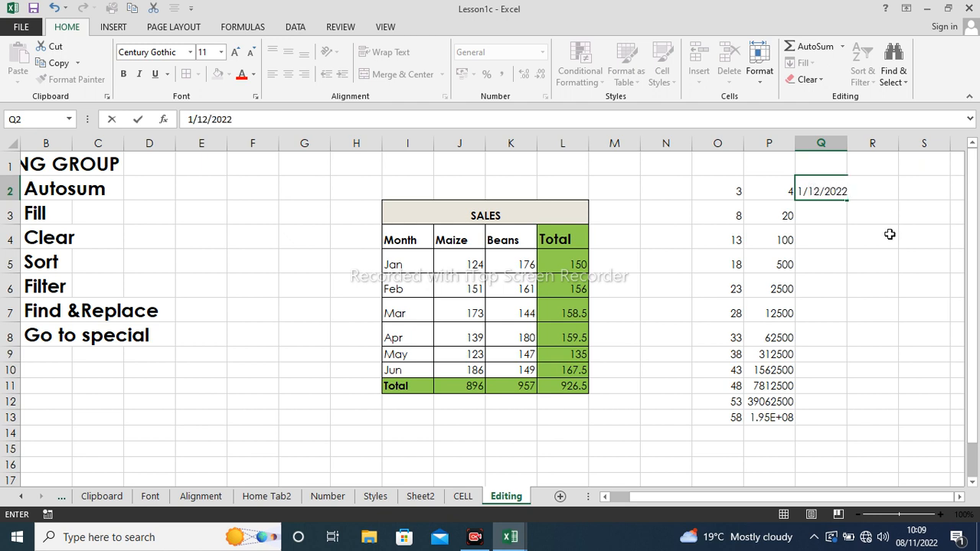
key(Return)
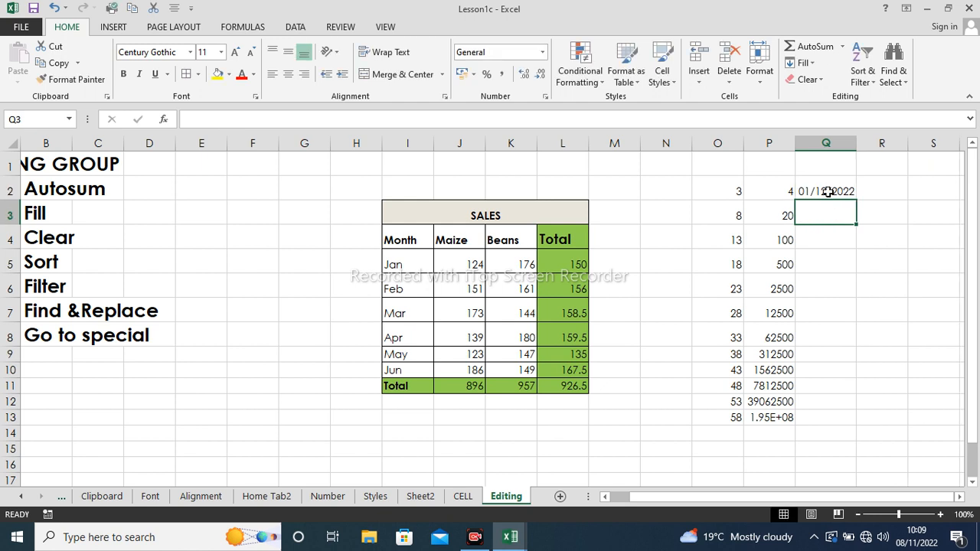
click(826, 195)
click(803, 63)
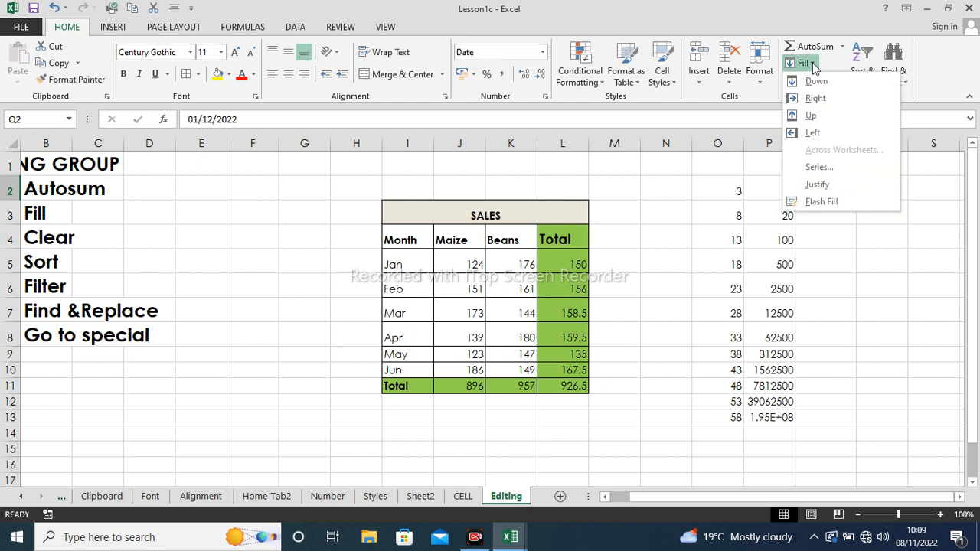
click(837, 167)
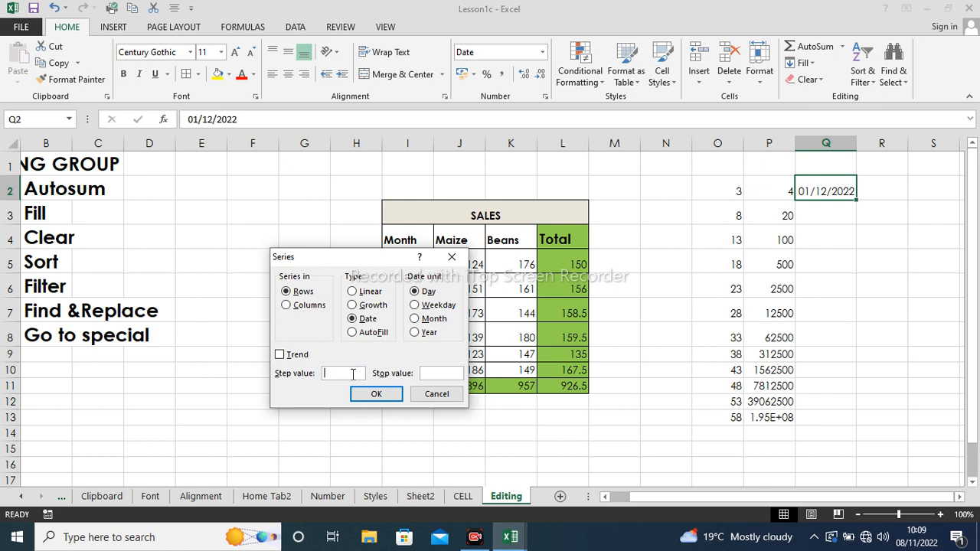
click(452, 258)
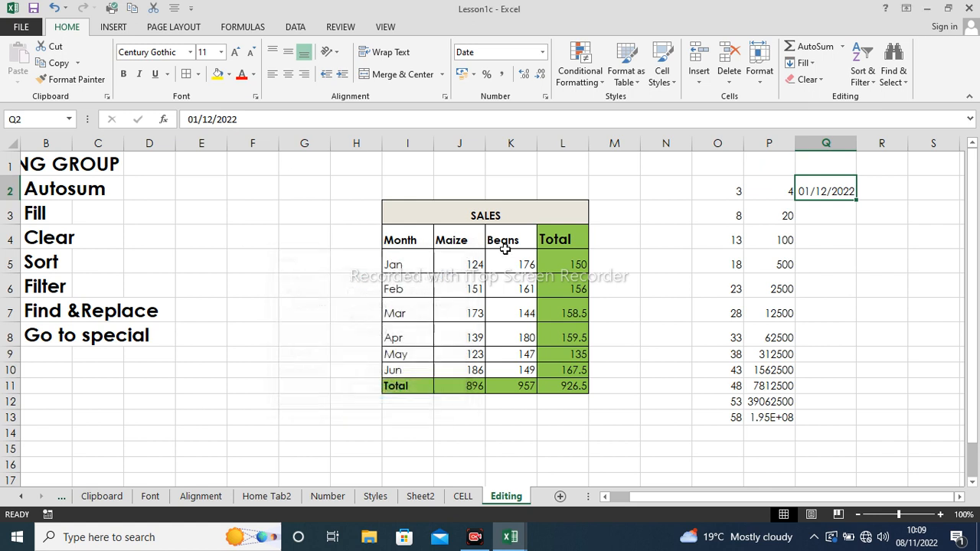
- Fill Q2:Q13 as a Day date series, step 5, from 01/12/2022 to 25/01/2023
click(845, 228)
drag(848, 189, 806, 420)
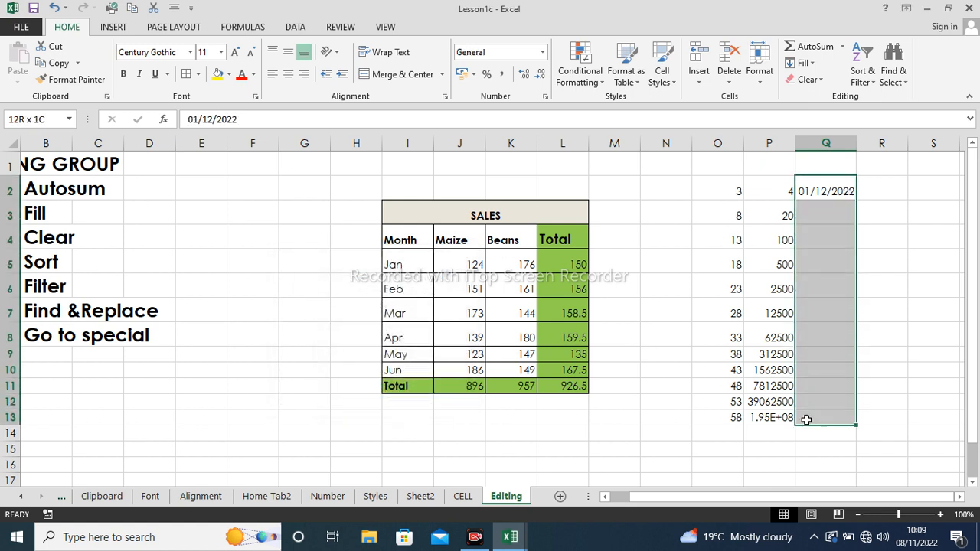
click(811, 66)
click(833, 169)
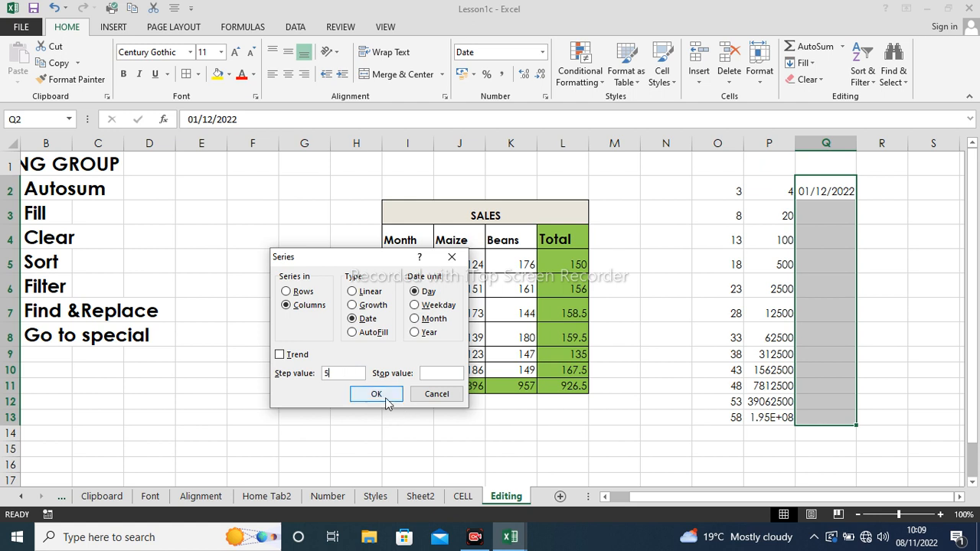
click(376, 393)
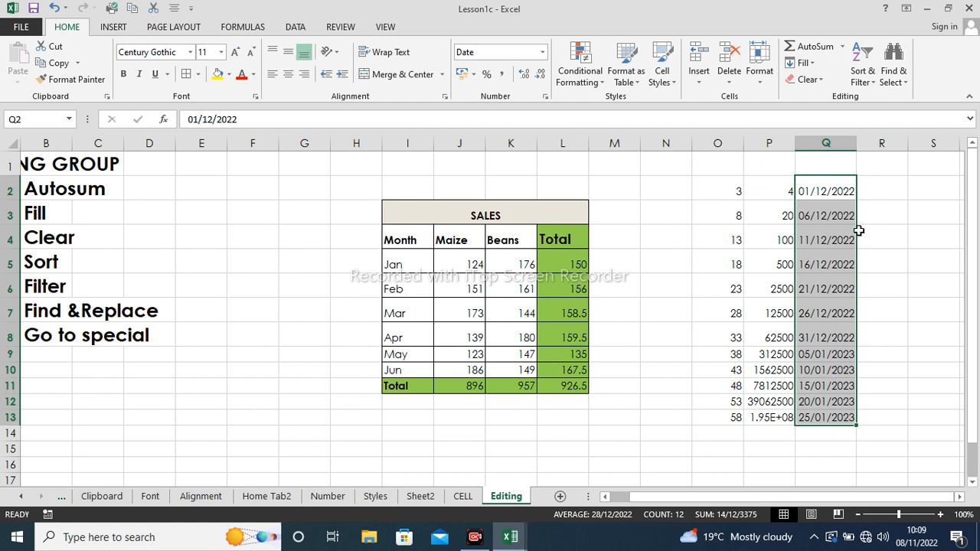
click(805, 63)
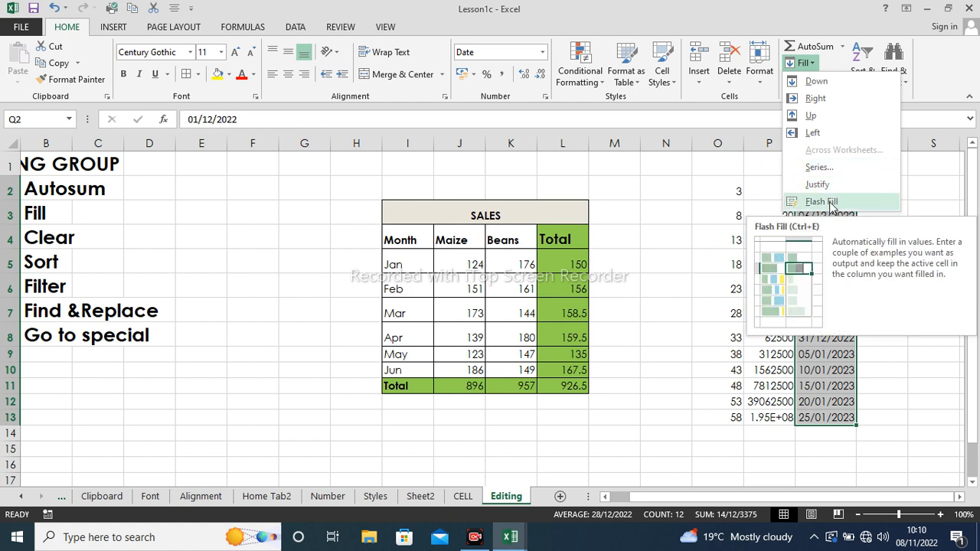
- Delete the number and date series from O2:Q13, then select columns N through Q
click(622, 343)
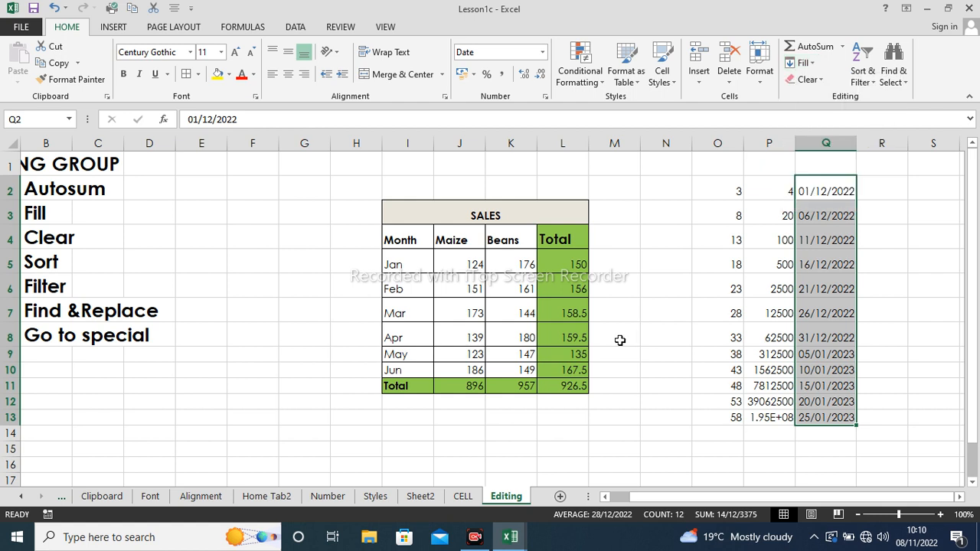
click(617, 291)
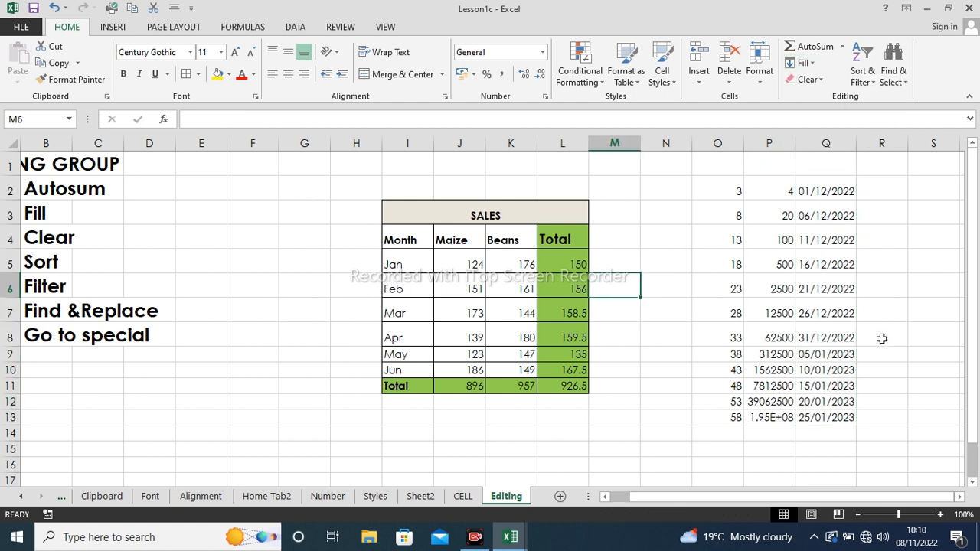
click(724, 179)
drag(724, 177, 813, 420)
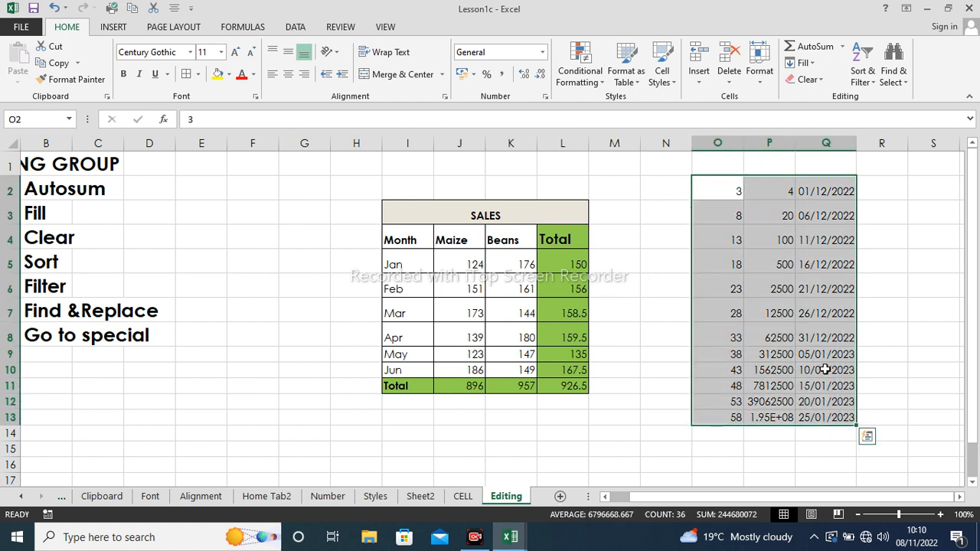
key(Delete)
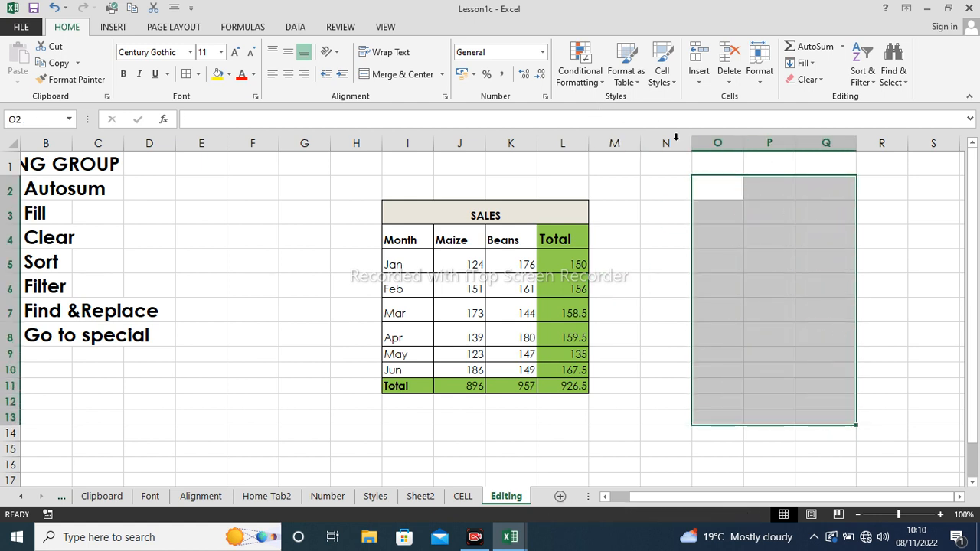
drag(671, 142, 817, 143)
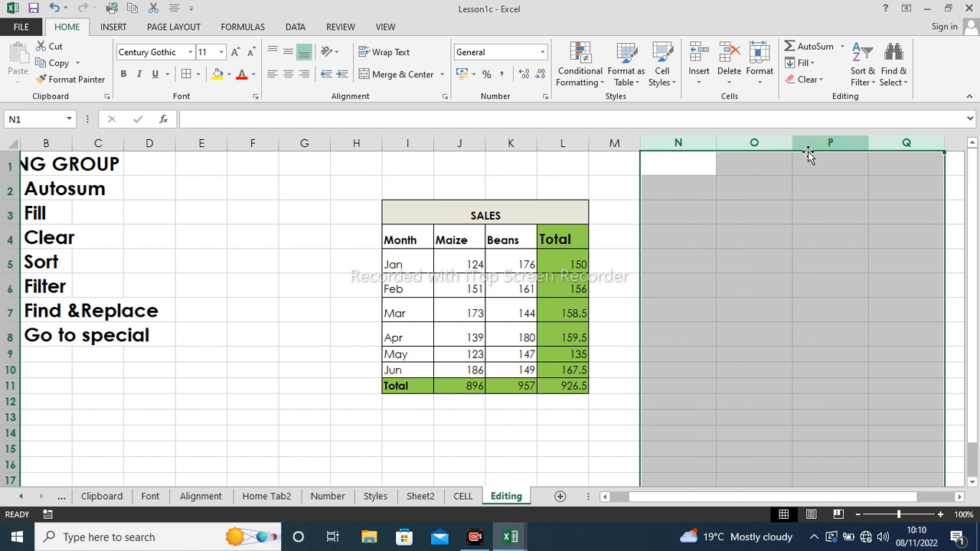
- Enter a first name and surname in each of rows 3 and 4 (N3:O4)
click(661, 280)
click(667, 206)
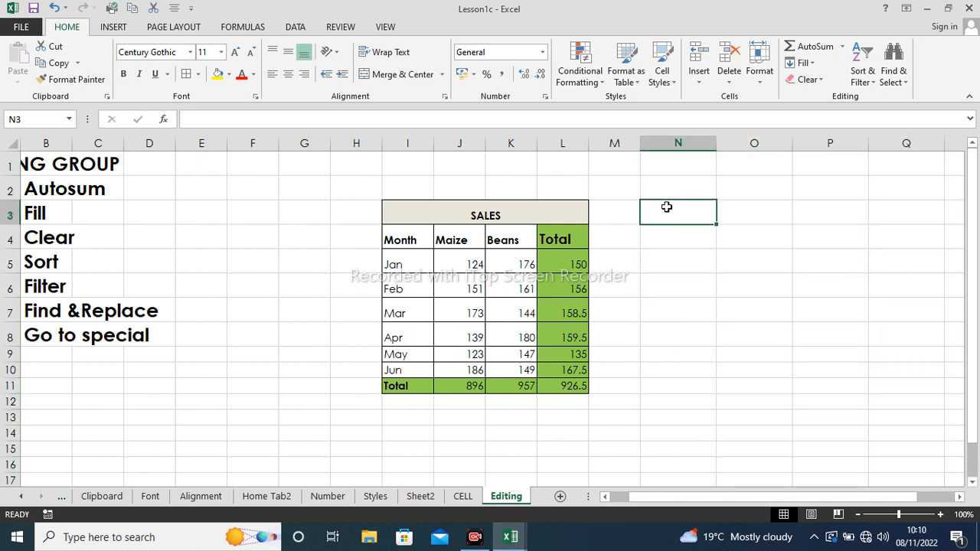
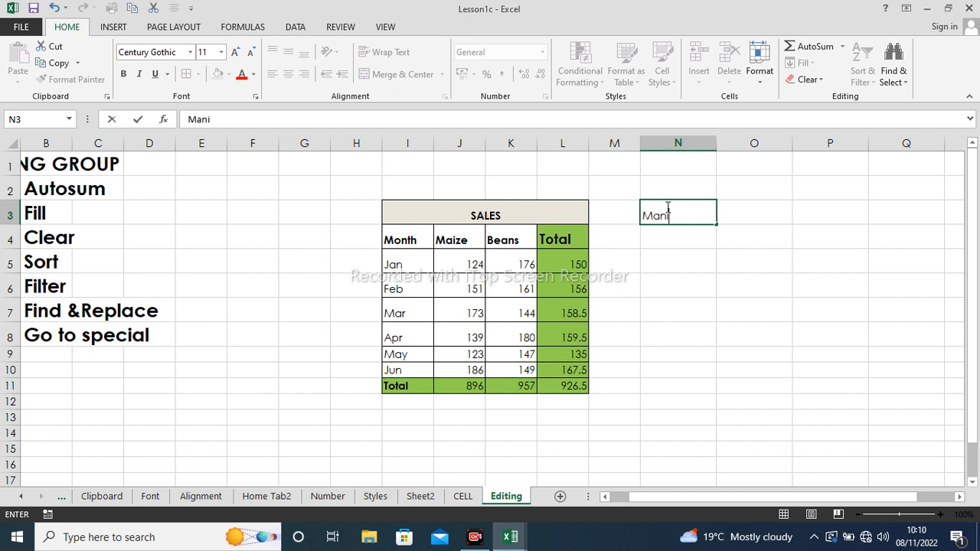
click(749, 211)
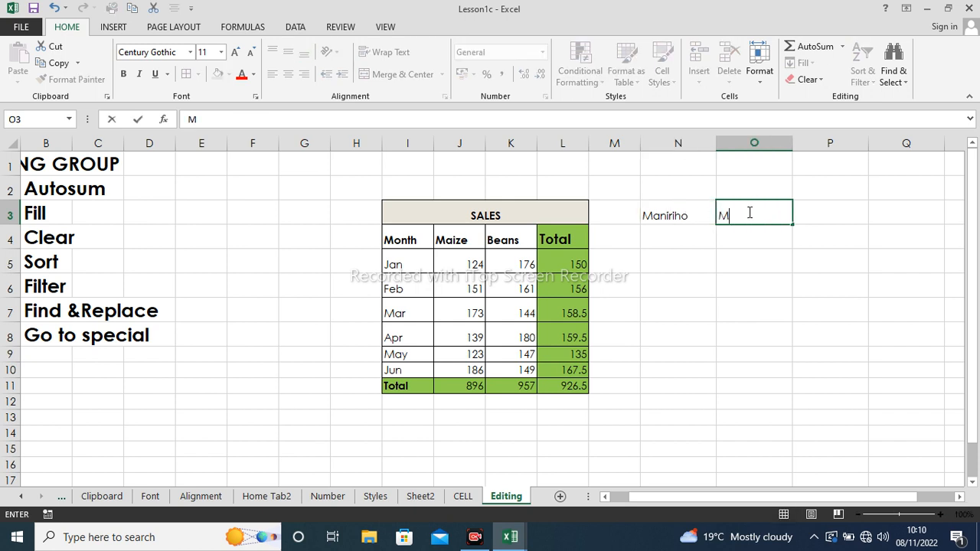
click(681, 240)
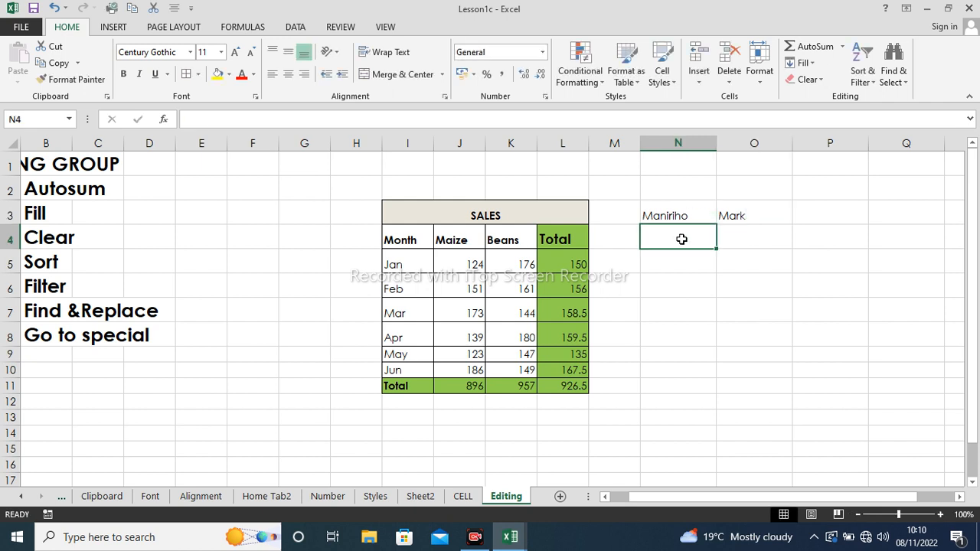
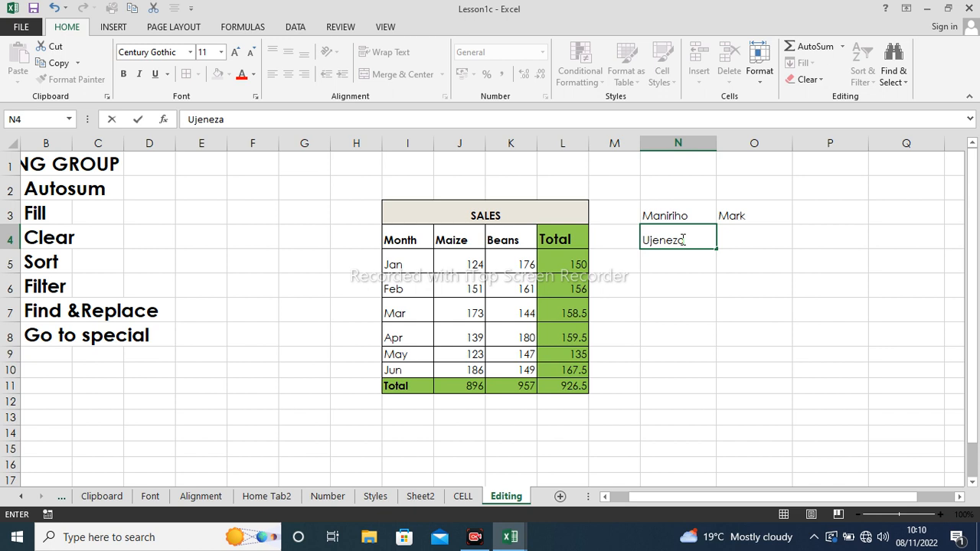
click(742, 232)
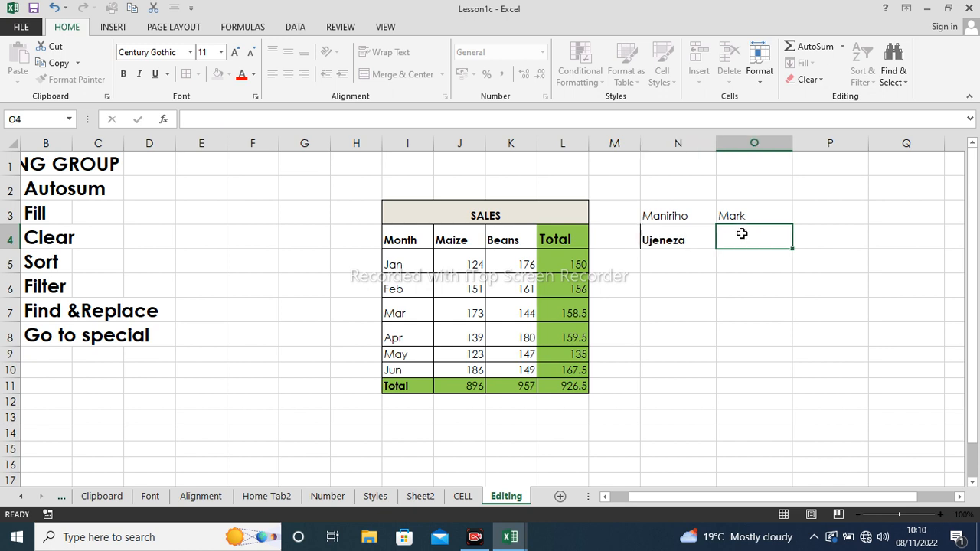
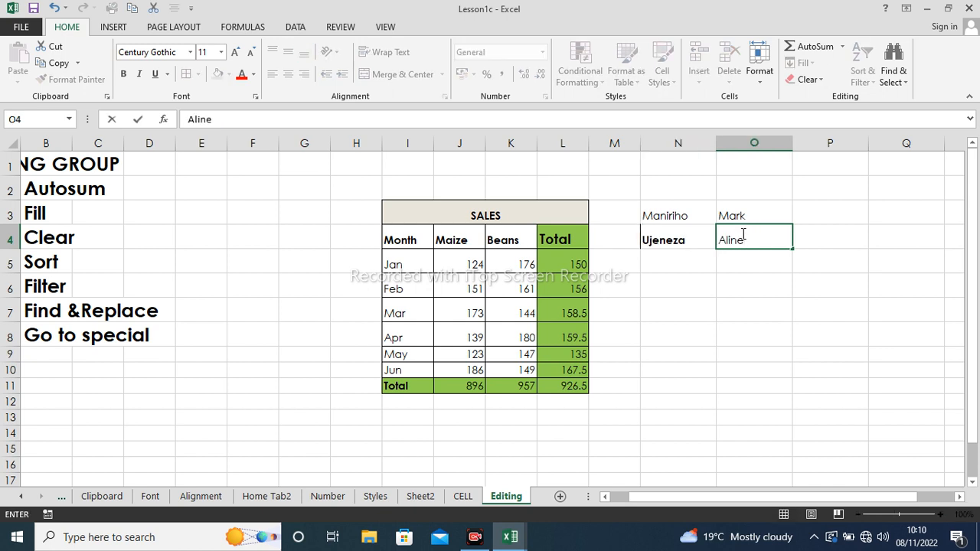
- Add two more first-name and surname pairs in N5:O6
click(686, 264)
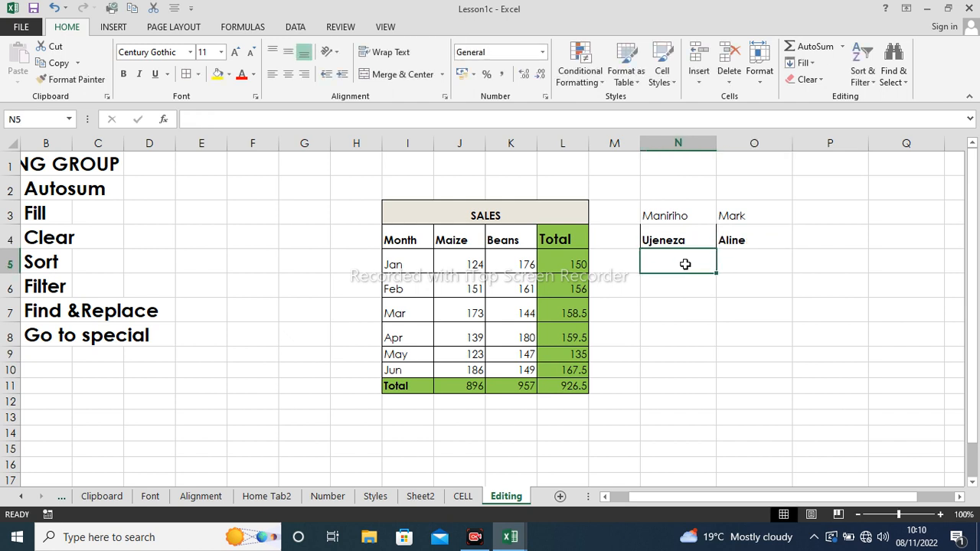
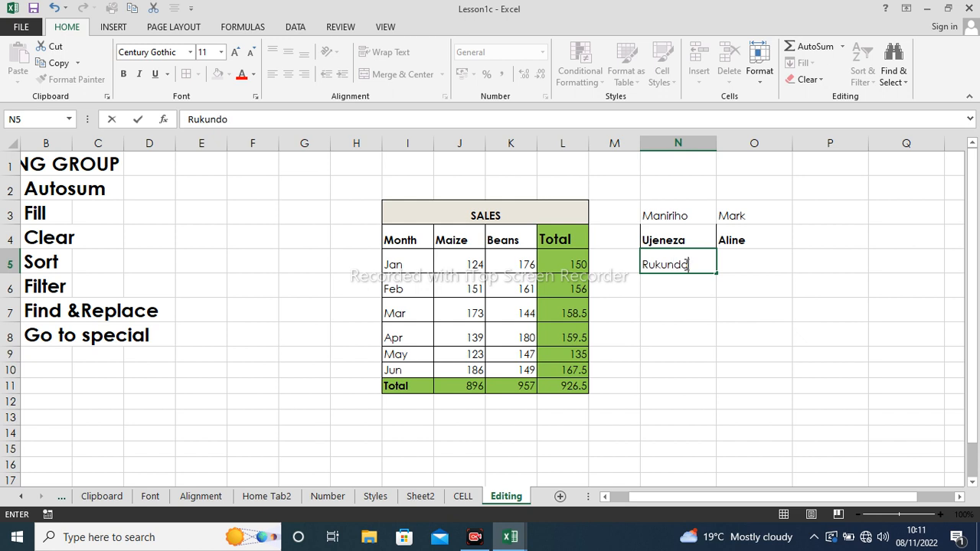
click(737, 262)
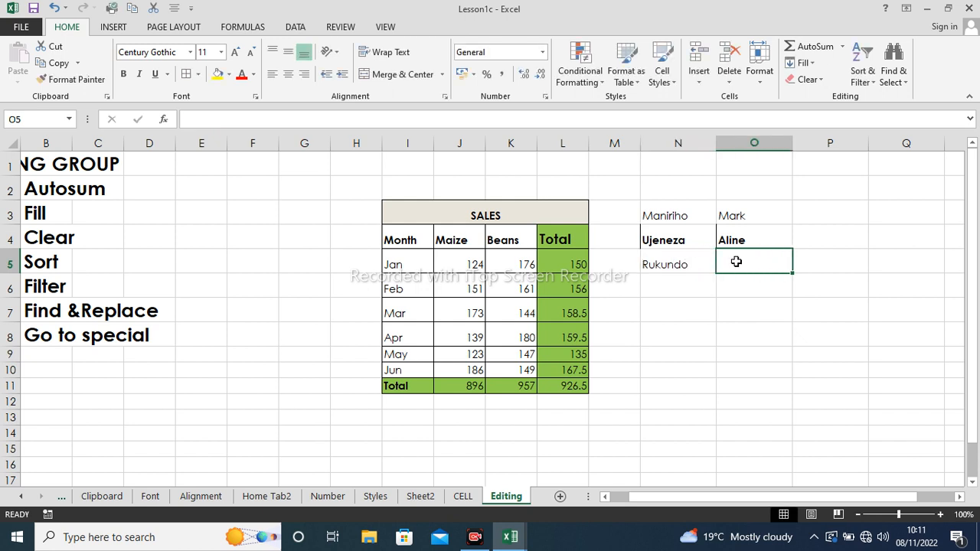
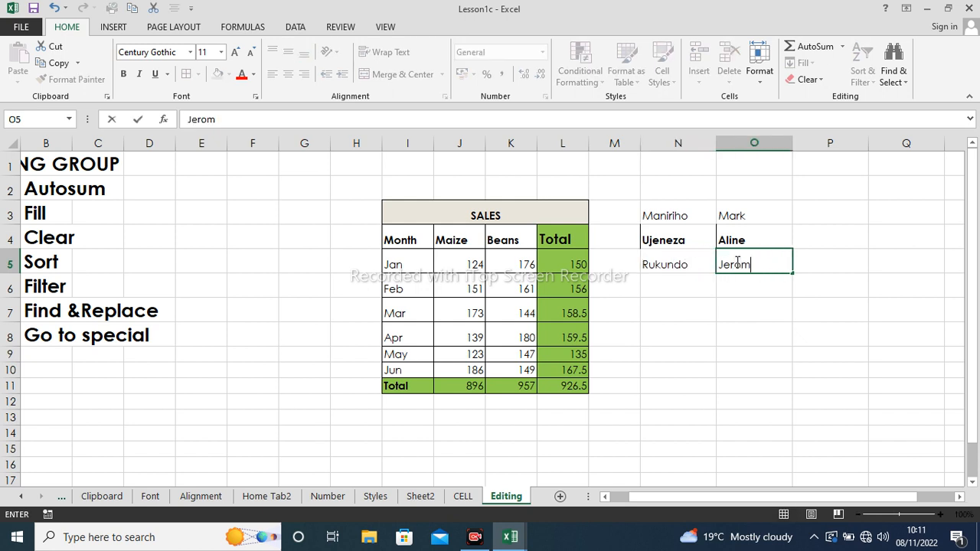
click(651, 286)
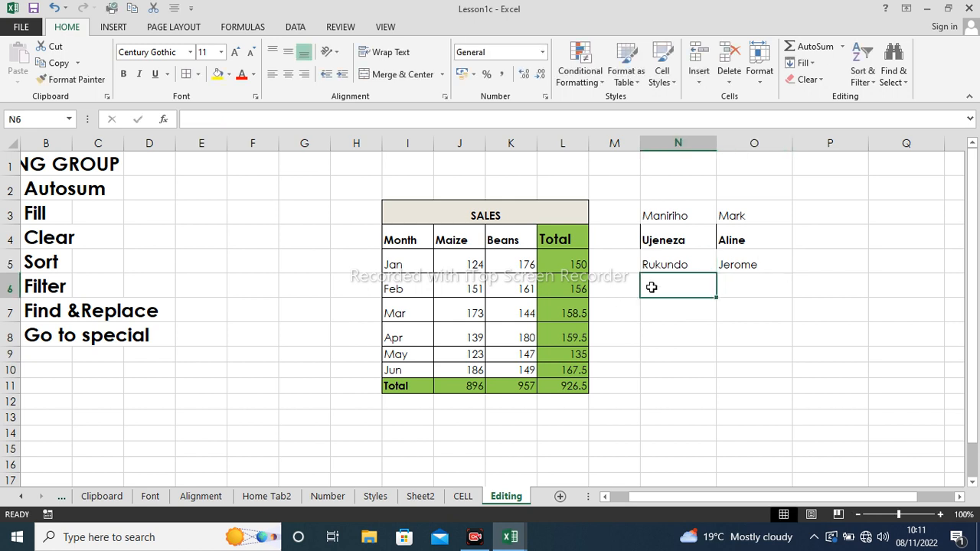
text(r)
key(BackSpace)
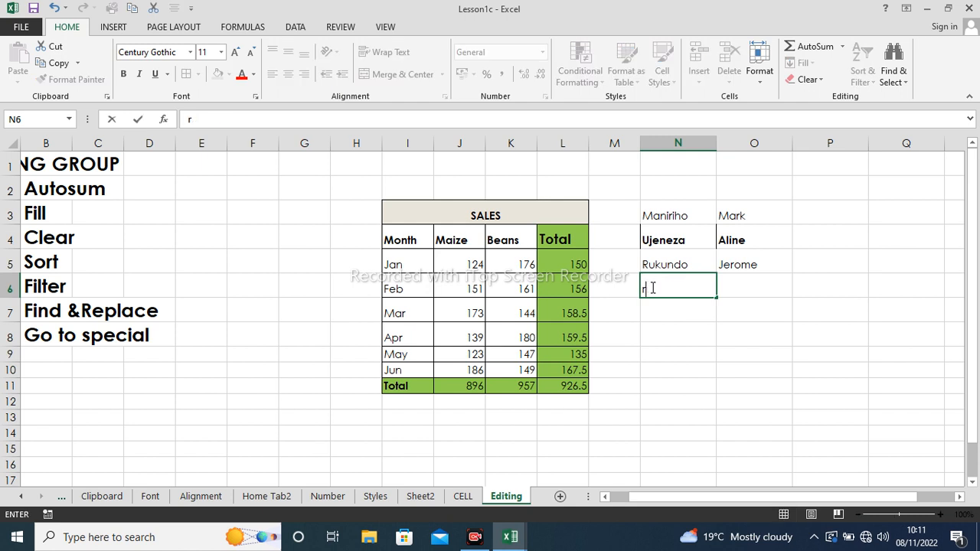
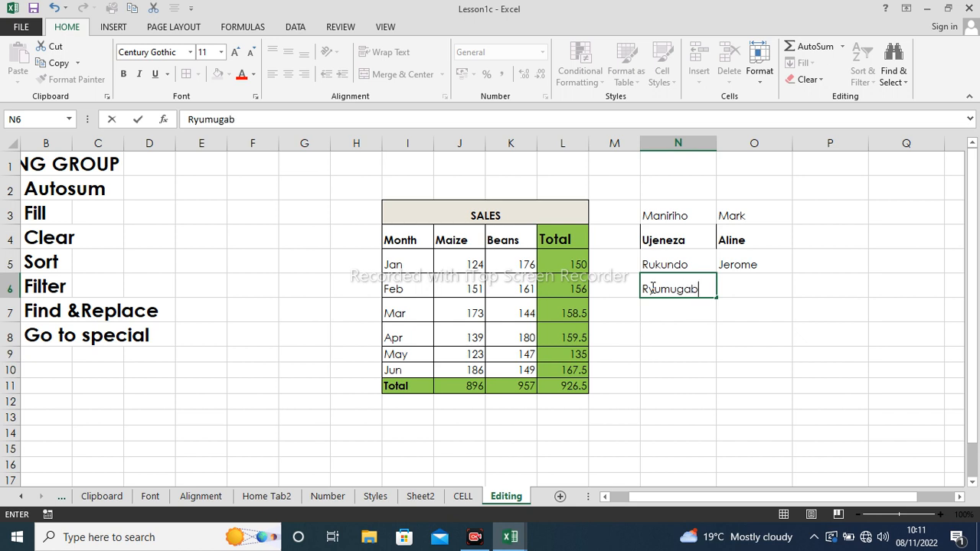
click(739, 285)
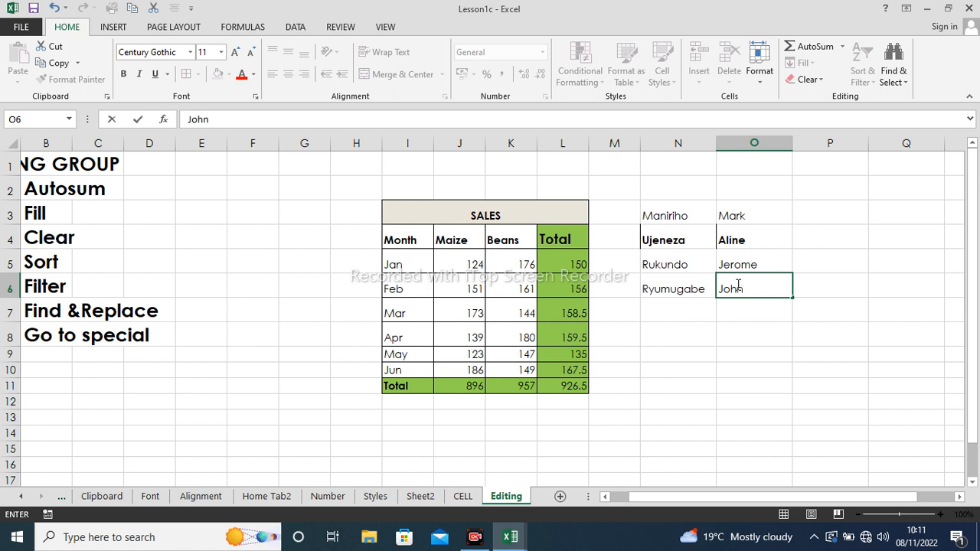
click(674, 327)
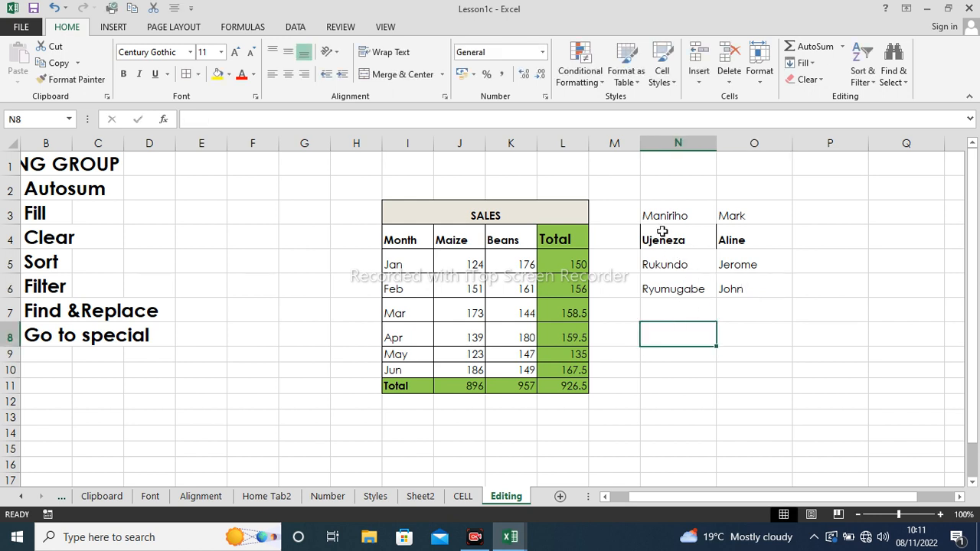
- Add a fifth first-name and surname pair in N7:O7
click(675, 311)
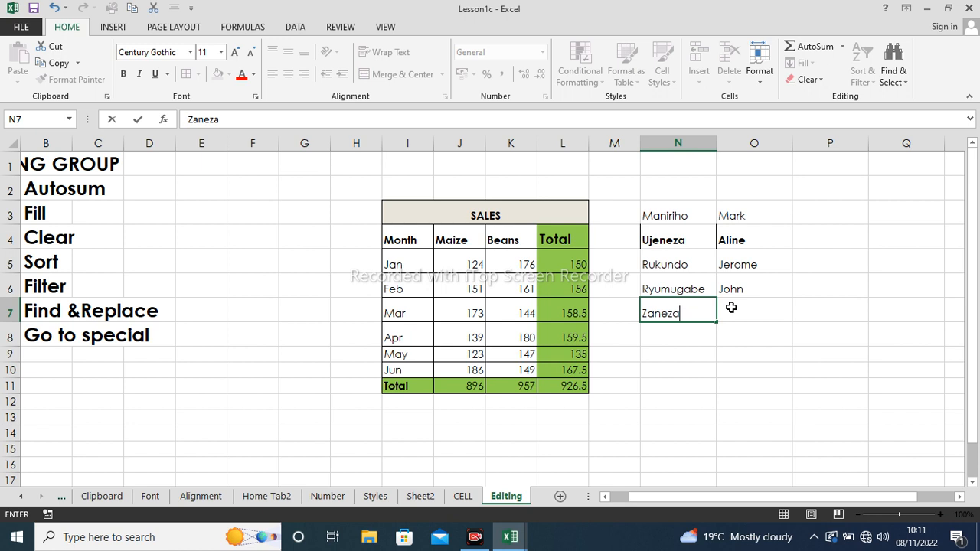
click(731, 310)
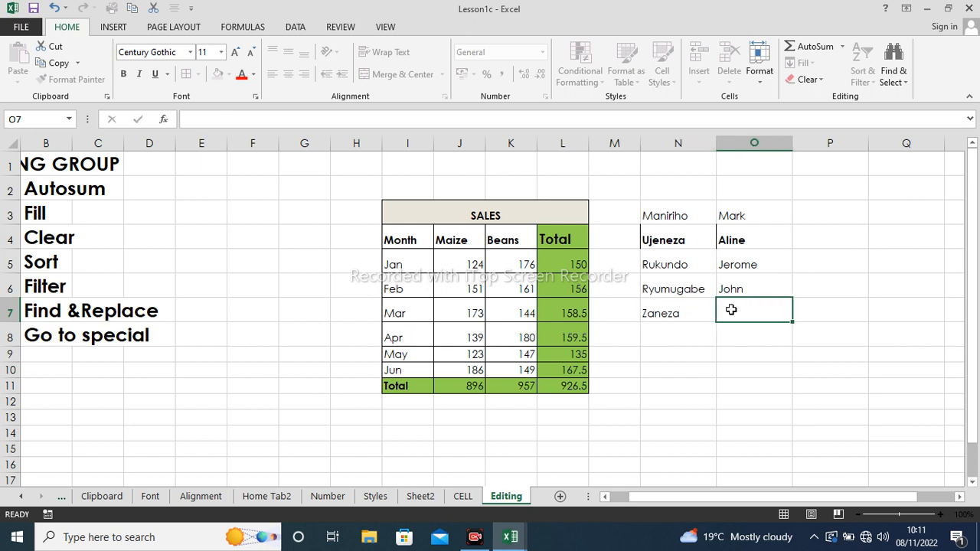
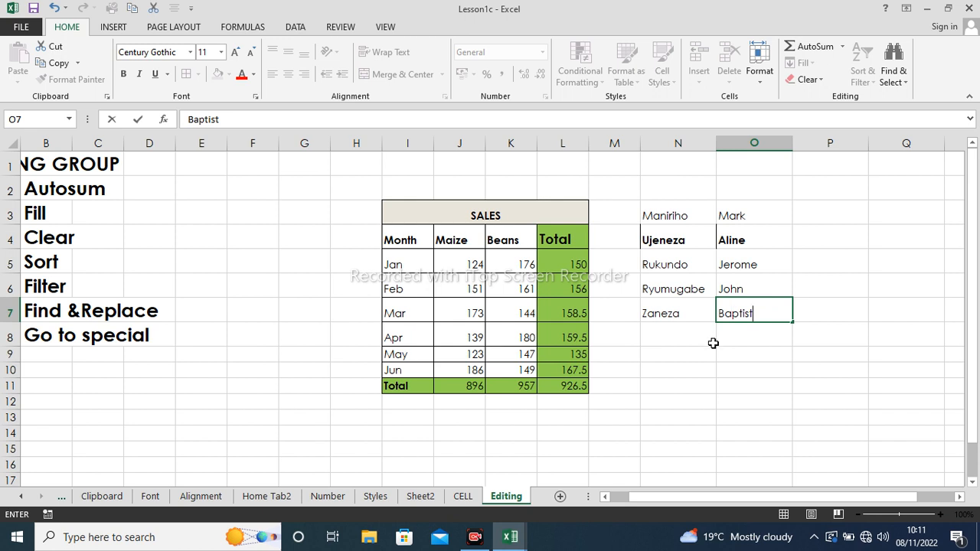
click(709, 338)
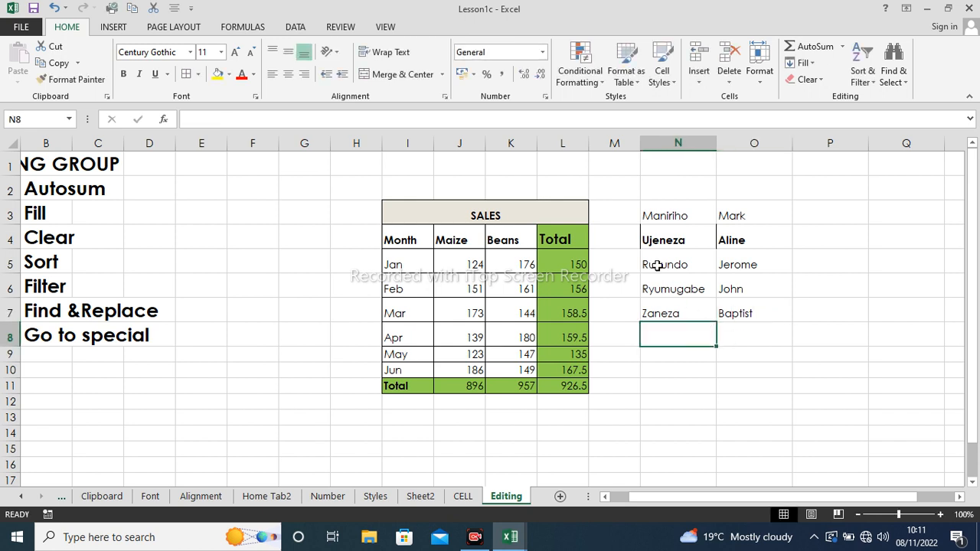
drag(654, 222, 733, 215)
- Move the top name pair from N3:O3 down to N8:O8
text(X)
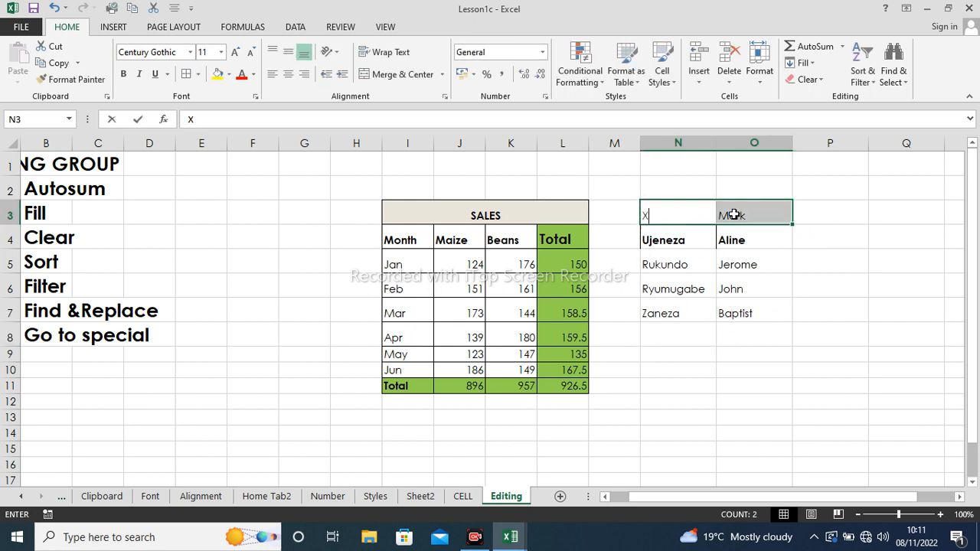
click(769, 287)
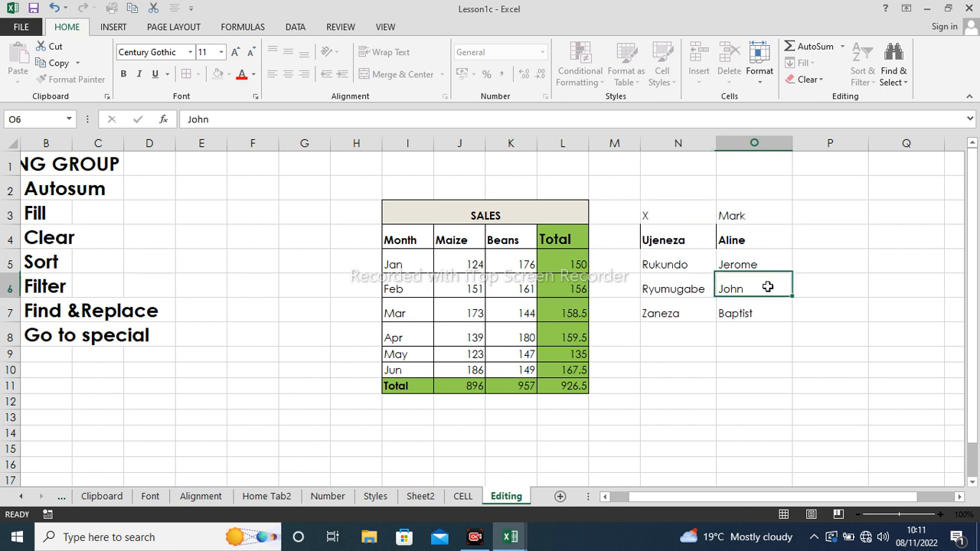
click(53, 8)
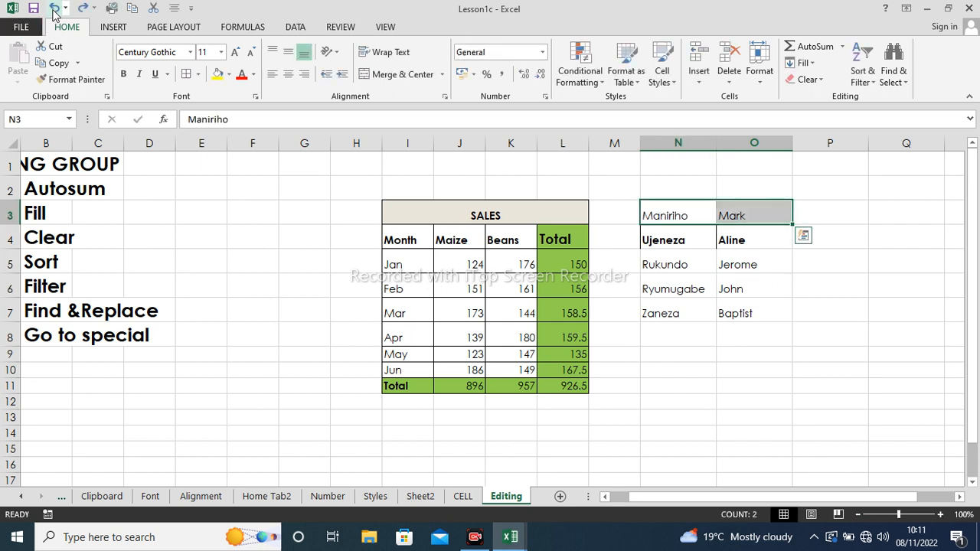
click(653, 371)
drag(656, 212, 731, 208)
key(ctrl+c)
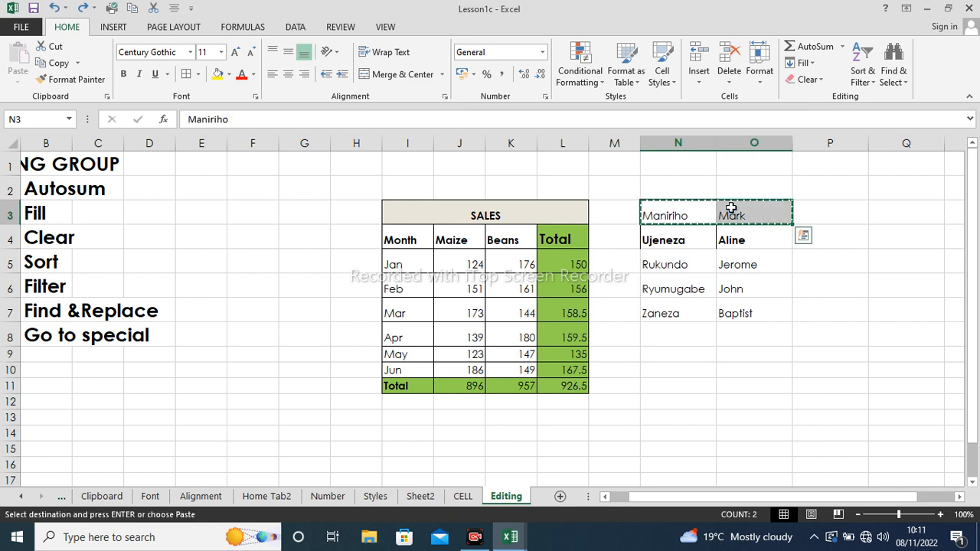
click(668, 330)
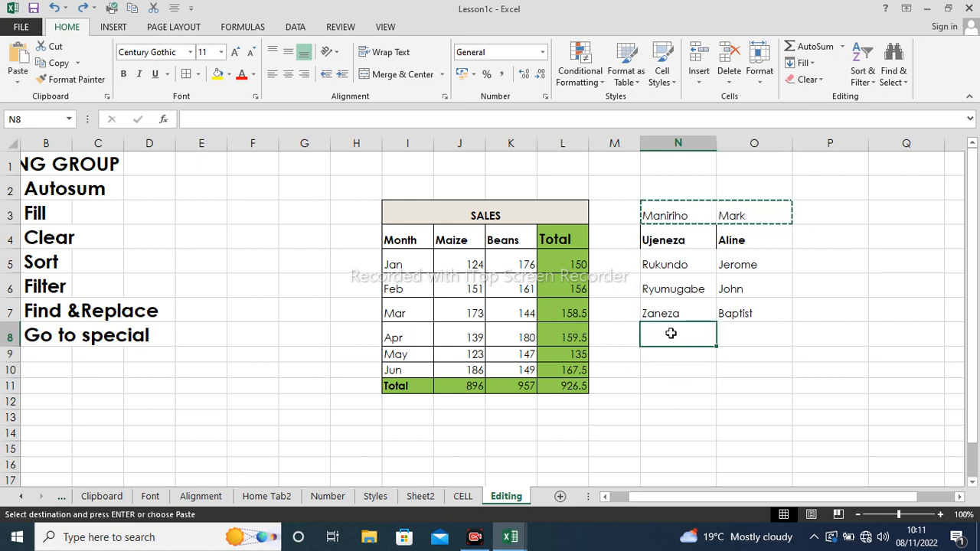
key(Return)
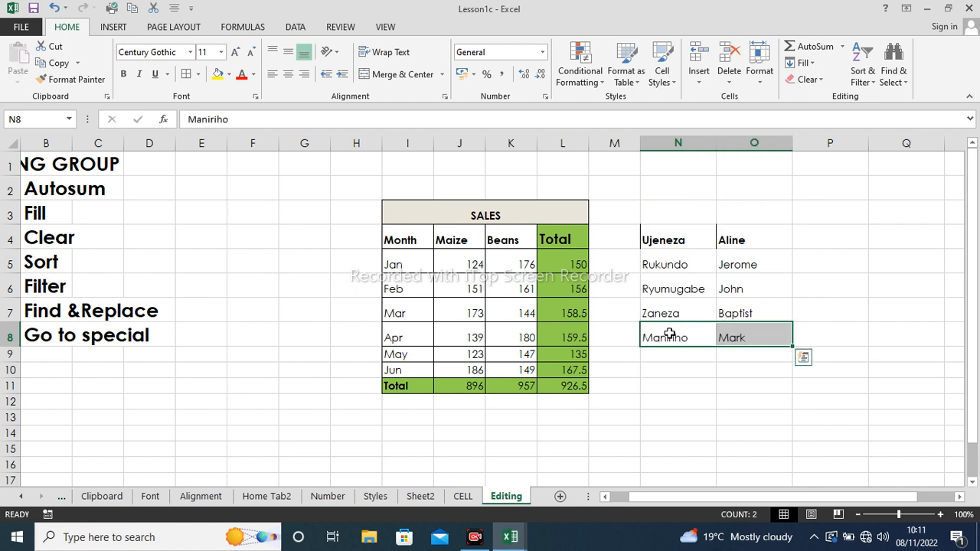
- Clear the bold row-4 names and widen column P to about 24.75
drag(629, 235, 718, 235)
key(Delete)
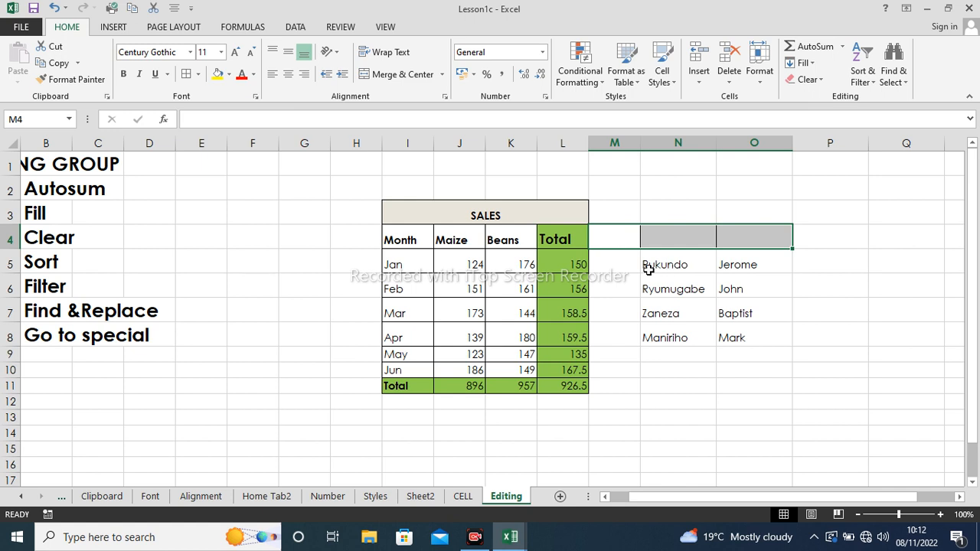
drag(649, 268, 731, 329)
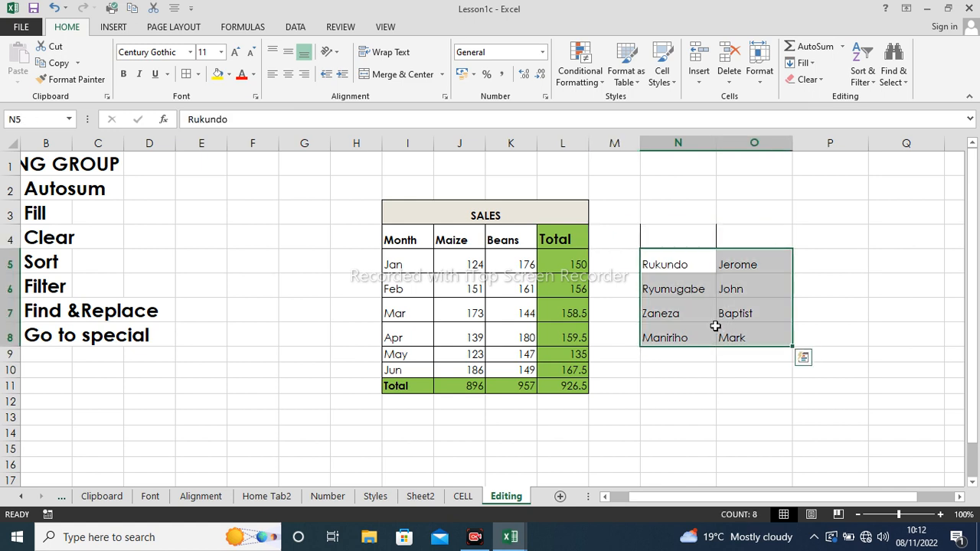
drag(874, 143, 940, 142)
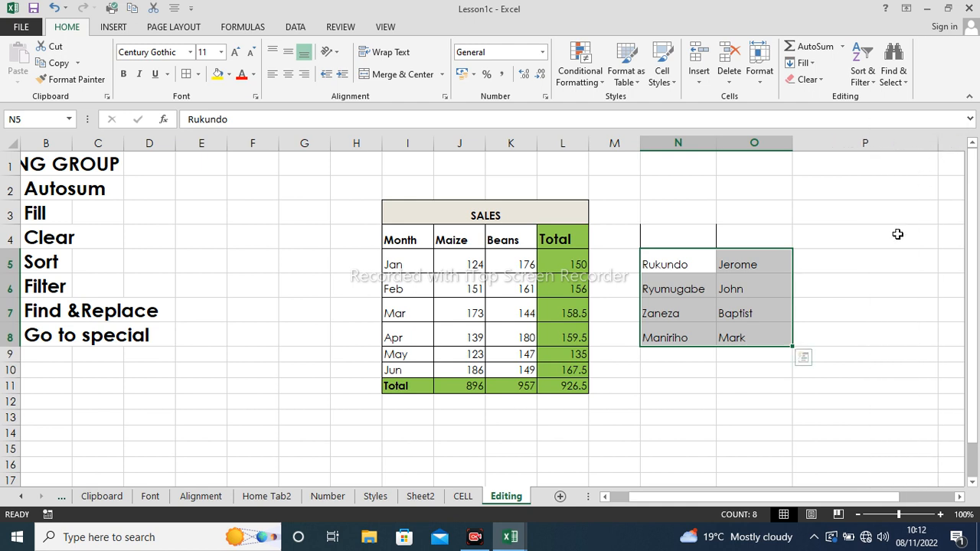
click(874, 258)
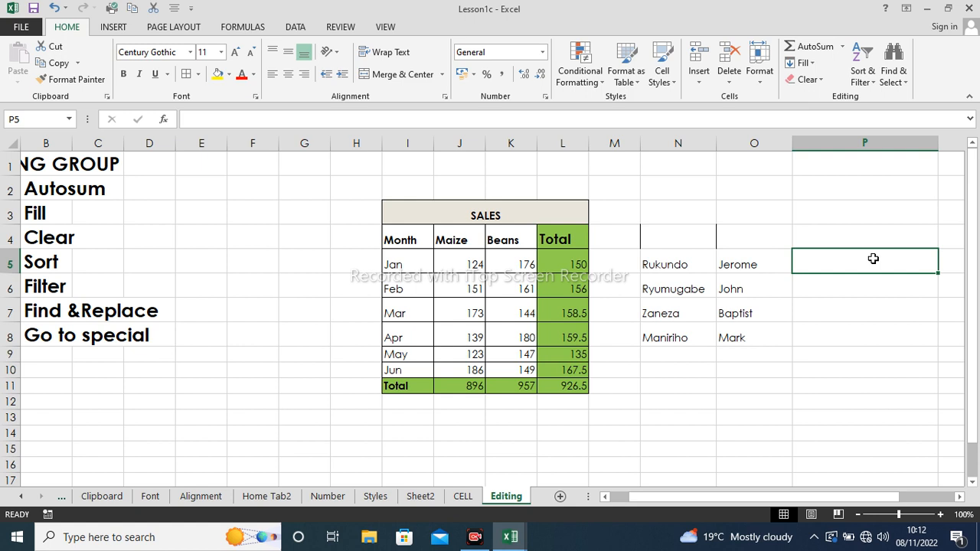
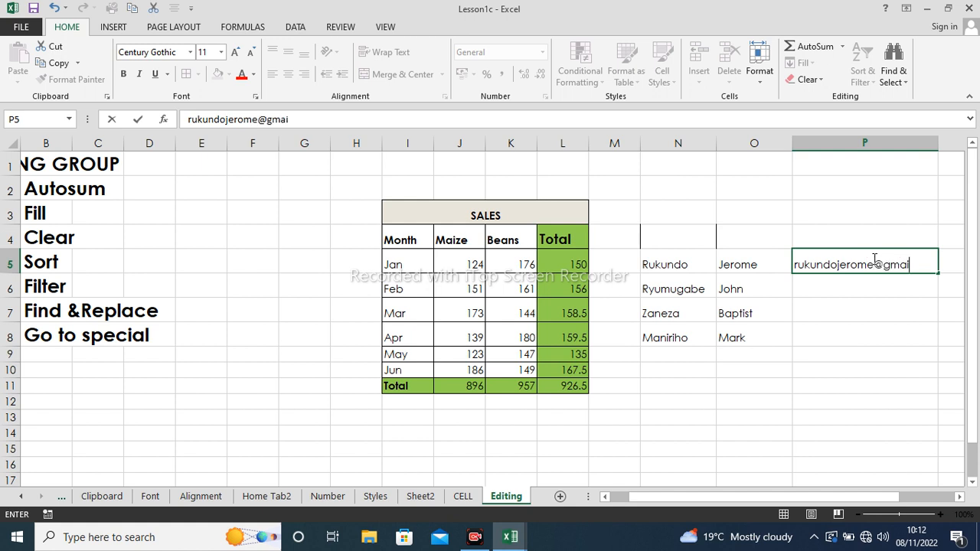
- Type the row-5 person's Gmail address, first name plus surname, into P5
click(837, 284)
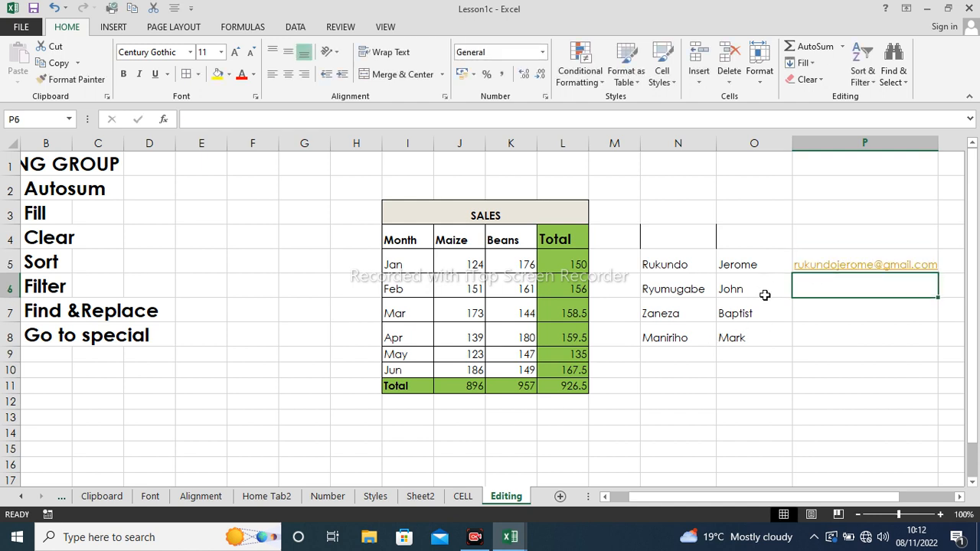
- Flash Fill P6:P8 with e-mail addresses for the other three people
click(811, 63)
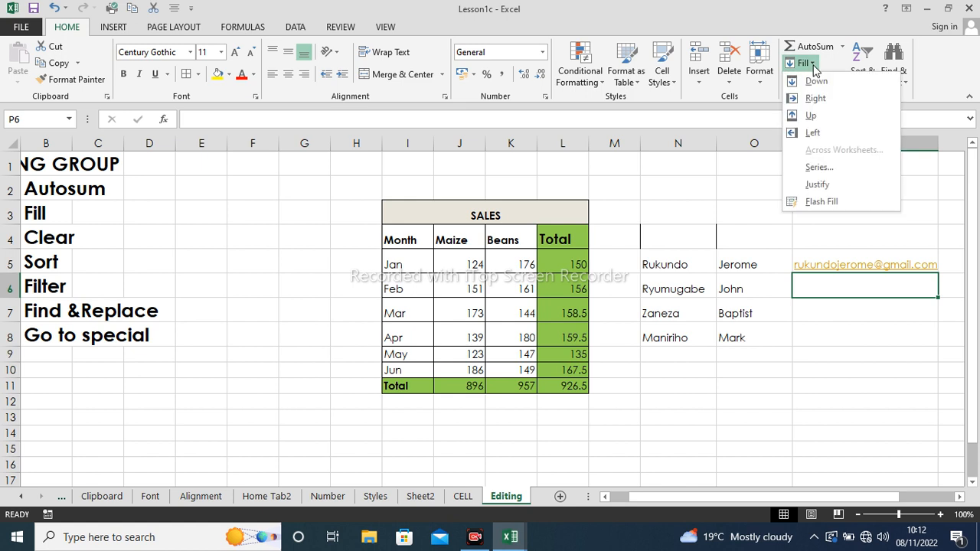
click(828, 203)
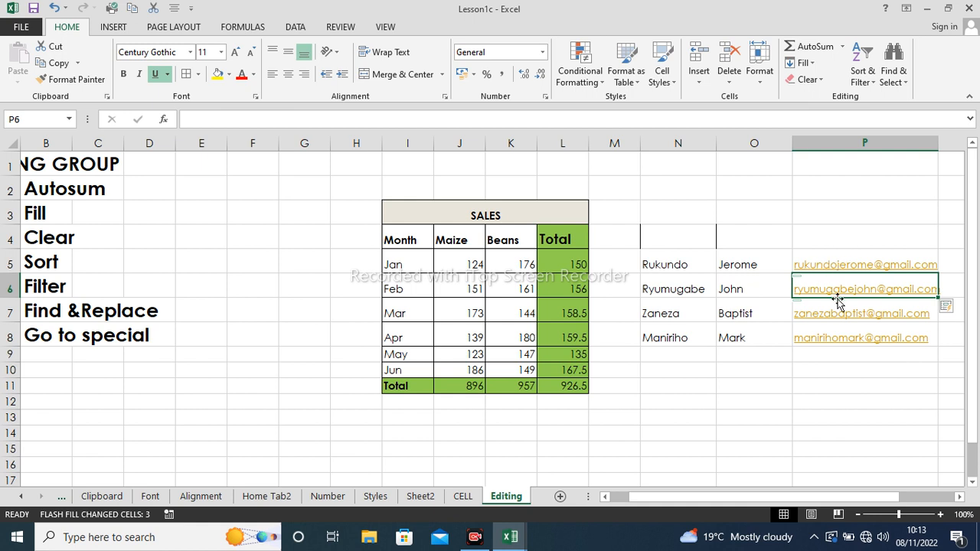
click(821, 80)
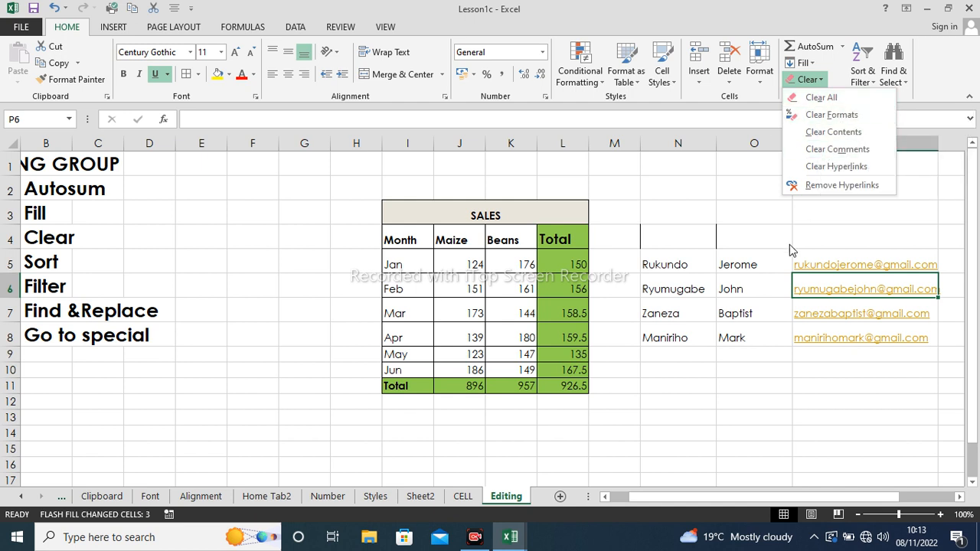
key(Escape)
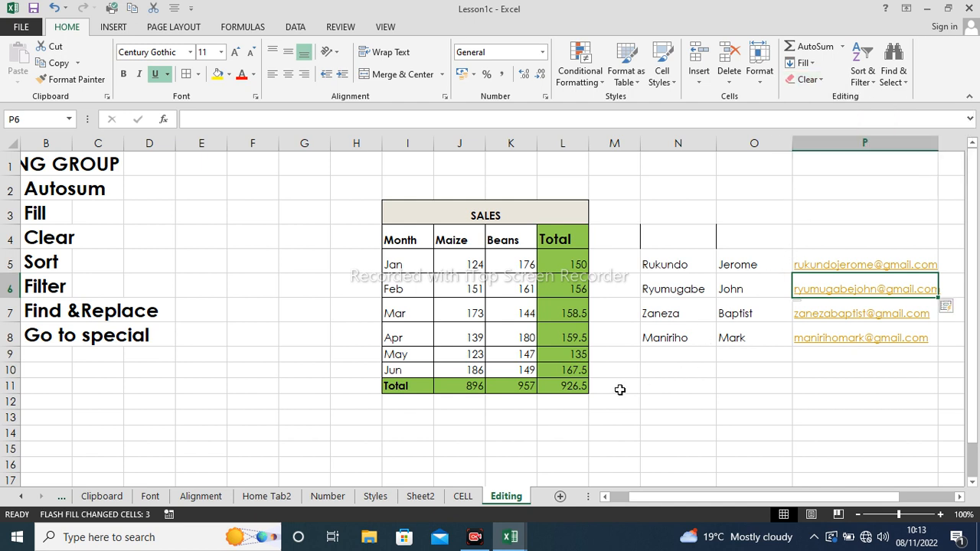
- Apply Clear Contents to J5:L11, removing the Maize, Beans and Total figures
drag(464, 271, 575, 390)
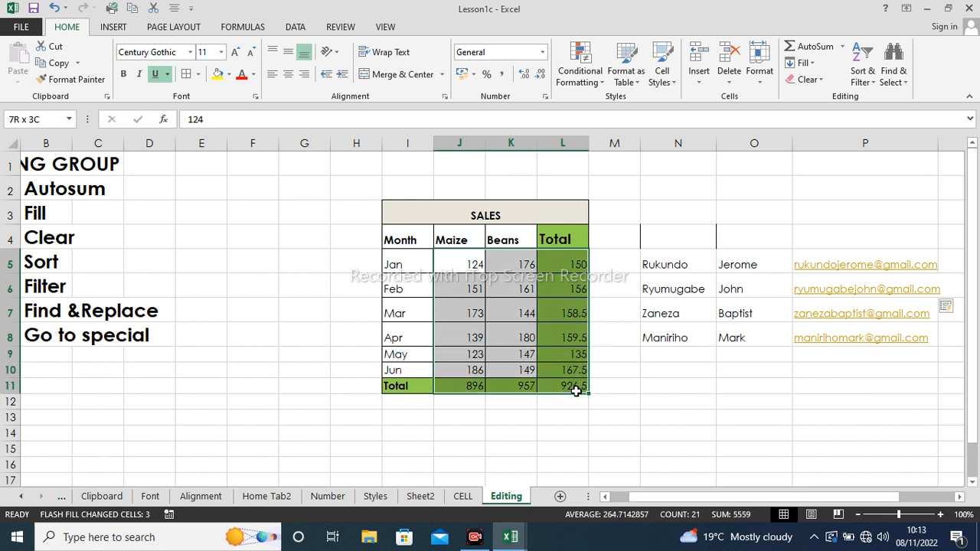
click(818, 80)
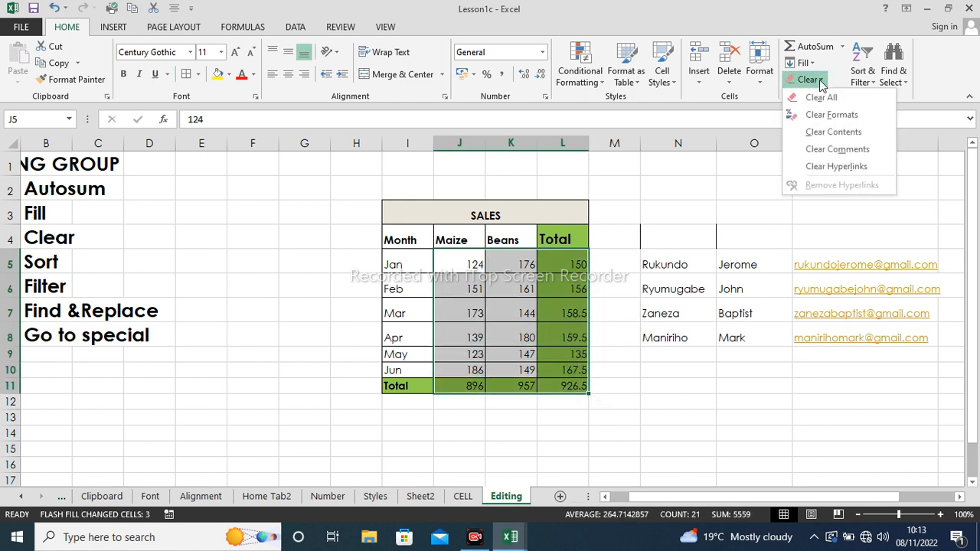
click(842, 131)
click(554, 334)
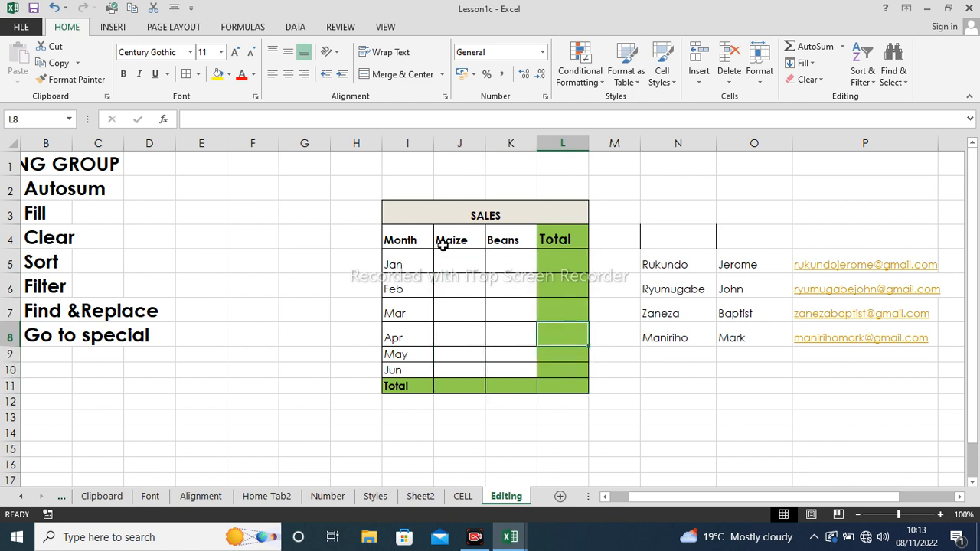
drag(422, 205, 525, 383)
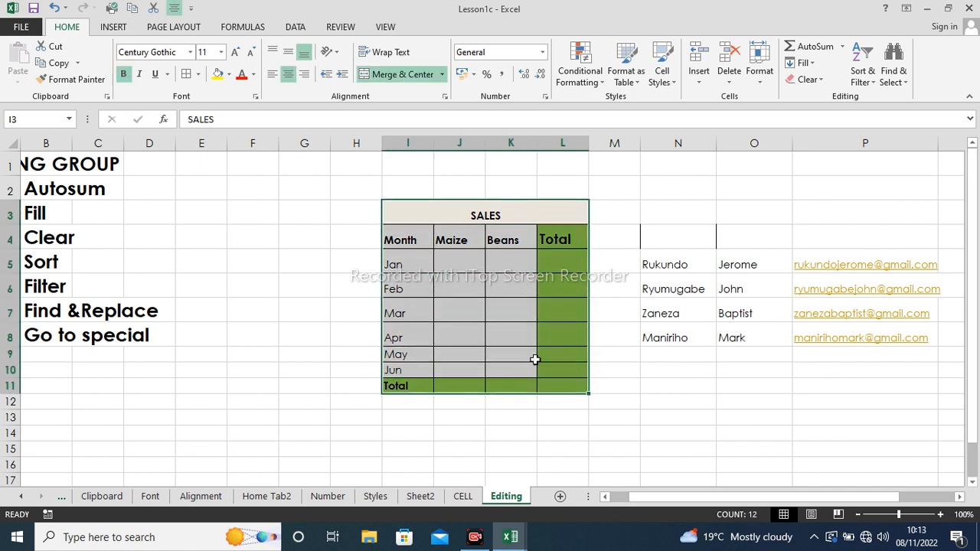
- Apply Clear All to the SALES table, stripping its remaining values and formatting
click(819, 81)
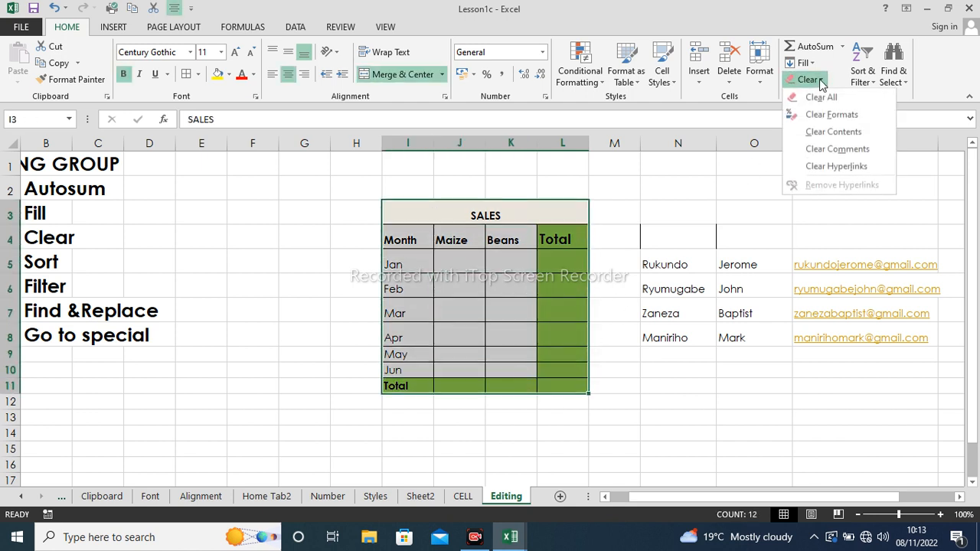
click(835, 117)
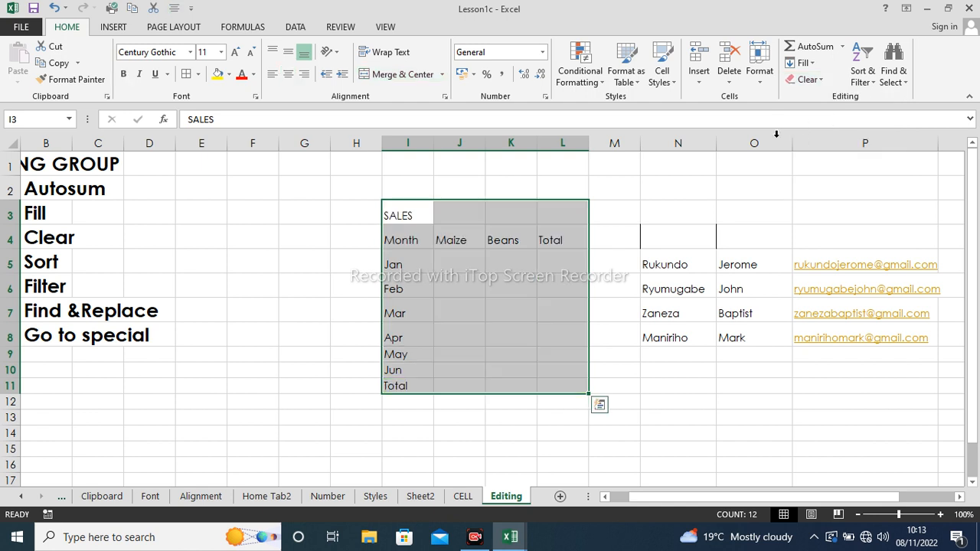
click(820, 81)
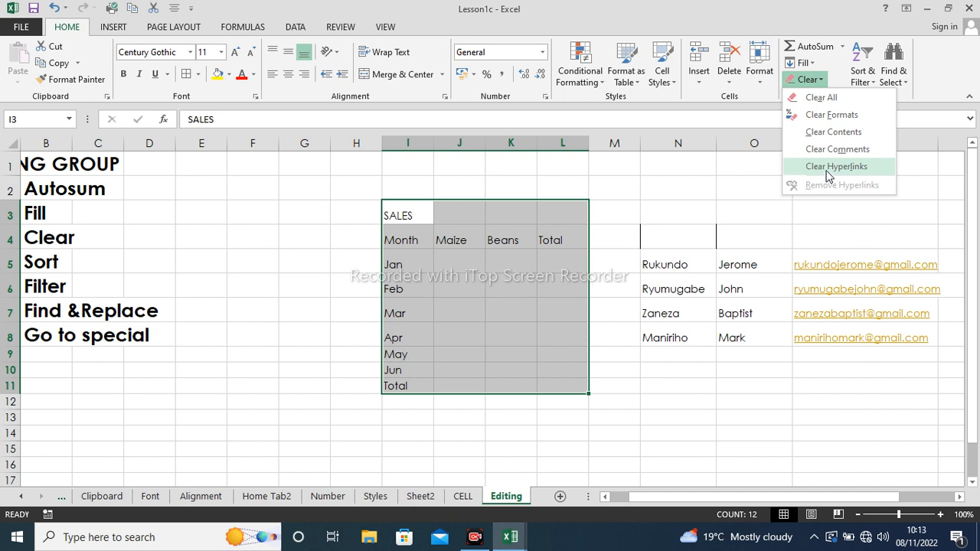
click(645, 386)
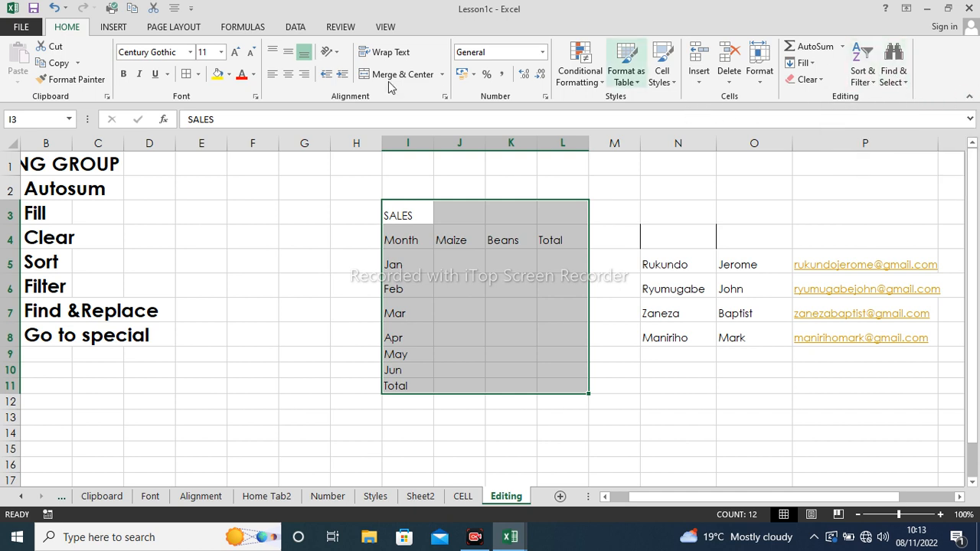
- Undo twice to bring back the SALES table's figures and formatting
click(462, 497)
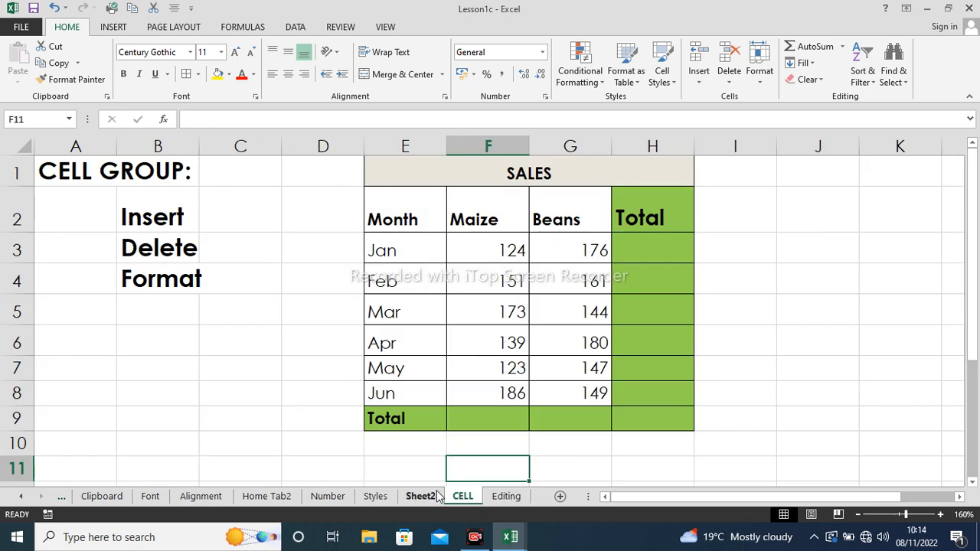
click(506, 496)
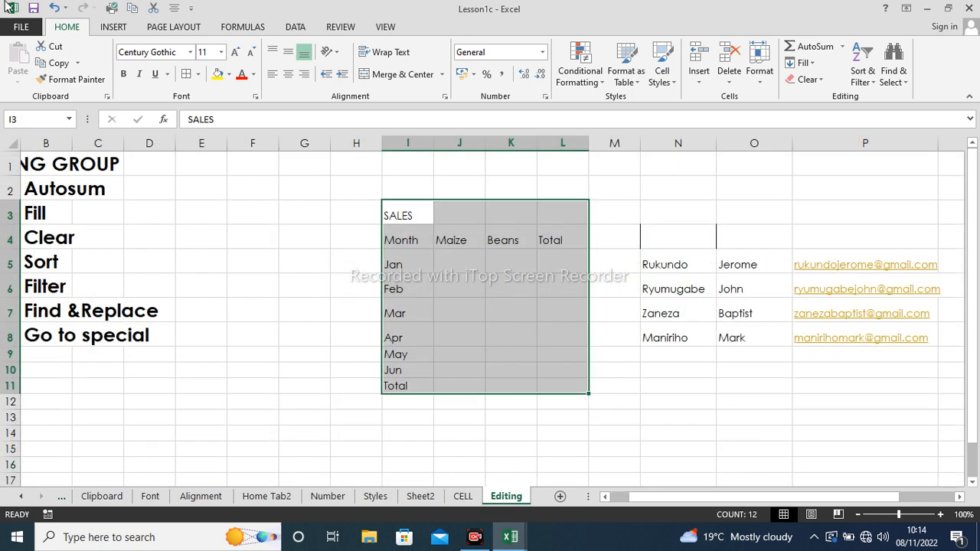
click(54, 9)
click(54, 9)
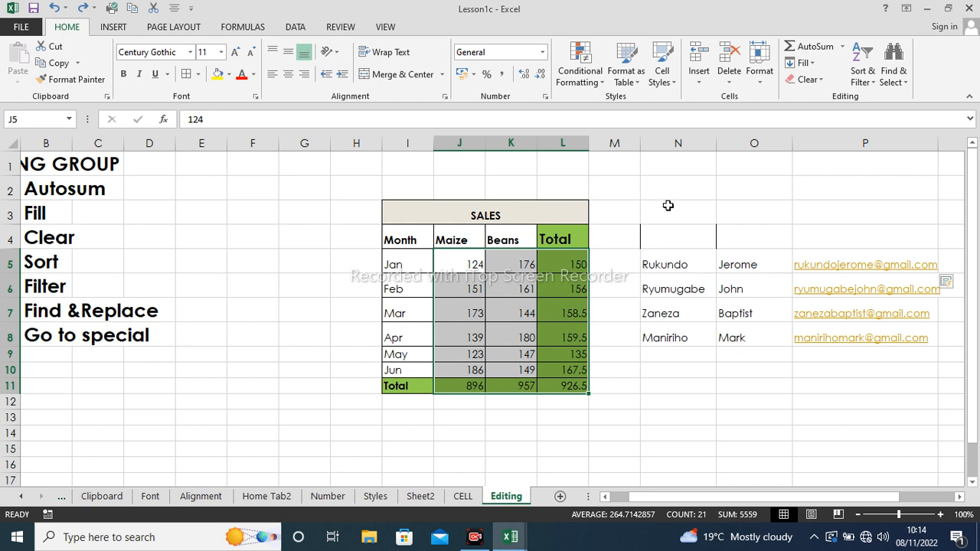
- Delete the names and e-mail addresses in N4:P8
drag(650, 230, 930, 349)
key(Delete)
click(647, 401)
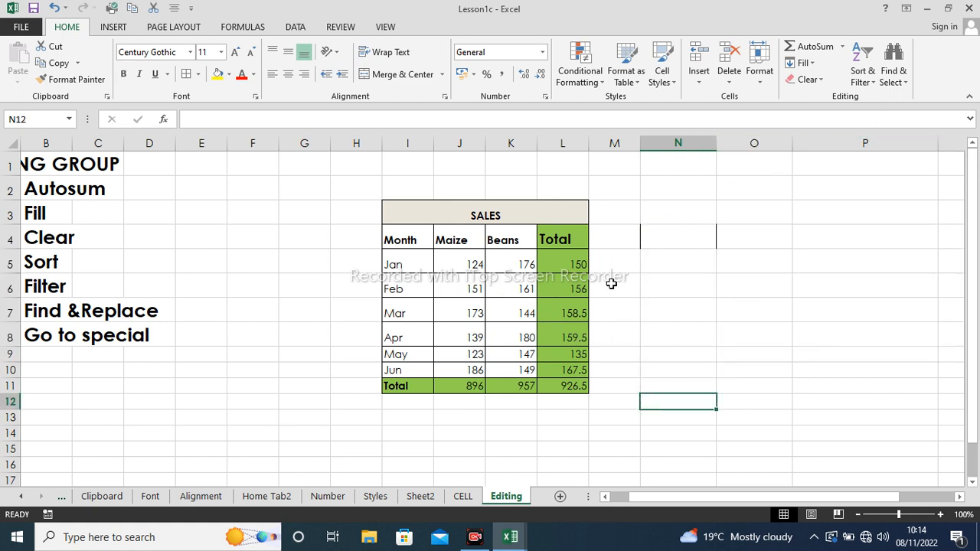
drag(512, 264, 523, 379)
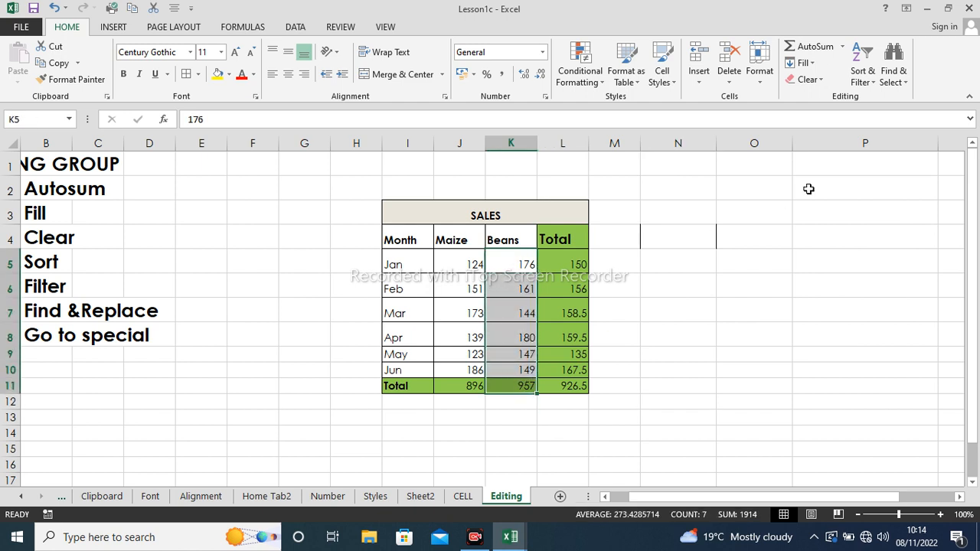
- Sort the whole SALES table by Beans from largest to smallest, expanding the selection
click(874, 82)
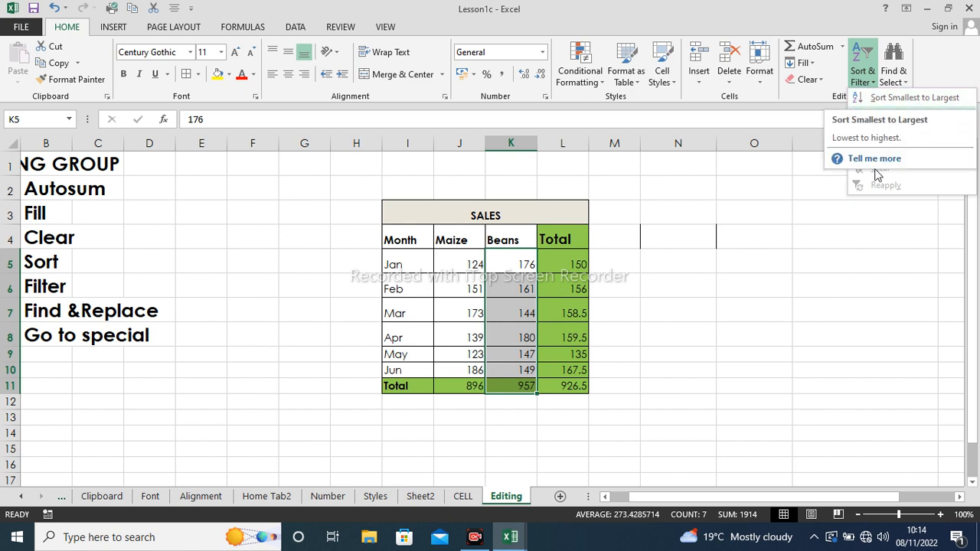
click(896, 99)
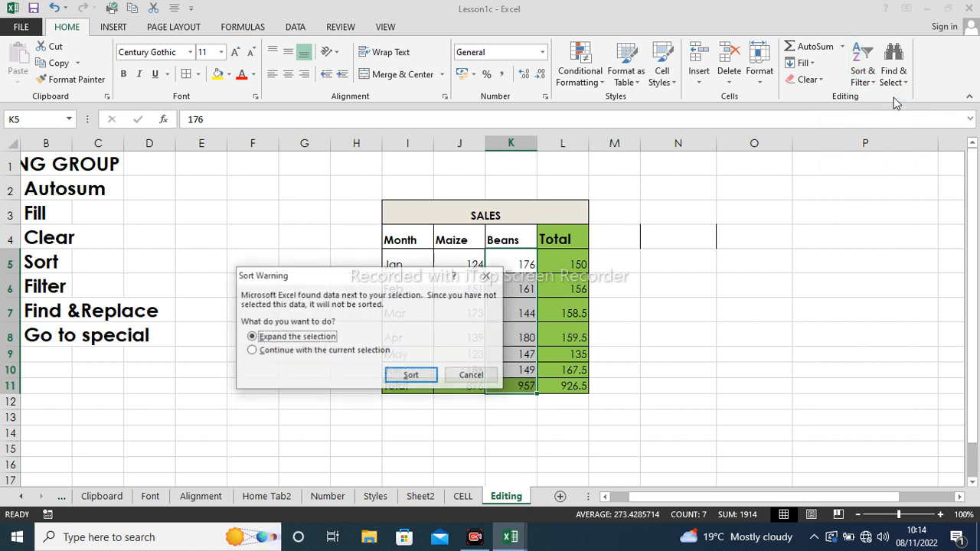
click(410, 375)
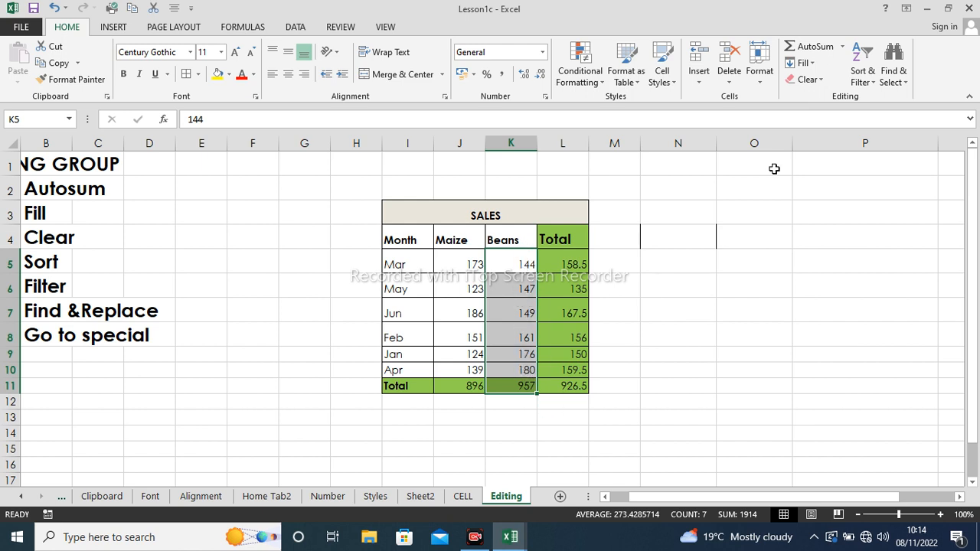
click(869, 85)
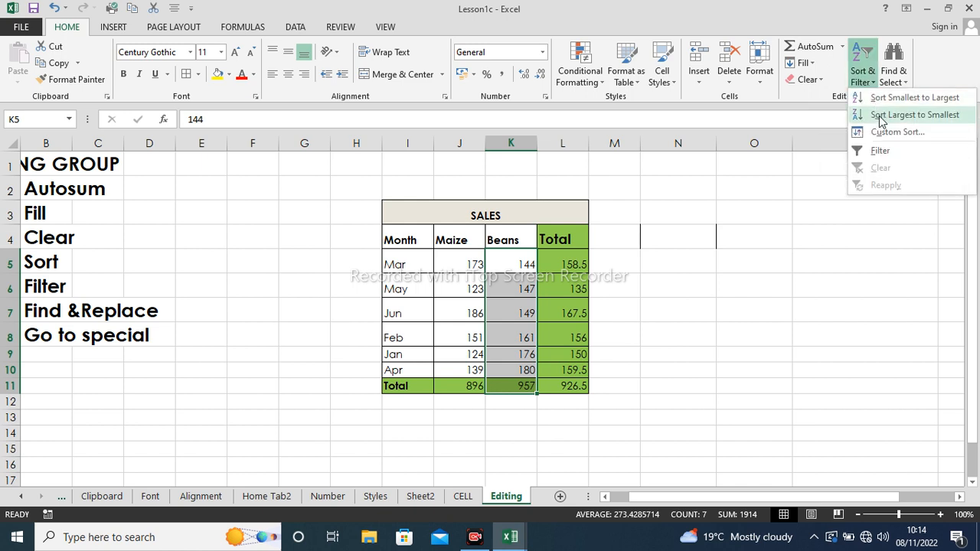
click(885, 117)
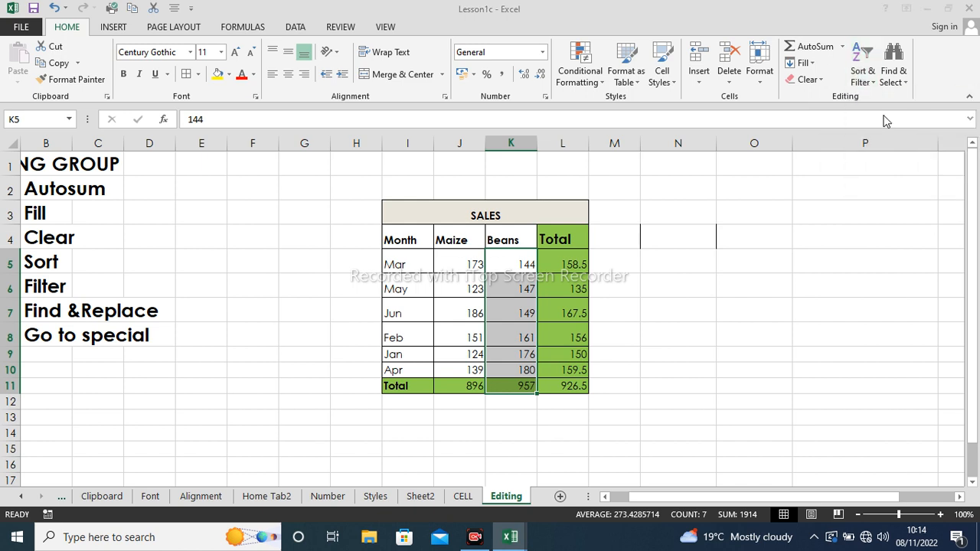
click(411, 376)
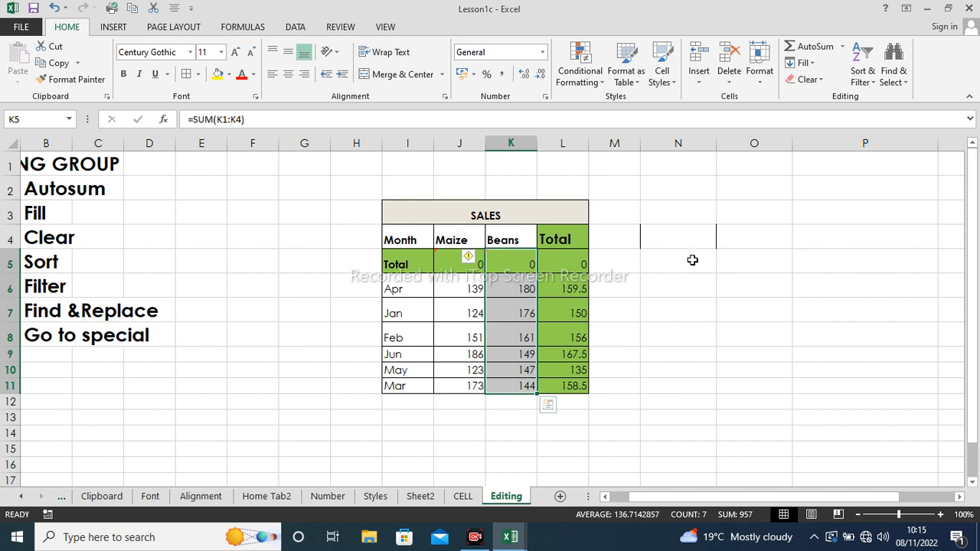
click(866, 77)
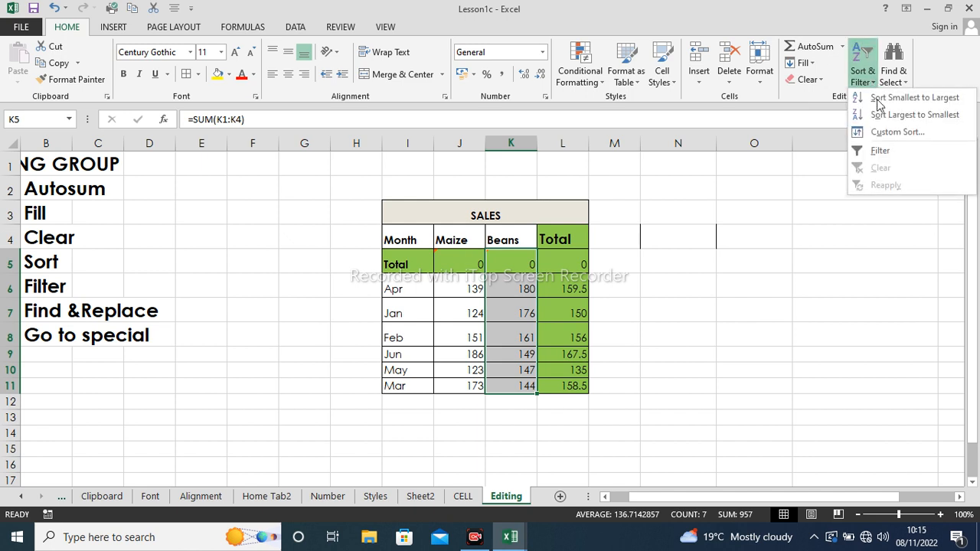
click(376, 258)
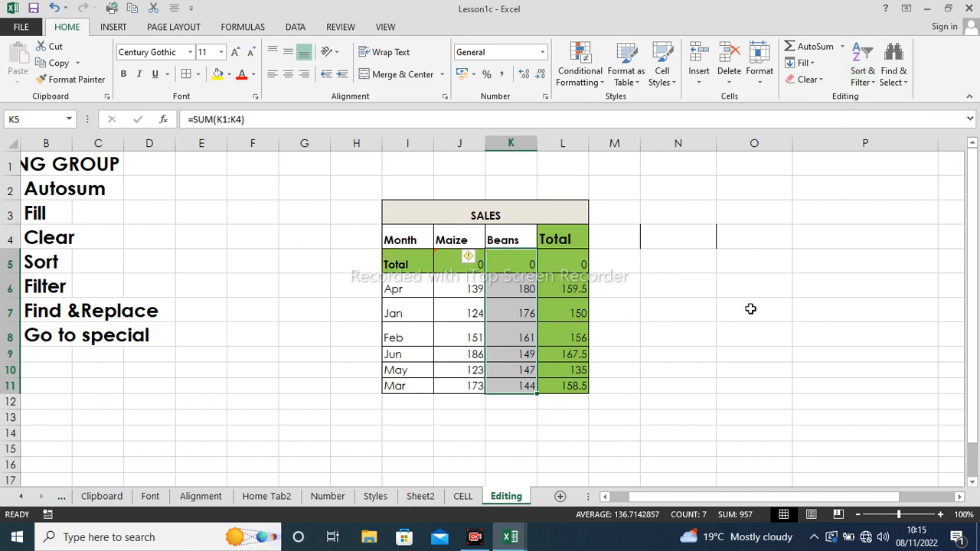
click(689, 334)
- Delete the Total row cells I5:L5, shifting the month rows up
drag(387, 263, 547, 266)
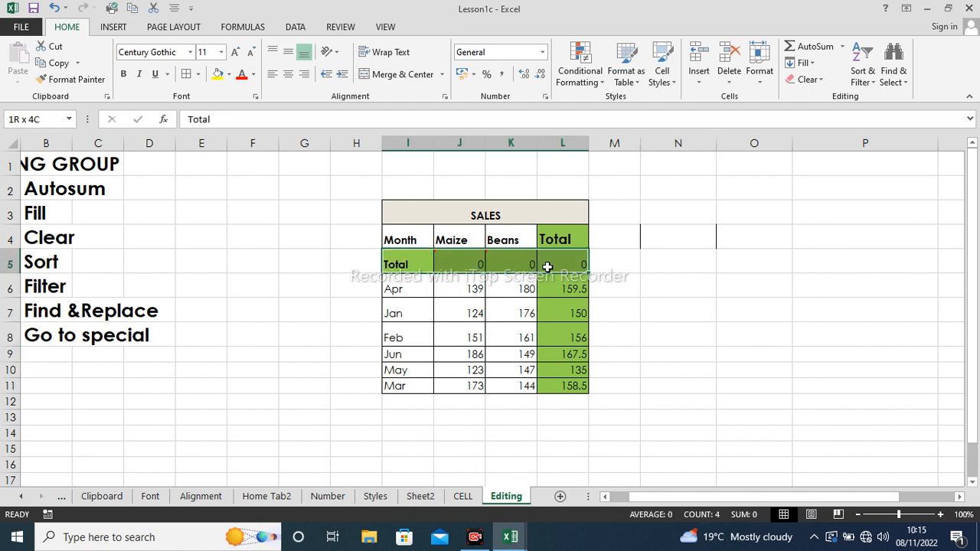
right_click(500, 264)
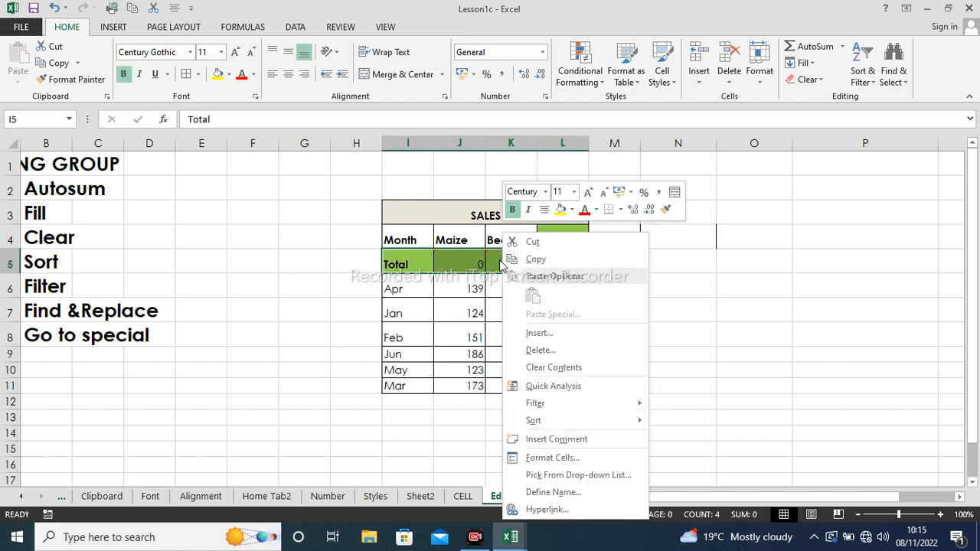
click(539, 350)
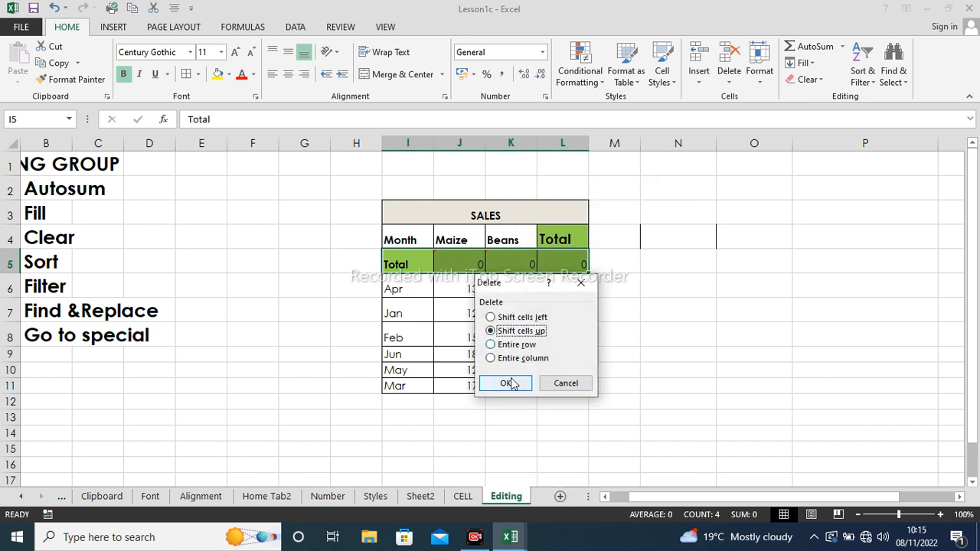
click(506, 383)
click(665, 267)
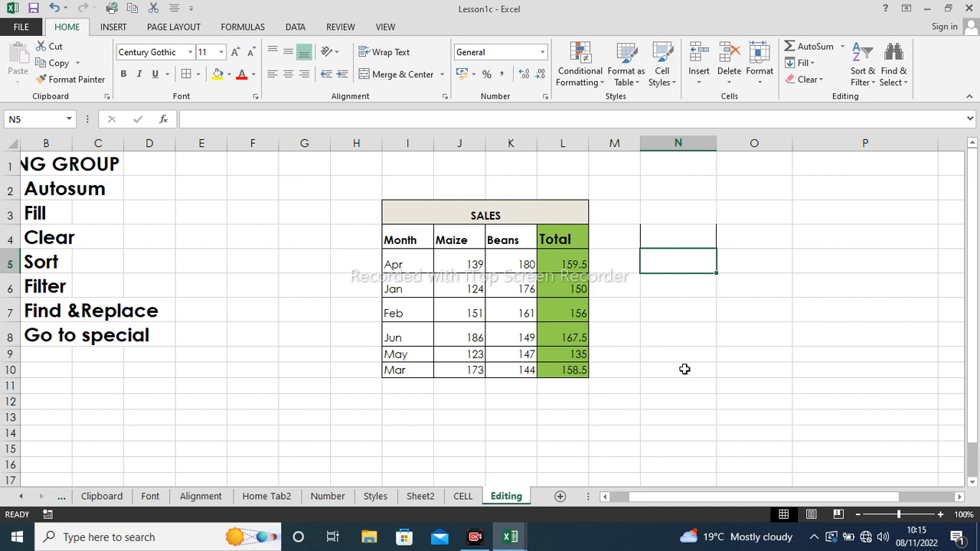
click(804, 250)
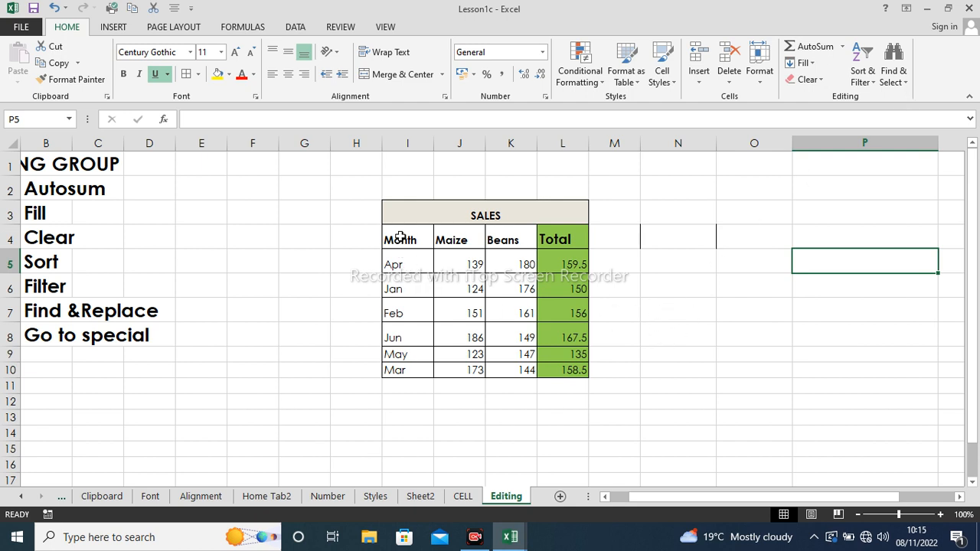
- Search the SALES table for Apr and list every matching cell
drag(403, 217, 547, 372)
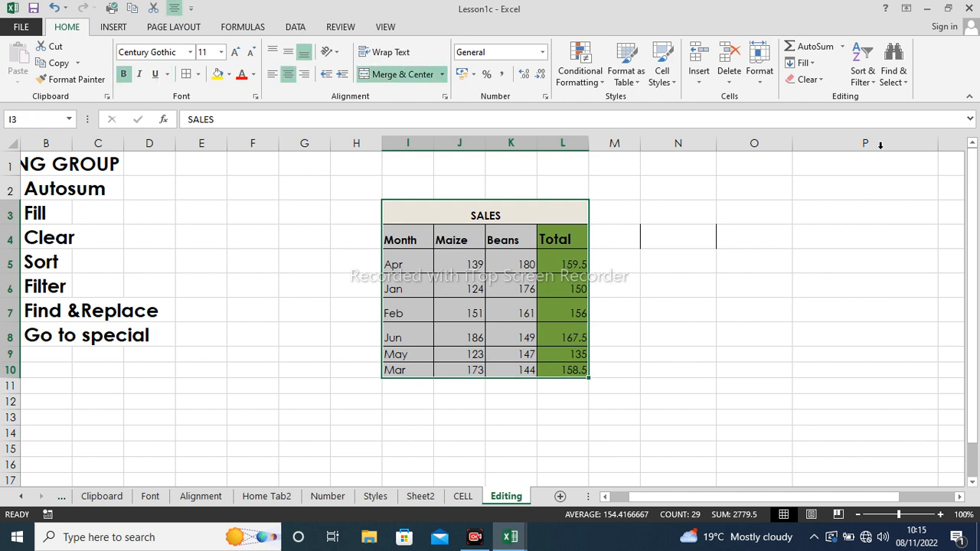
click(906, 89)
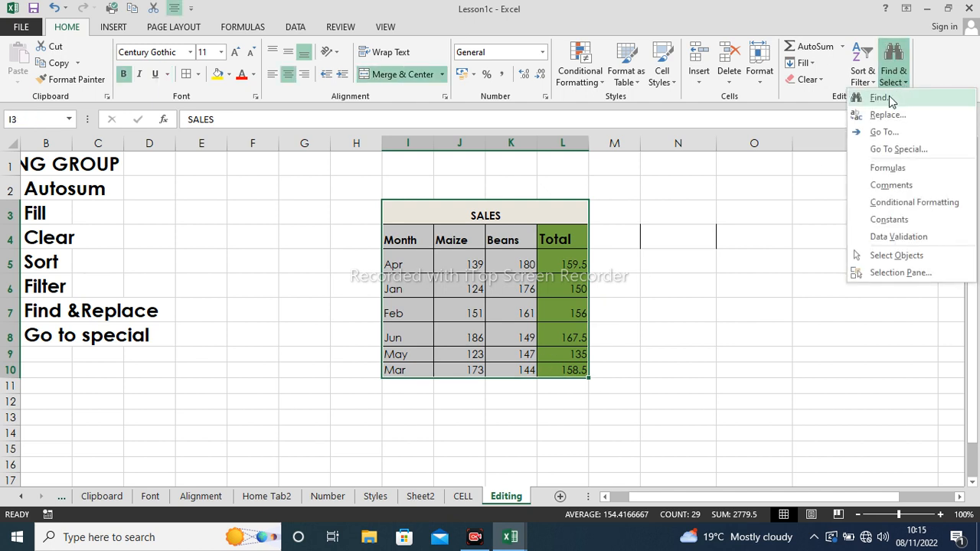
click(888, 99)
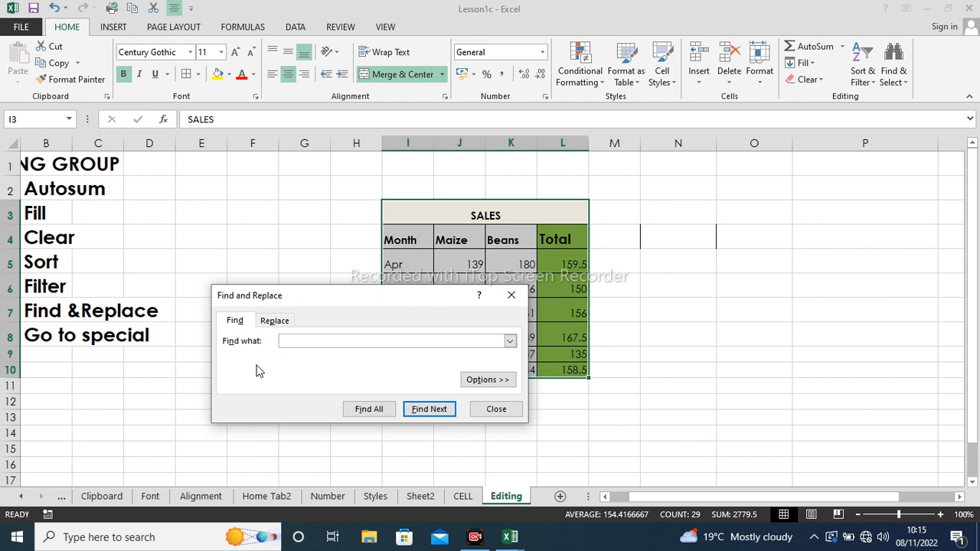
click(233, 324)
click(264, 325)
click(237, 322)
text(Apr)
click(371, 411)
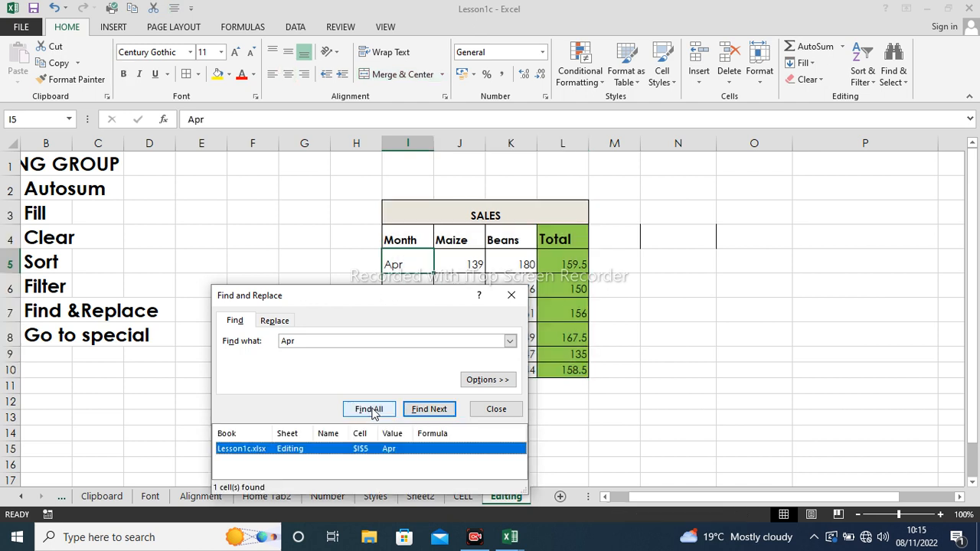
- Replace Apr with Dec in cell I5 and close Find and Replace
click(282, 323)
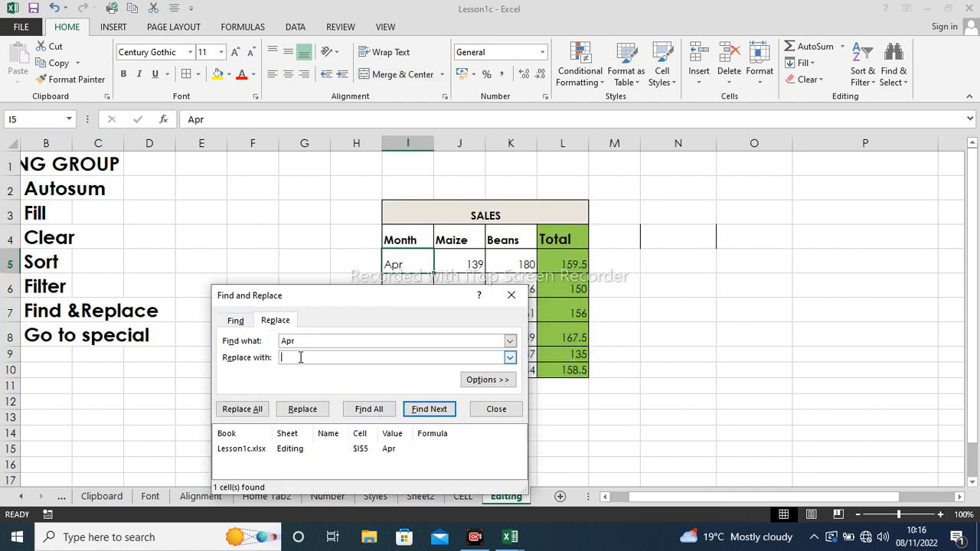
text(Dec)
click(310, 410)
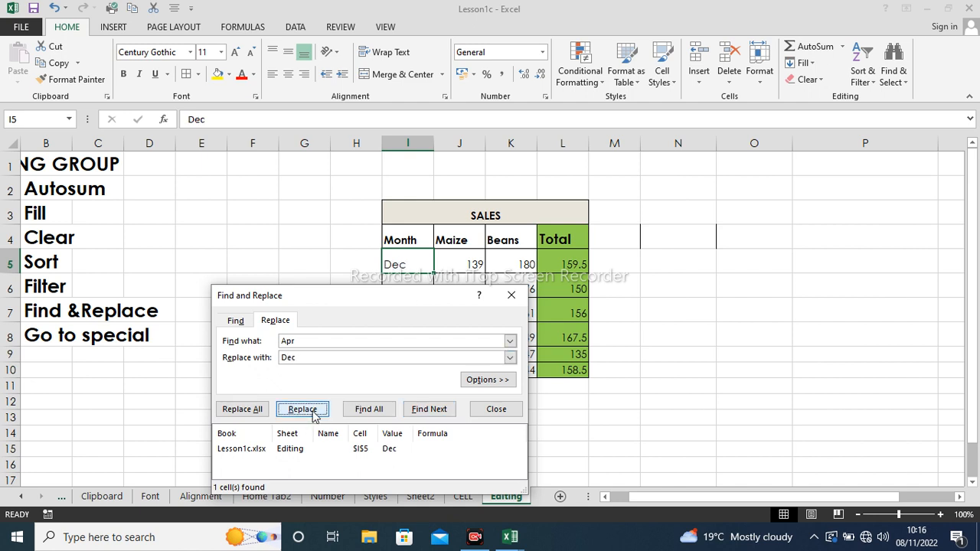
click(511, 295)
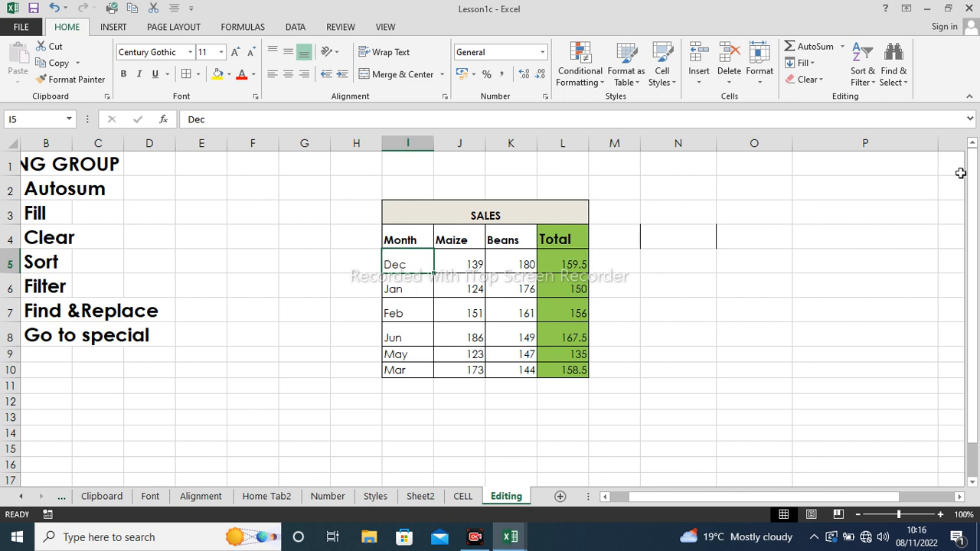
- Open Go To Special, close it unapplied, and deselect by clicking empty cell O5
click(906, 86)
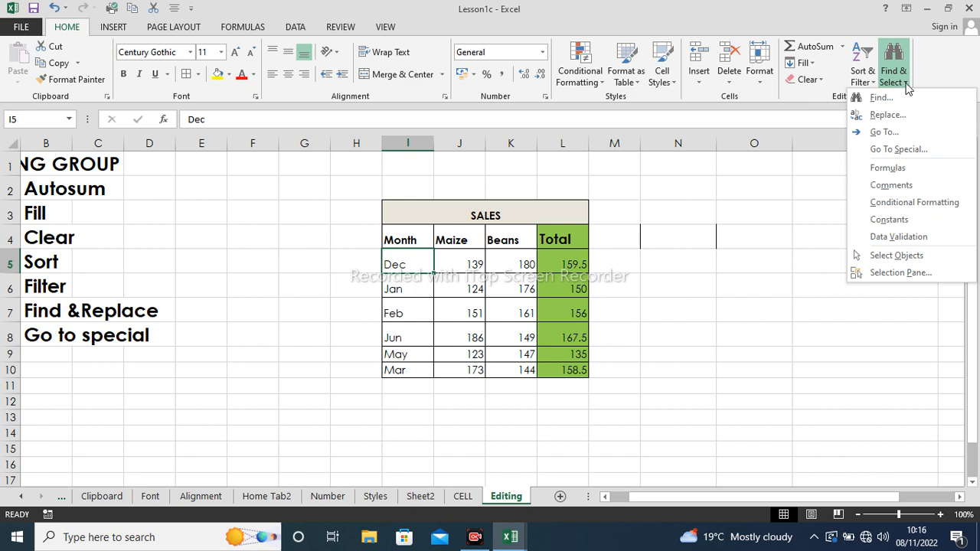
click(898, 149)
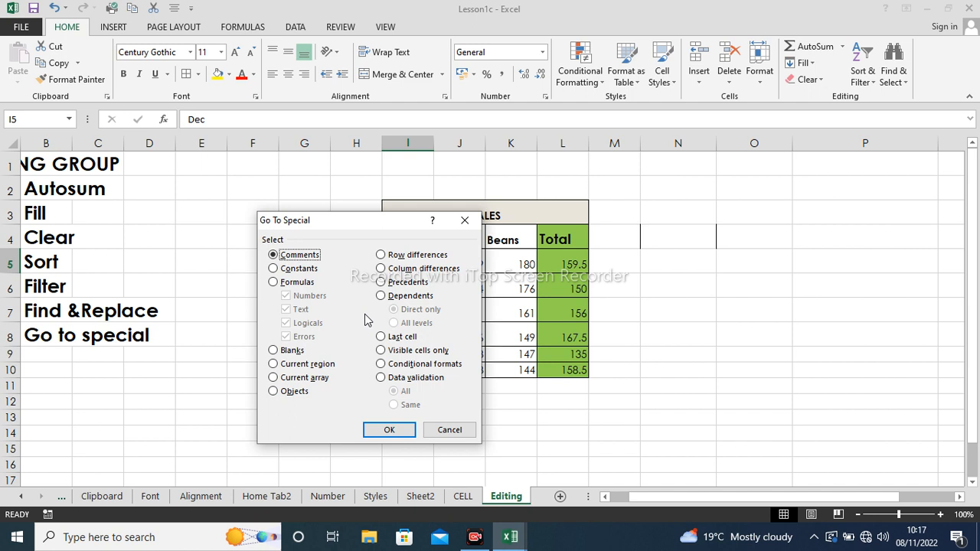
click(463, 221)
click(748, 264)
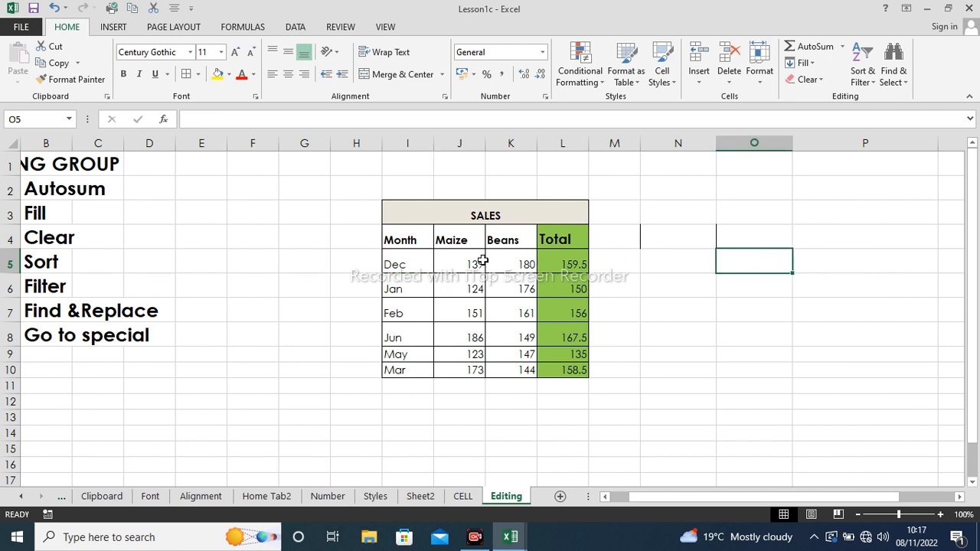
- Set the Total column L4:L10 to No Fill, then select the data values J5:L10
drag(483, 260, 559, 370)
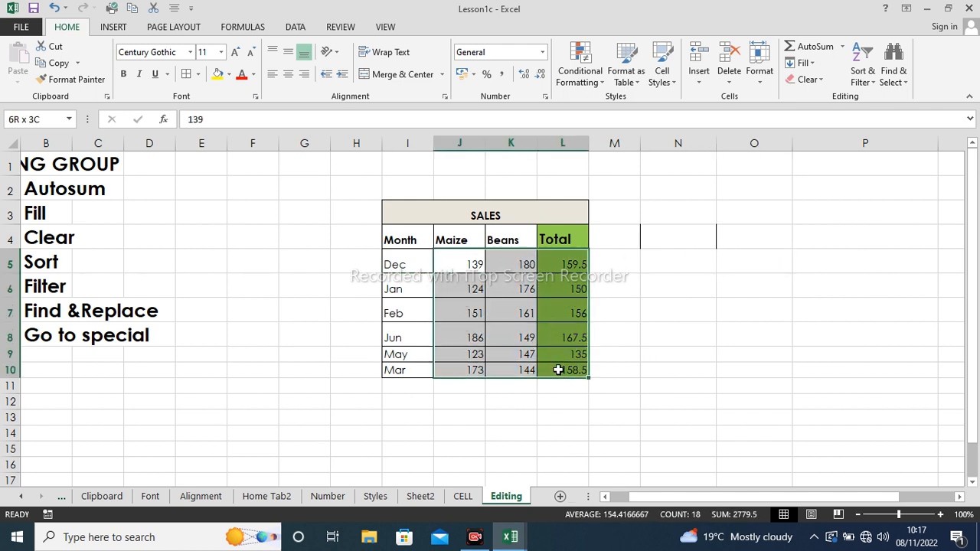
click(689, 264)
drag(570, 239, 564, 373)
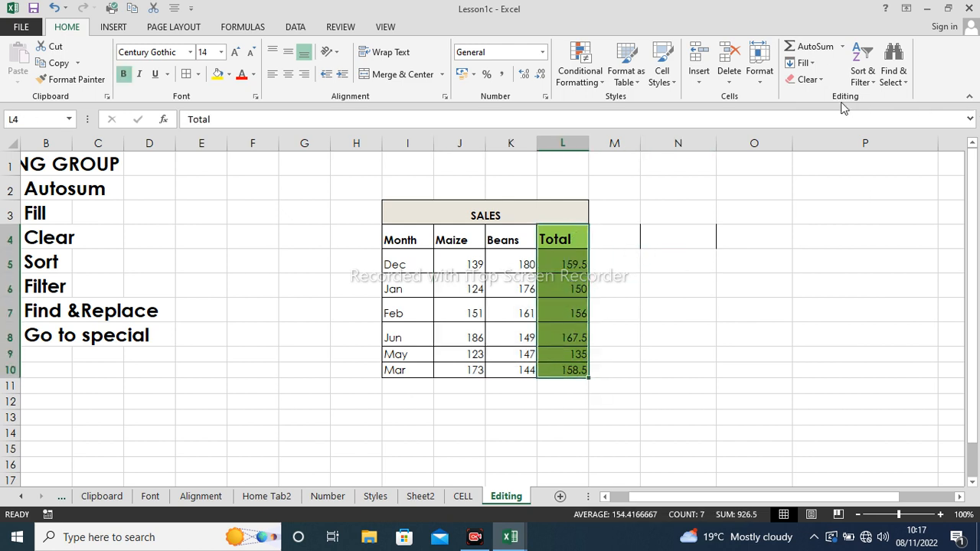
click(253, 74)
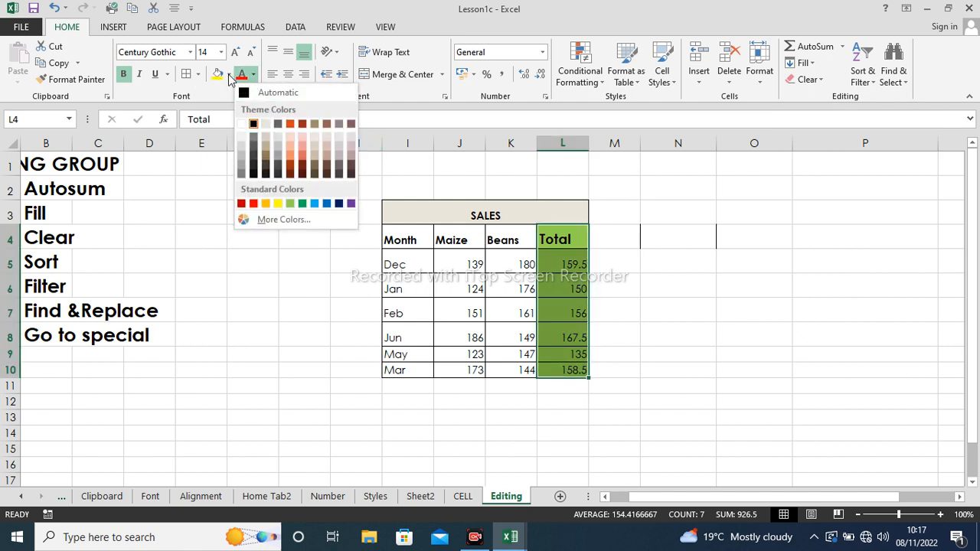
click(229, 74)
click(219, 110)
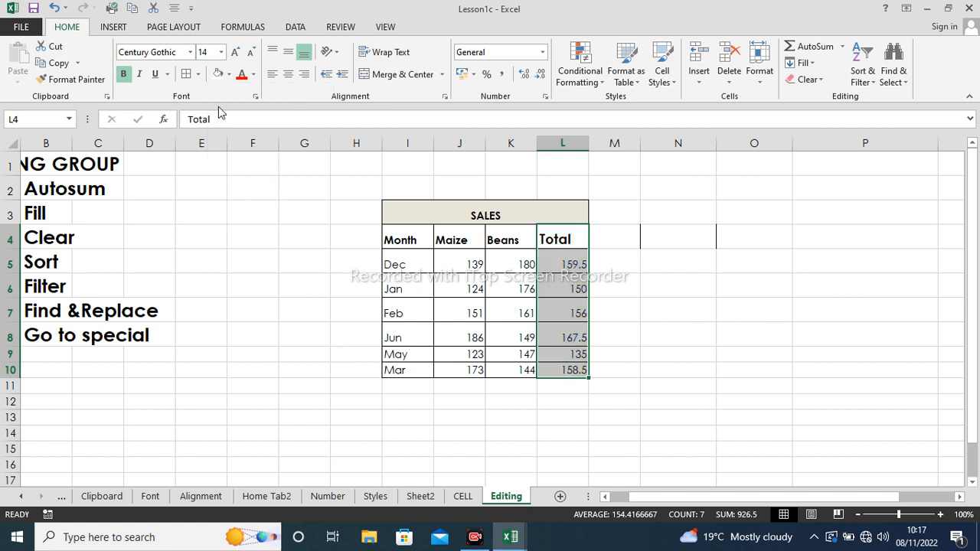
click(614, 290)
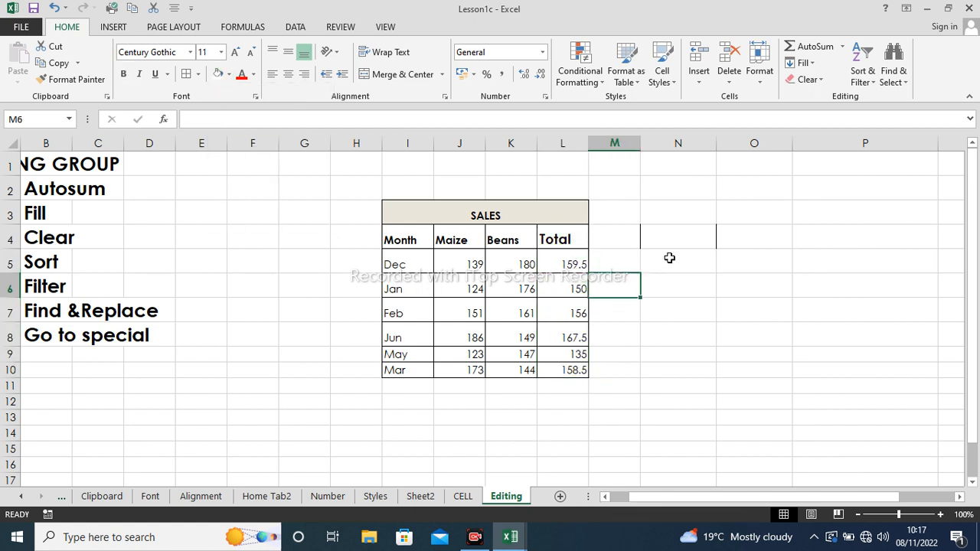
drag(444, 261, 552, 370)
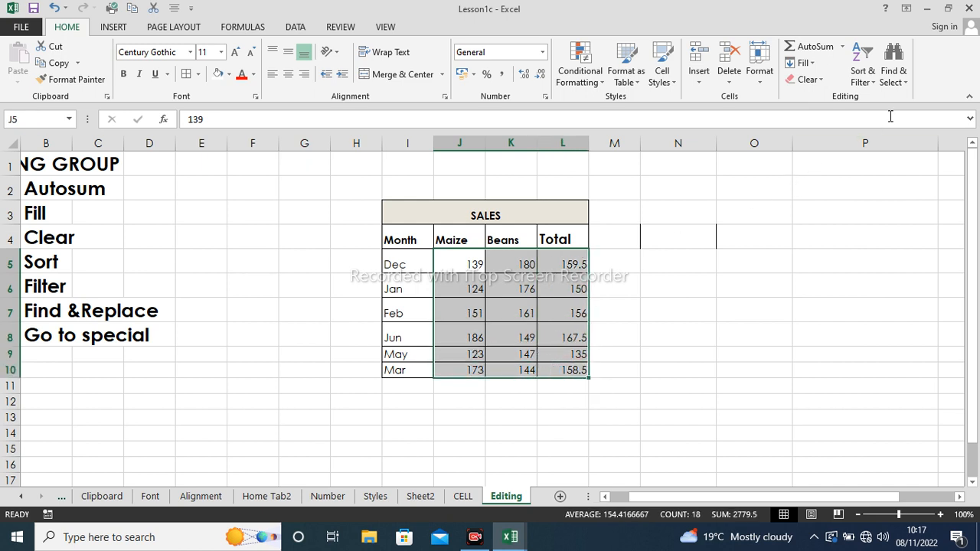
- Select numeric formula cells L5:L10 via Go To Special Formulas, excluding Text, Logicals and Errors
click(905, 85)
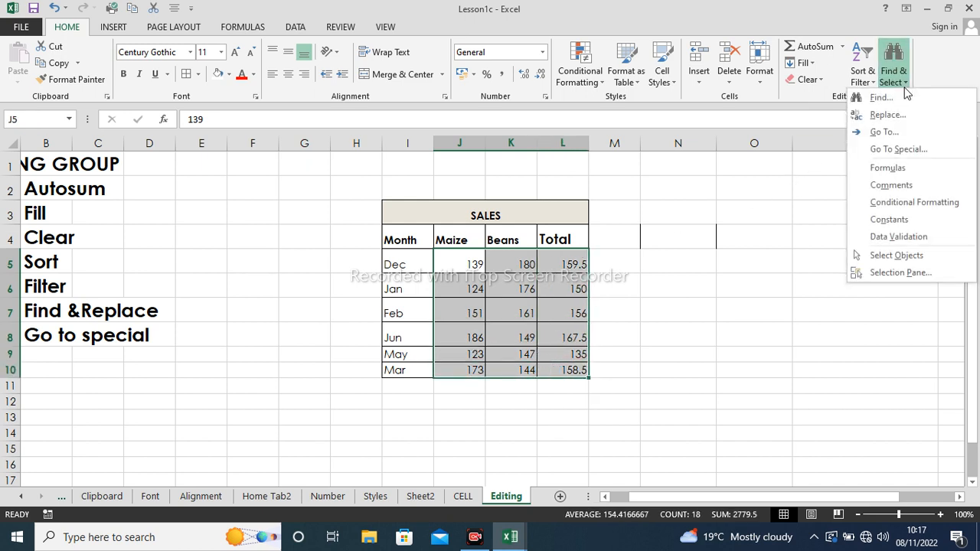
click(900, 151)
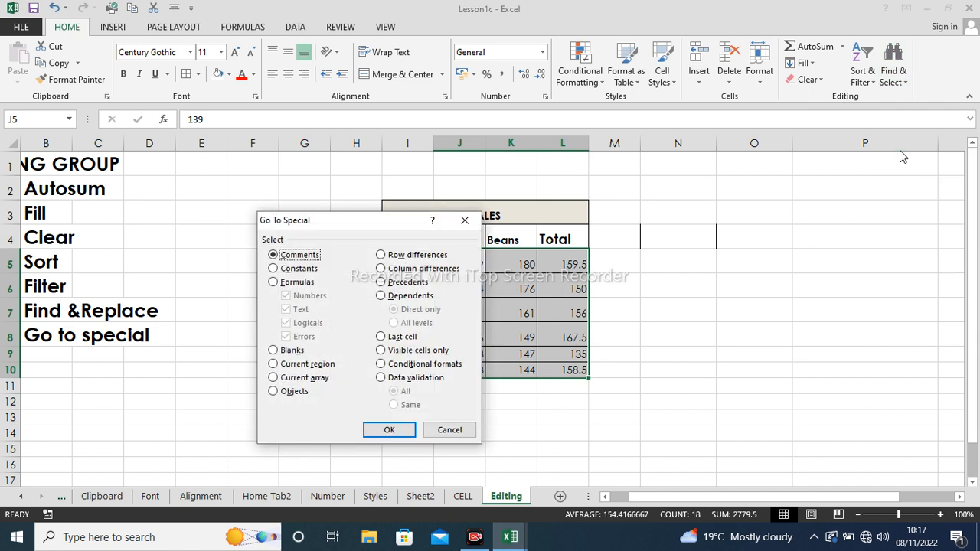
click(272, 283)
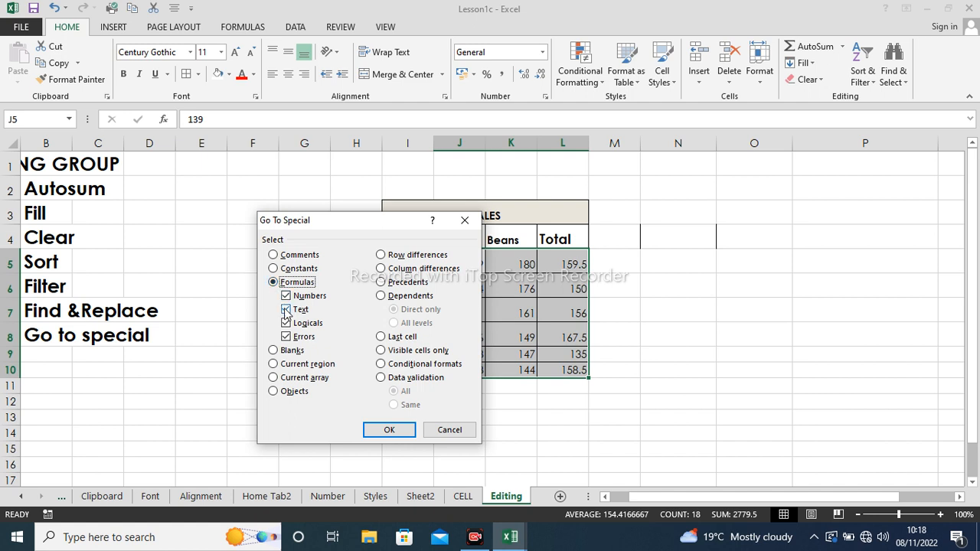
click(286, 310)
click(285, 324)
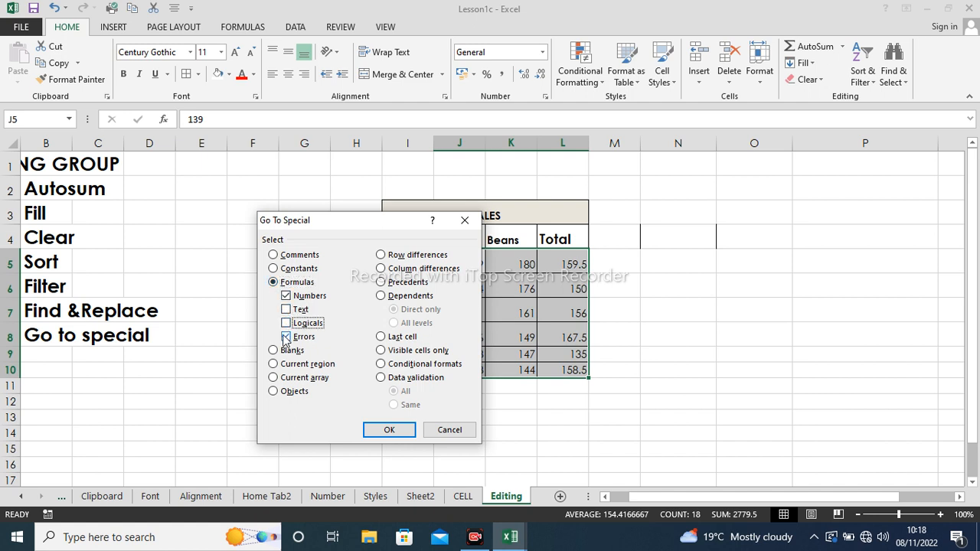
click(286, 337)
click(389, 431)
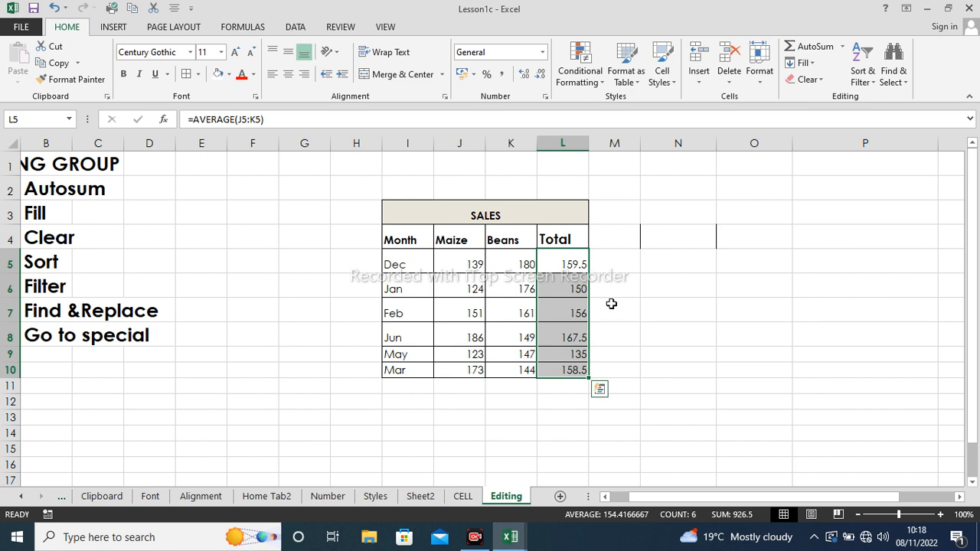
right_click(562, 285)
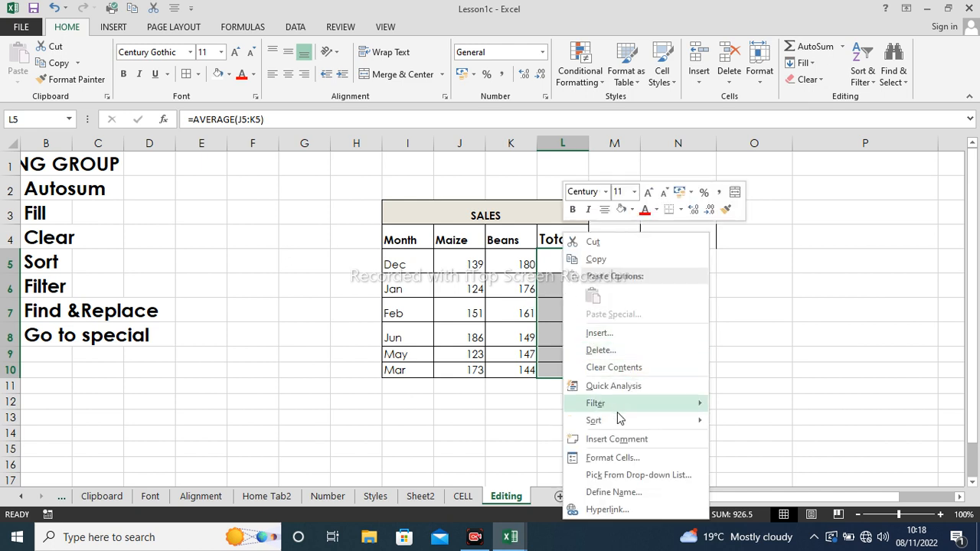
- Shade the Total formula cells L5:L10 yellow through Format Cells' Fill settings
click(613, 458)
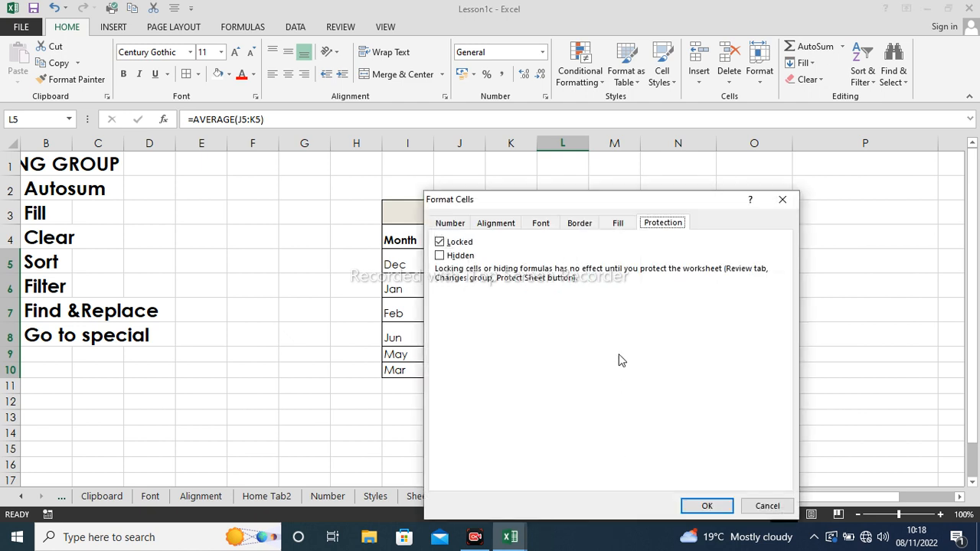
click(616, 223)
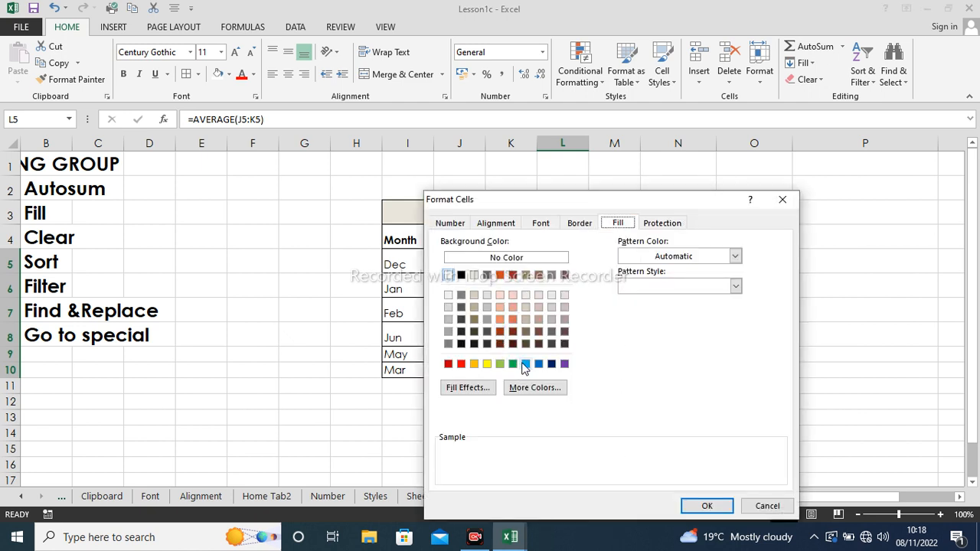
click(487, 364)
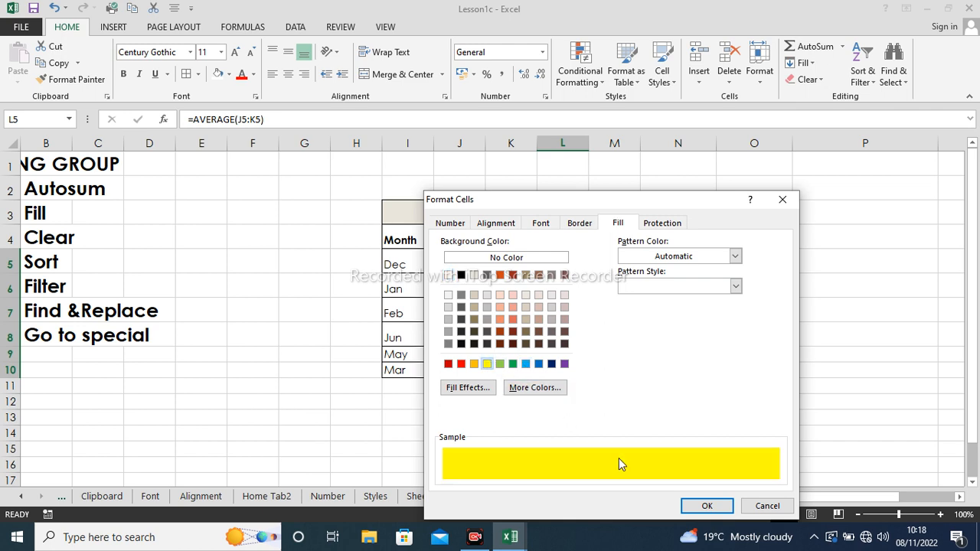
click(701, 504)
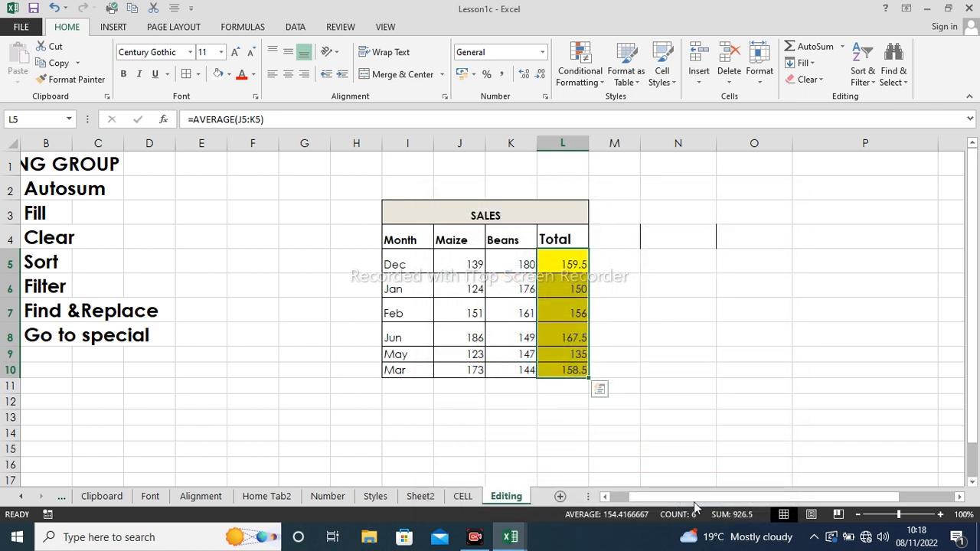
click(635, 308)
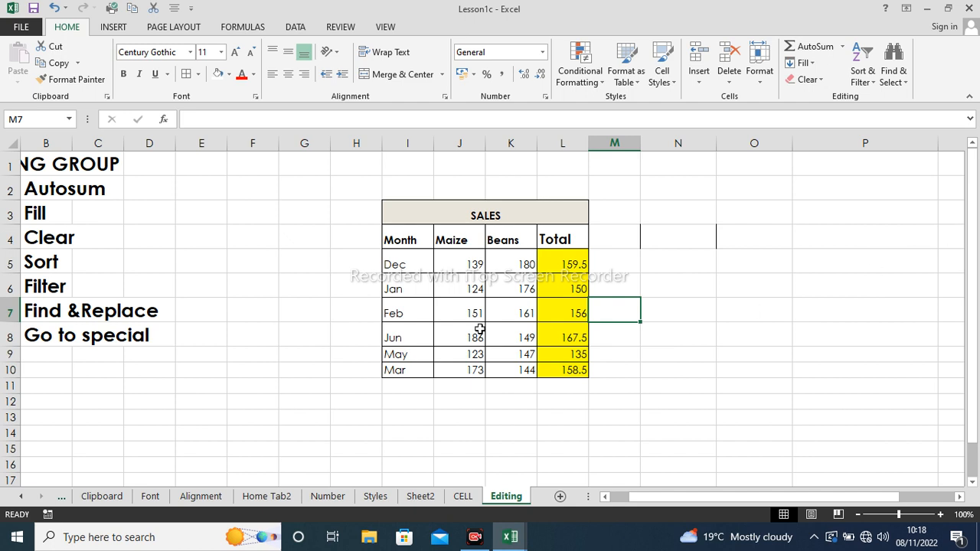
- Inspect the formula in L5 and leave it unchanged
double_click(560, 265)
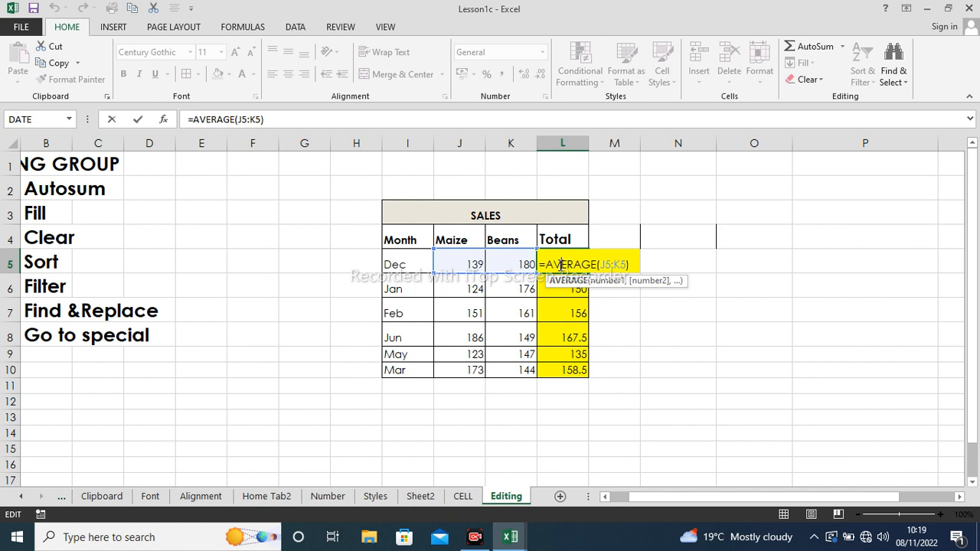
key(Return)
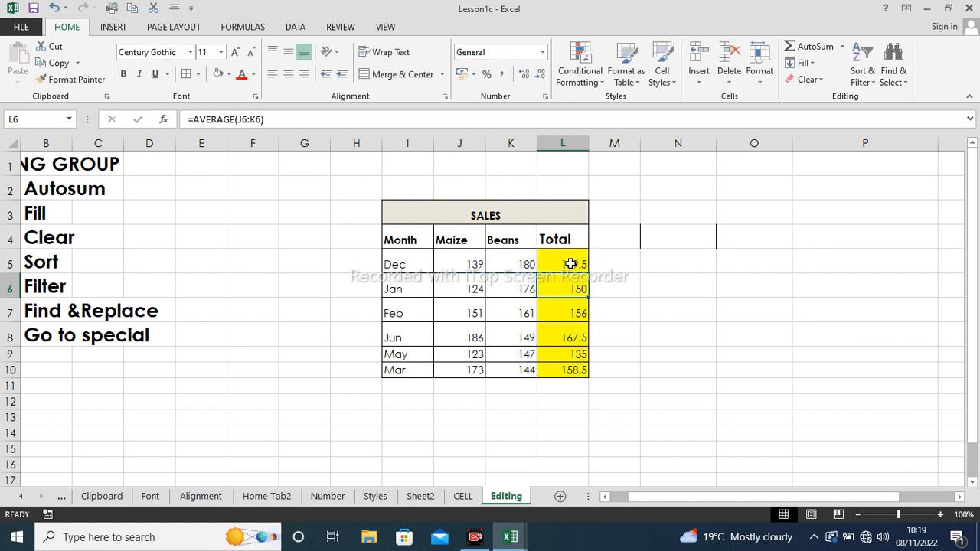
click(902, 79)
click(641, 315)
click(631, 288)
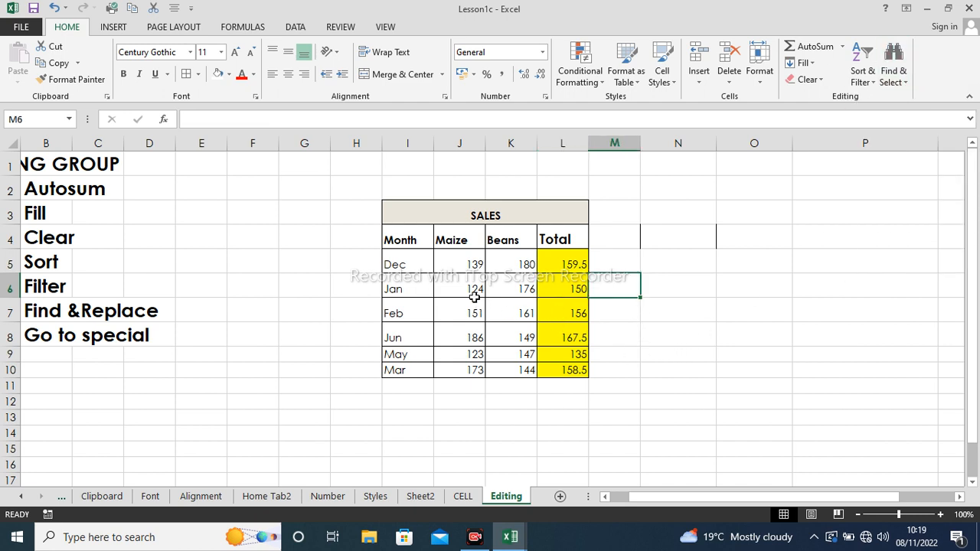
- Clear Jan Maize 124, Jun Beans 149 and May Maize 123, then select the whole table
drag(473, 288, 503, 299)
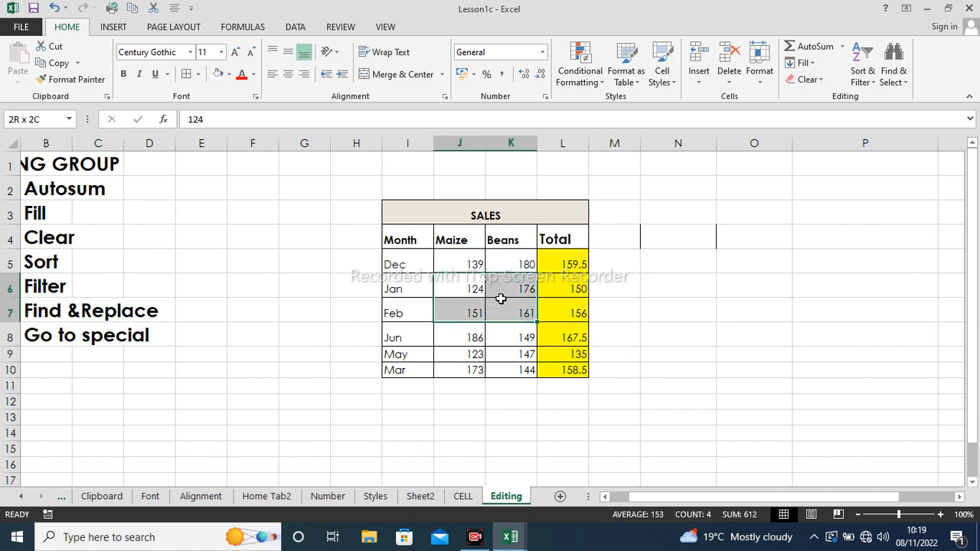
click(503, 306)
click(480, 289)
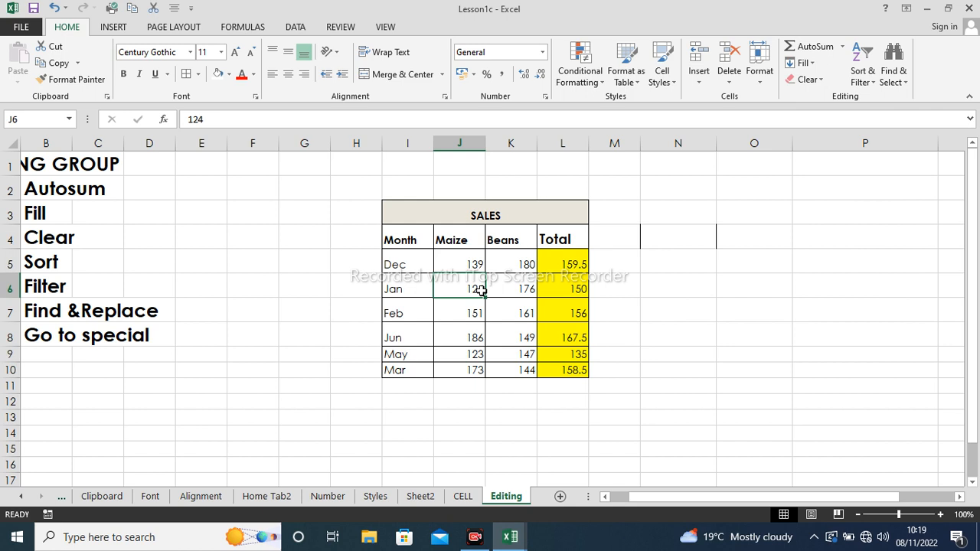
key(Delete)
click(519, 335)
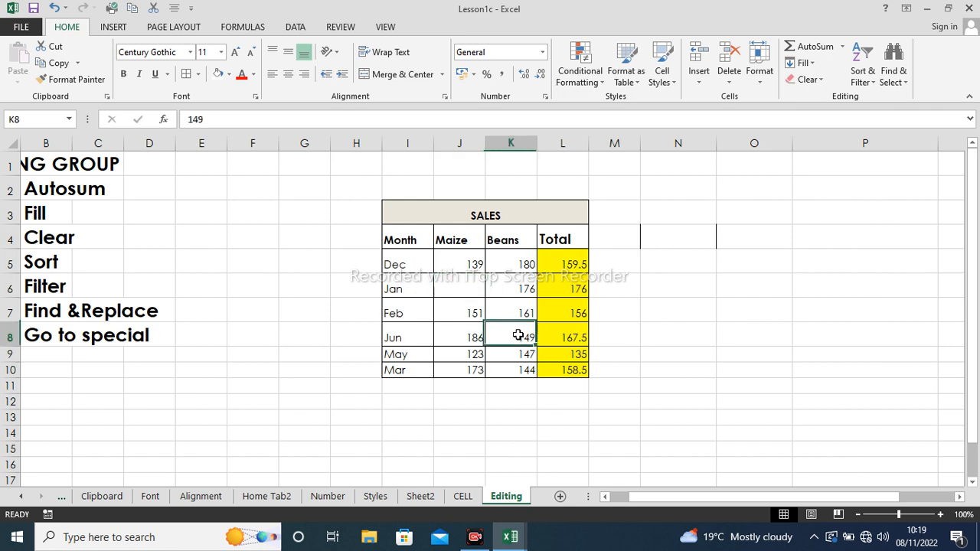
key(Delete)
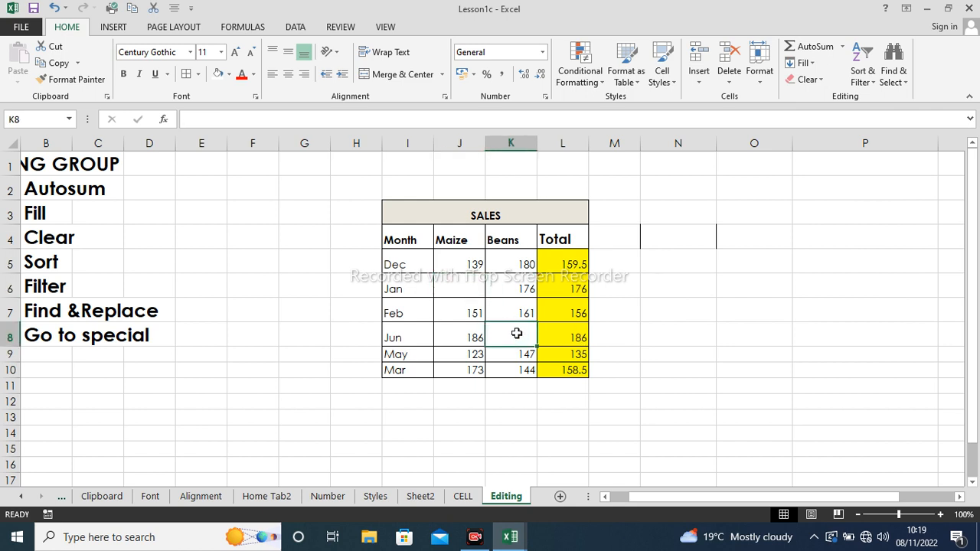
click(475, 358)
key(Delete)
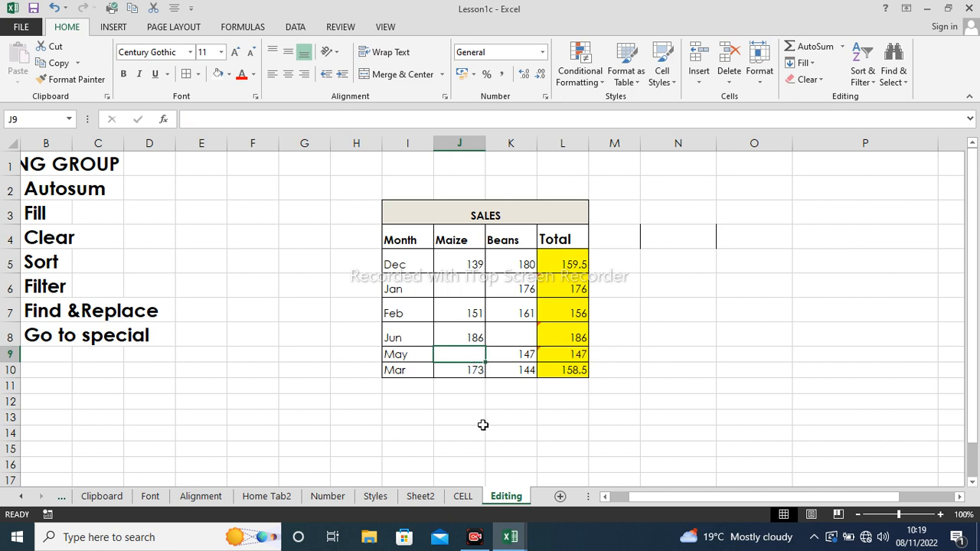
drag(483, 427, 483, 417)
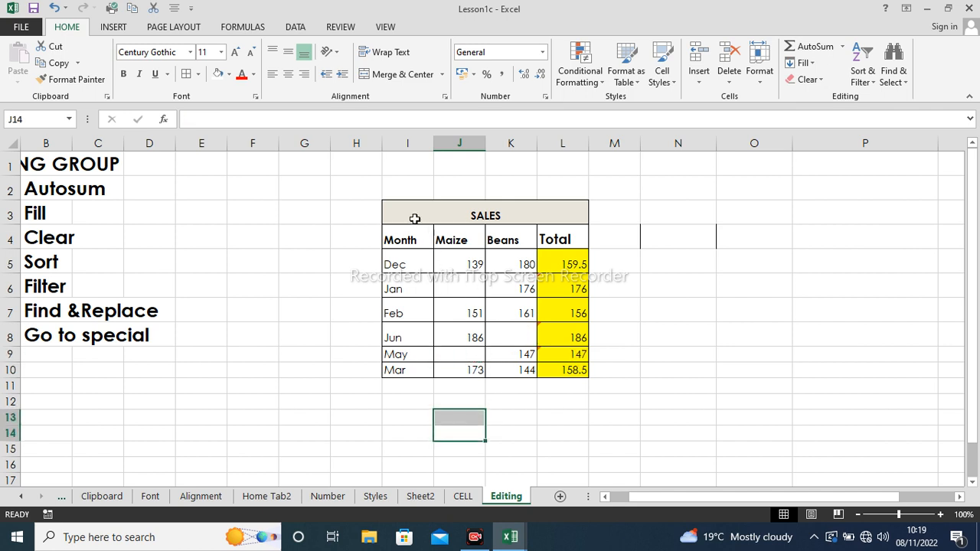
drag(414, 219, 564, 373)
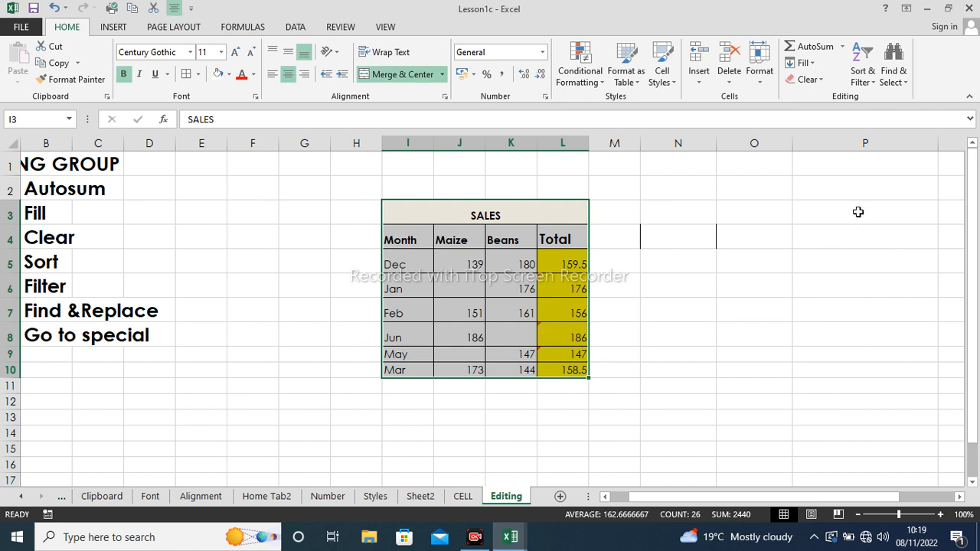
click(903, 81)
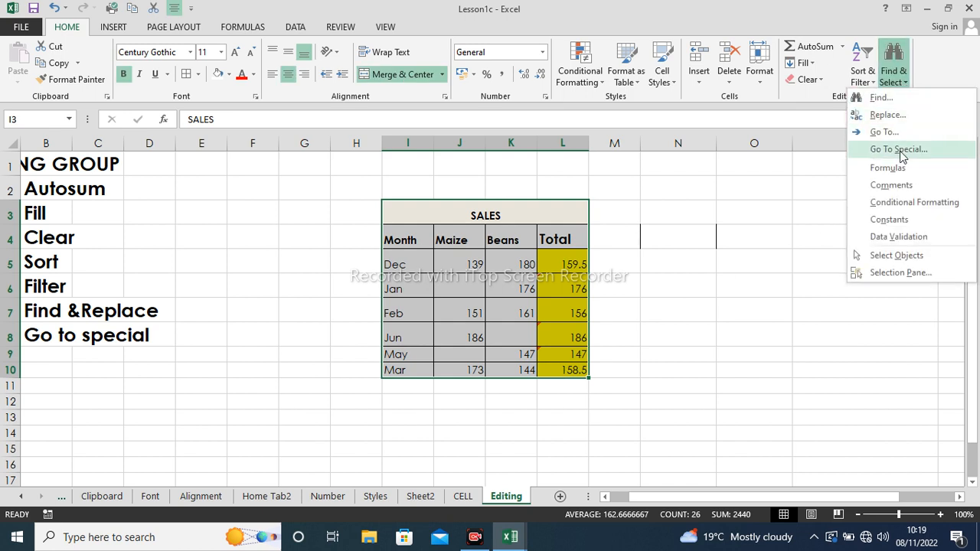
click(901, 150)
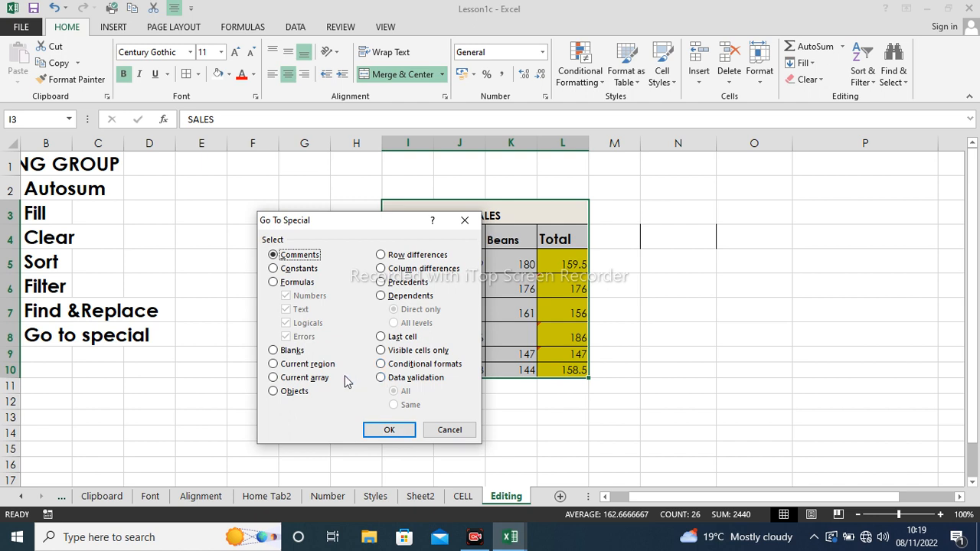
click(274, 351)
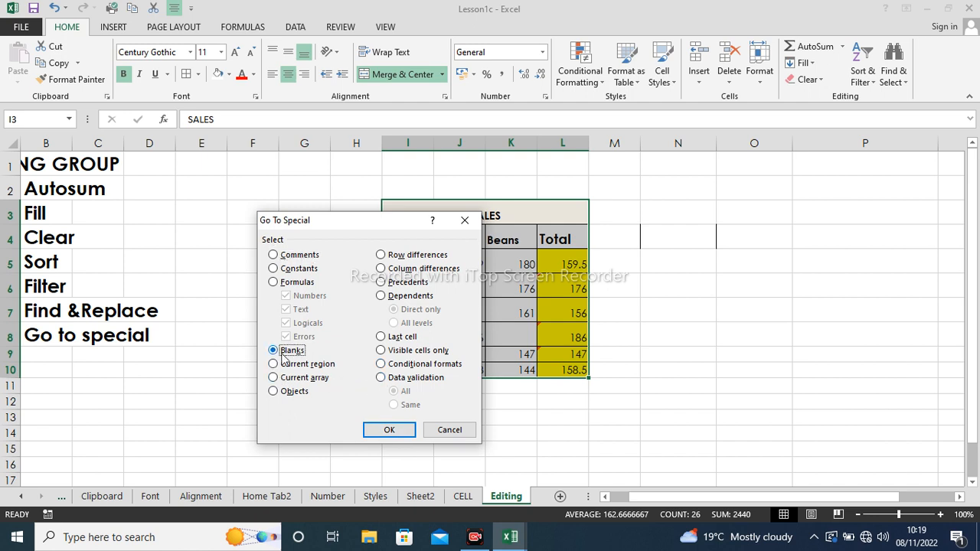
click(390, 431)
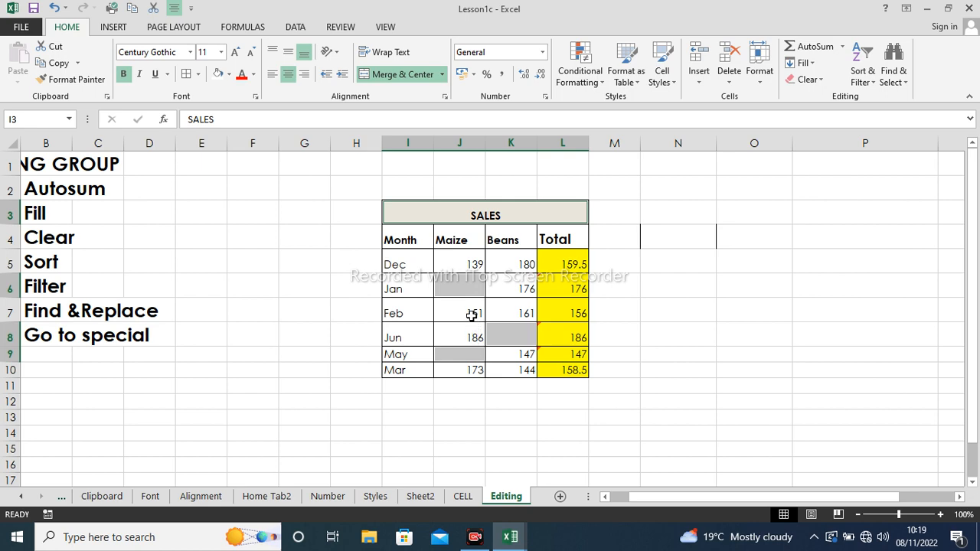
right_click(471, 316)
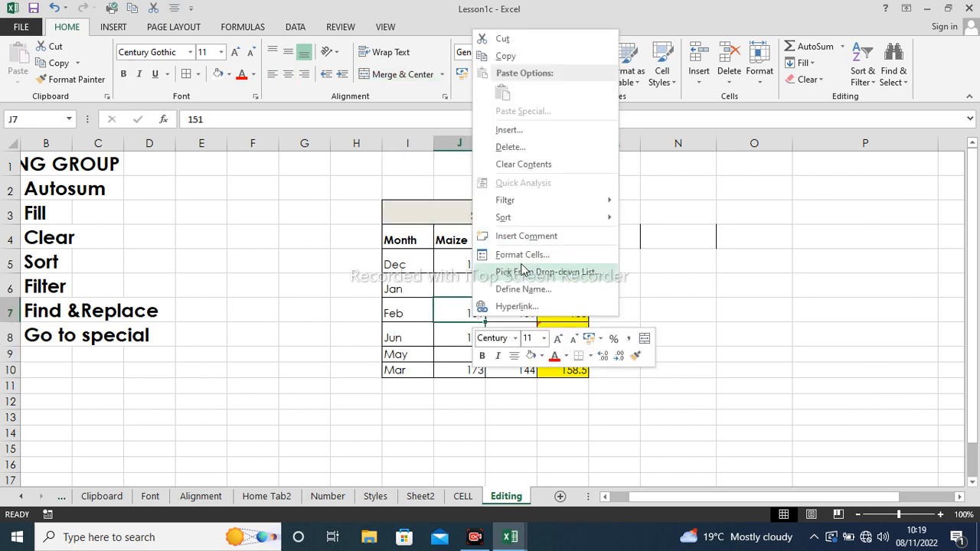
click(524, 256)
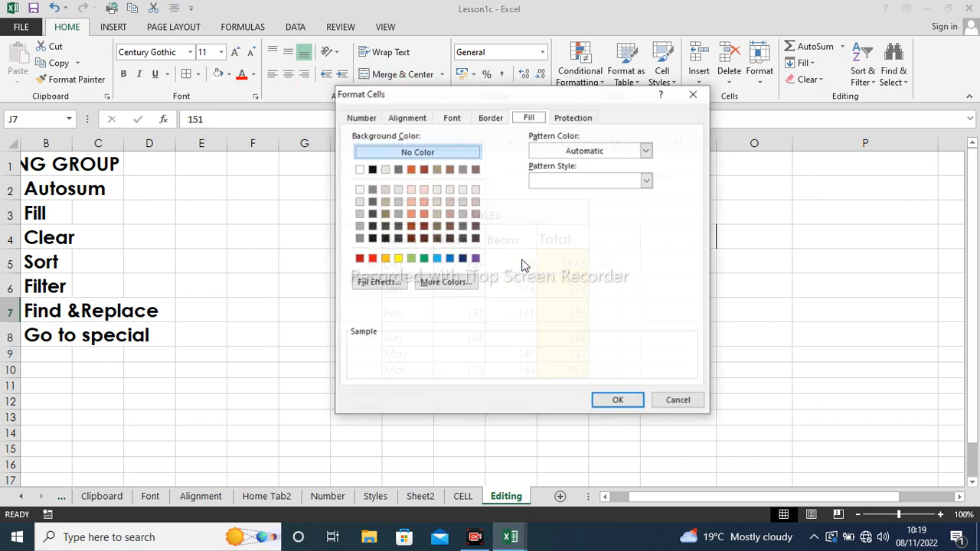
click(436, 258)
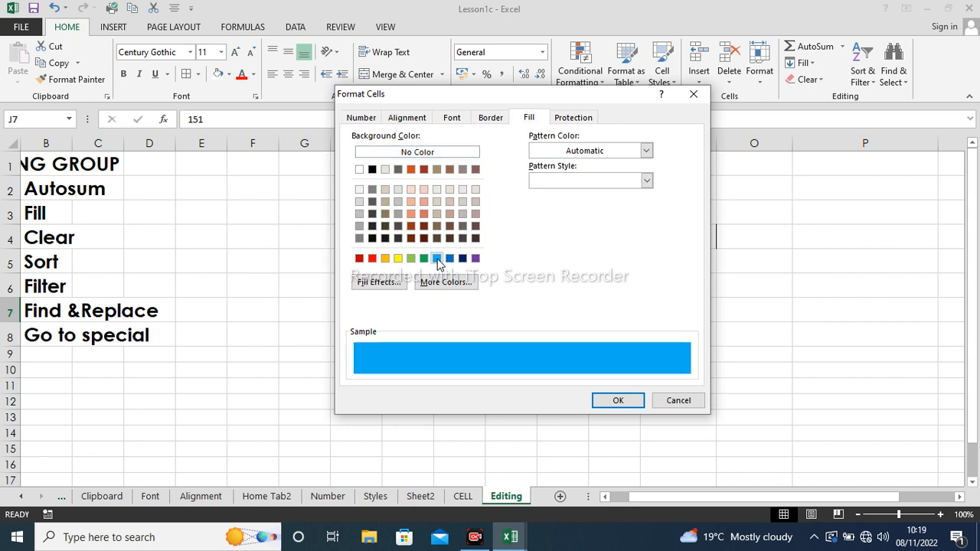
click(617, 400)
click(521, 400)
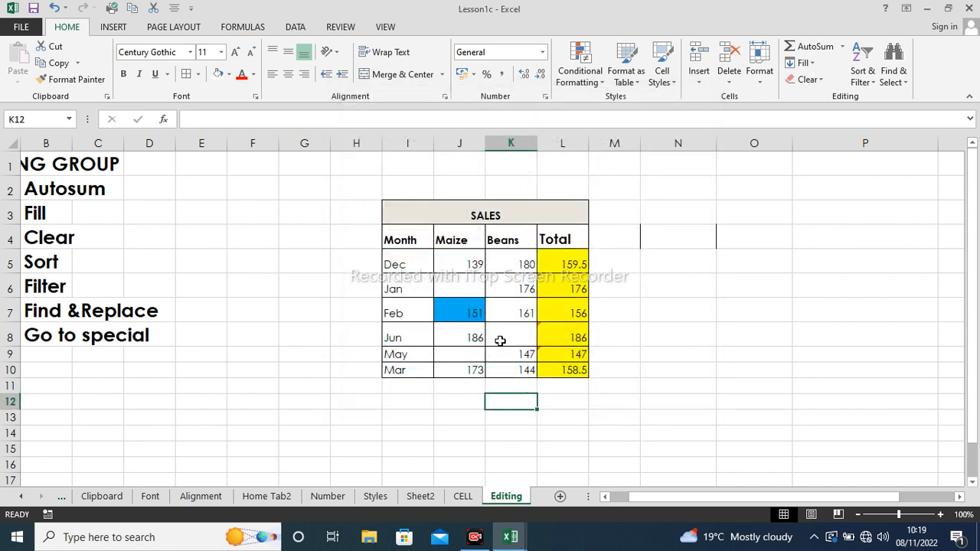
click(54, 7)
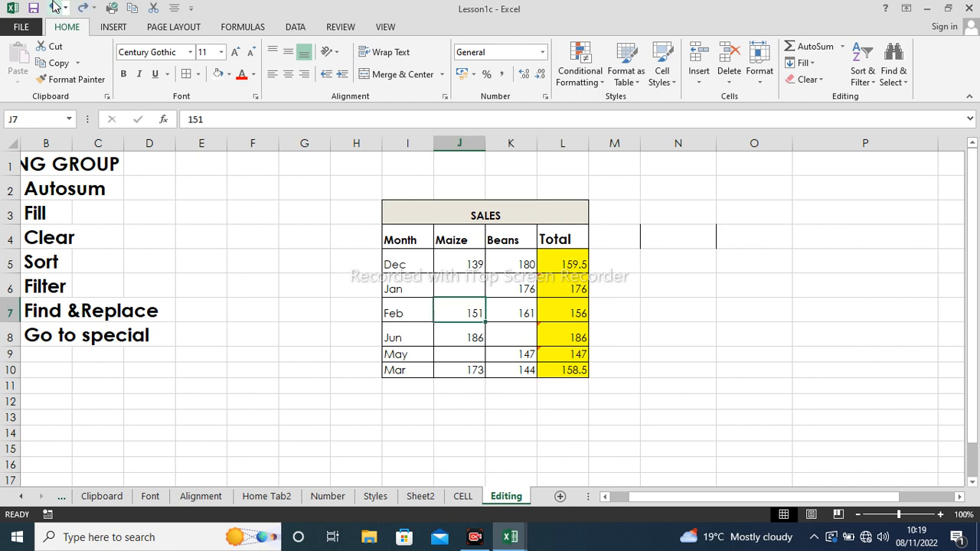
click(706, 304)
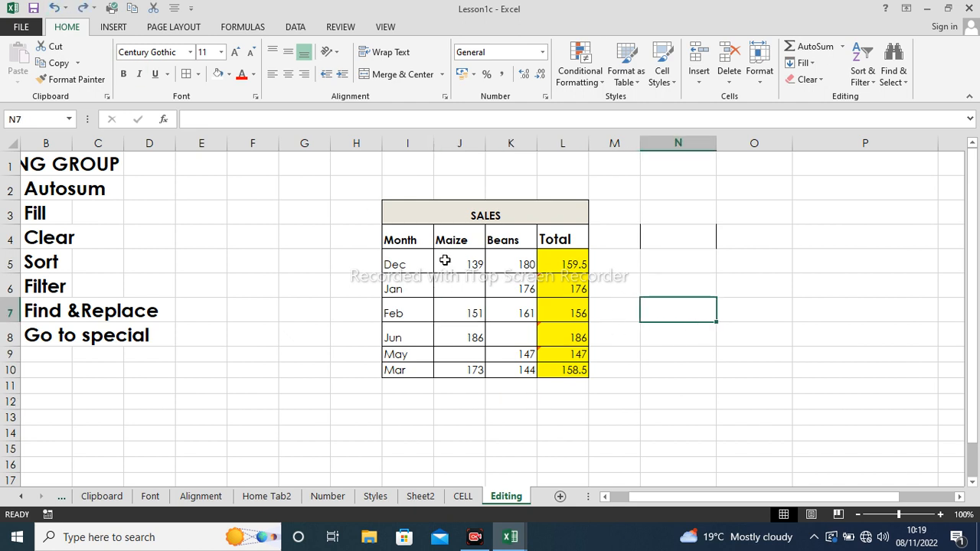
- Select the SALES table's blank cells with Go To Special > Blanks
drag(421, 212, 564, 372)
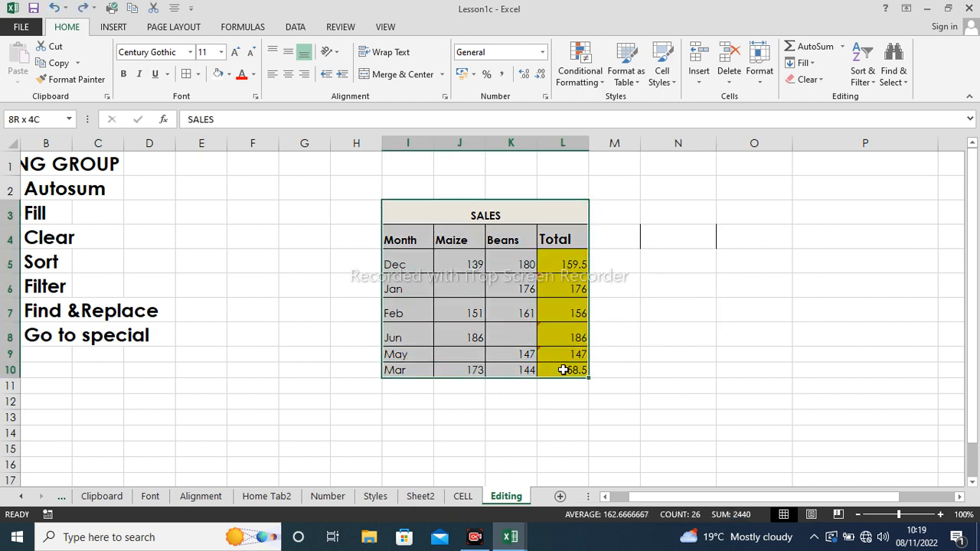
click(897, 80)
click(905, 153)
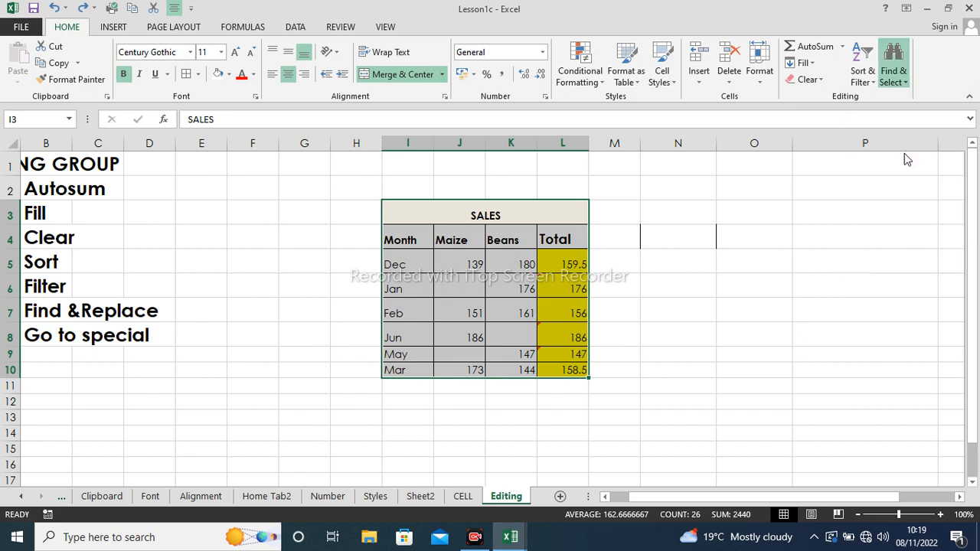
click(294, 351)
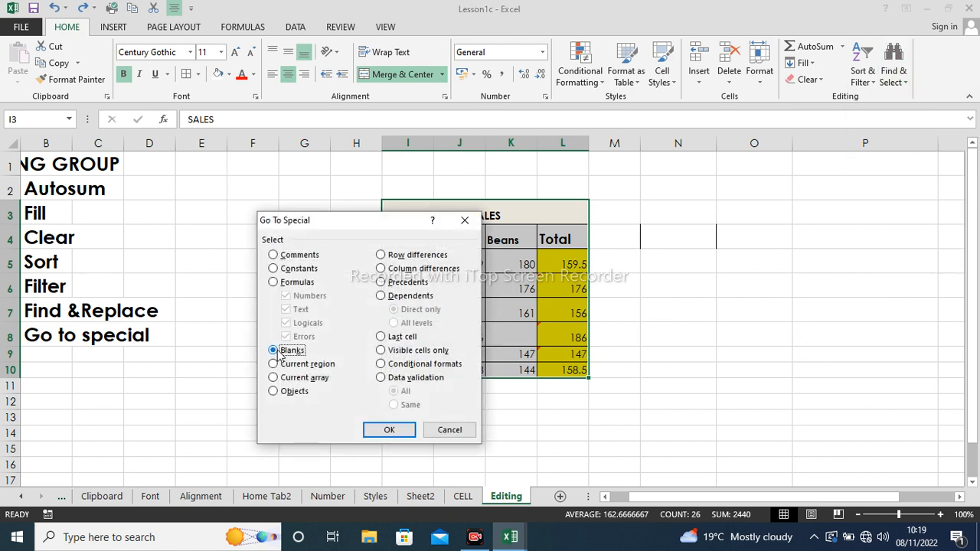
click(387, 431)
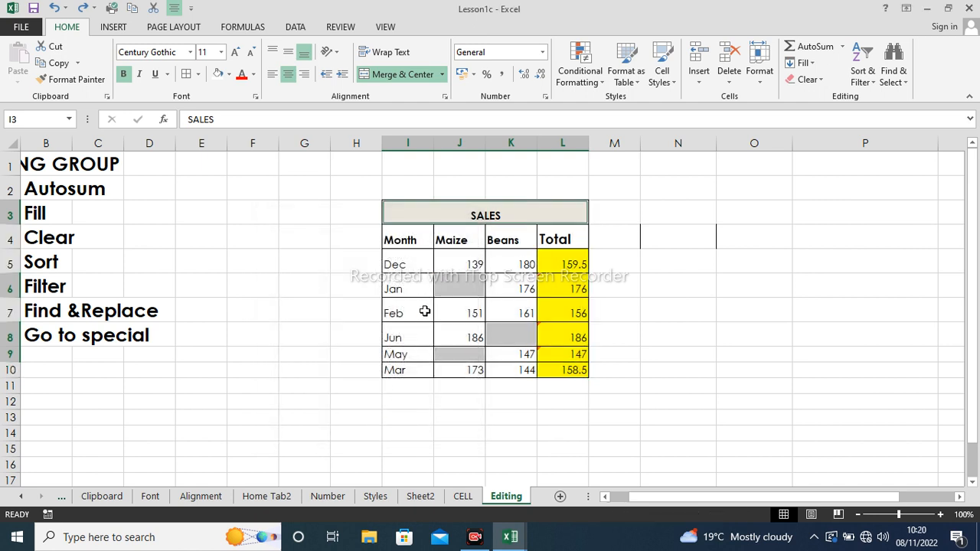
- Apply a trial green fill to J2, undo it, and reselect the table I3:L10
right_click(475, 193)
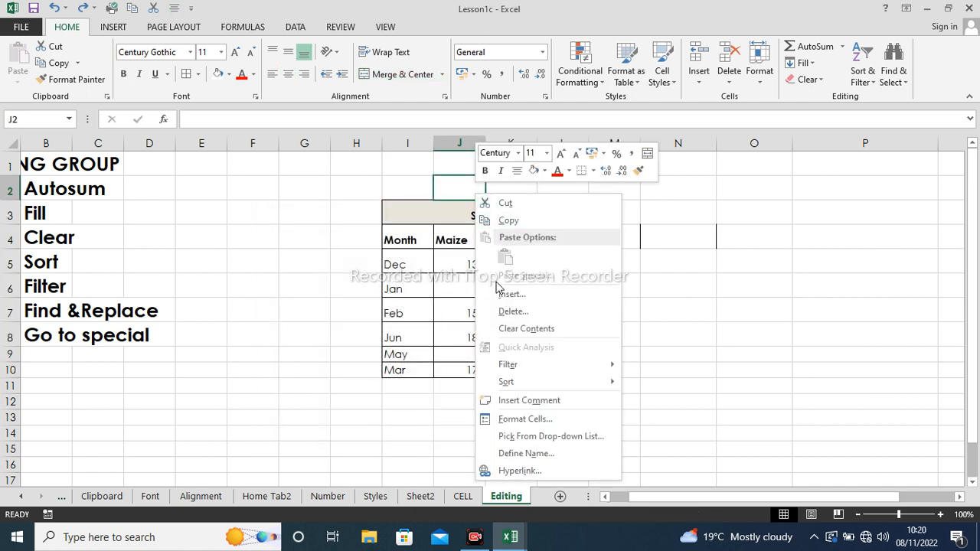
click(509, 419)
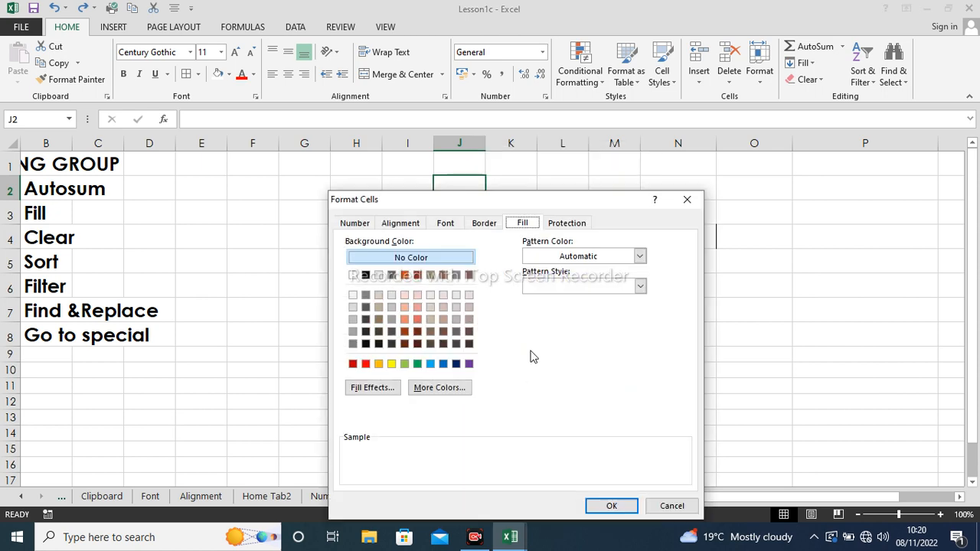
click(404, 364)
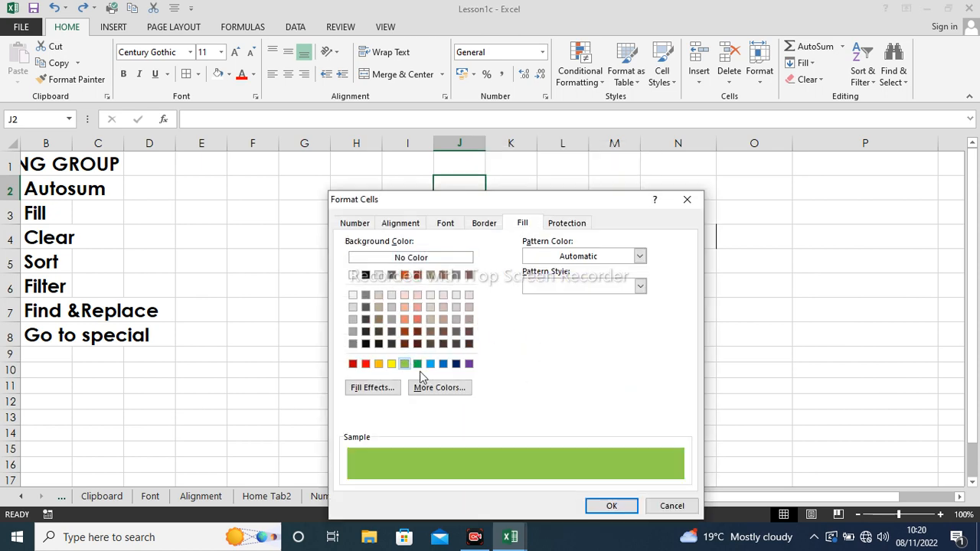
click(606, 505)
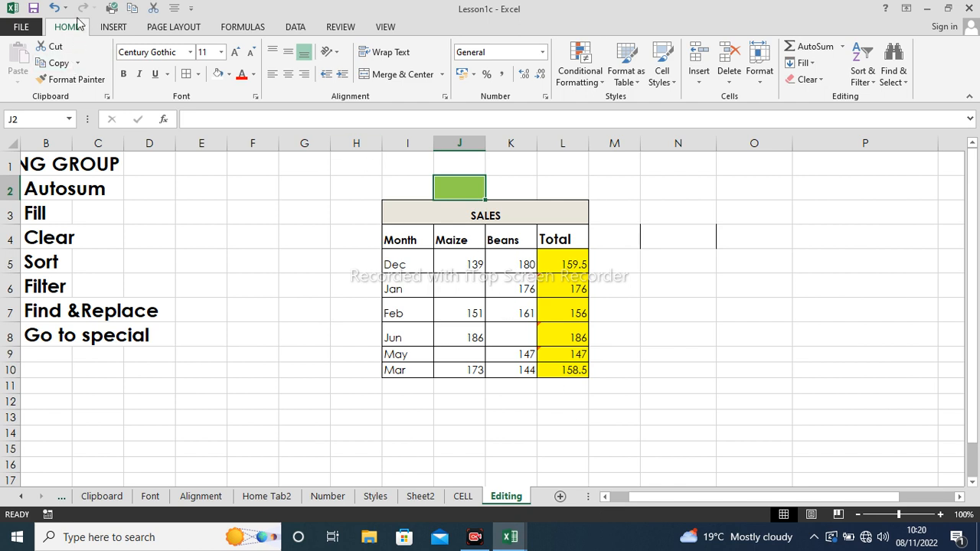
click(55, 8)
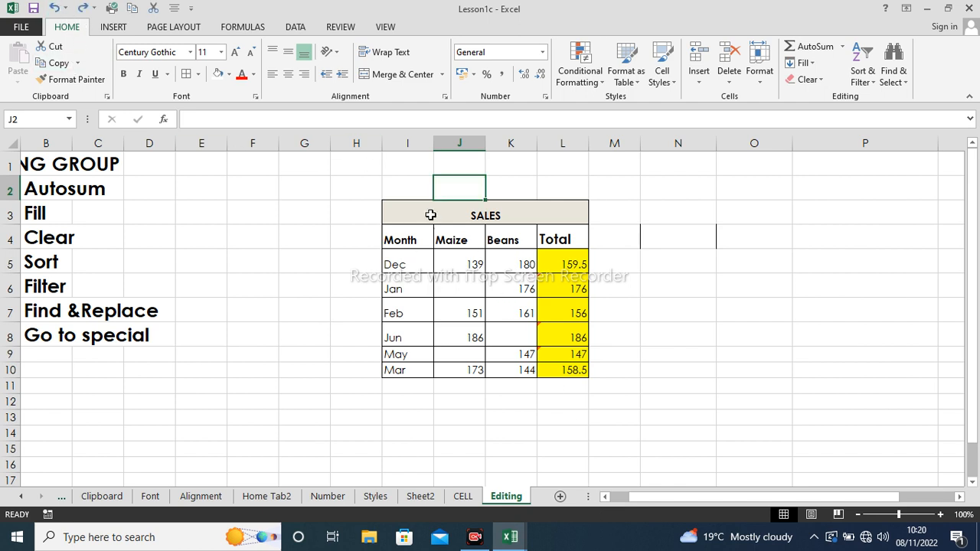
drag(413, 208, 539, 375)
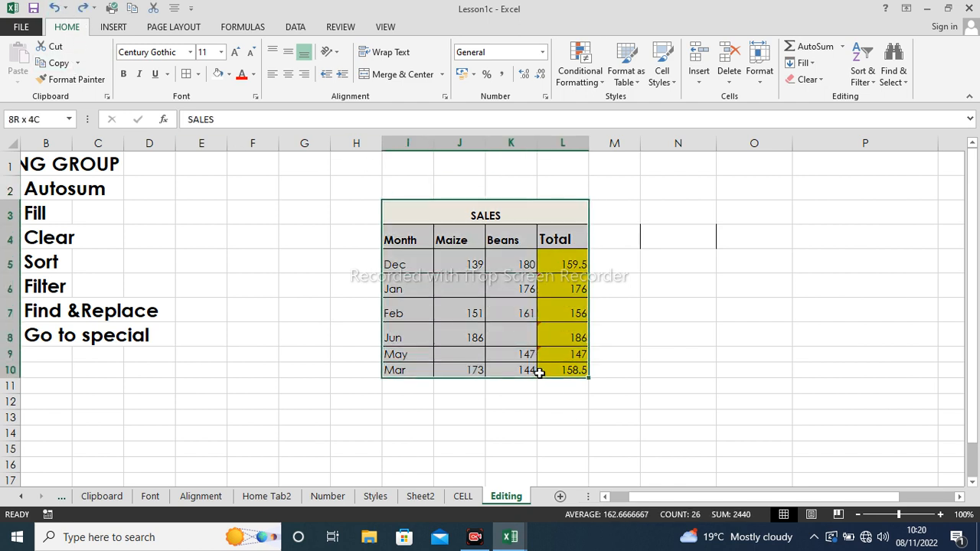
click(897, 77)
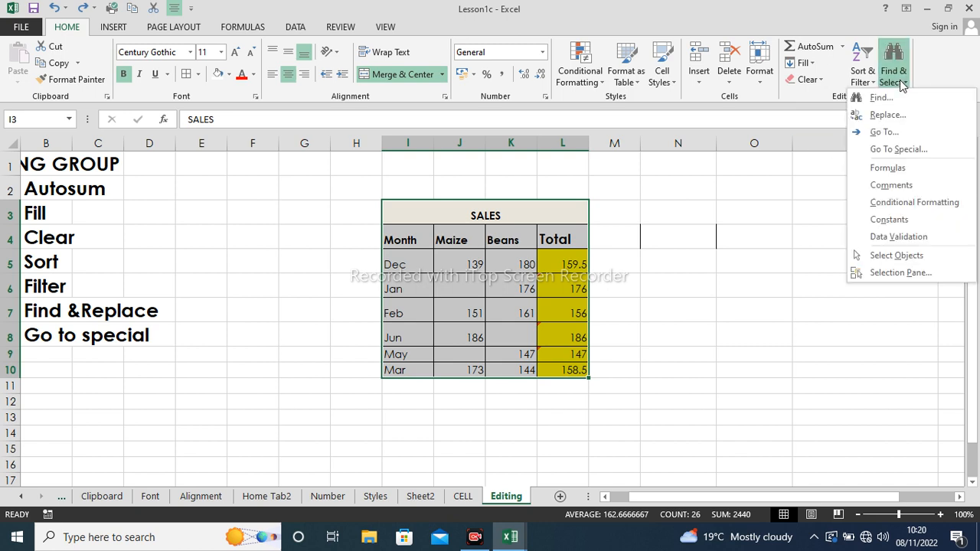
click(905, 150)
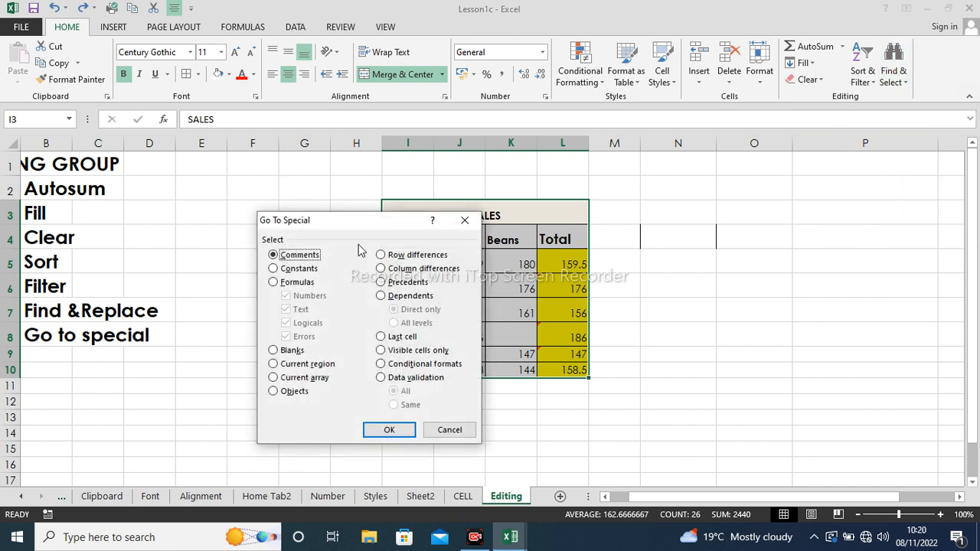
click(274, 350)
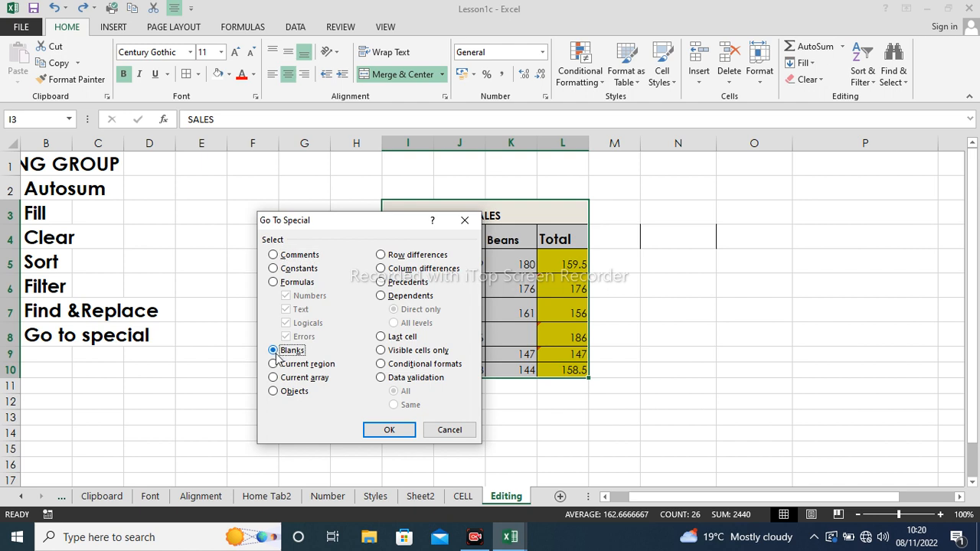
click(387, 431)
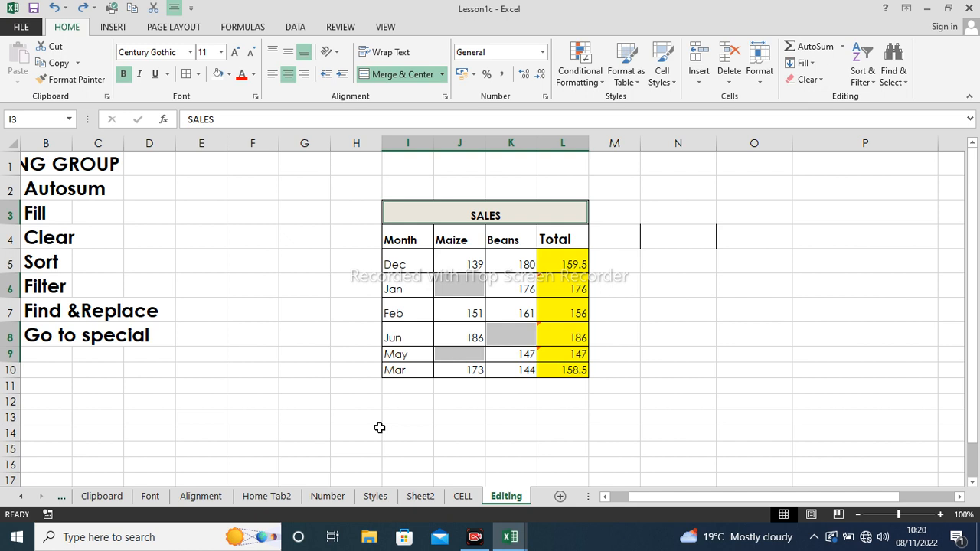
right_click(476, 340)
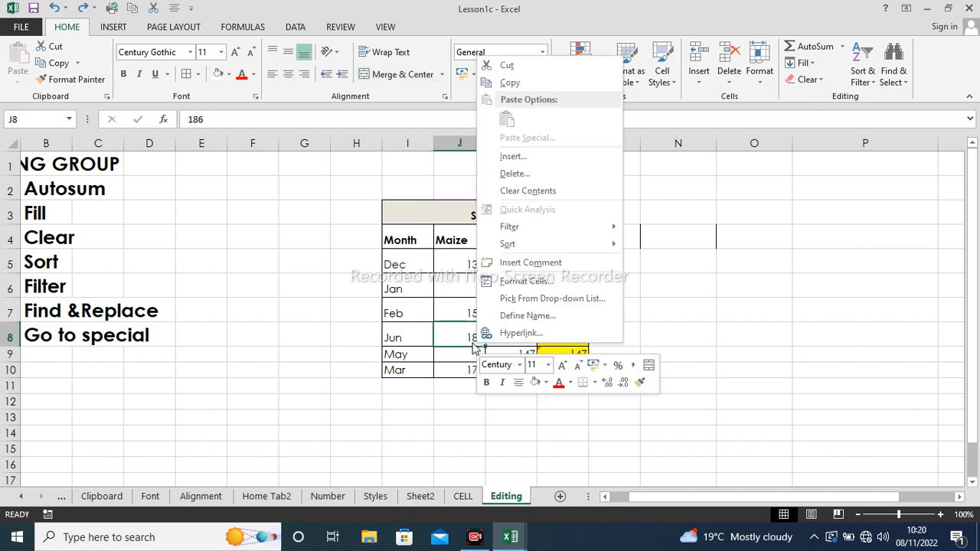
click(456, 412)
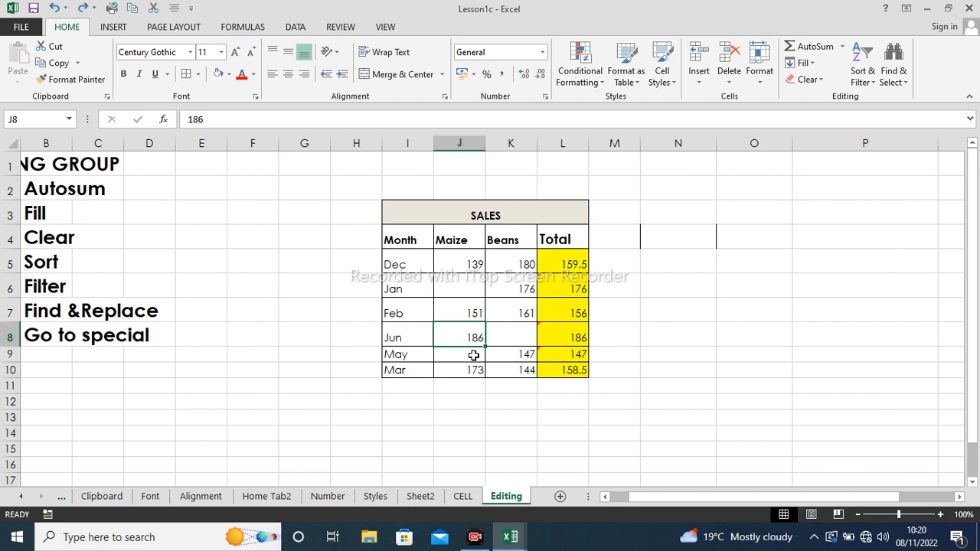
click(527, 416)
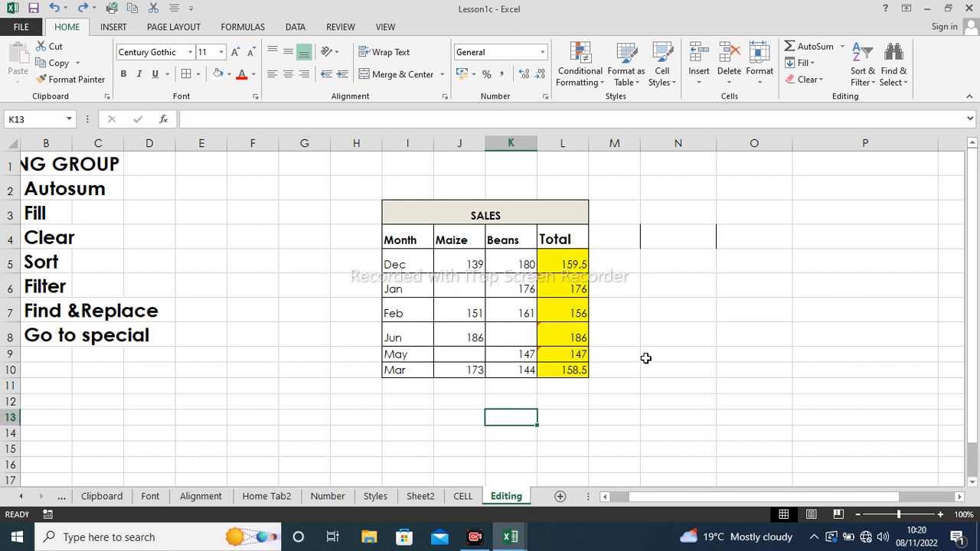